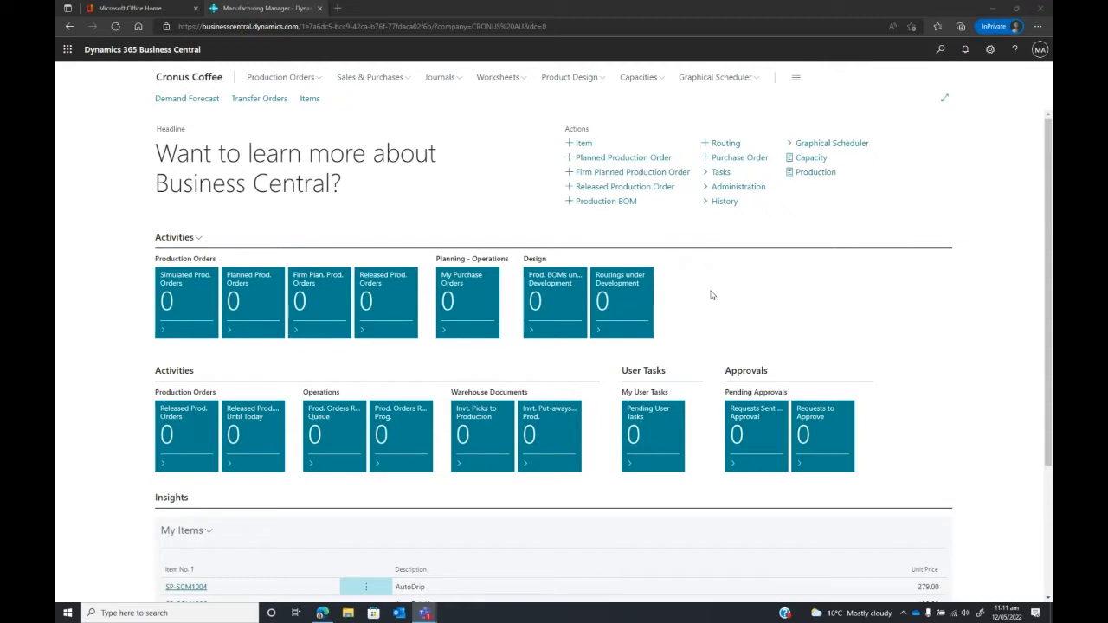
Create a new sales order for the customer Adatum Corporation.
{"action": "left_click", "coordinate": [405, 77]}
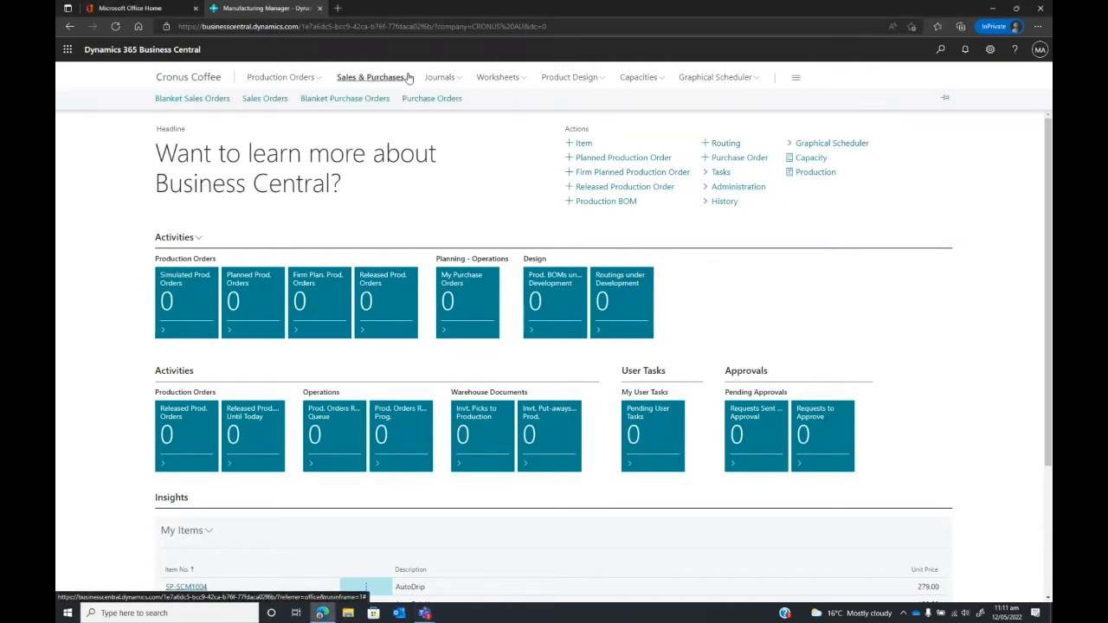
{"action": "left_click", "coordinate": [258, 99]}
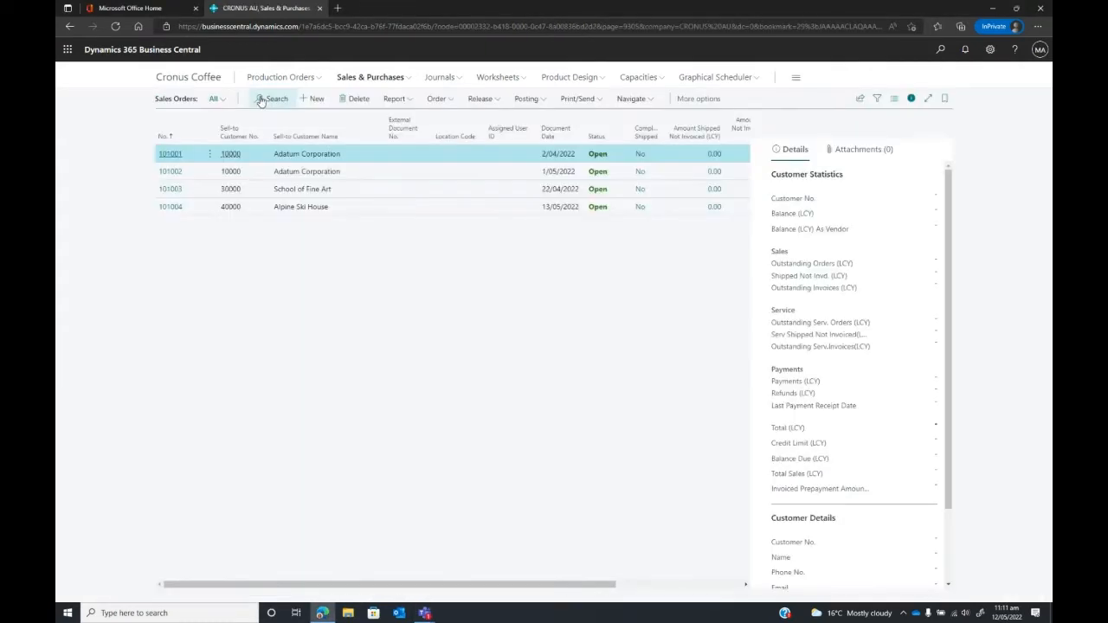
{"action": "left_click", "coordinate": [314, 97]}
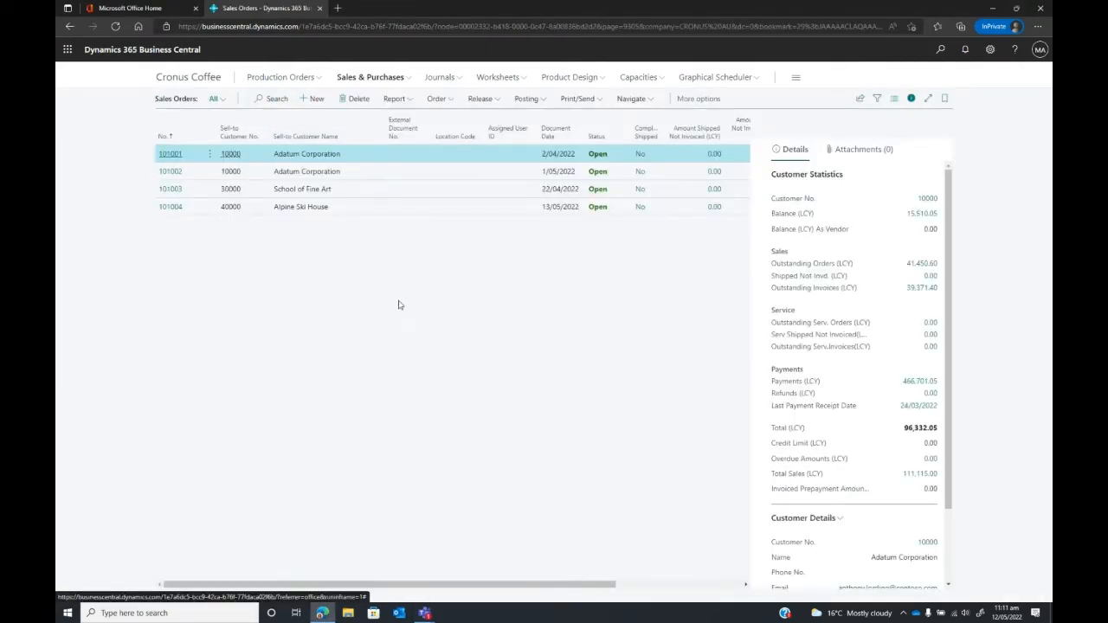
{"action": "type", "text": "Adat"}
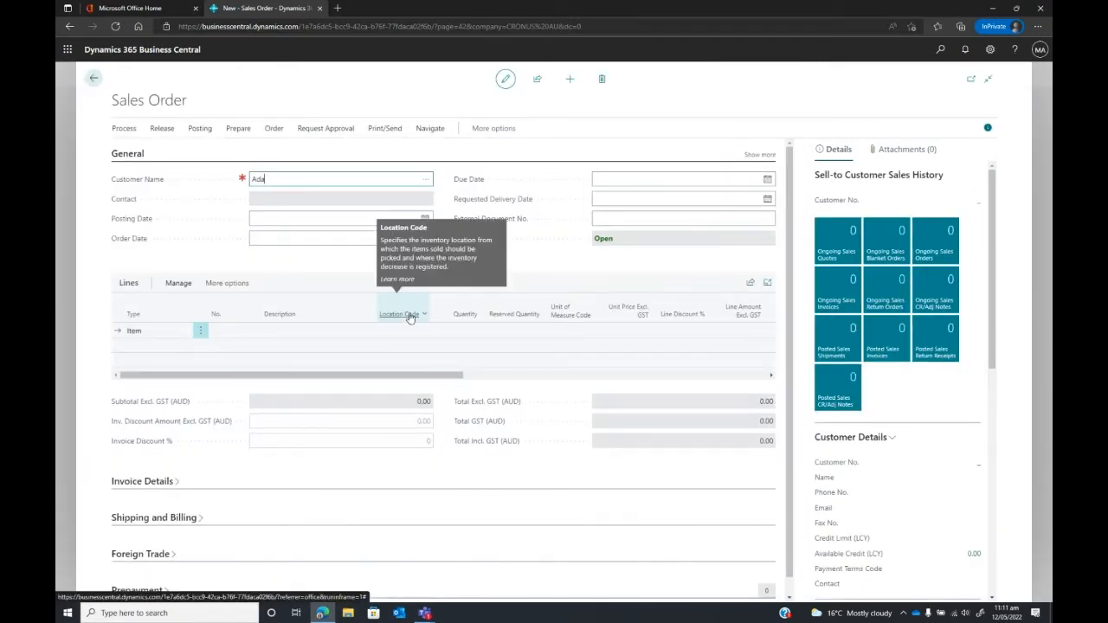
{"action": "key", "text": "Tab"}
Set the sales order's requested delivery date to 28/04/2022.
{"action": "key", "text": "Tab"}
{"action": "key", "text": "Tab"}
{"action": "key", "text": "Tab"}
{"action": "key", "text": "Tab"}
{"action": "type", "text": "280"}
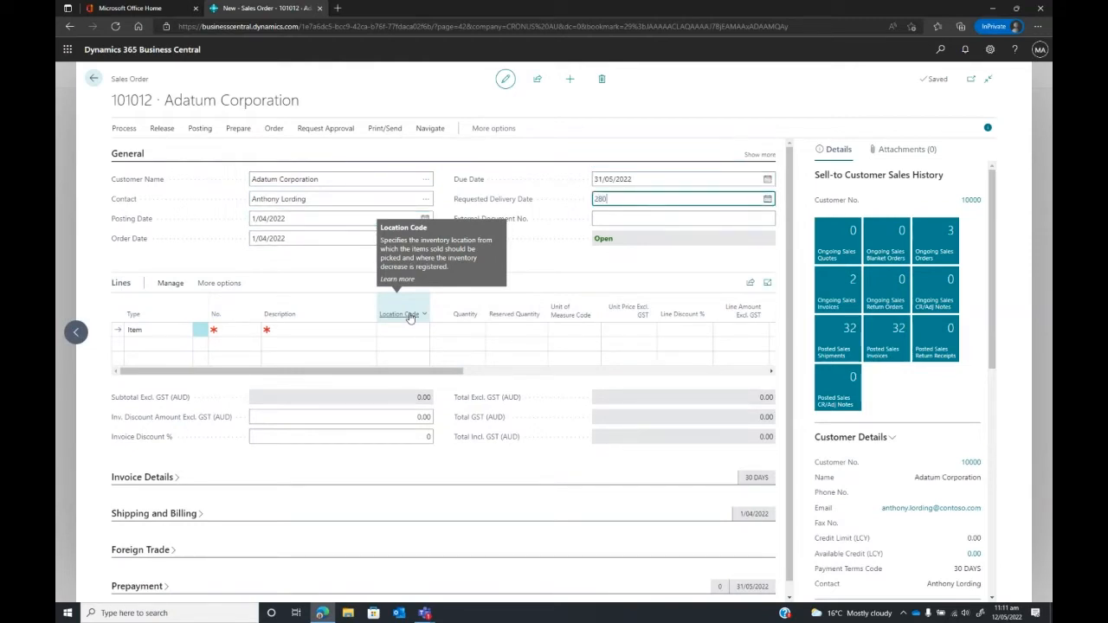
{"action": "type", "text": "422"}
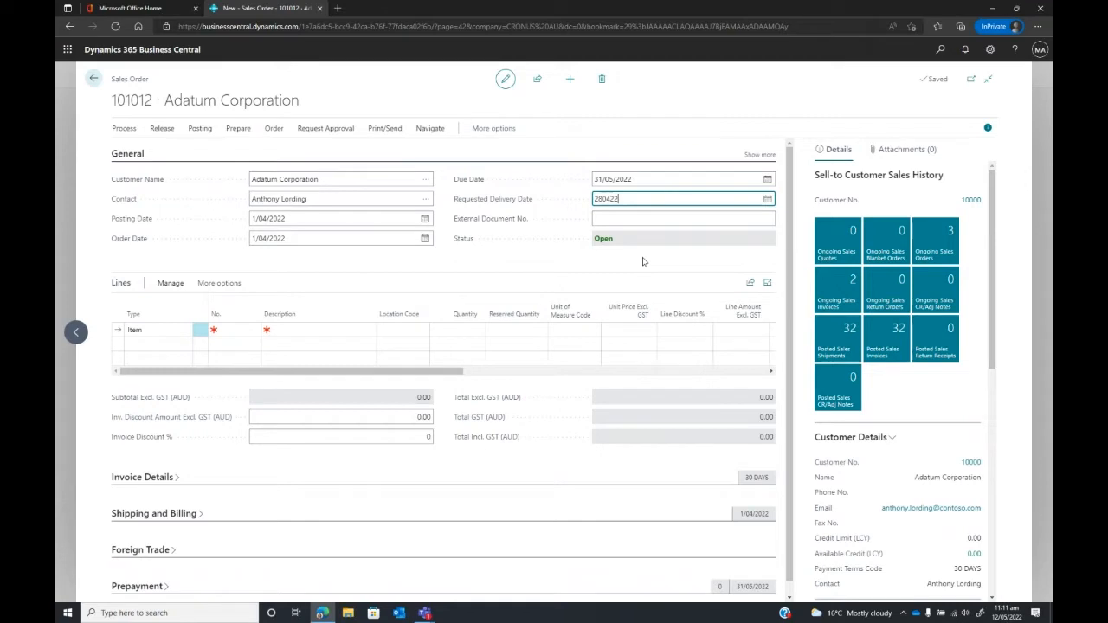
{"action": "key", "text": "Tab"}
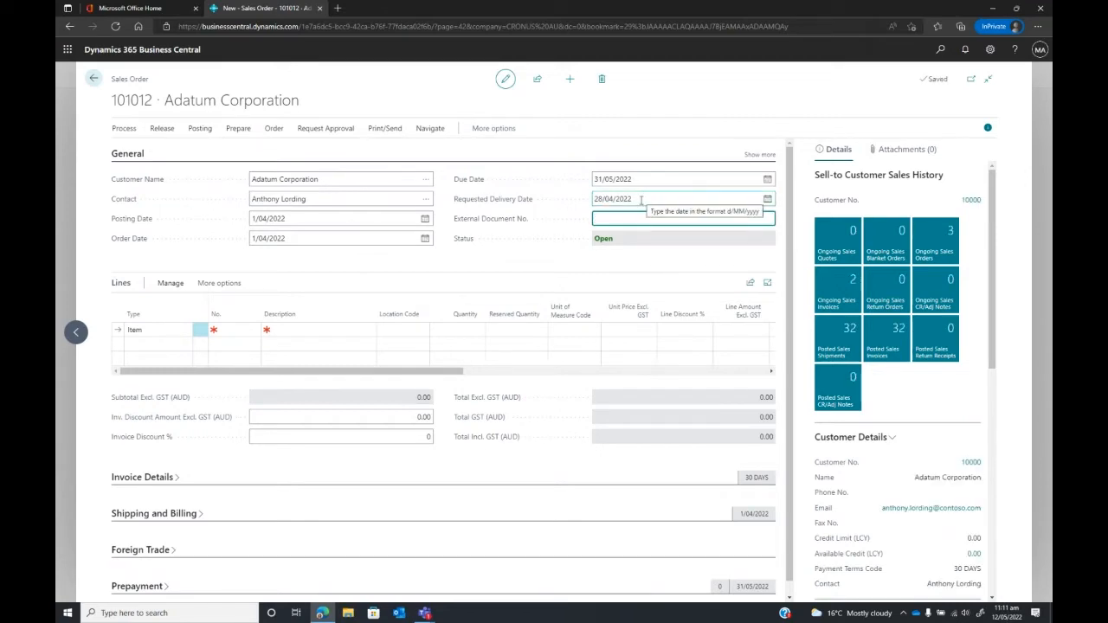
Add item SP-SCM1004 (AutoDrip) to the first order line with a quantity of 10.
{"action": "left_click", "coordinate": [234, 330]}
{"action": "type", "text": "S"}
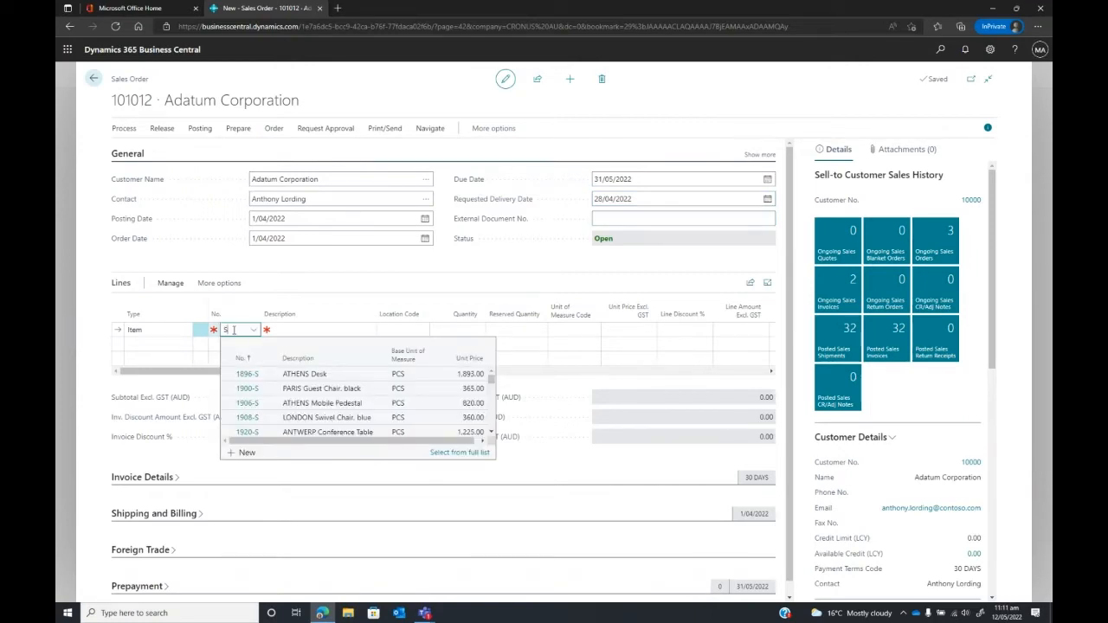
{"action": "type", "text": "P-SCM"}
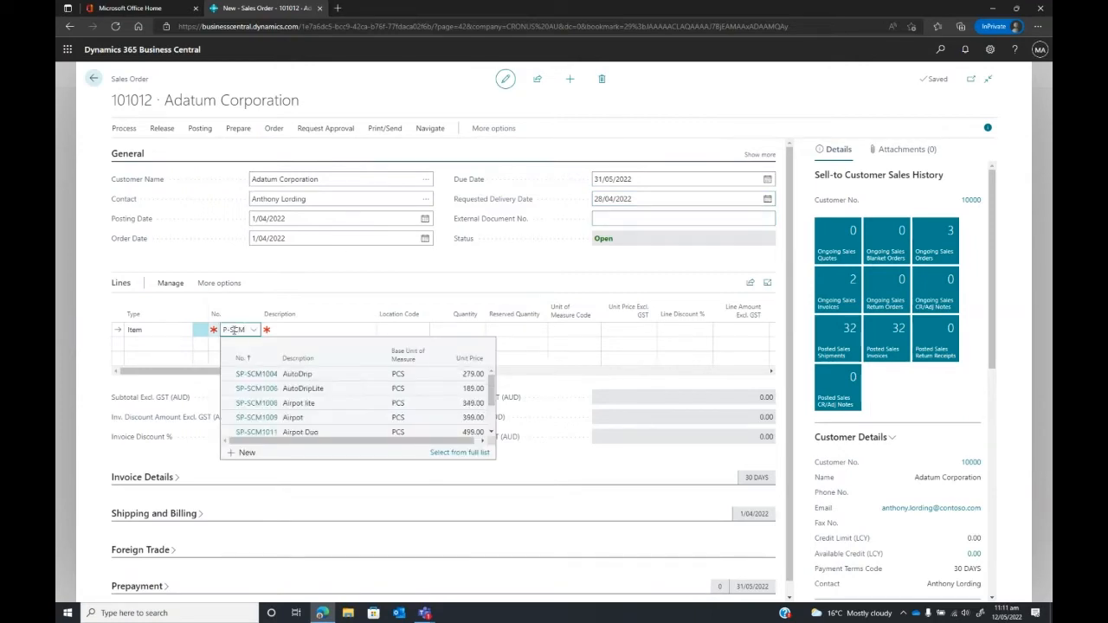
{"action": "left_click", "coordinate": [304, 377]}
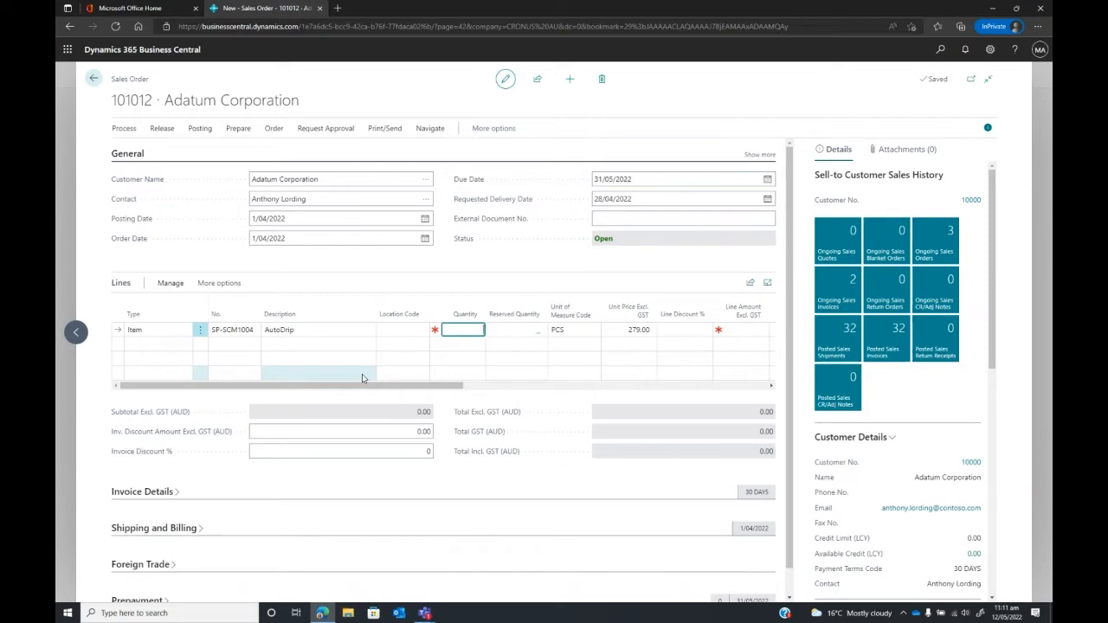
{"action": "type", "text": "10"}
{"action": "key", "text": "Tab"}
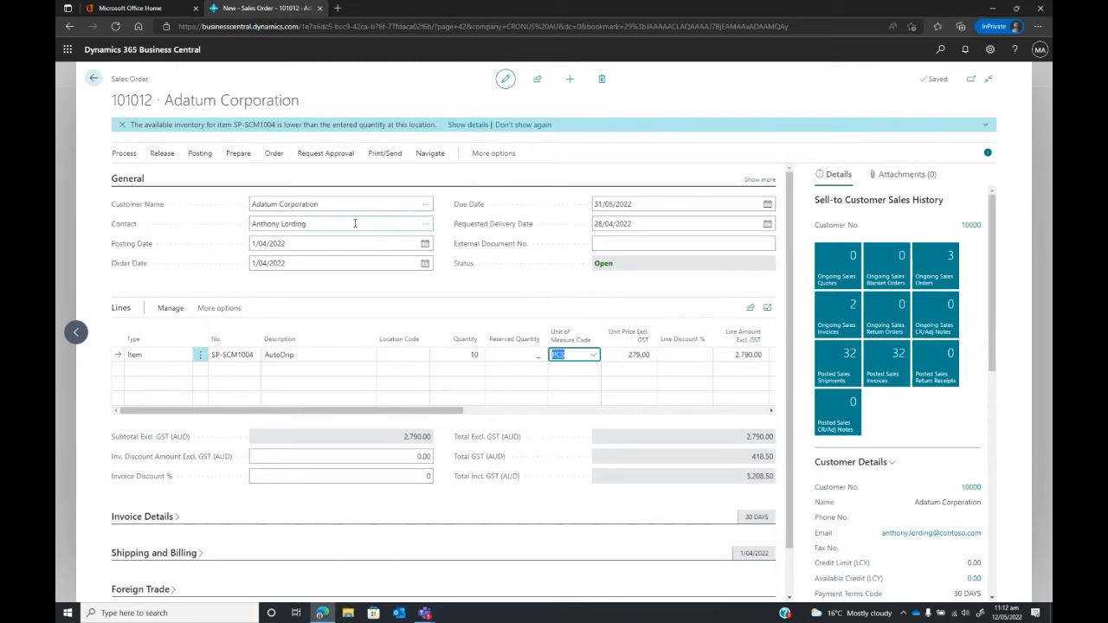
Dismiss the inventory availability notification and close the sales order.
{"action": "key", "text": "Tab"}
{"action": "key", "text": "Tab"}
{"action": "key", "text": "Tab"}
{"action": "key", "text": "Tab"}
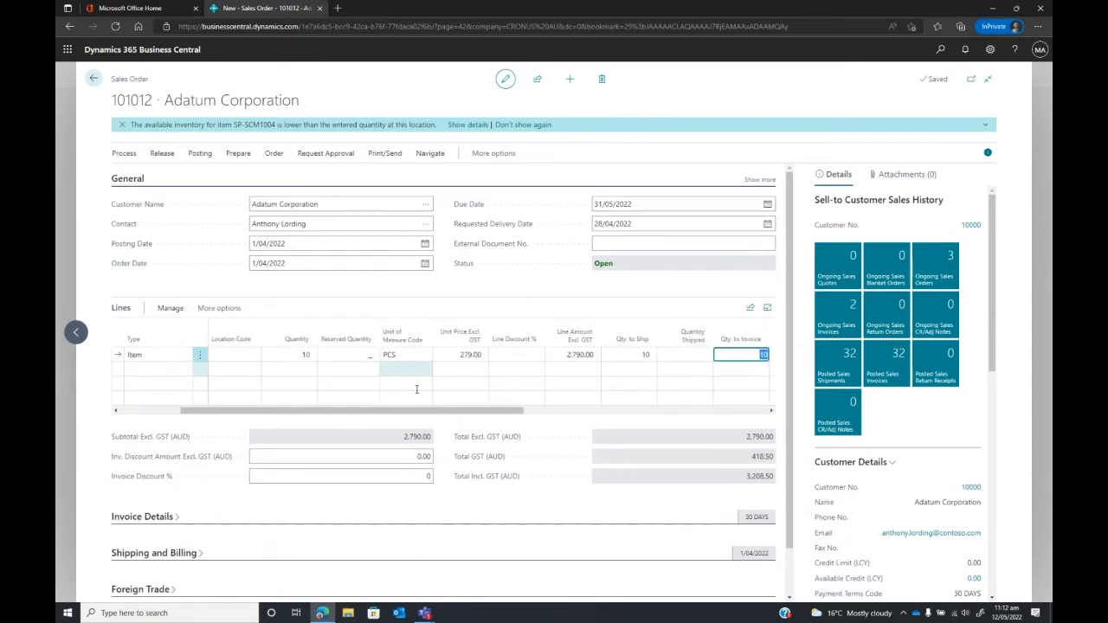
{"action": "left_click_drag", "start_coordinate": [401, 414], "coordinate": [370, 414]}
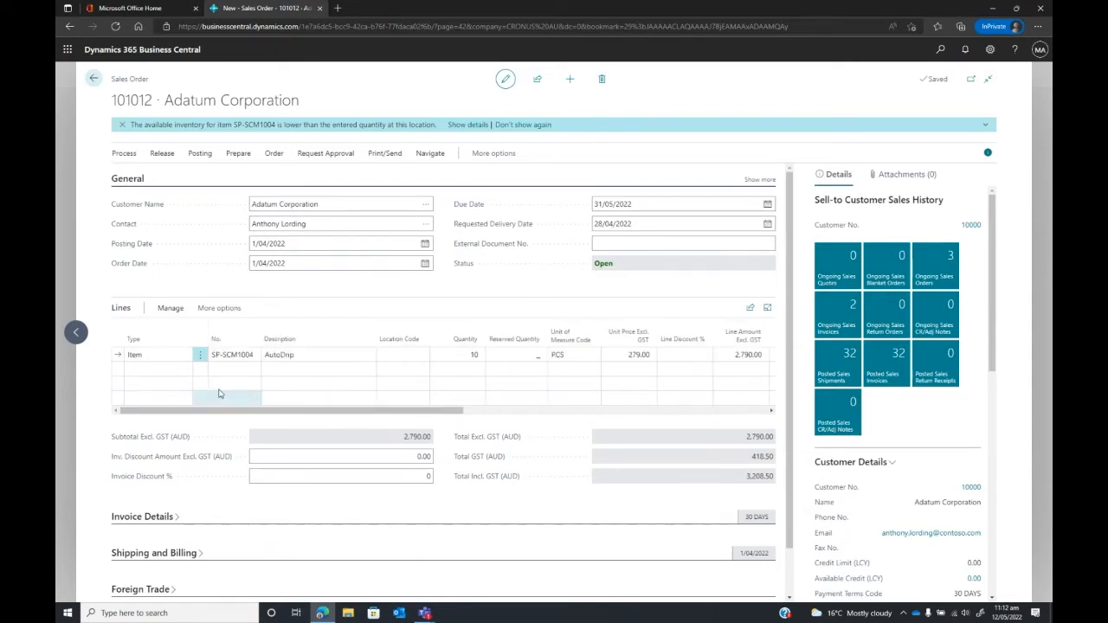
{"action": "left_click", "coordinate": [122, 124]}
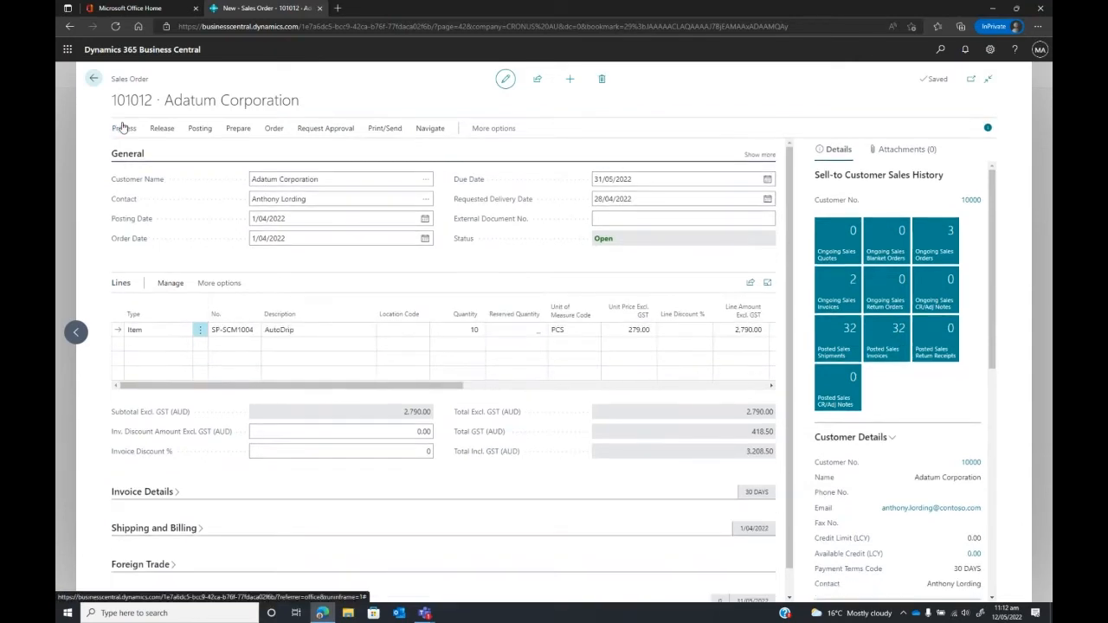
{"action": "left_click", "coordinate": [94, 79]}
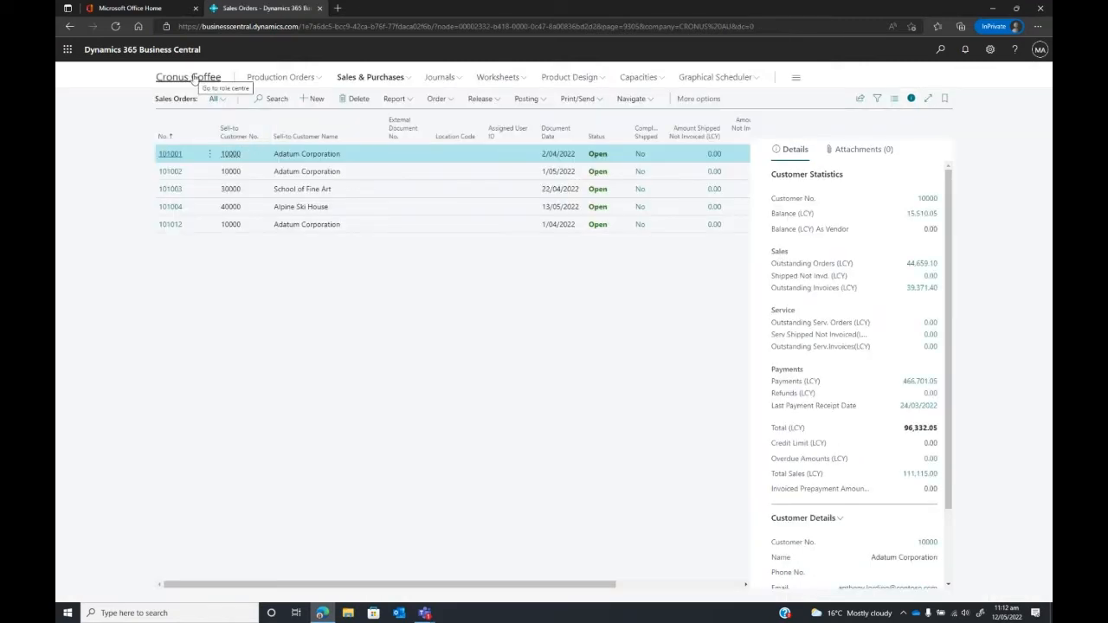
Open the COFMACH demand forecast, examine its April 2022 quantities for the coffee machine items, and close it.
{"action": "left_click", "coordinate": [194, 78]}
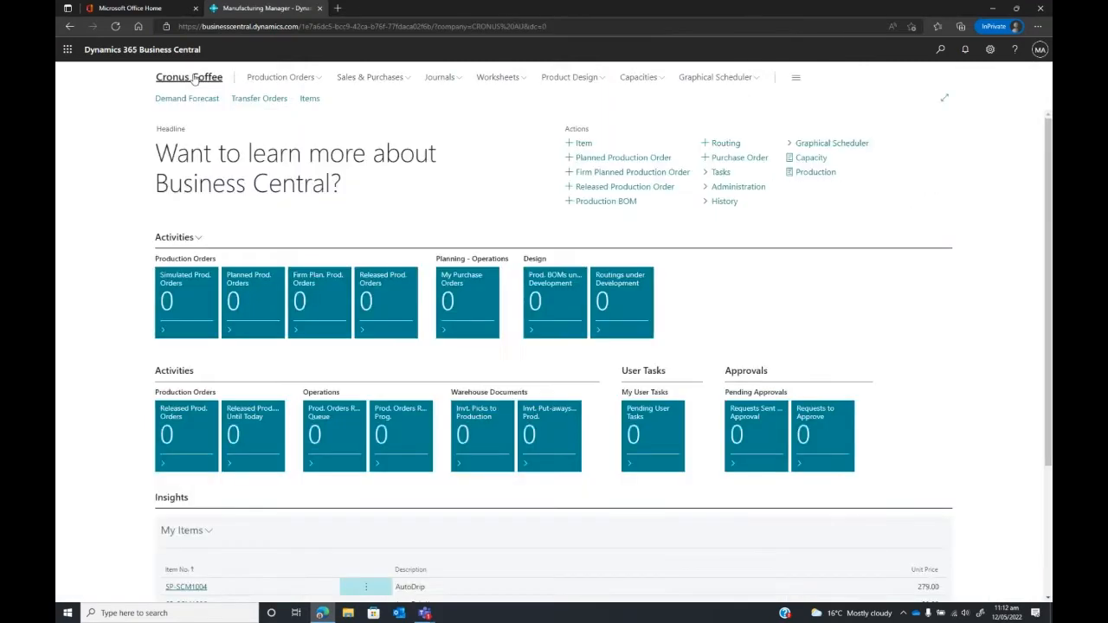
{"action": "left_click", "coordinate": [200, 102]}
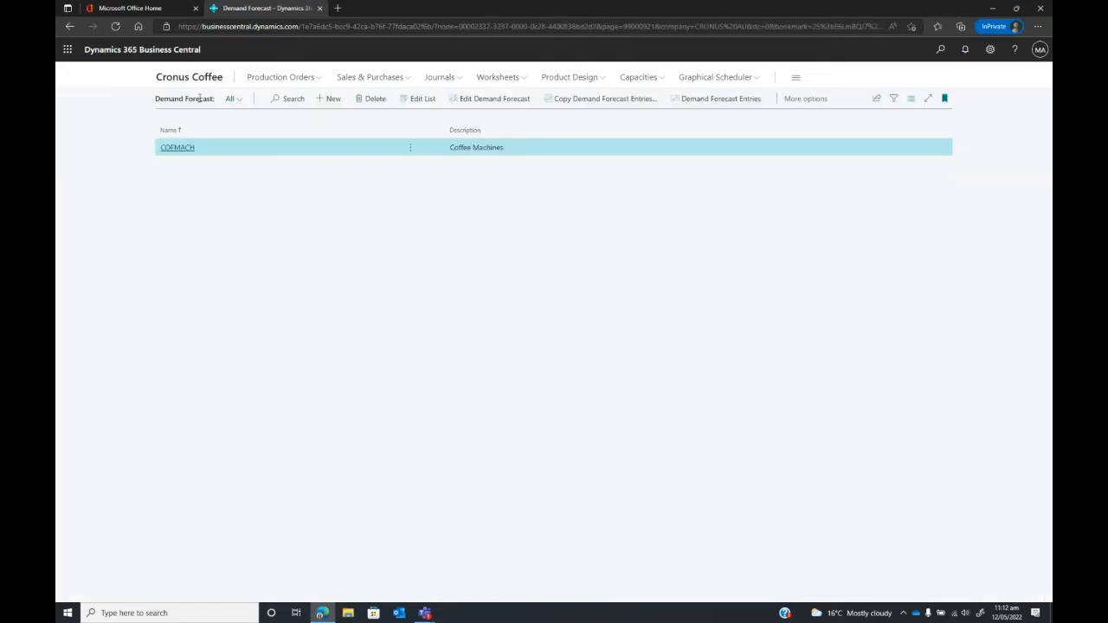
{"action": "left_click", "coordinate": [177, 148]}
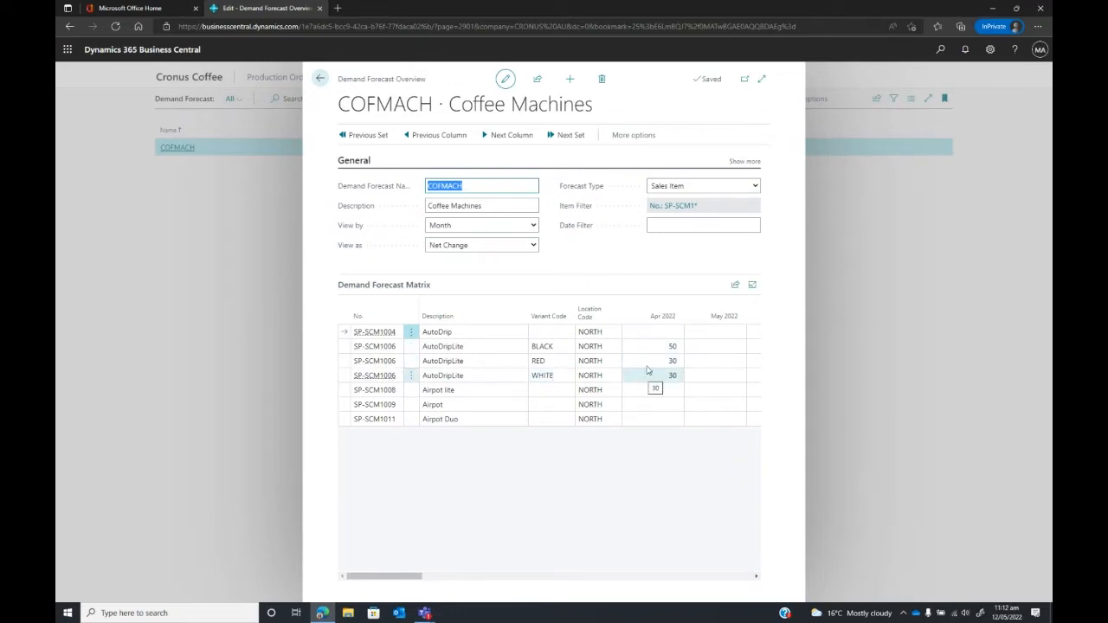
{"action": "mouse_move", "coordinate": [665, 326]}
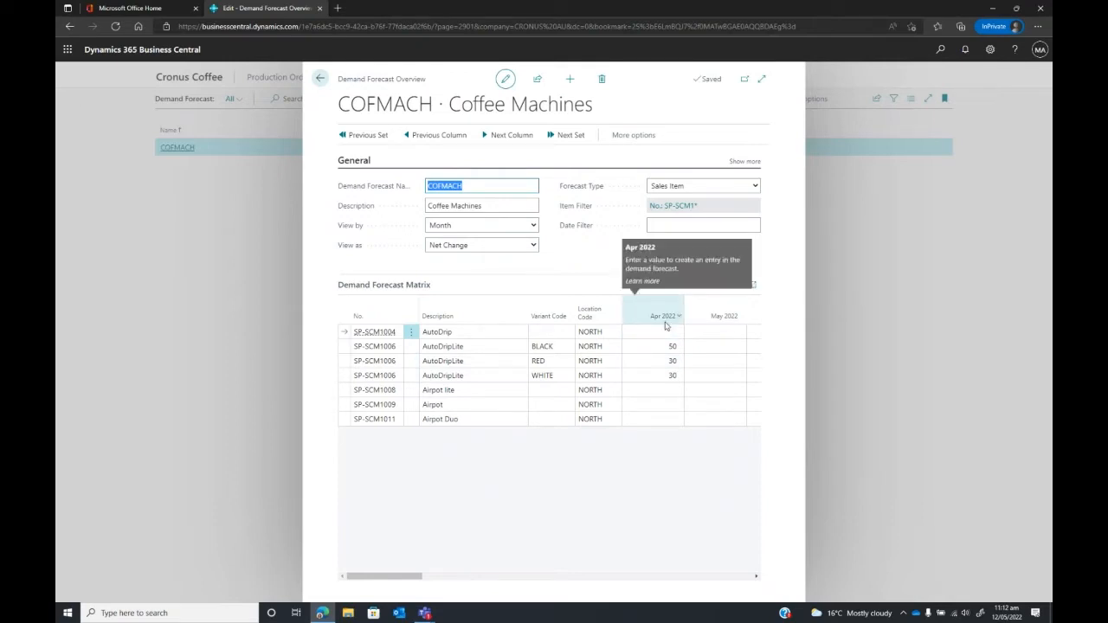
{"action": "left_click", "coordinate": [762, 79]}
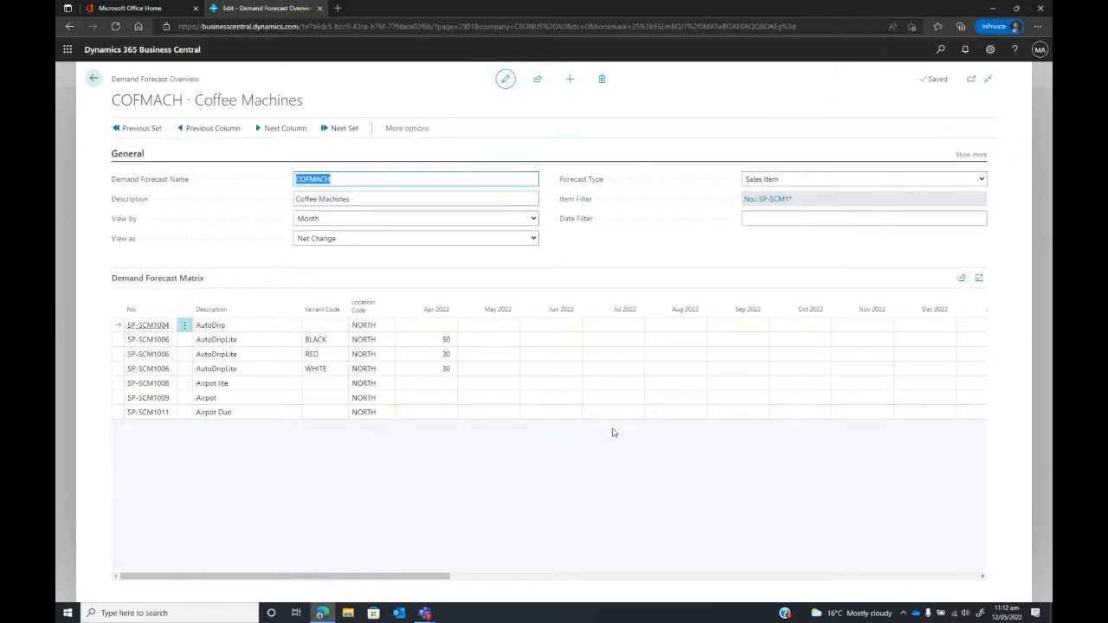
{"action": "left_click", "coordinate": [93, 80]}
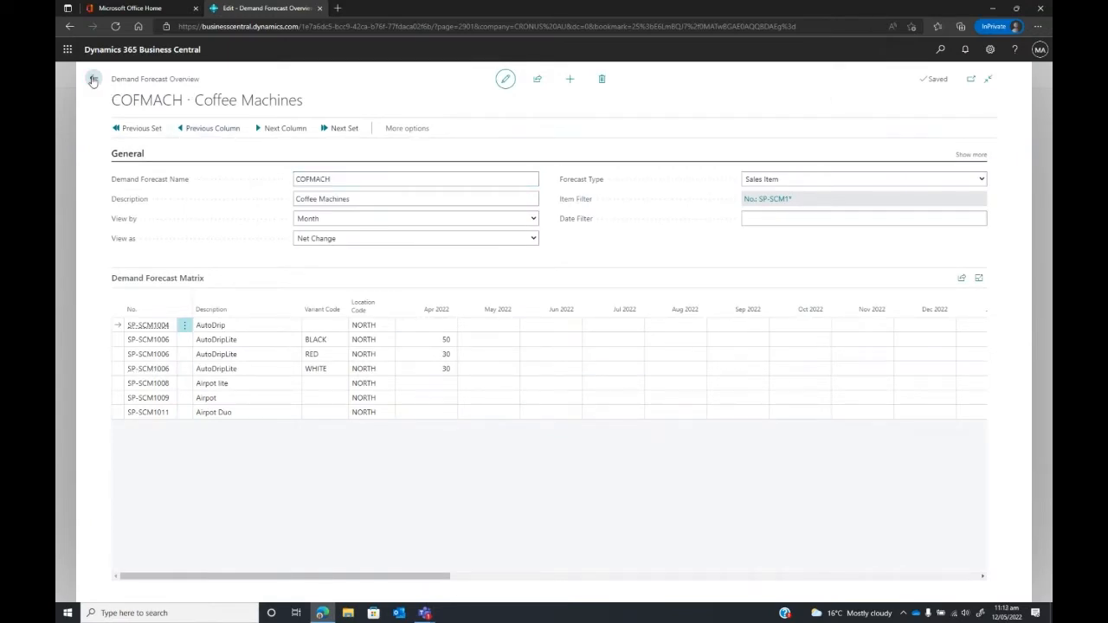
Show the items list in the SP-SCM view and open the item card for SP-SCM1009 (Airpot).
{"action": "left_click", "coordinate": [170, 78]}
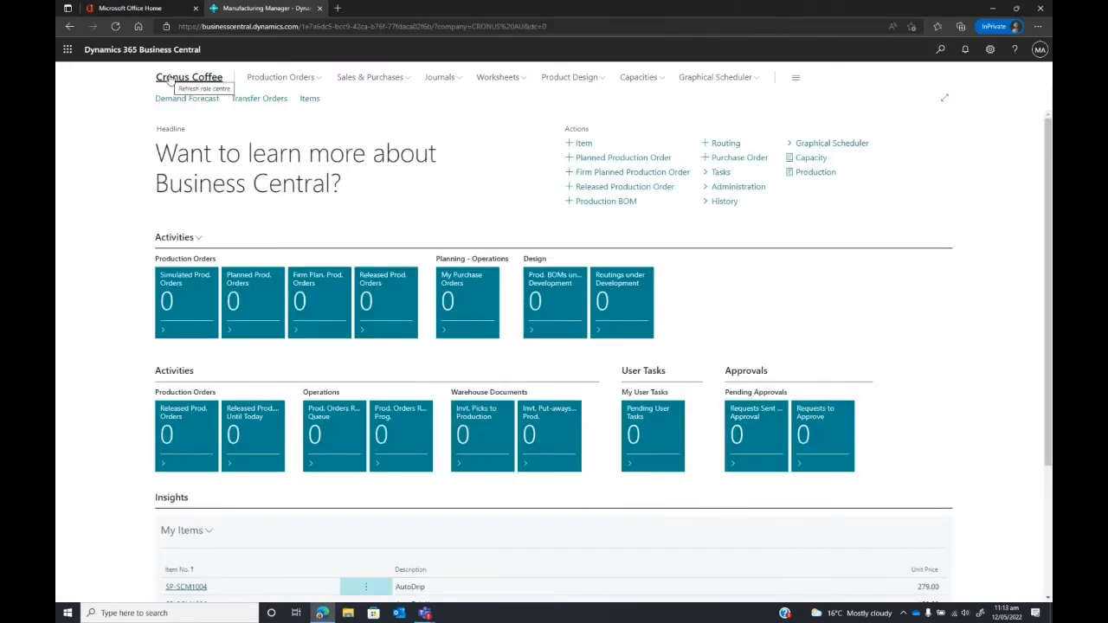
{"action": "left_click", "coordinate": [309, 99]}
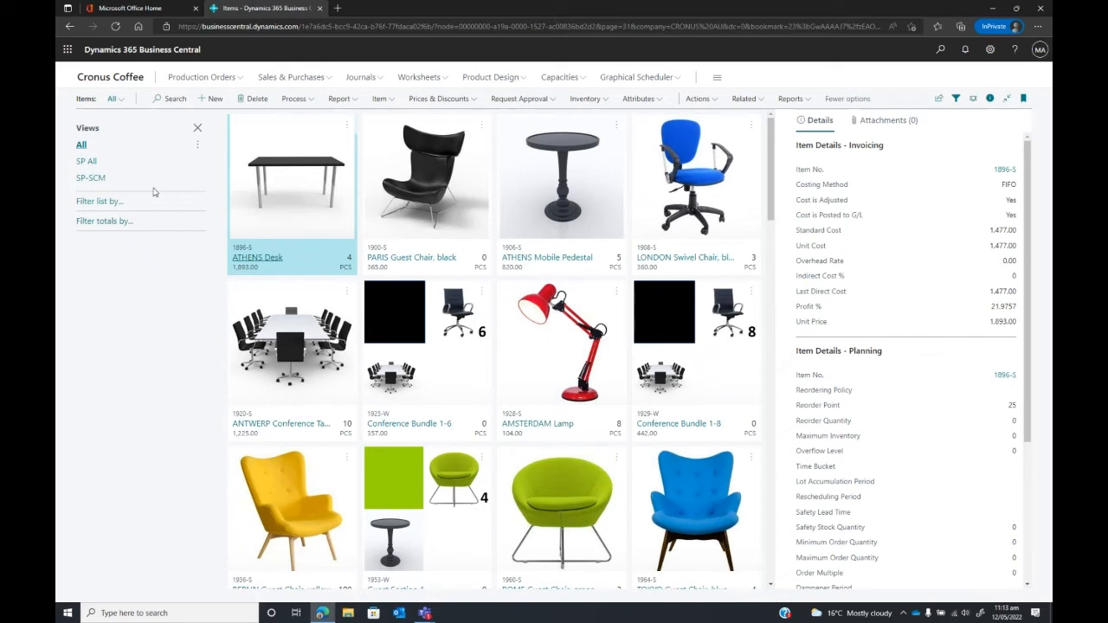
{"action": "left_click", "coordinate": [91, 178]}
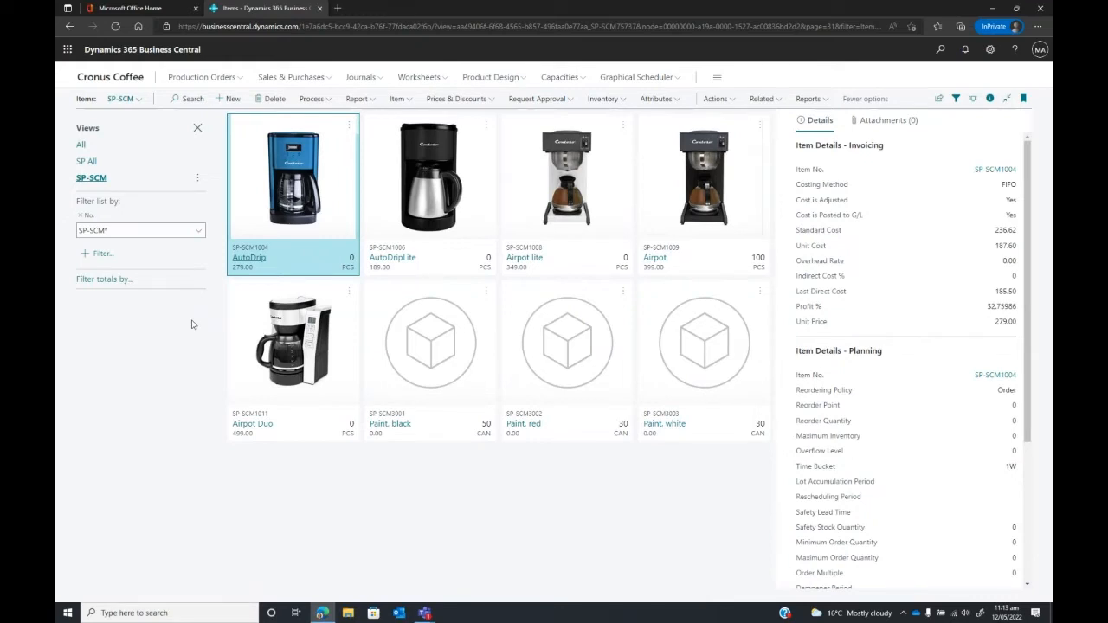
{"action": "left_click", "coordinate": [656, 258]}
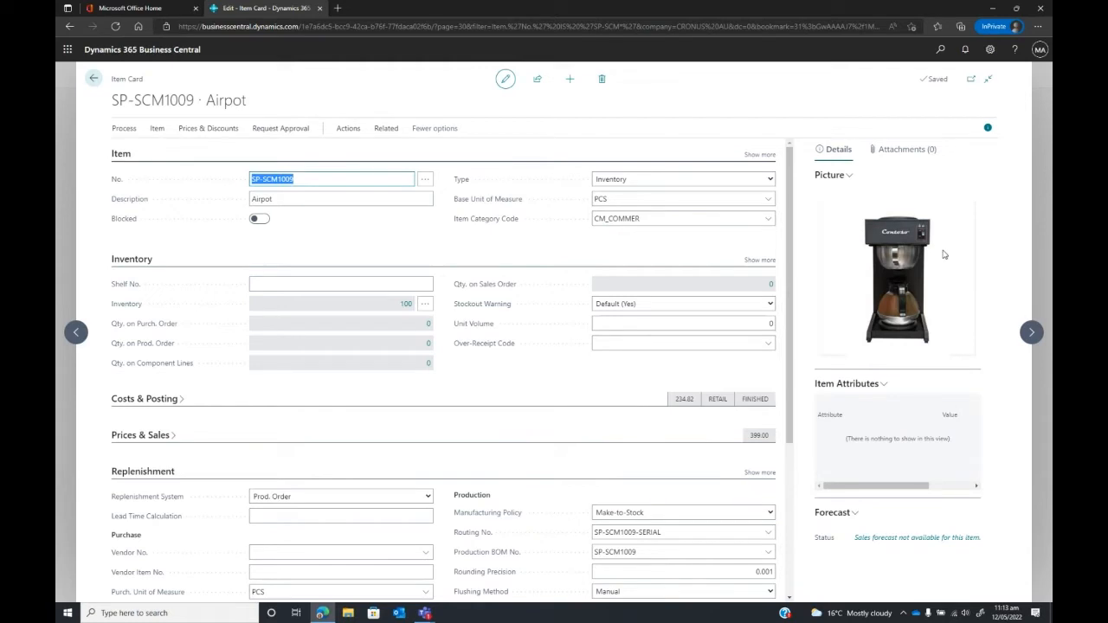
Examine the Airpot item's available category codes and its inventory per warehouse location.
{"action": "left_click", "coordinate": [766, 219]}
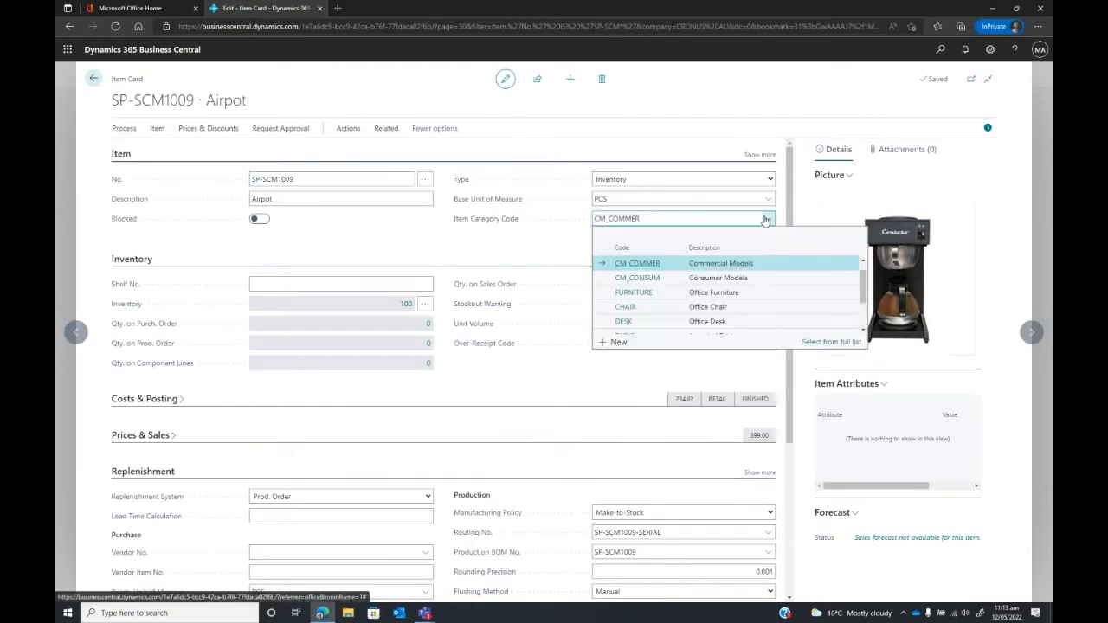
{"action": "left_click", "coordinate": [577, 379]}
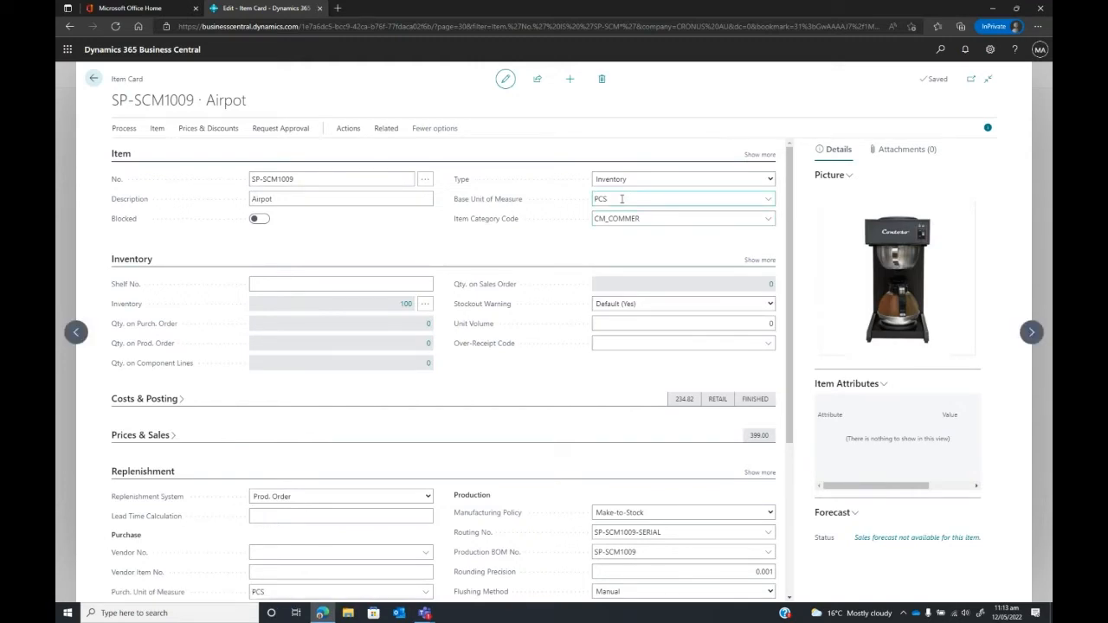
{"action": "left_click", "coordinate": [425, 304]}
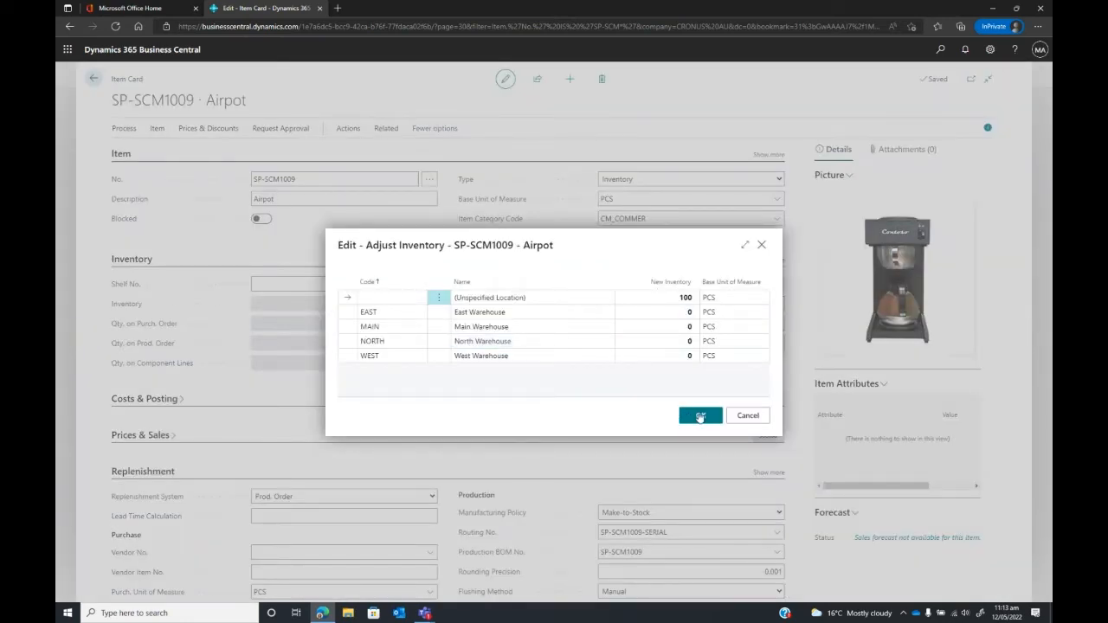
{"action": "left_click", "coordinate": [700, 416]}
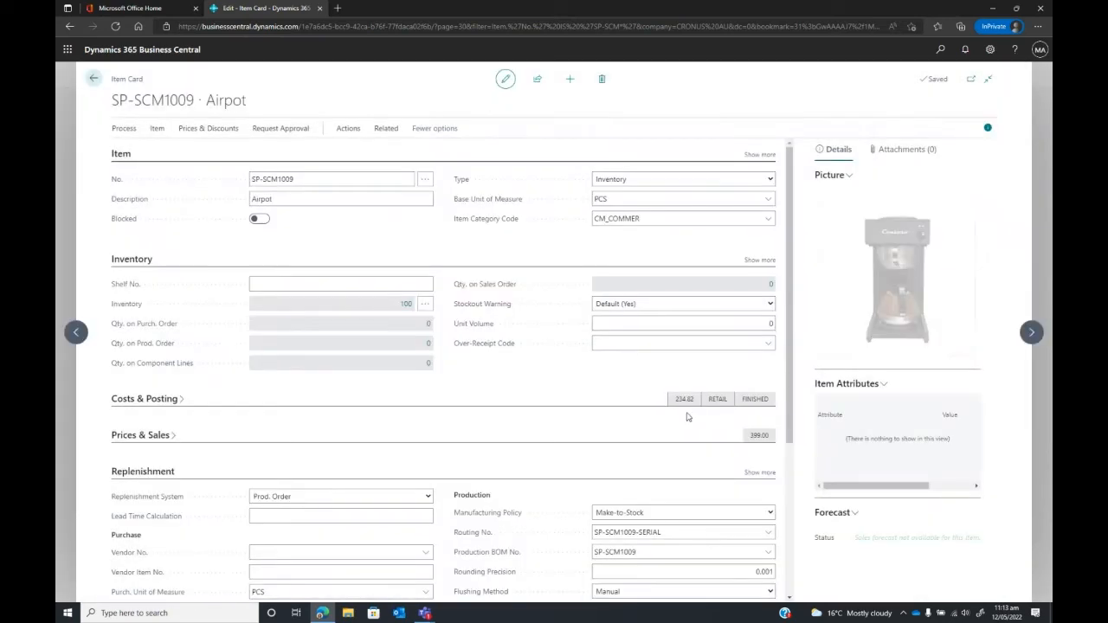
Examine the Airpot item's available replenishment systems and manufacturing policies, keeping Prod. Order and Make-to-Stock.
{"action": "scroll", "coordinate": [524, 350], "scroll_direction": "down", "scroll_amount": 3}
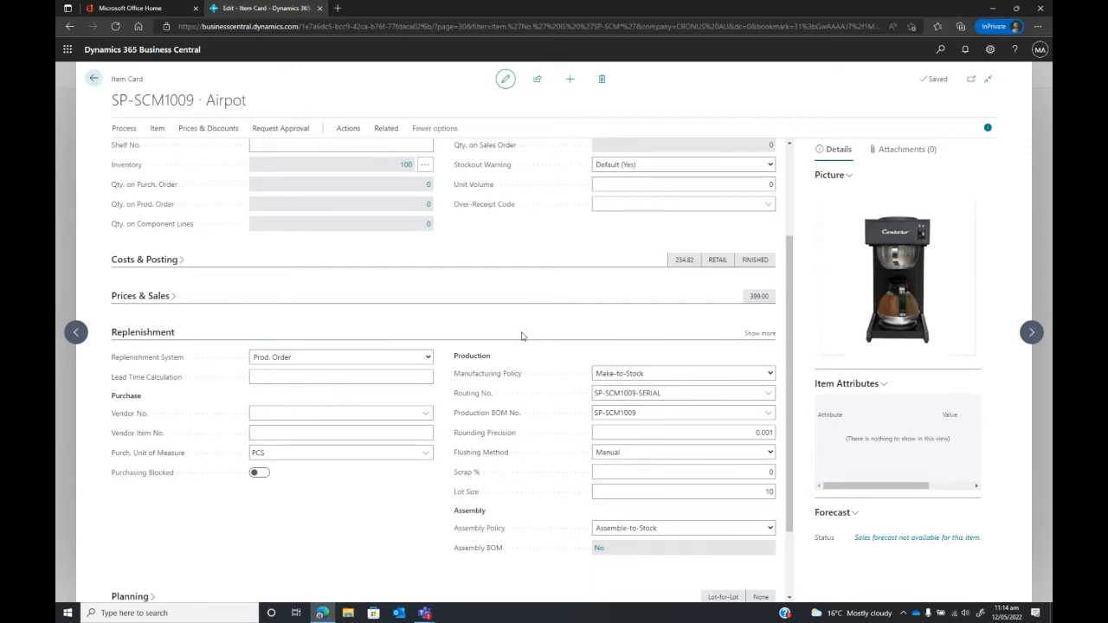
{"action": "left_click", "coordinate": [427, 358]}
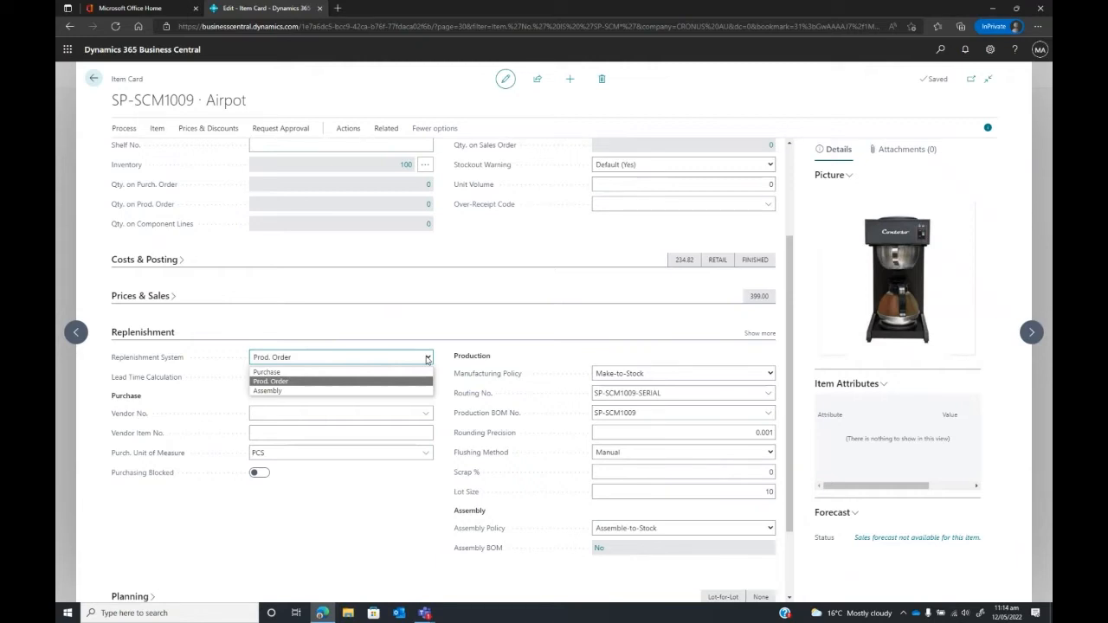
{"action": "left_click", "coordinate": [427, 381]}
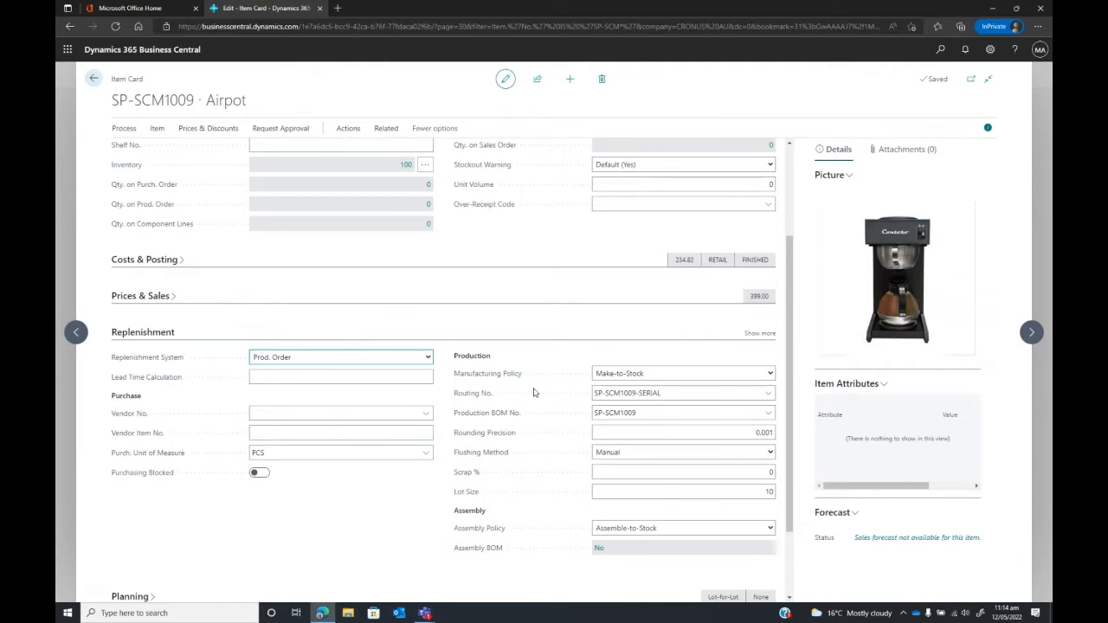
{"action": "left_click", "coordinate": [770, 374]}
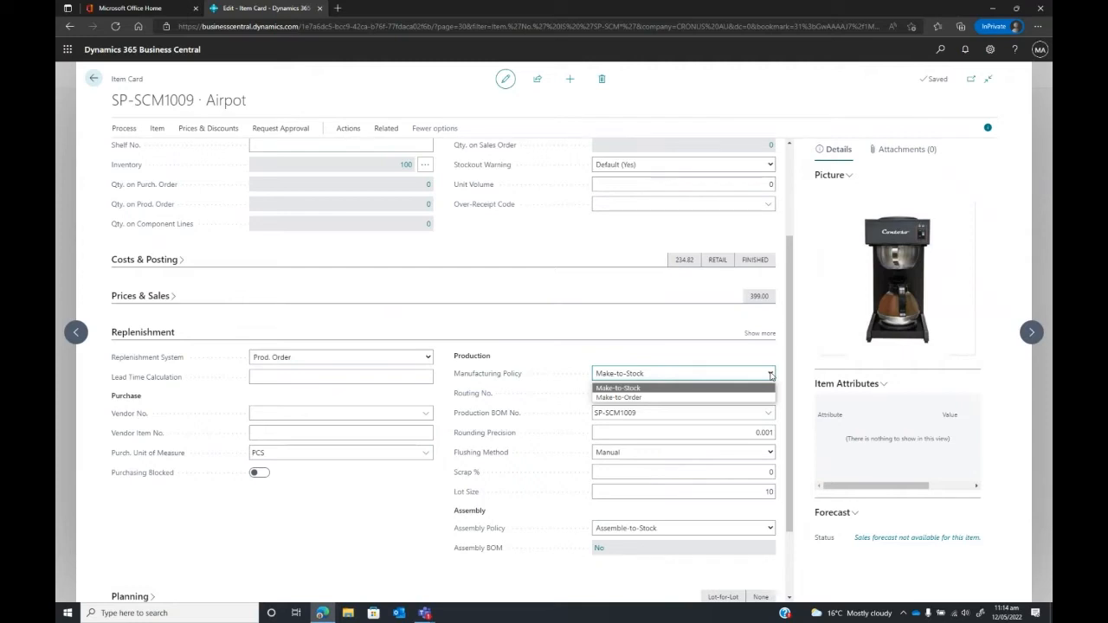
{"action": "left_click", "coordinate": [771, 375]}
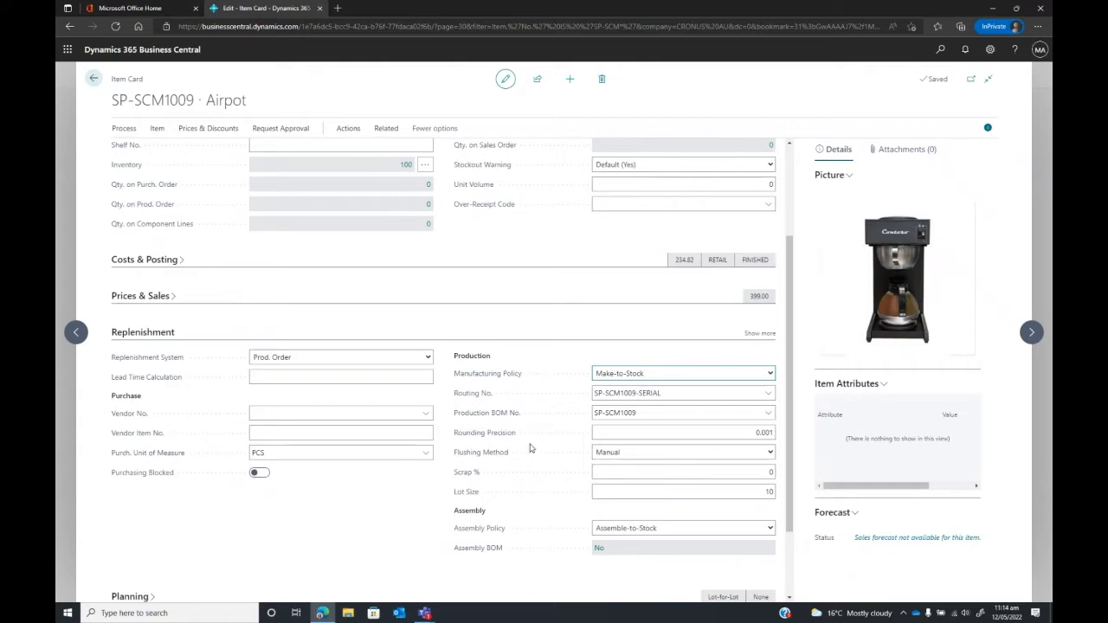
Open the Airpot's production BOM SP-SCM1009 from the item card, examine its component lines, and return to the card with the same BOM selected.
{"action": "left_click", "coordinate": [771, 415]}
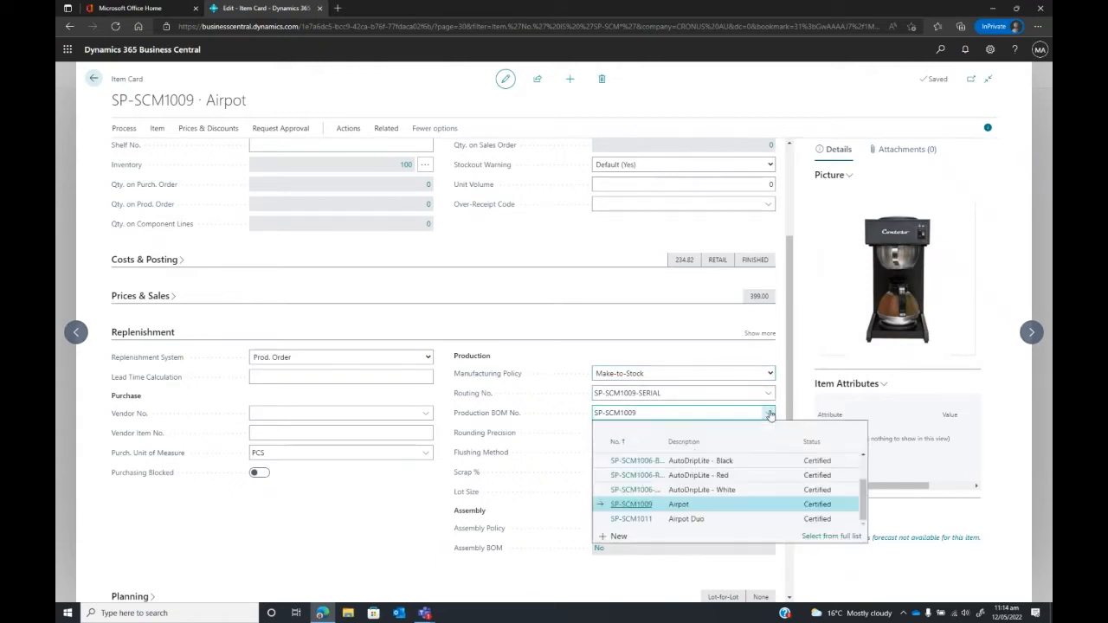
{"action": "left_click", "coordinate": [831, 537]}
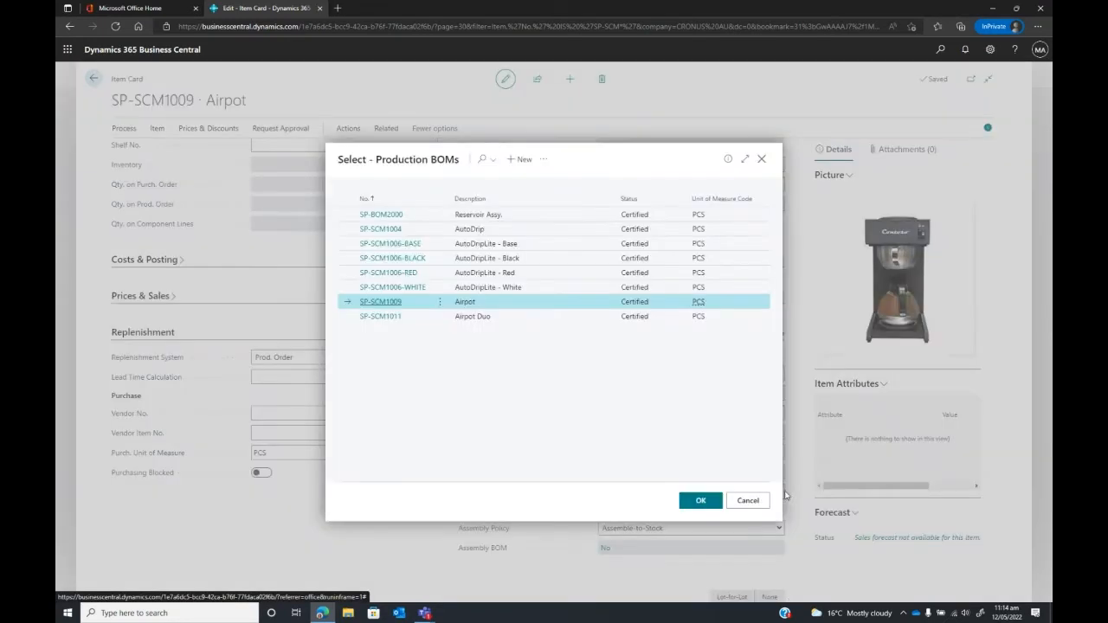
{"action": "left_click", "coordinate": [544, 159]}
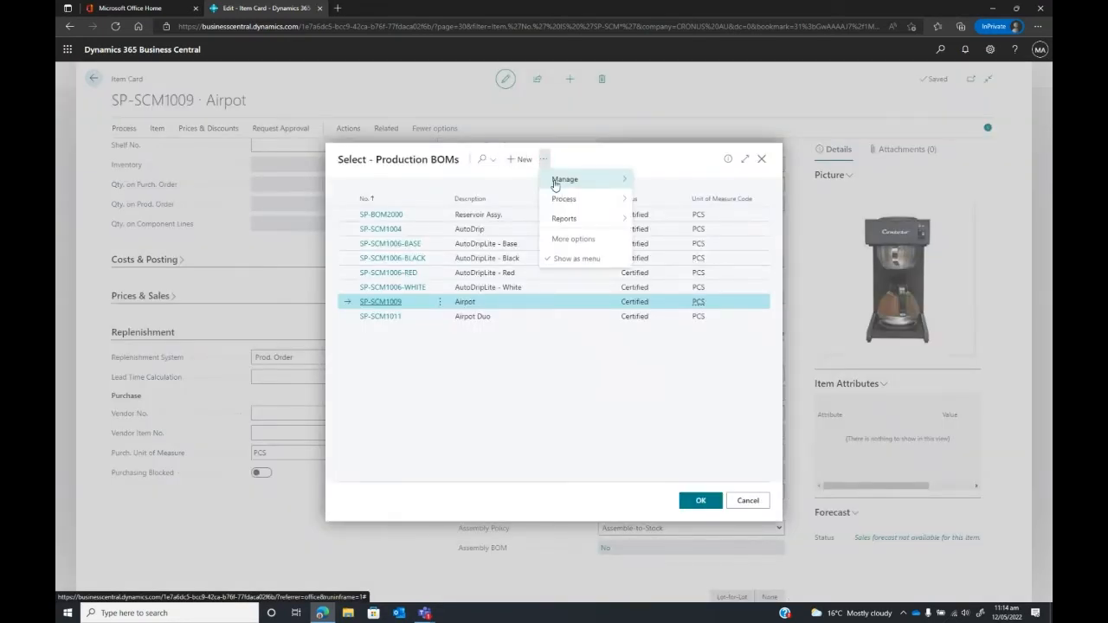
{"action": "mouse_move", "coordinate": [571, 185]}
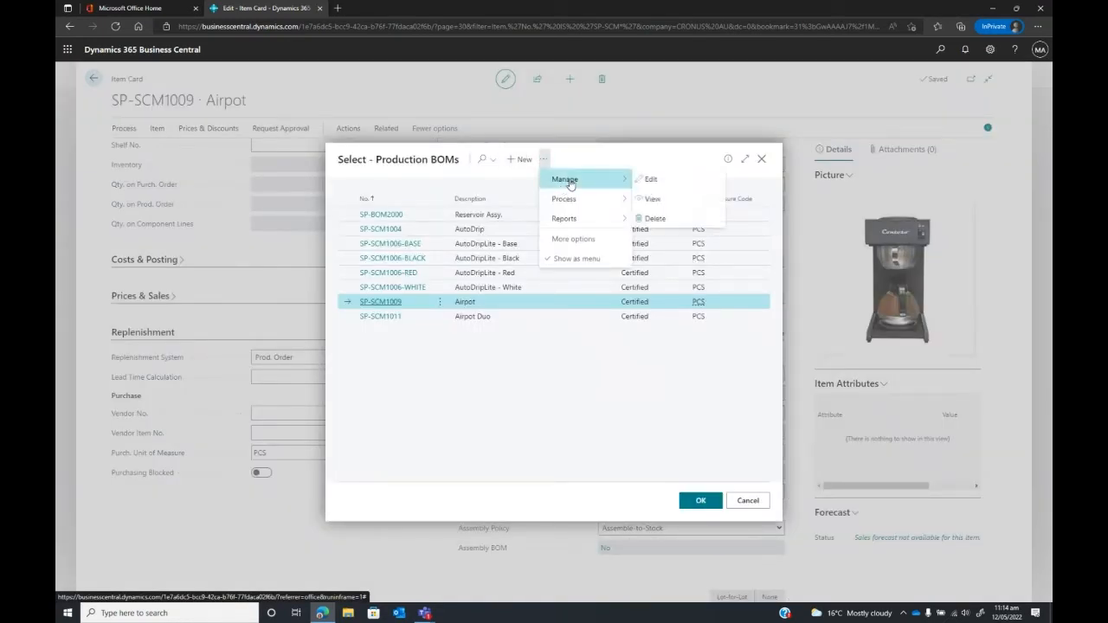
{"action": "left_click", "coordinate": [665, 180]}
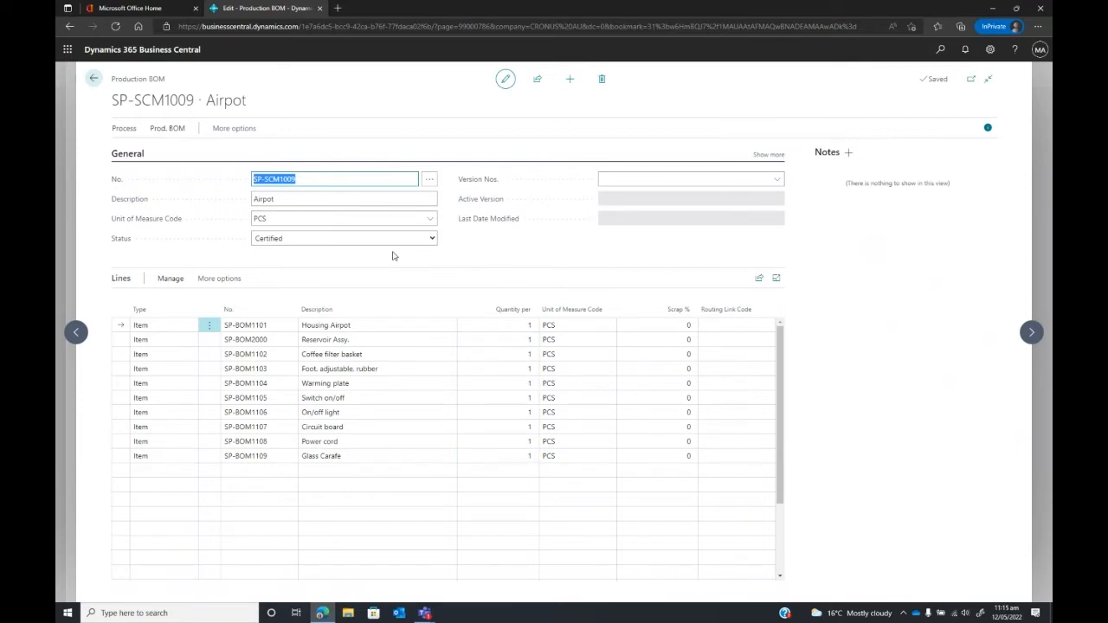
{"action": "left_click", "coordinate": [93, 78]}
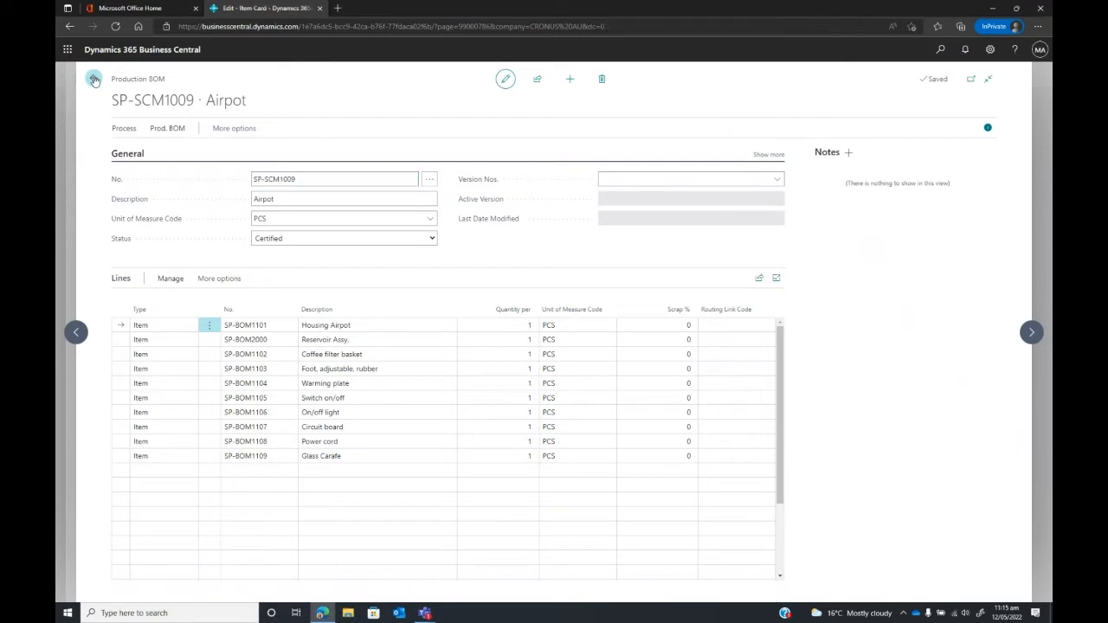
{"action": "left_click", "coordinate": [702, 503]}
Open the routing SP-SCM1009-SERIAL from the item card, examine its operation lines, and return with the same routing selected.
{"action": "left_click", "coordinate": [767, 395]}
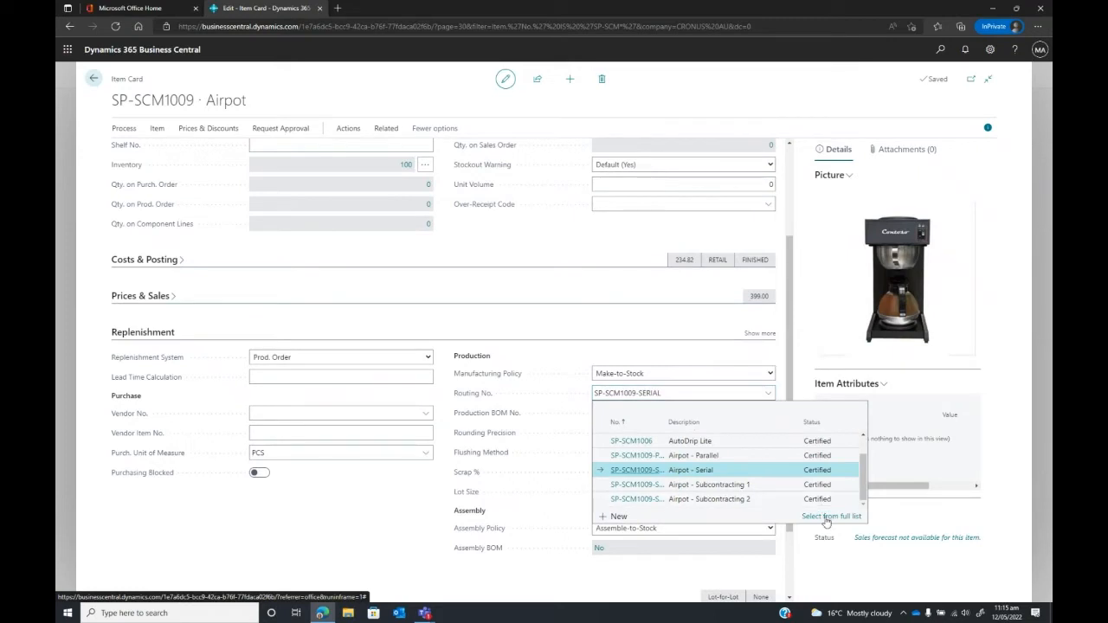
{"action": "left_click", "coordinate": [827, 518]}
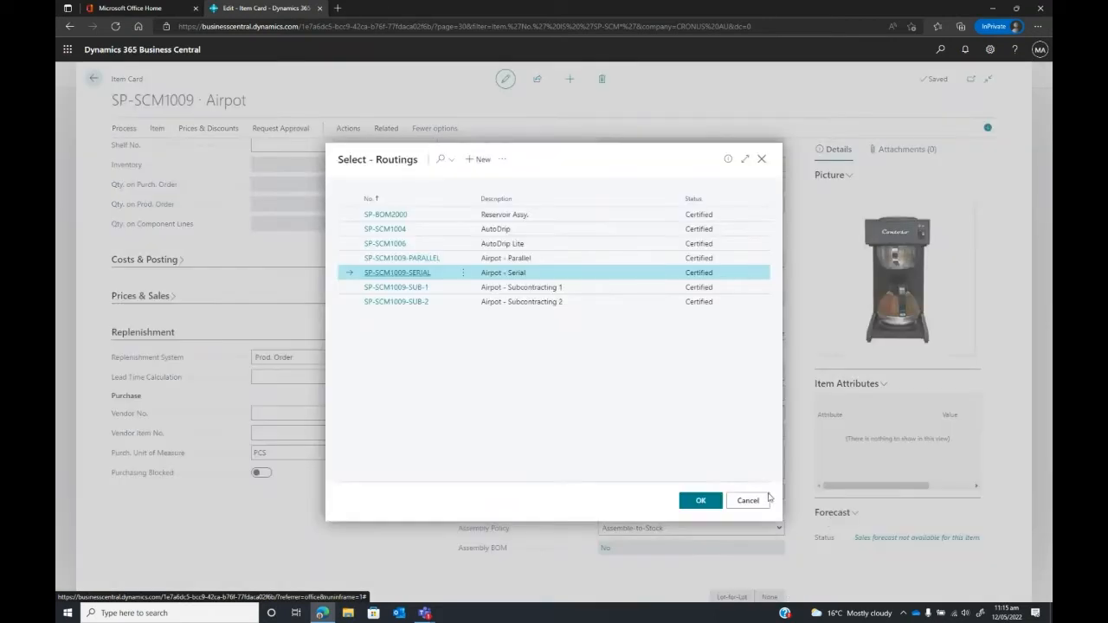
{"action": "left_click", "coordinate": [503, 160]}
{"action": "left_click", "coordinate": [612, 179]}
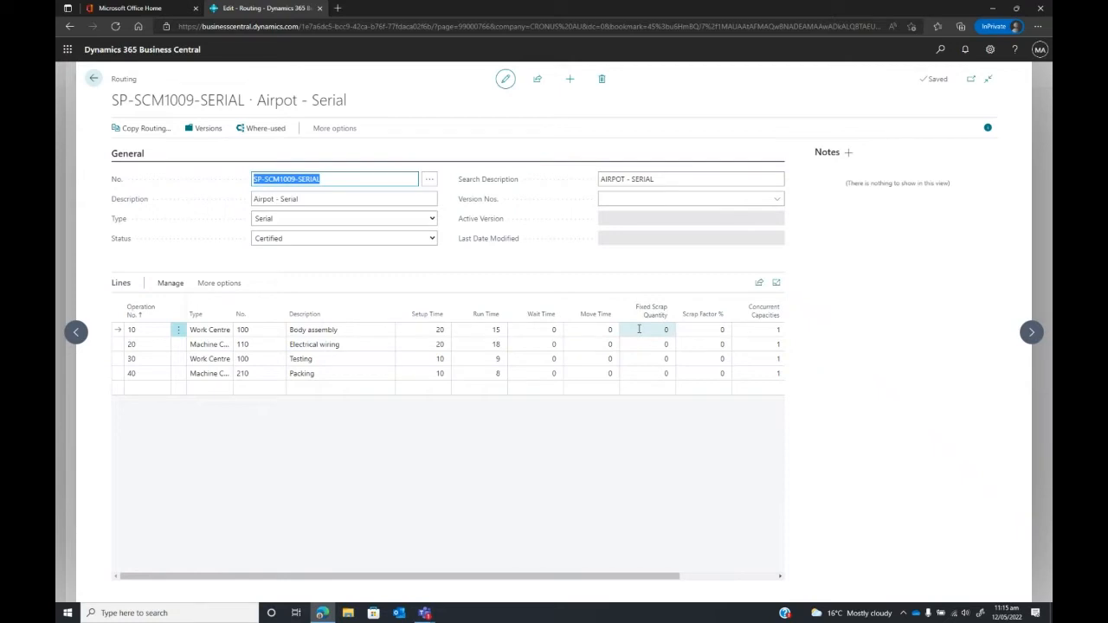
{"action": "left_click_drag", "start_coordinate": [664, 577], "coordinate": [724, 577]}
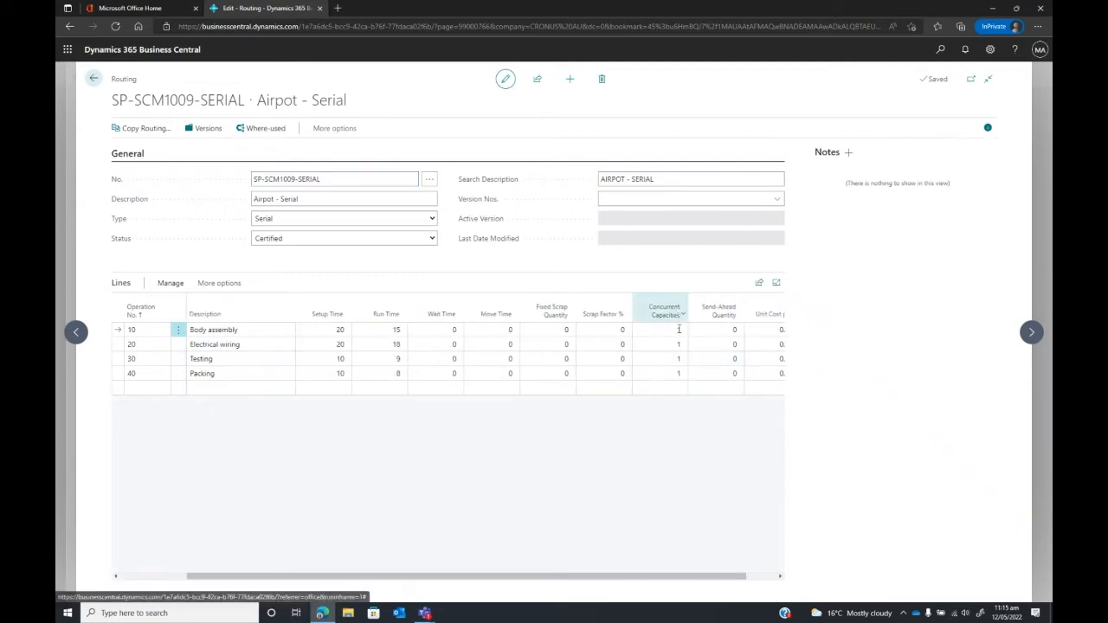
{"action": "left_click_drag", "start_coordinate": [705, 579], "coordinate": [509, 578]}
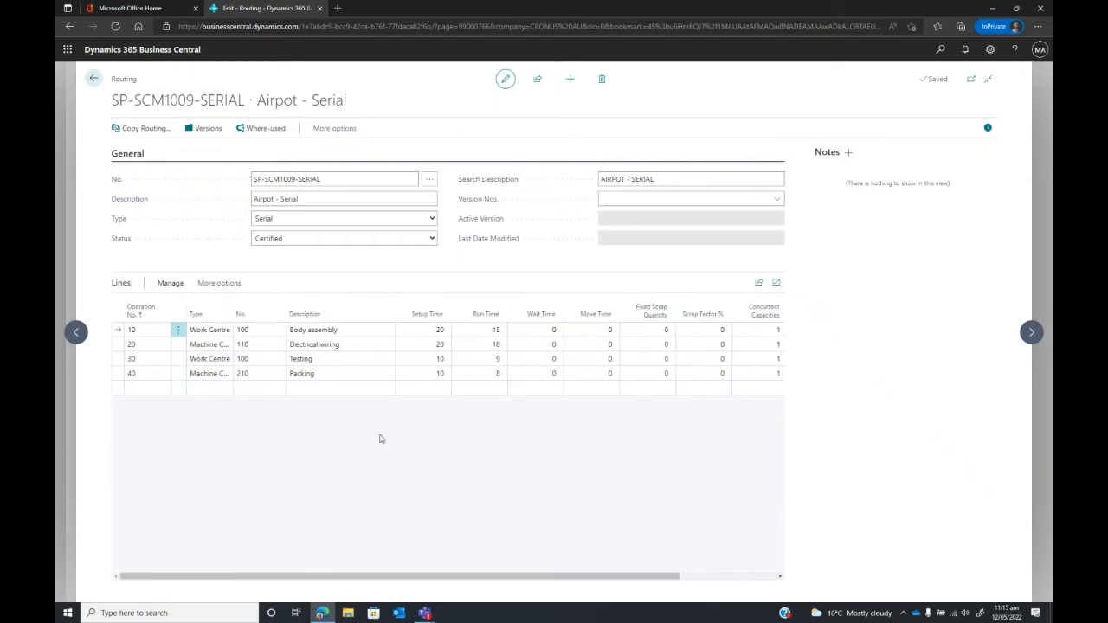
{"action": "left_click", "coordinate": [95, 79]}
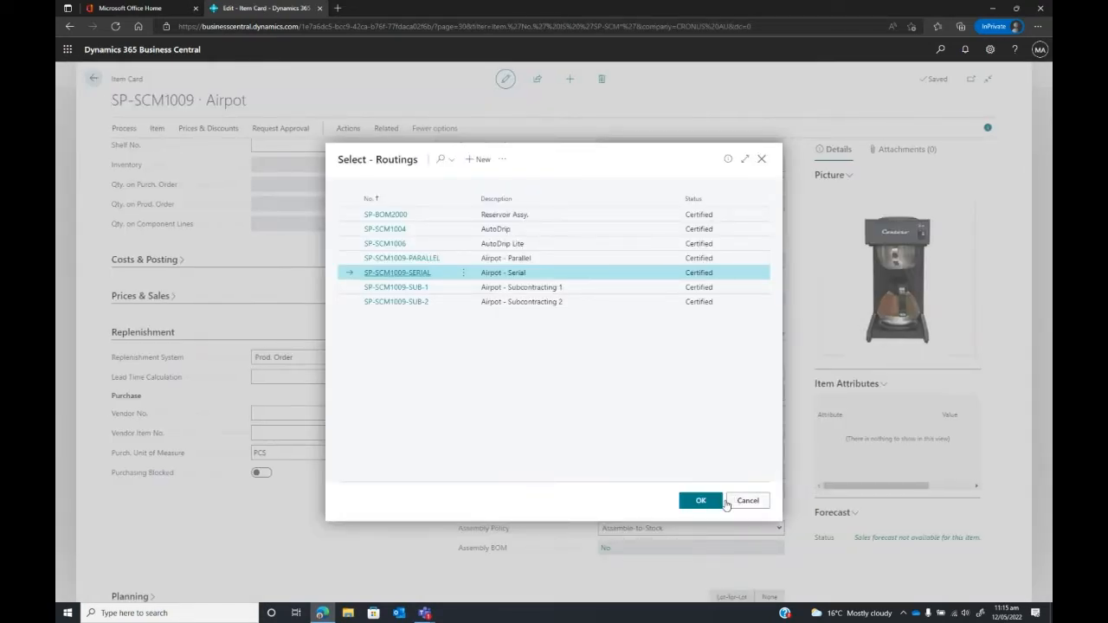
{"action": "left_click", "coordinate": [702, 500]}
Expand the Airpot's planning settings and examine its reordering policy, safety lead time and safety stock quantity.
{"action": "scroll", "coordinate": [490, 389], "scroll_direction": "down", "scroll_amount": 2}
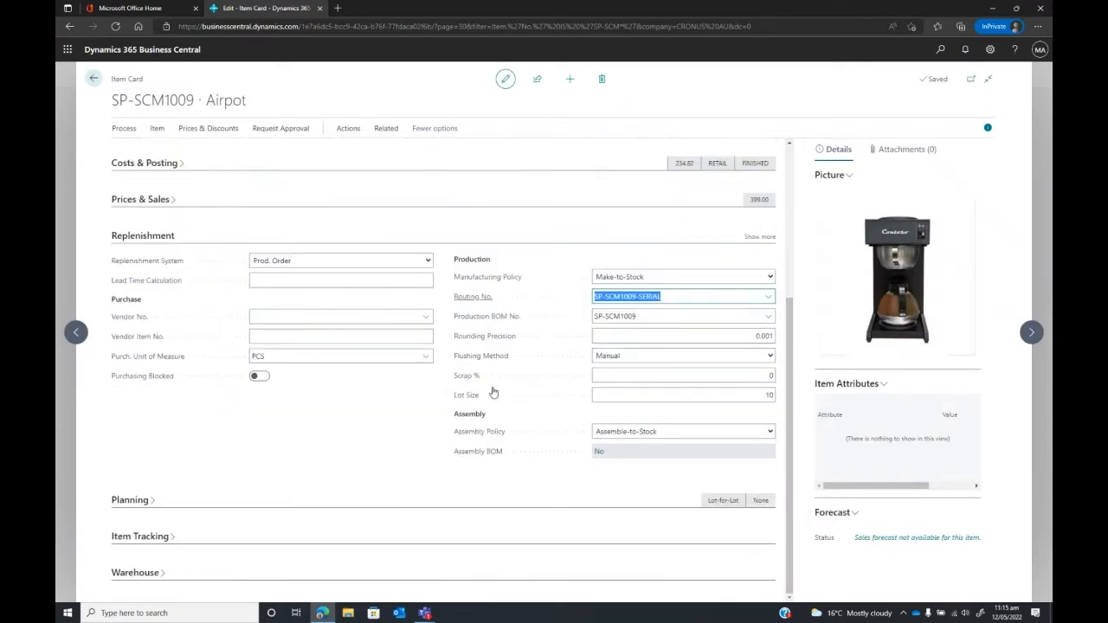
{"action": "left_click", "coordinate": [132, 500]}
{"action": "scroll", "coordinate": [403, 384], "scroll_direction": "down", "scroll_amount": 3}
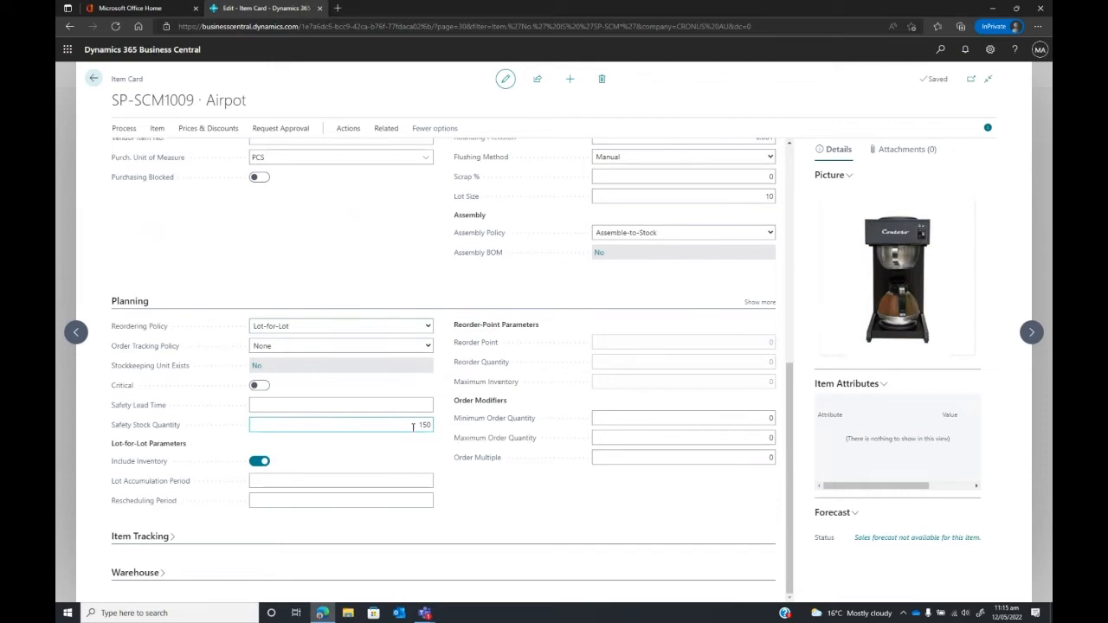
{"action": "left_click", "coordinate": [394, 405]}
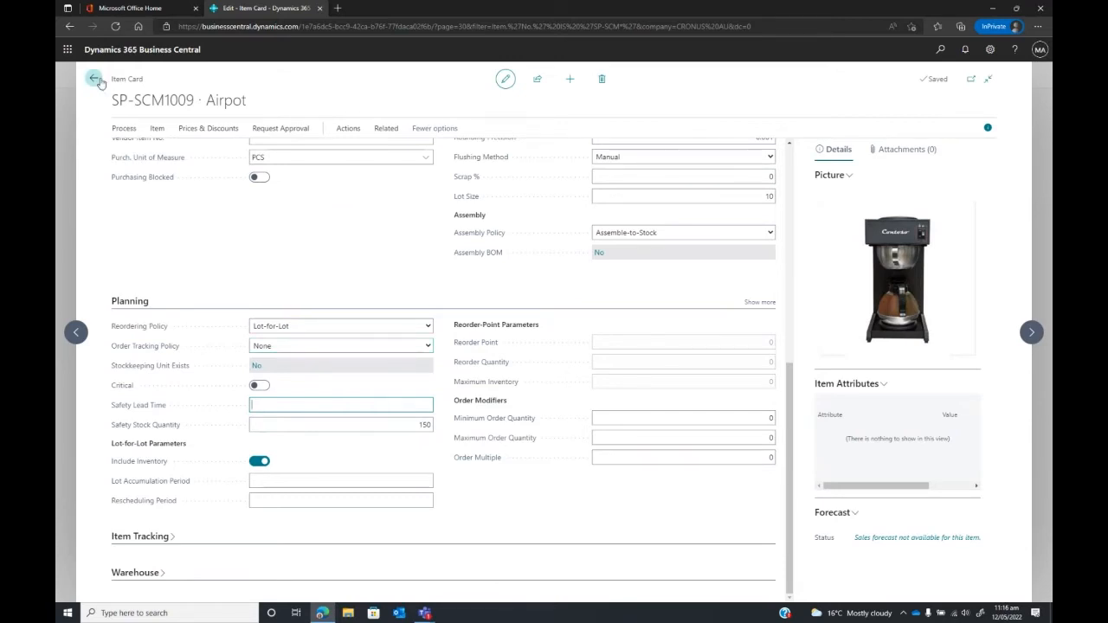
Calculate the Airpot's production standard cost for all levels and close its item card.
{"action": "left_click", "coordinate": [386, 129]}
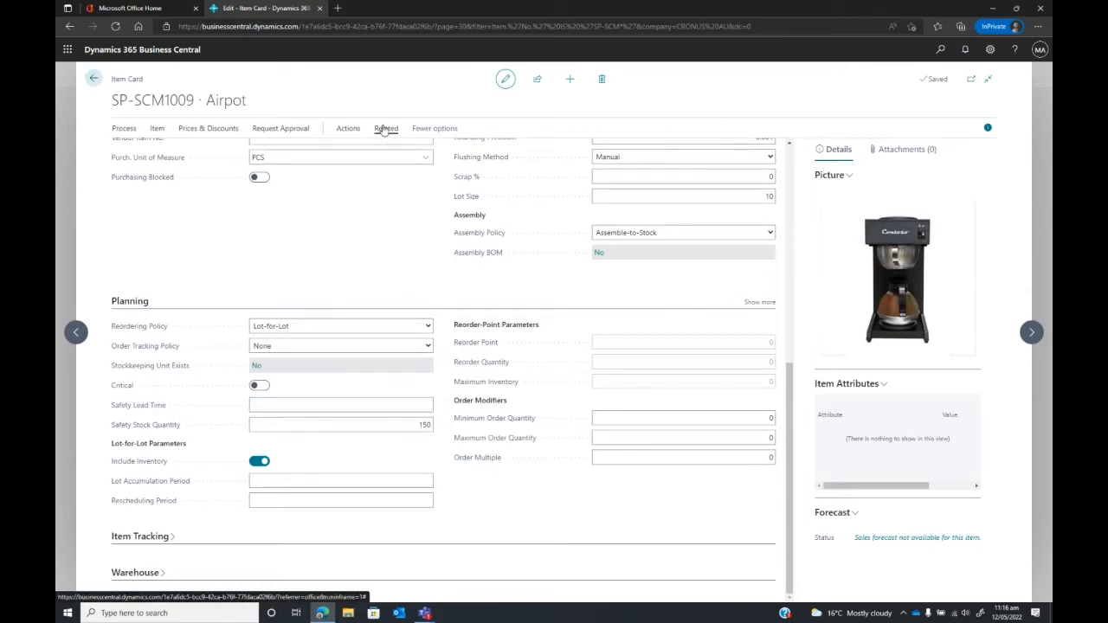
{"action": "left_click", "coordinate": [428, 149]}
{"action": "mouse_move", "coordinate": [447, 228]}
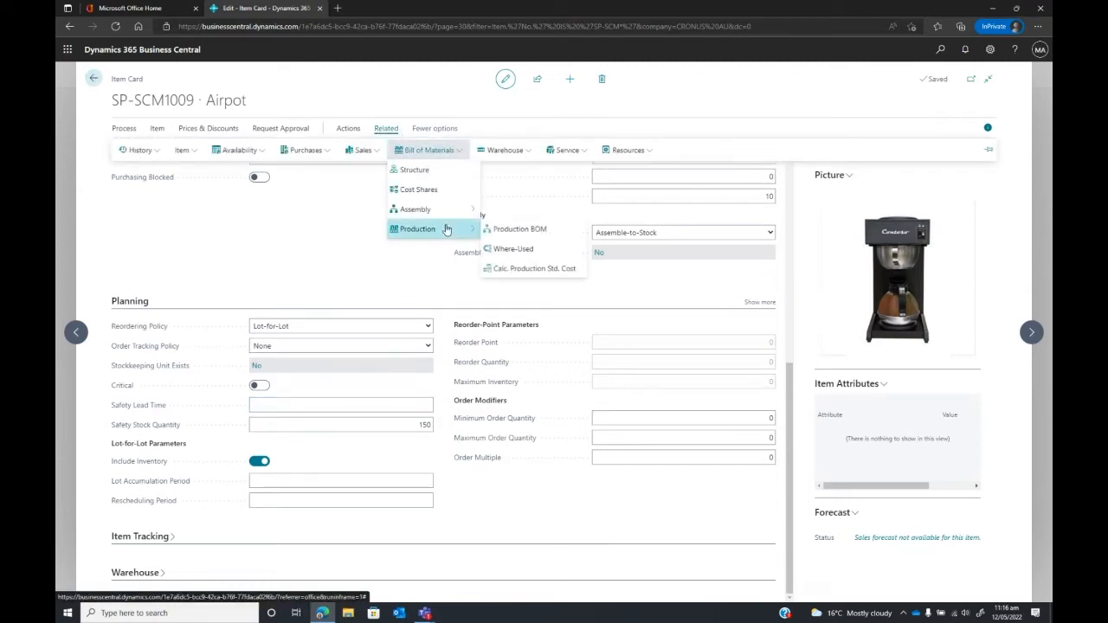
{"action": "left_click", "coordinate": [559, 269]}
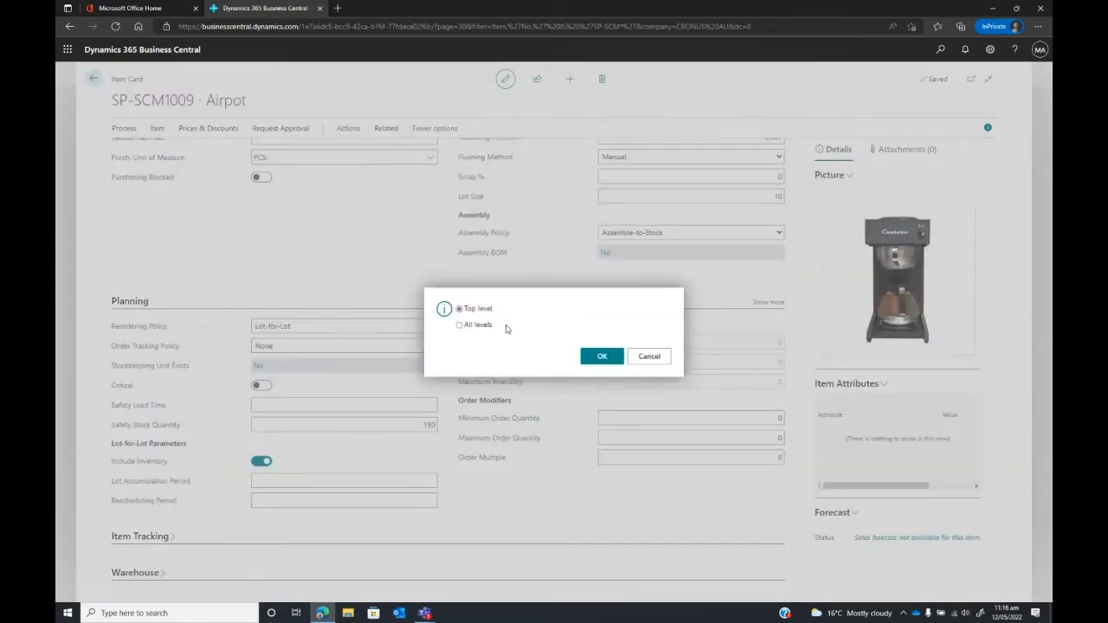
{"action": "left_click", "coordinate": [479, 326]}
{"action": "left_click", "coordinate": [603, 356]}
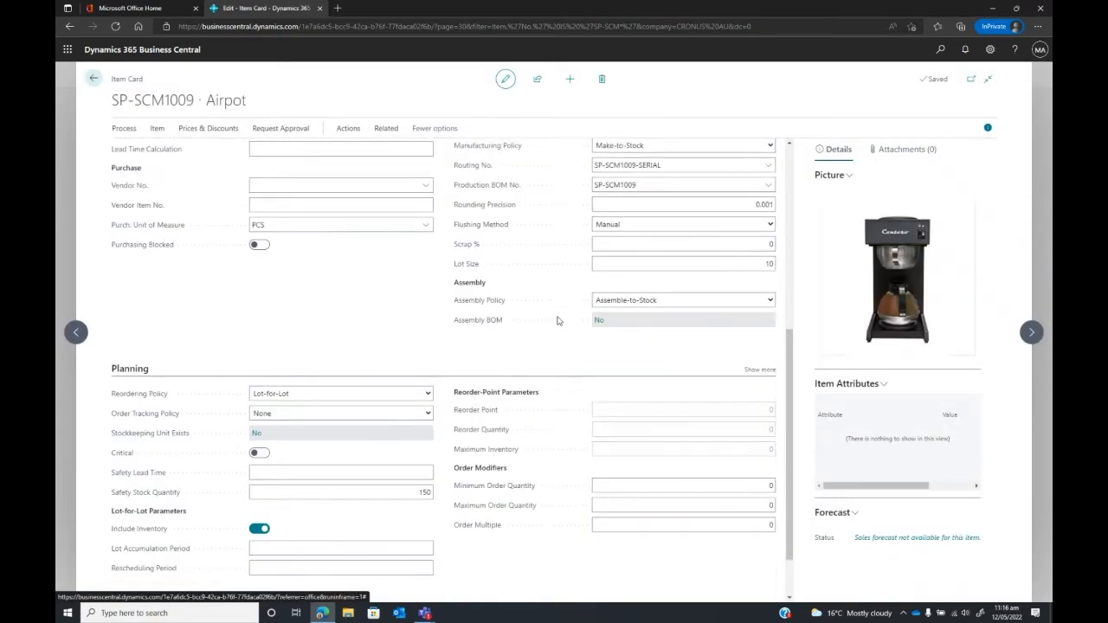
{"action": "scroll", "coordinate": [558, 321], "scroll_direction": "up", "scroll_amount": 5}
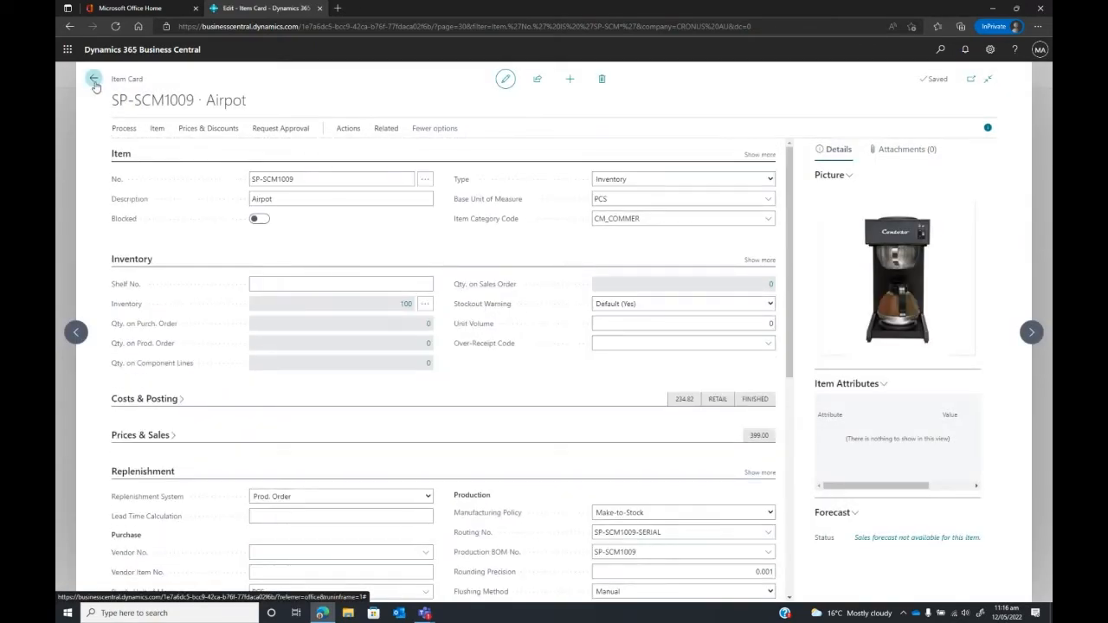
{"action": "left_click", "coordinate": [93, 79]}
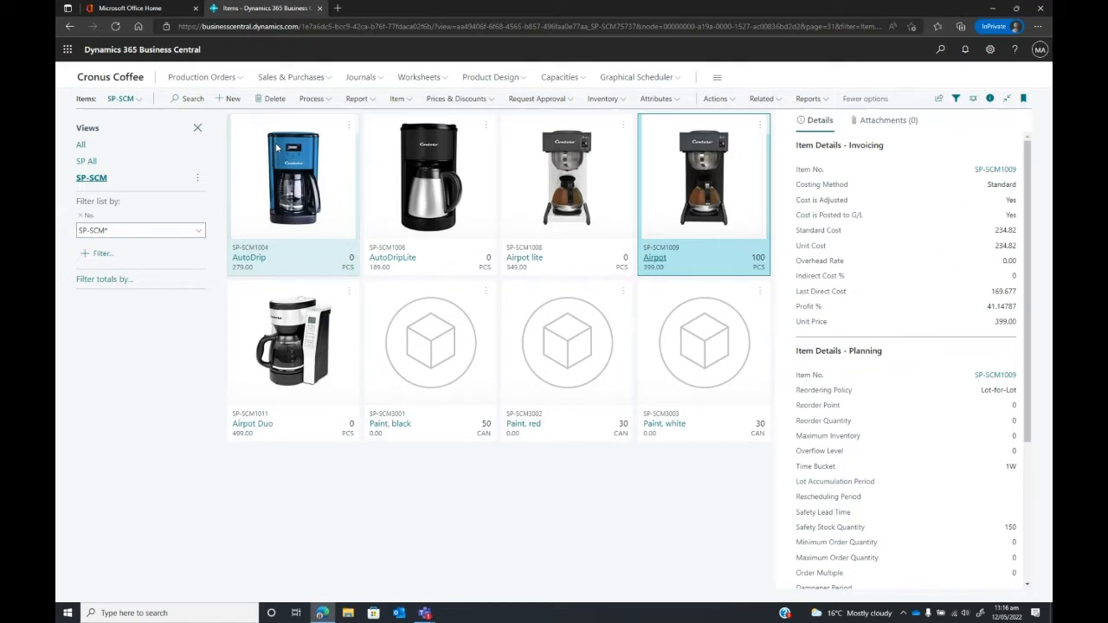
Open the item card for SP-SCM1004 (AutoDrip) and examine its replenishment settings, reordering policy and available flushing methods.
{"action": "left_click", "coordinate": [248, 259]}
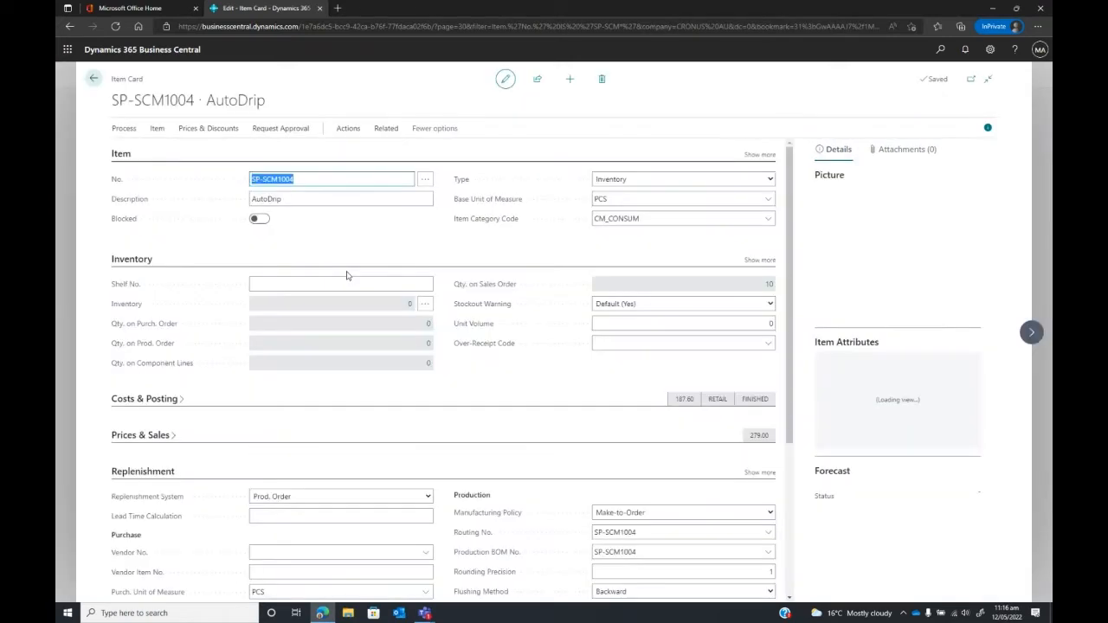
{"action": "scroll", "coordinate": [519, 346], "scroll_direction": "down", "scroll_amount": 3}
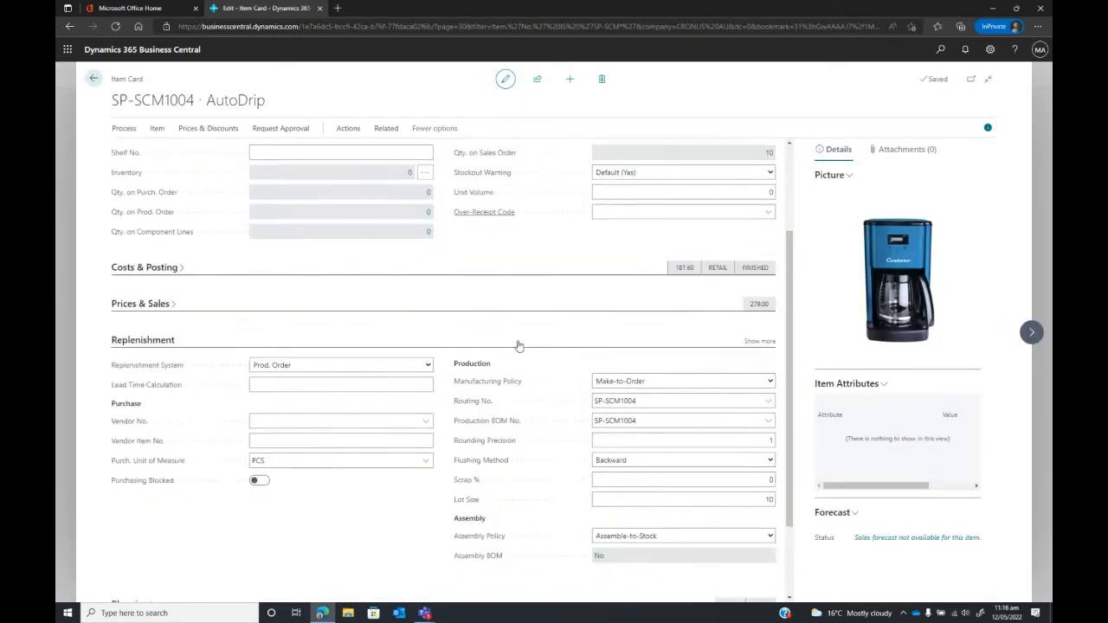
{"action": "scroll", "coordinate": [518, 345], "scroll_direction": "down", "scroll_amount": 1}
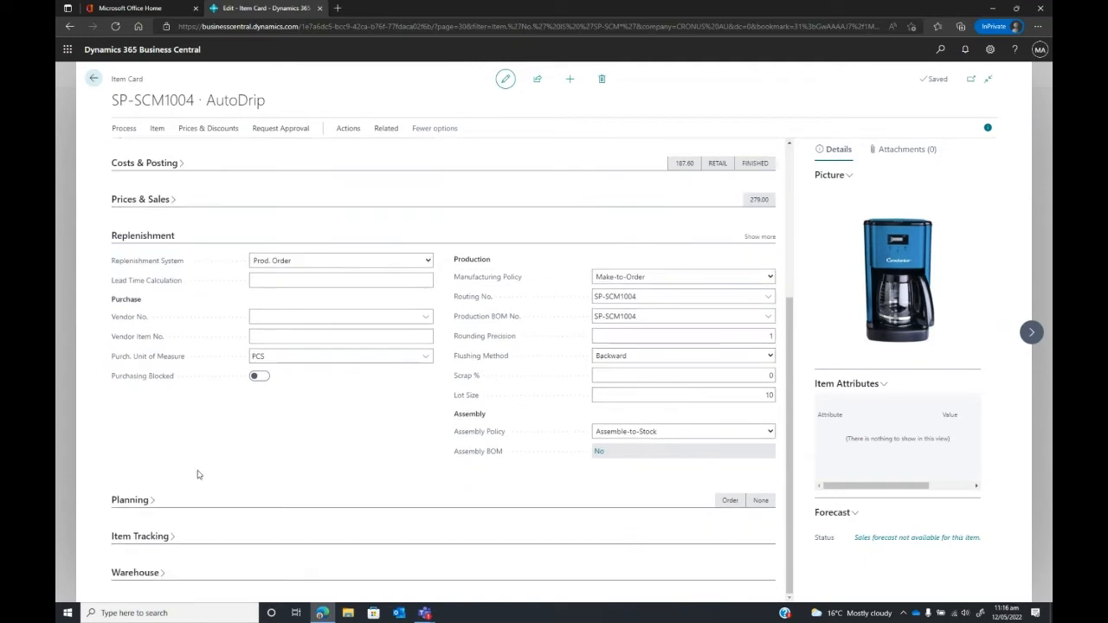
{"action": "left_click", "coordinate": [182, 495]}
{"action": "scroll", "coordinate": [311, 429], "scroll_direction": "down", "scroll_amount": 3}
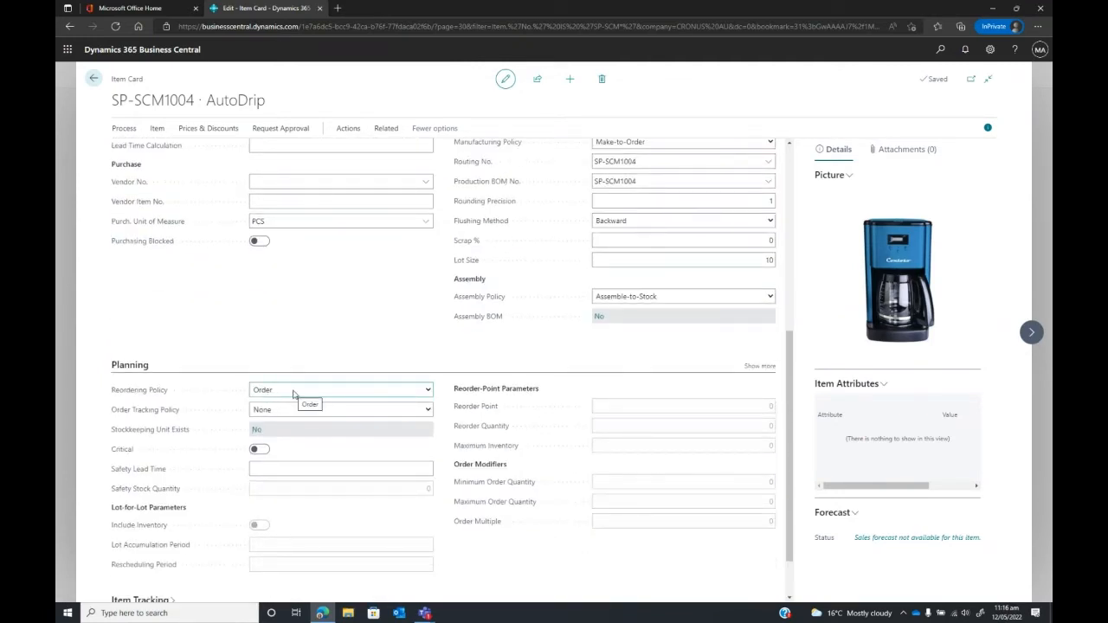
{"action": "scroll", "coordinate": [364, 381], "scroll_direction": "up", "scroll_amount": 2}
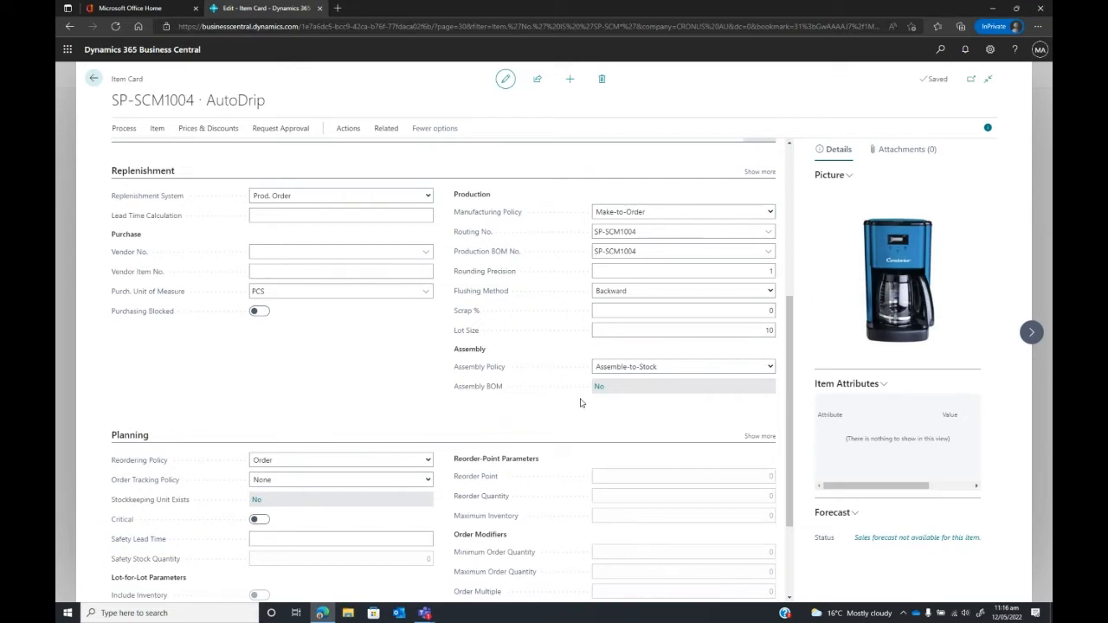
{"action": "left_click", "coordinate": [770, 292]}
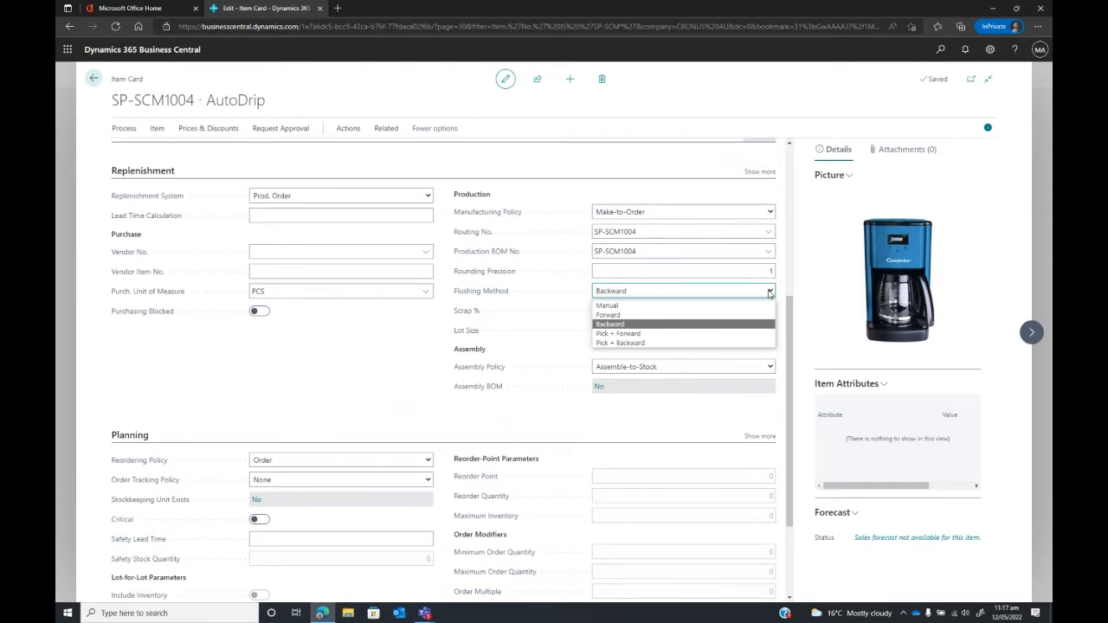
{"action": "left_click", "coordinate": [770, 294]}
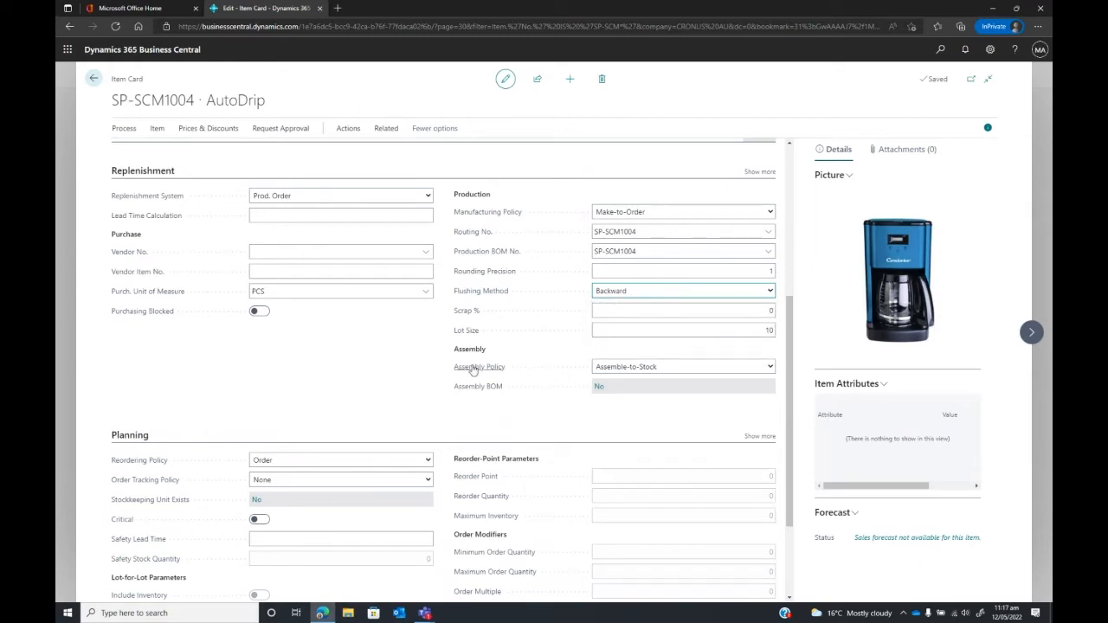
Close the AutoDrip item card and open the one for SP-SCM1006 (AutoDripLite).
{"action": "left_click", "coordinate": [94, 78]}
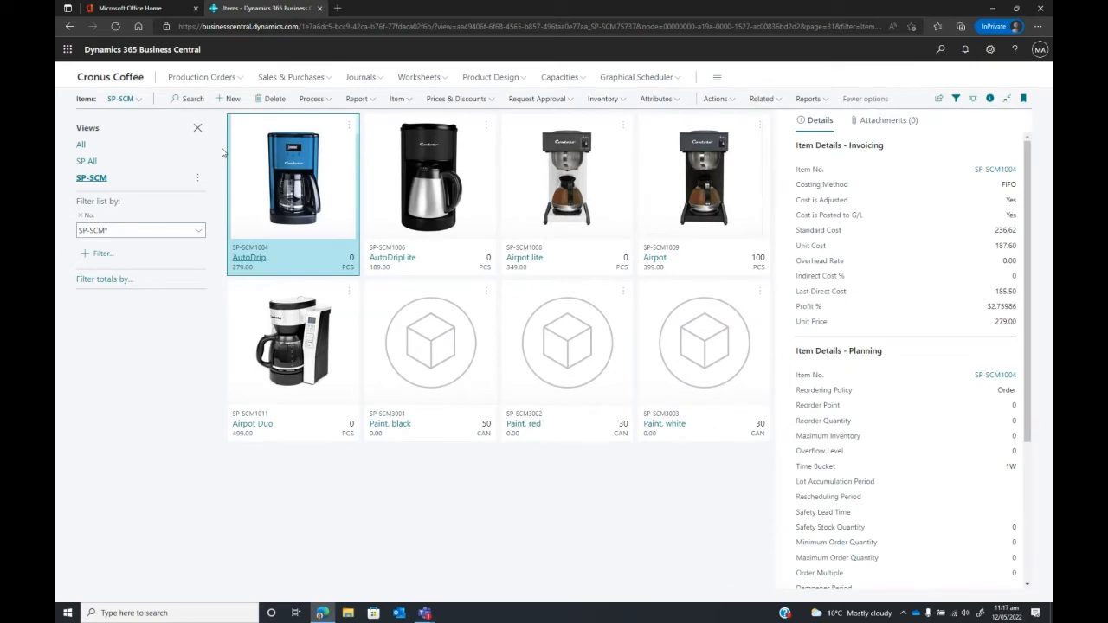
{"action": "left_click", "coordinate": [403, 259]}
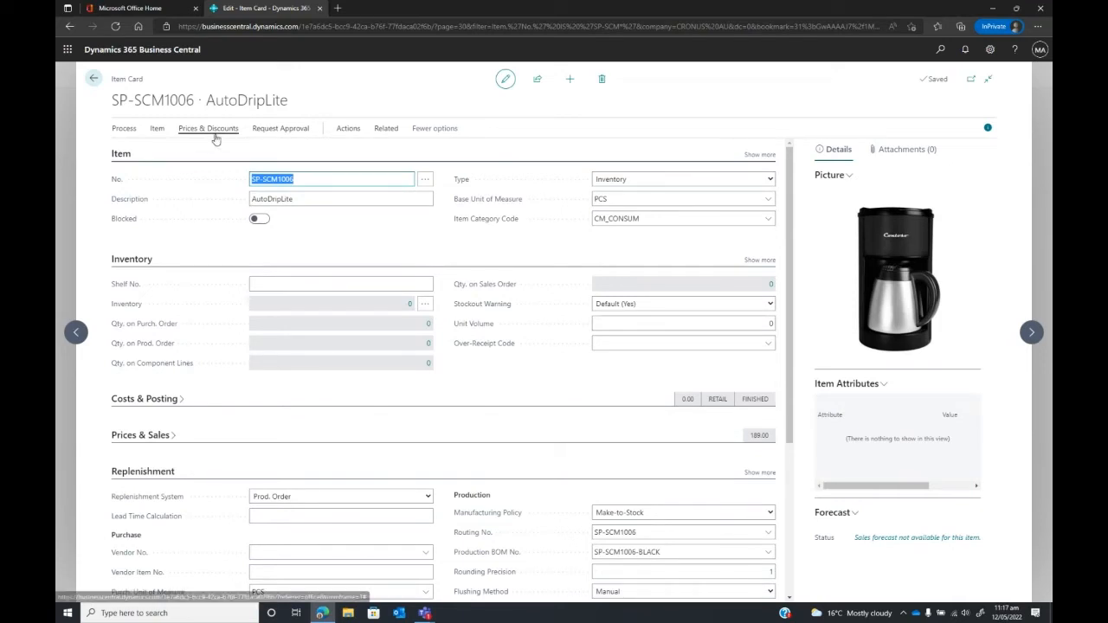
Review the item variants defined for AutoDripLite and close the variant list.
{"action": "left_click", "coordinate": [348, 129]}
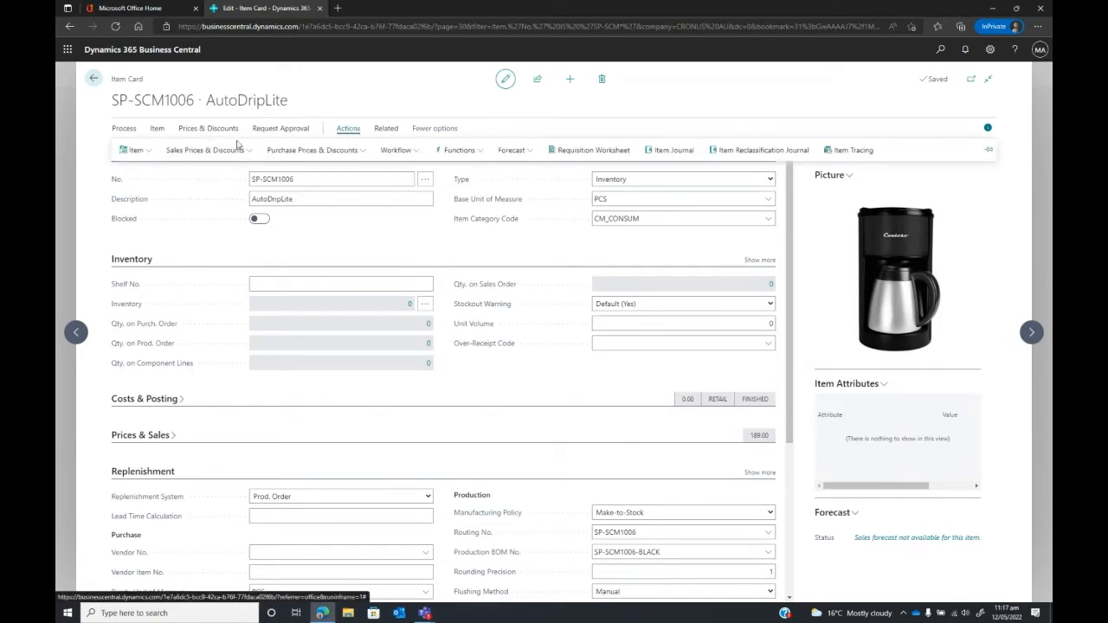
{"action": "left_click", "coordinate": [136, 150]}
{"action": "left_click", "coordinate": [145, 171]}
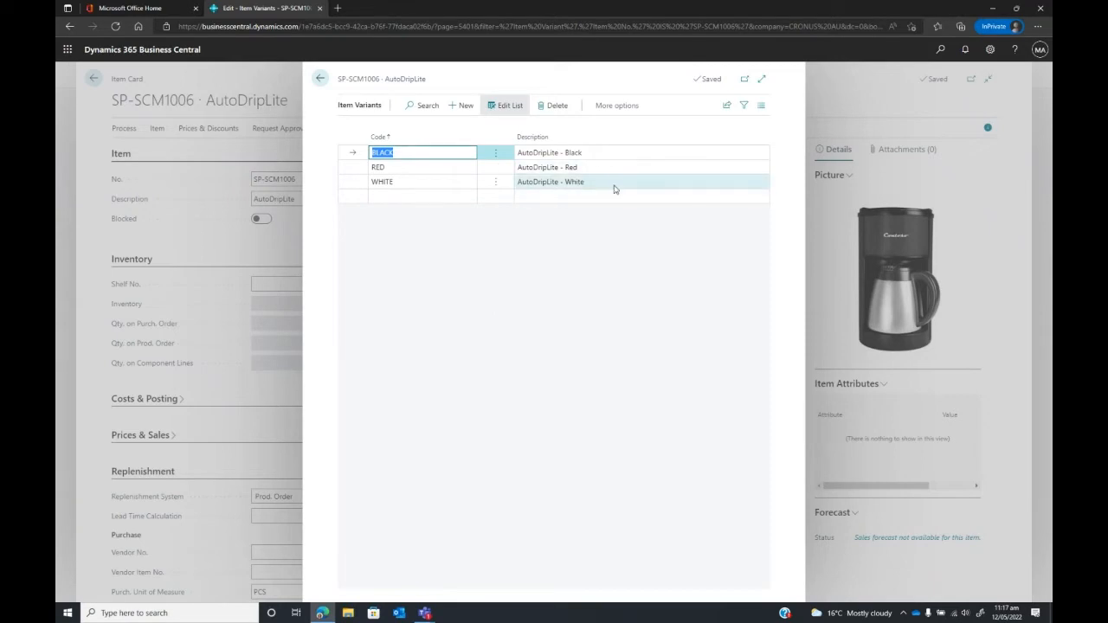
{"action": "left_click", "coordinate": [320, 80]}
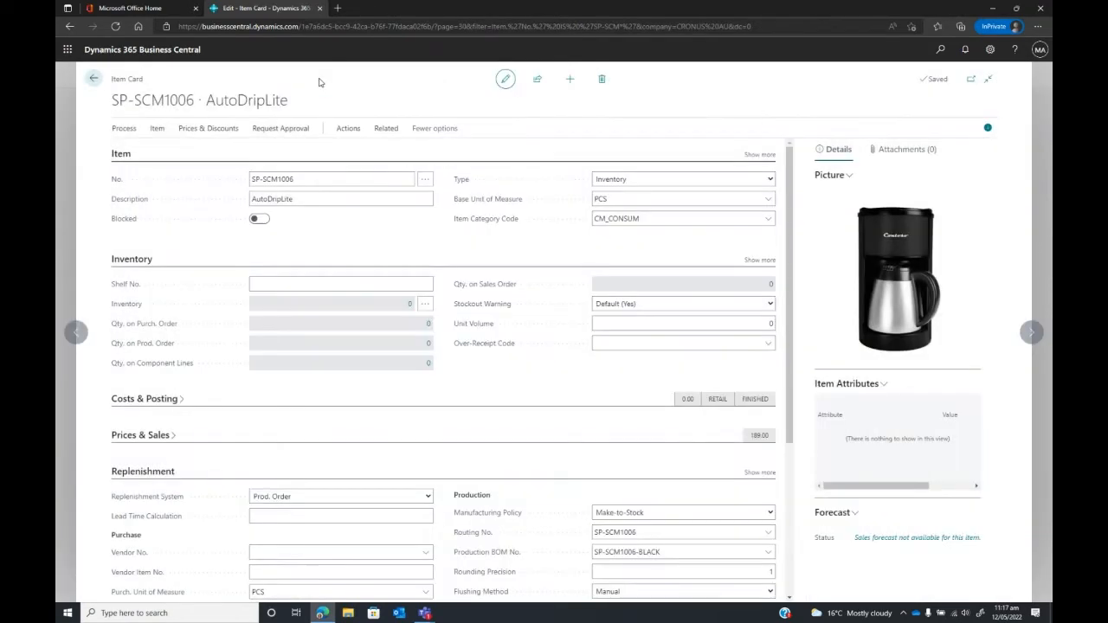
Open AutoDripLite's stockkeeping units and examine the lot size, routing and production BOM fields on the BLACK variant's card.
{"action": "left_click", "coordinate": [386, 130]}
{"action": "left_click", "coordinate": [524, 148]}
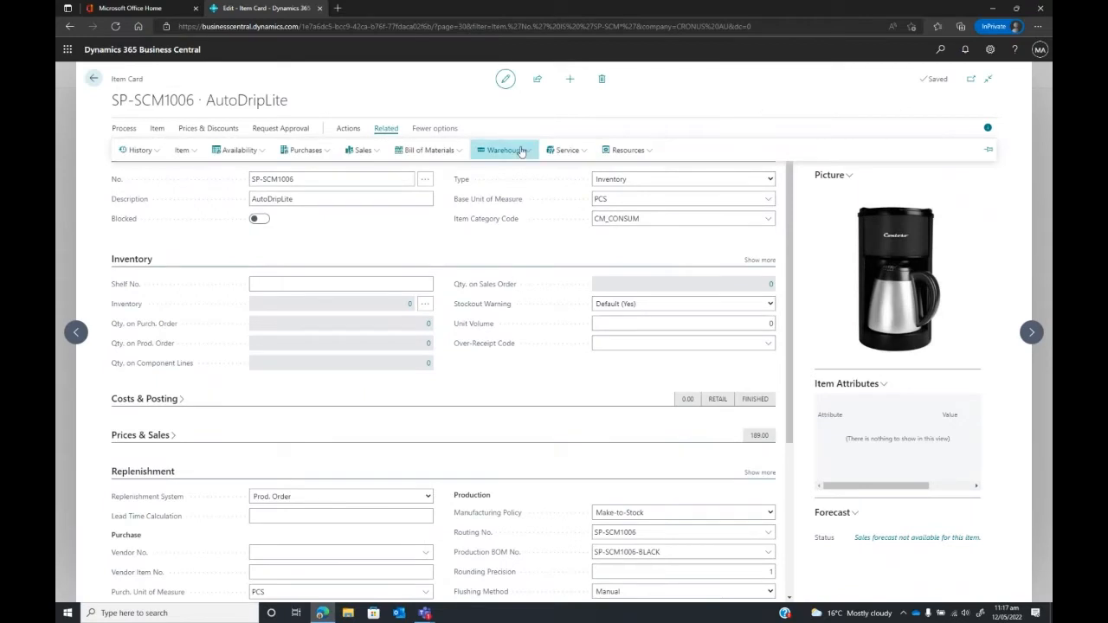
{"action": "left_click", "coordinate": [525, 188]}
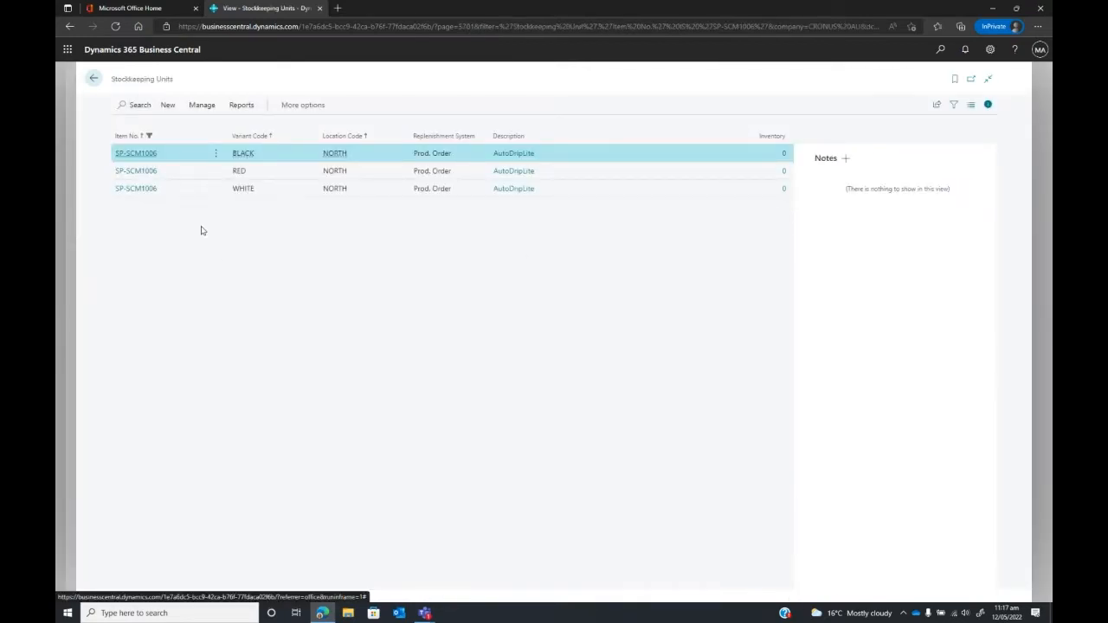
{"action": "left_click", "coordinate": [146, 153]}
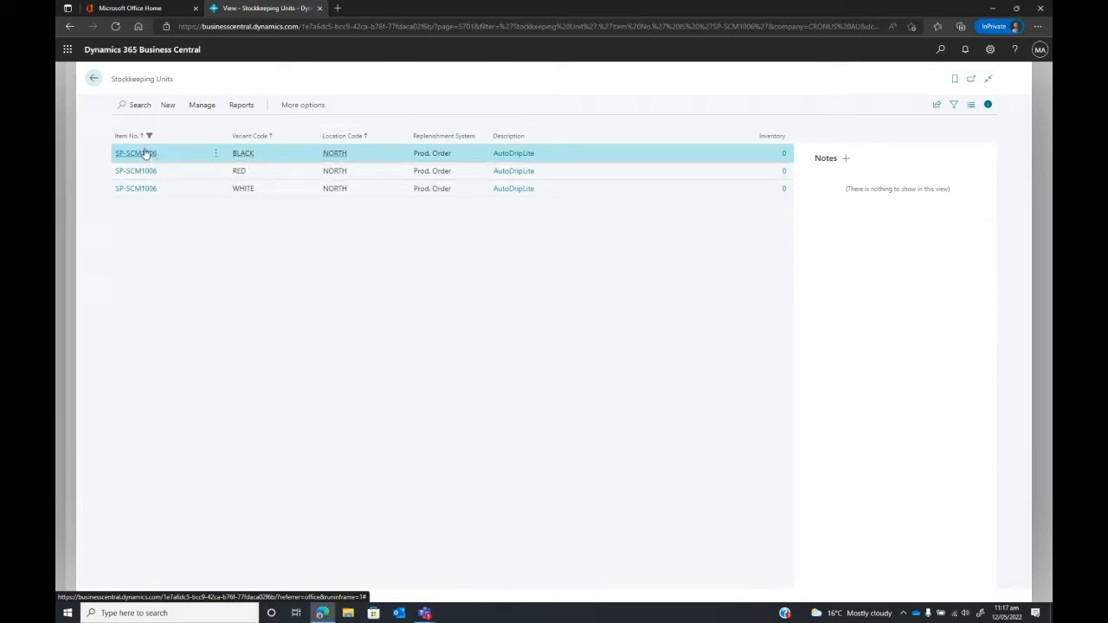
{"action": "scroll", "coordinate": [643, 302], "scroll_direction": "down", "scroll_amount": 2}
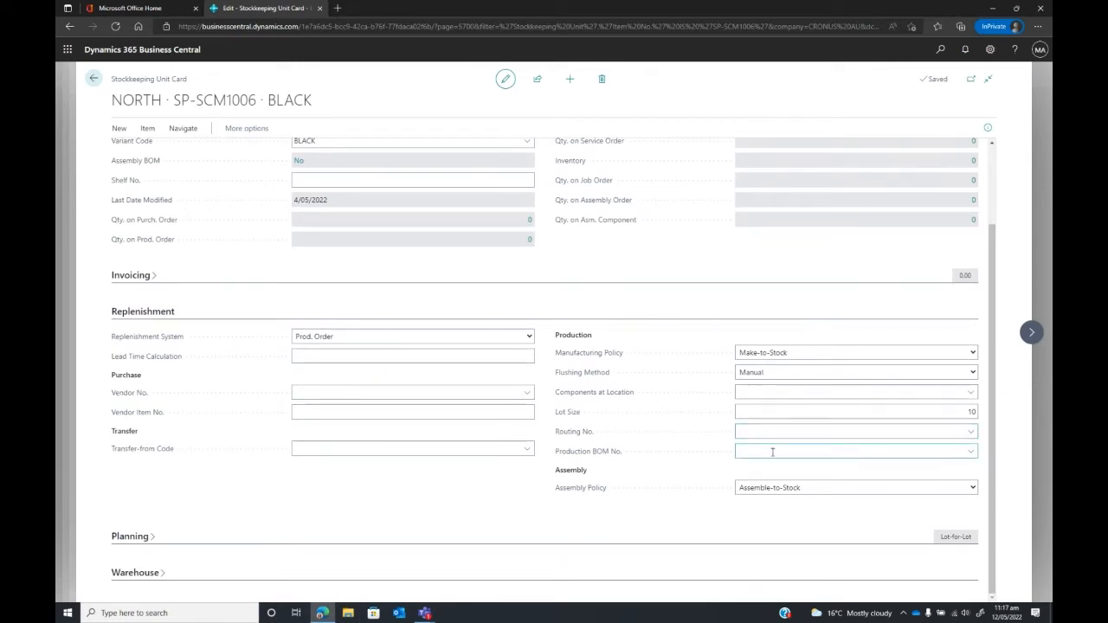
Compare the replenishment settings on the RED and WHITE stockkeeping unit cards, and return to the item list.
{"action": "left_click", "coordinate": [1031, 332]}
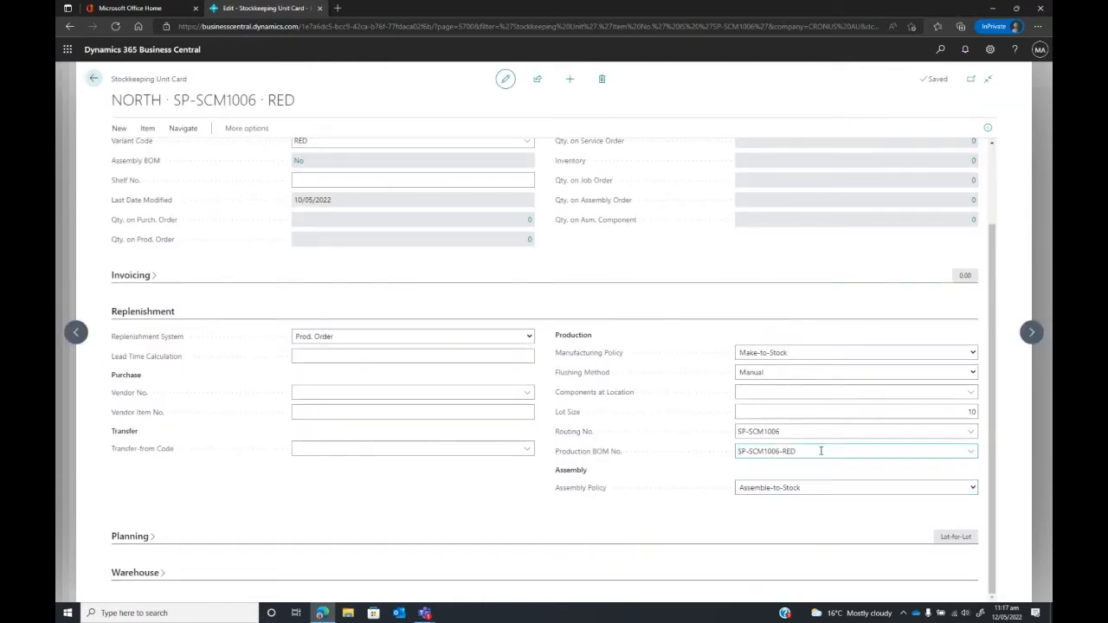
{"action": "left_click", "coordinate": [1031, 332]}
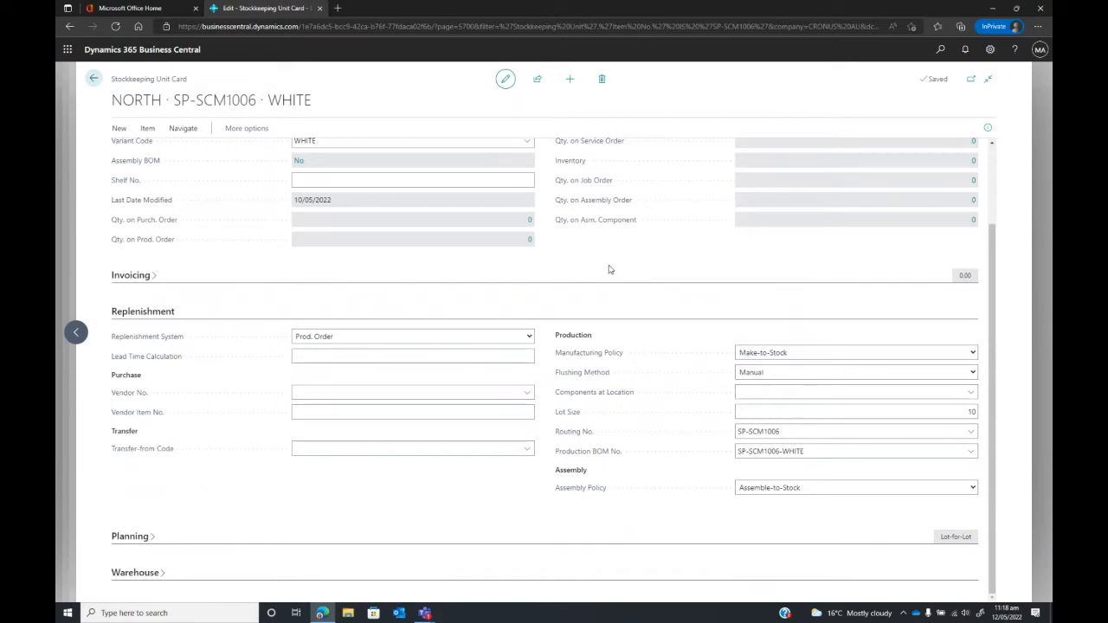
{"action": "scroll", "coordinate": [610, 269], "scroll_direction": "up", "scroll_amount": 2}
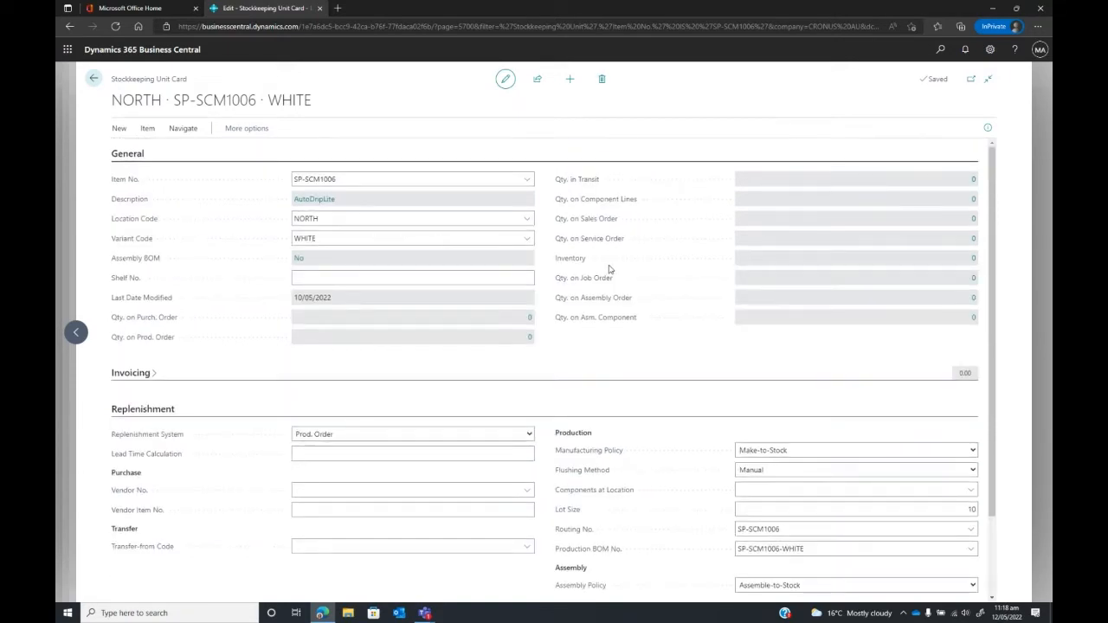
{"action": "left_click", "coordinate": [95, 78]}
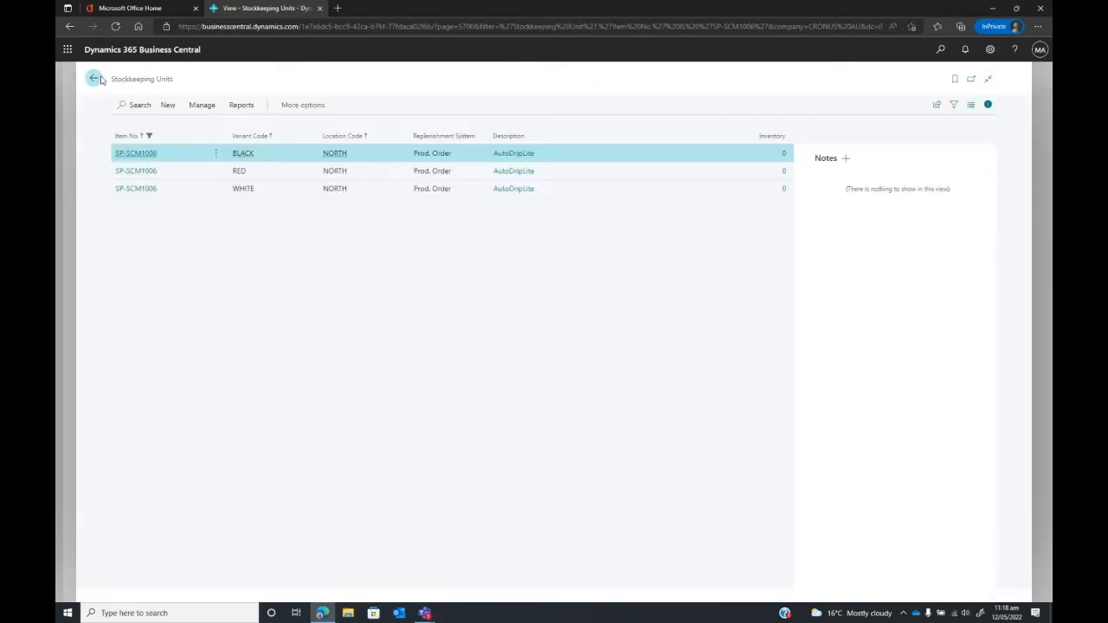
{"action": "left_click", "coordinate": [94, 77]}
{"action": "left_click", "coordinate": [94, 79]}
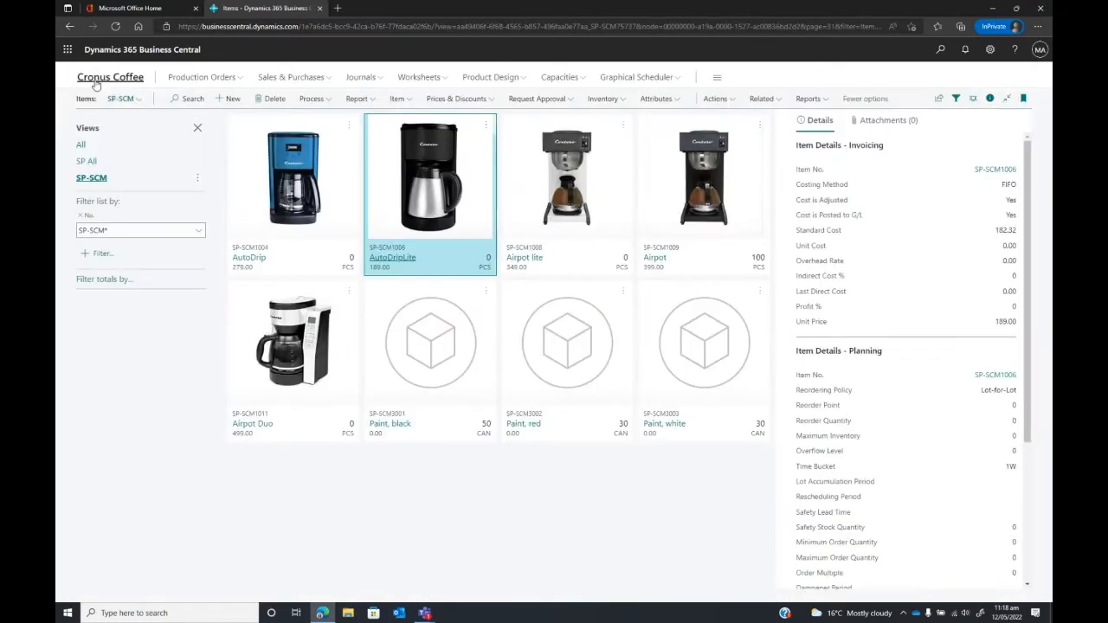
Show the SP All item view and review the component lines of the Reservoir Assy. production BOM (SP-BOM2000).
{"action": "left_click", "coordinate": [87, 162]}
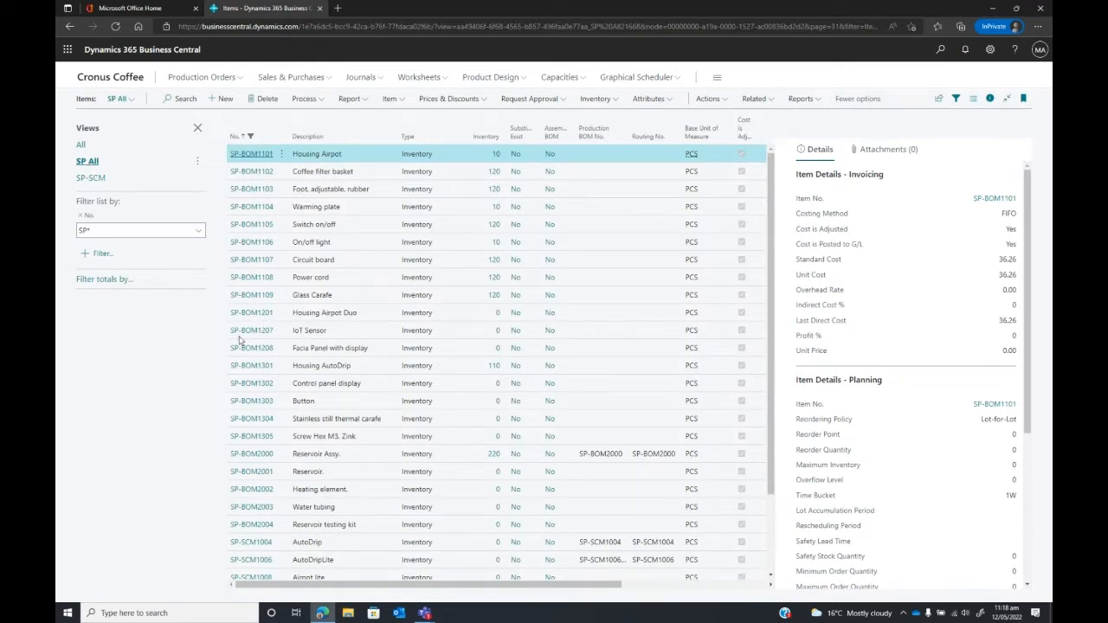
{"action": "left_click", "coordinate": [372, 456]}
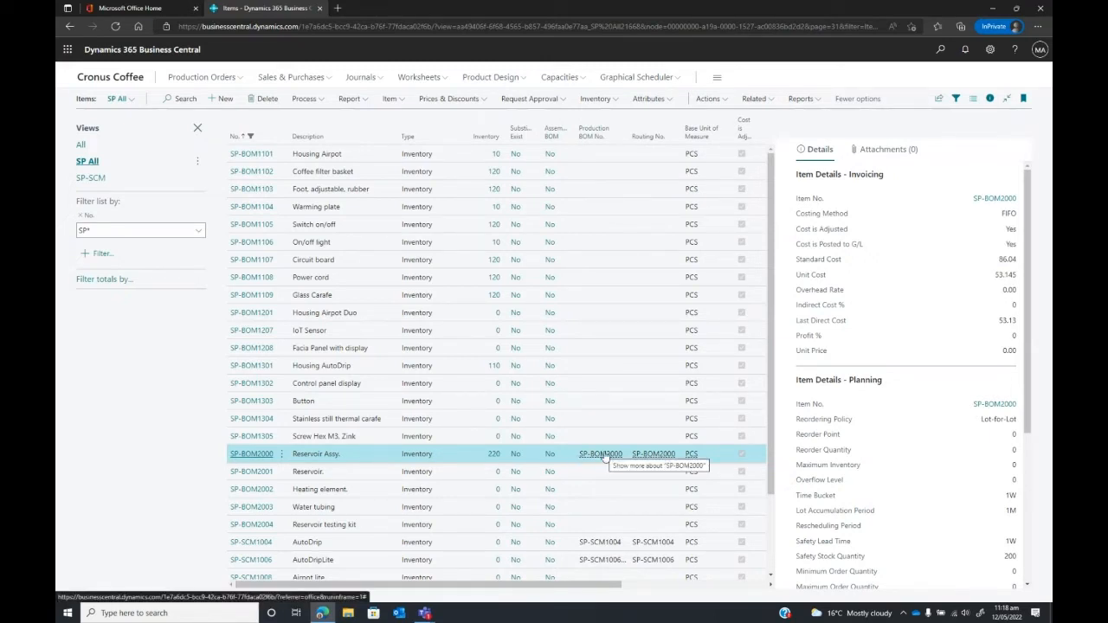
{"action": "mouse_move", "coordinate": [604, 457]}
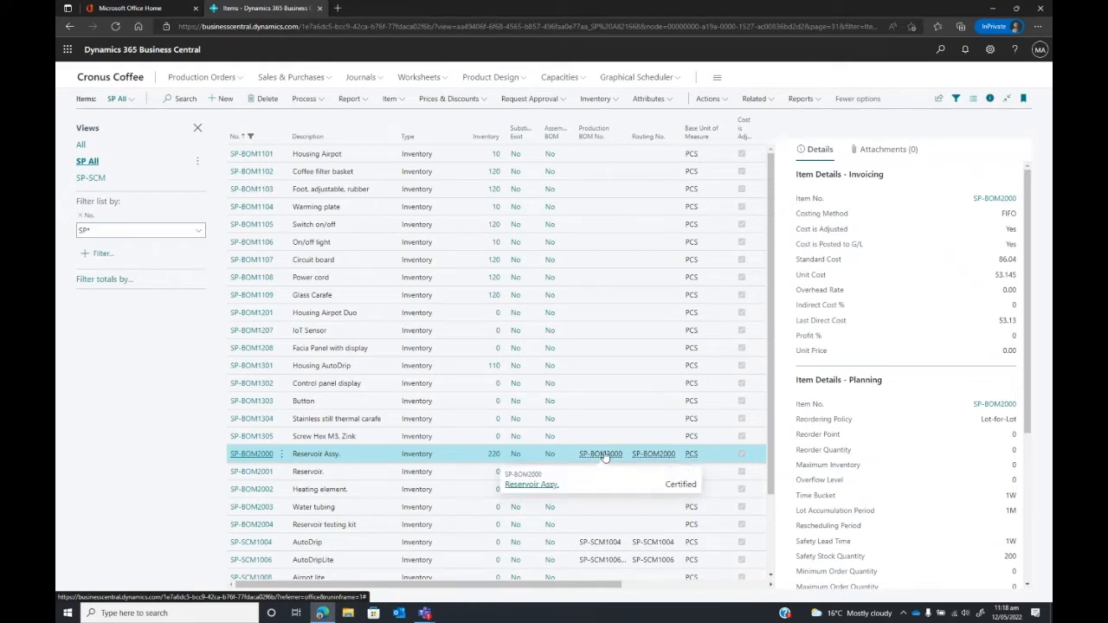
{"action": "left_click", "coordinate": [544, 486]}
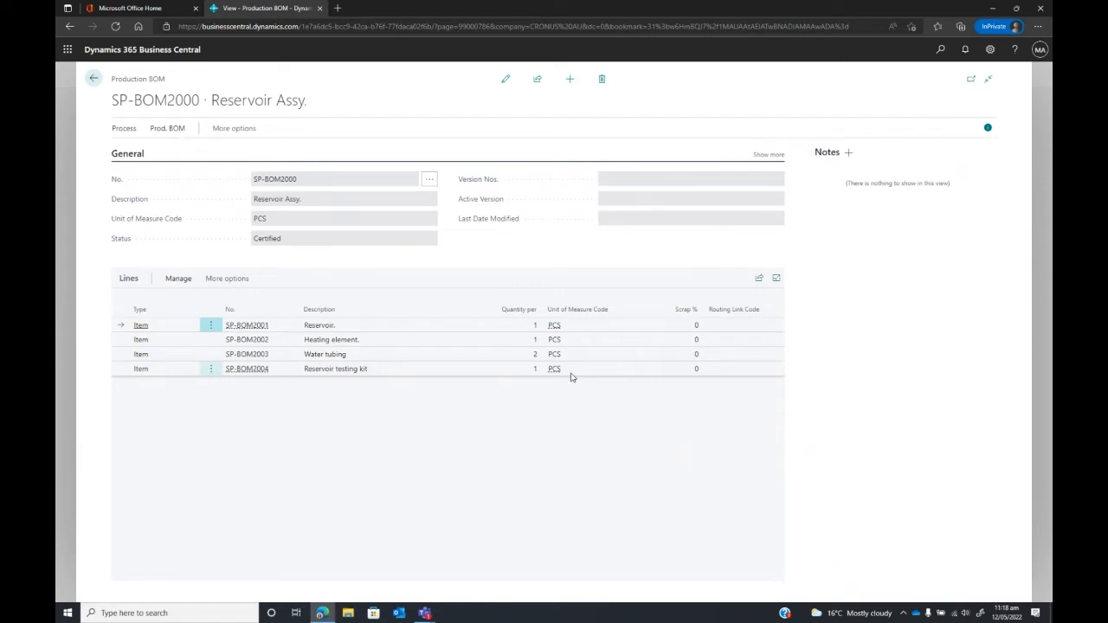
{"action": "left_click", "coordinate": [94, 78]}
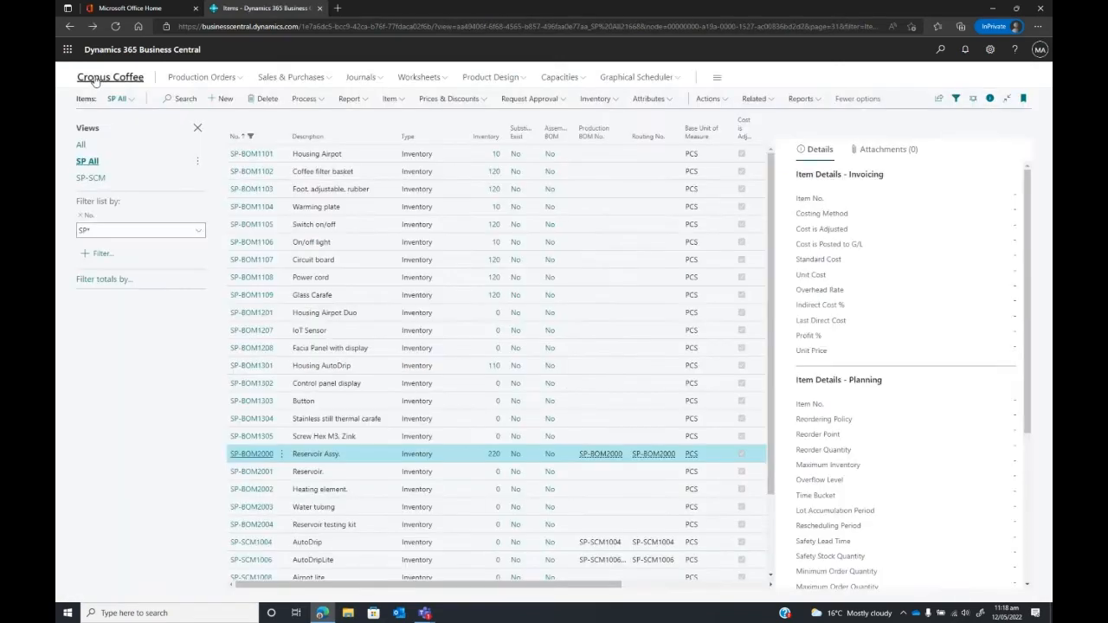
Check in which production BOMs the Reservoir Assy. (SP-BOM2000) is used and close the where-used list.
{"action": "left_click", "coordinate": [767, 98]}
{"action": "mouse_move", "coordinate": [765, 147]}
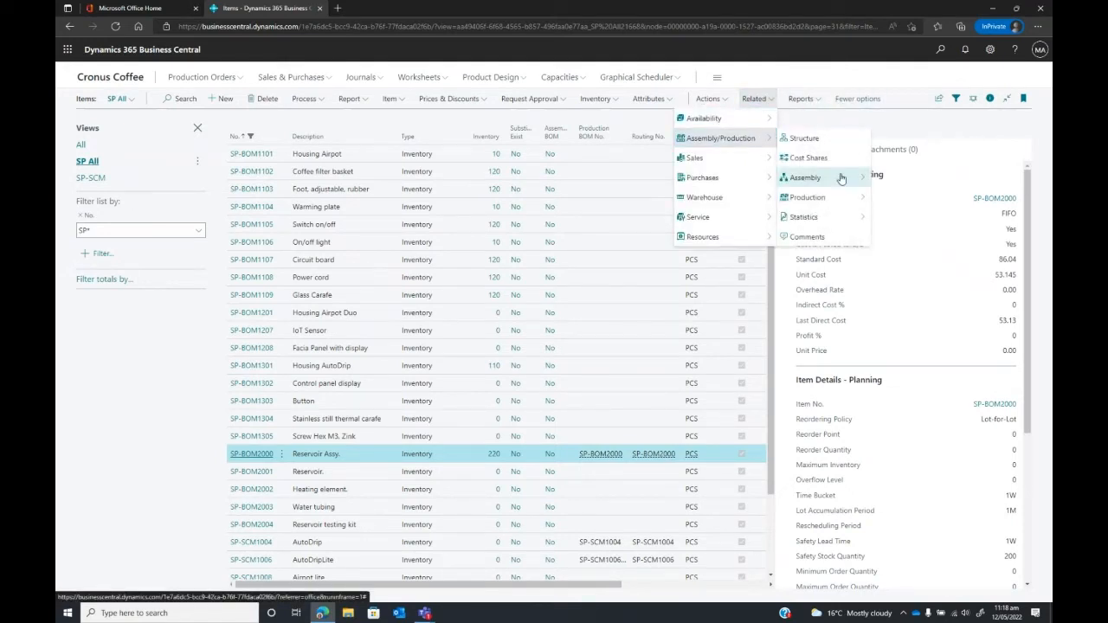
{"action": "mouse_move", "coordinate": [838, 198]}
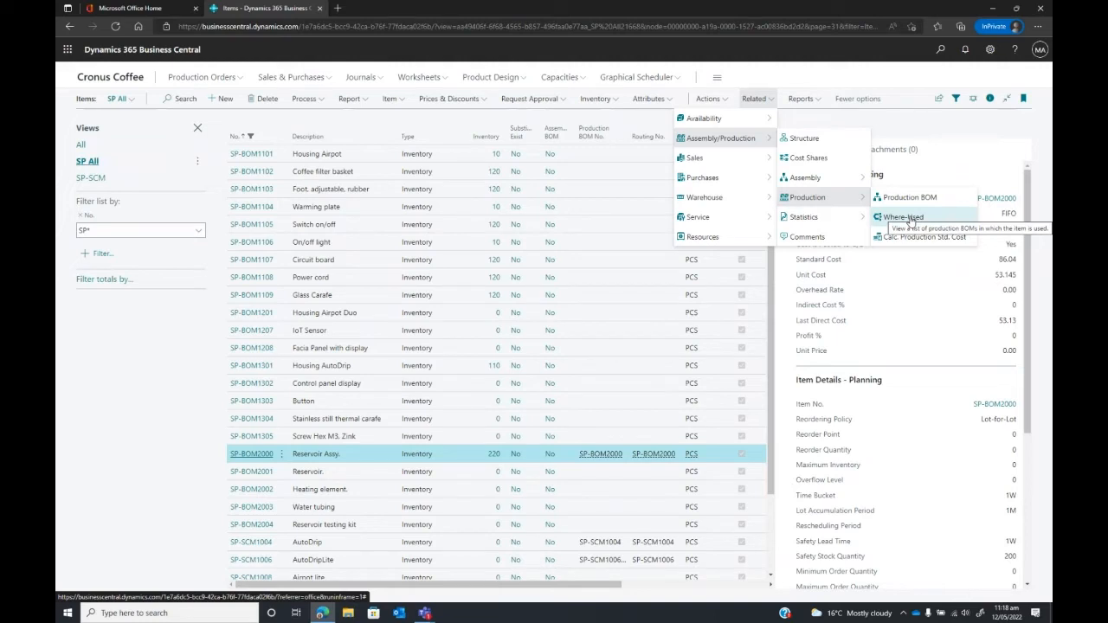
{"action": "left_click", "coordinate": [906, 217]}
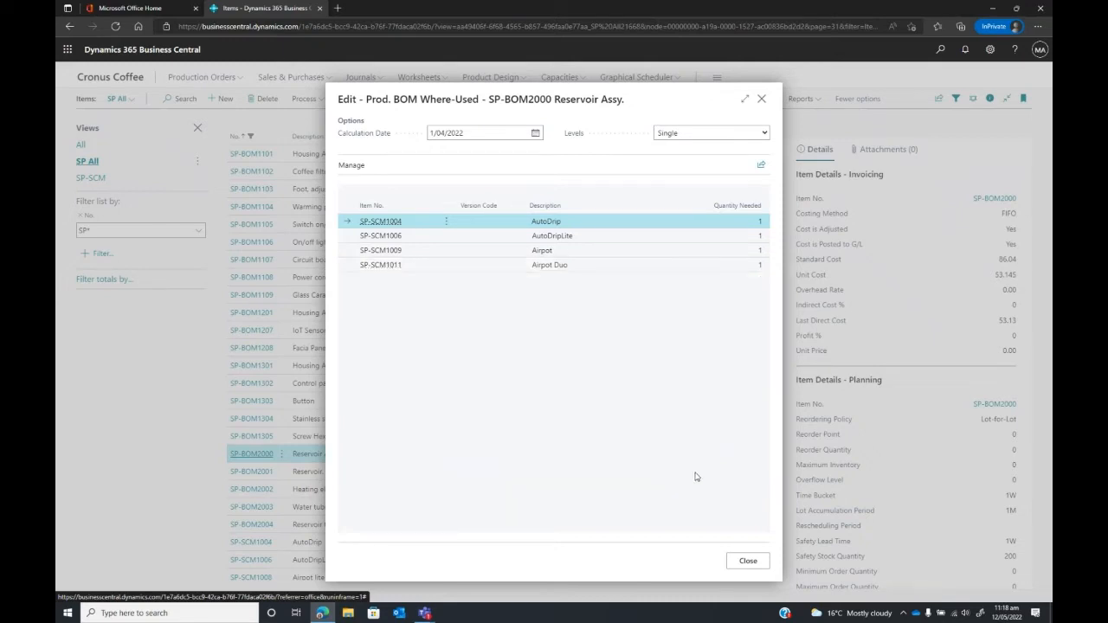
{"action": "left_click", "coordinate": [749, 562]}
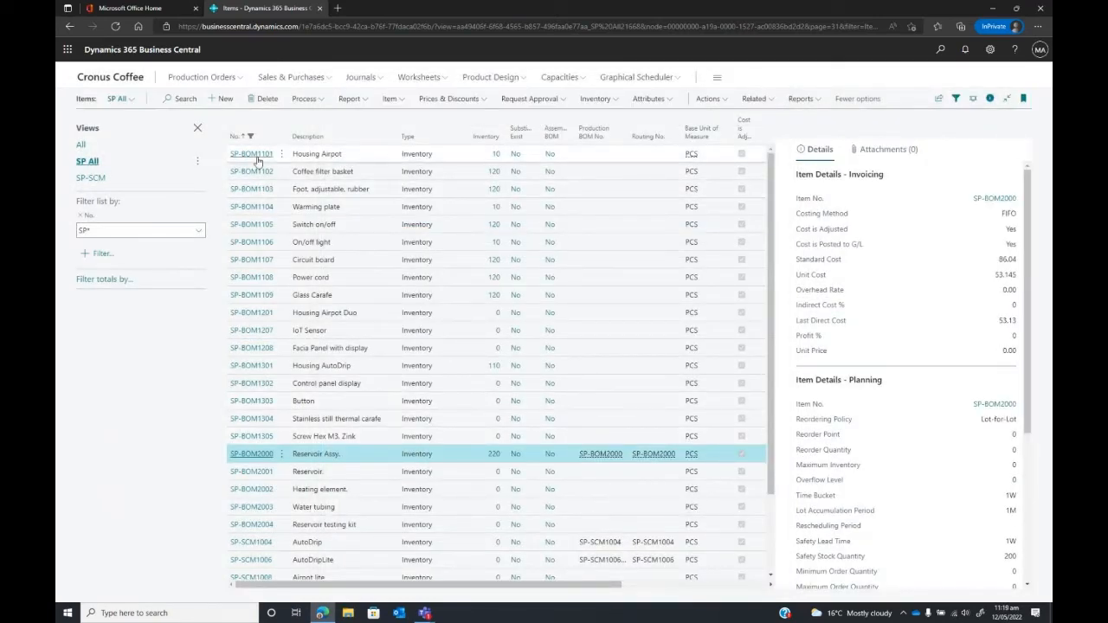
Open the item card for SP-BOM1101 (Housing Airpot), examine its purchase replenishment and vendor details, and close the card.
{"action": "left_click", "coordinate": [258, 154]}
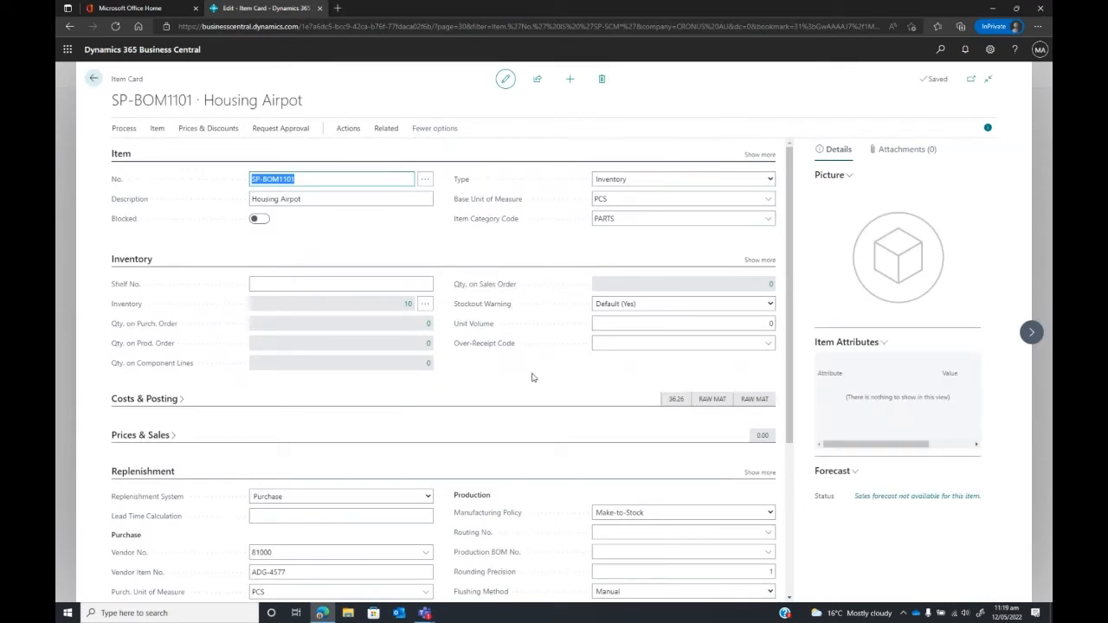
{"action": "scroll", "coordinate": [526, 357], "scroll_direction": "down", "scroll_amount": 3}
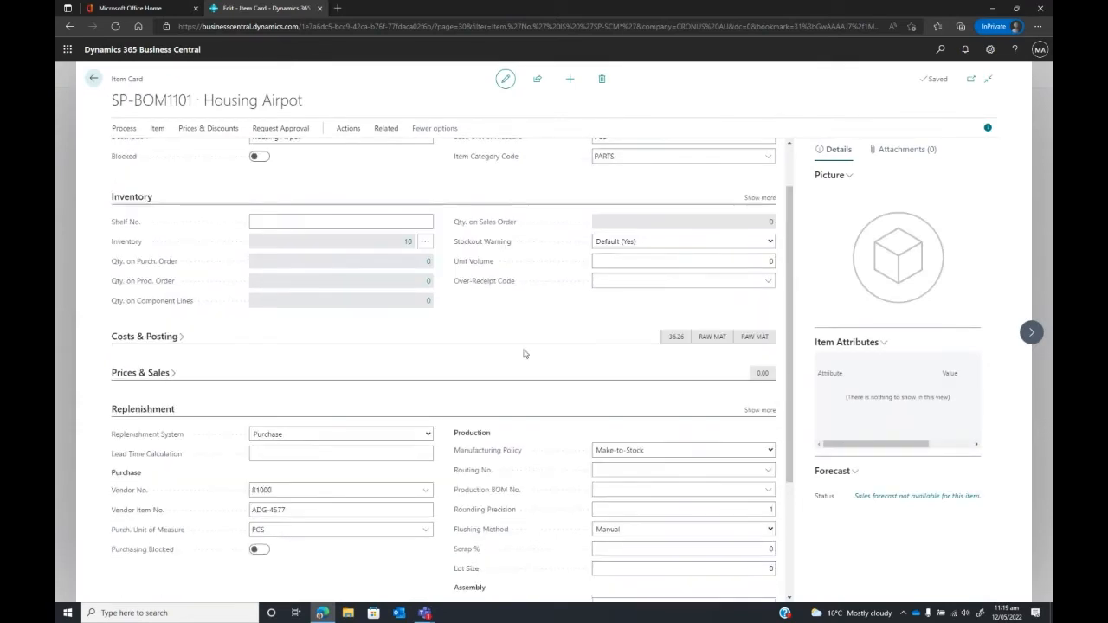
{"action": "scroll", "coordinate": [524, 353], "scroll_direction": "down", "scroll_amount": 2}
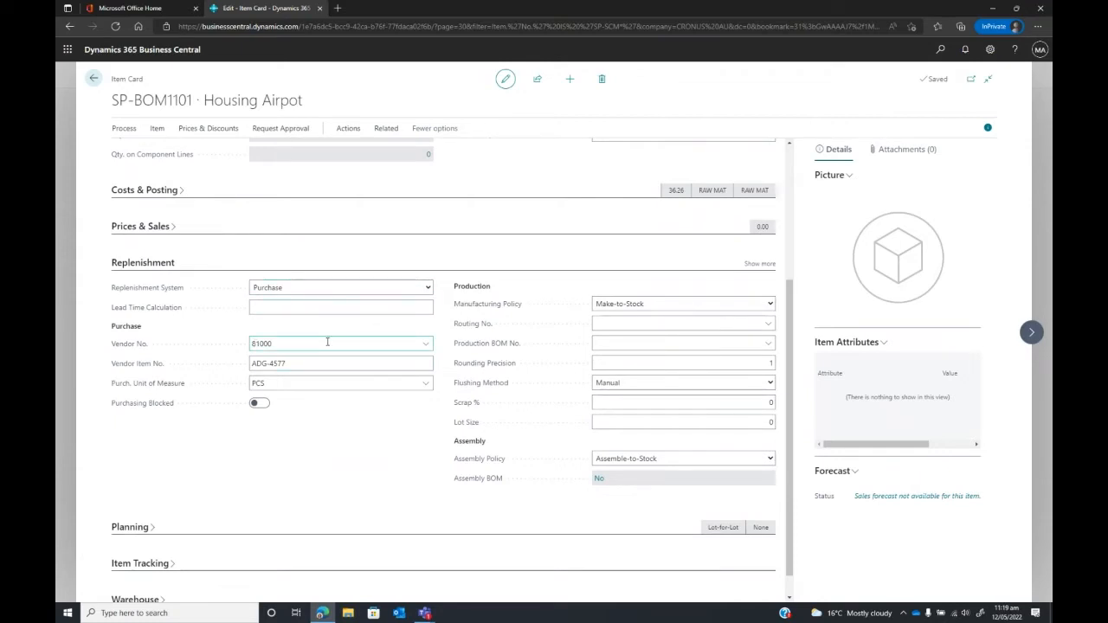
{"action": "left_click", "coordinate": [310, 365]}
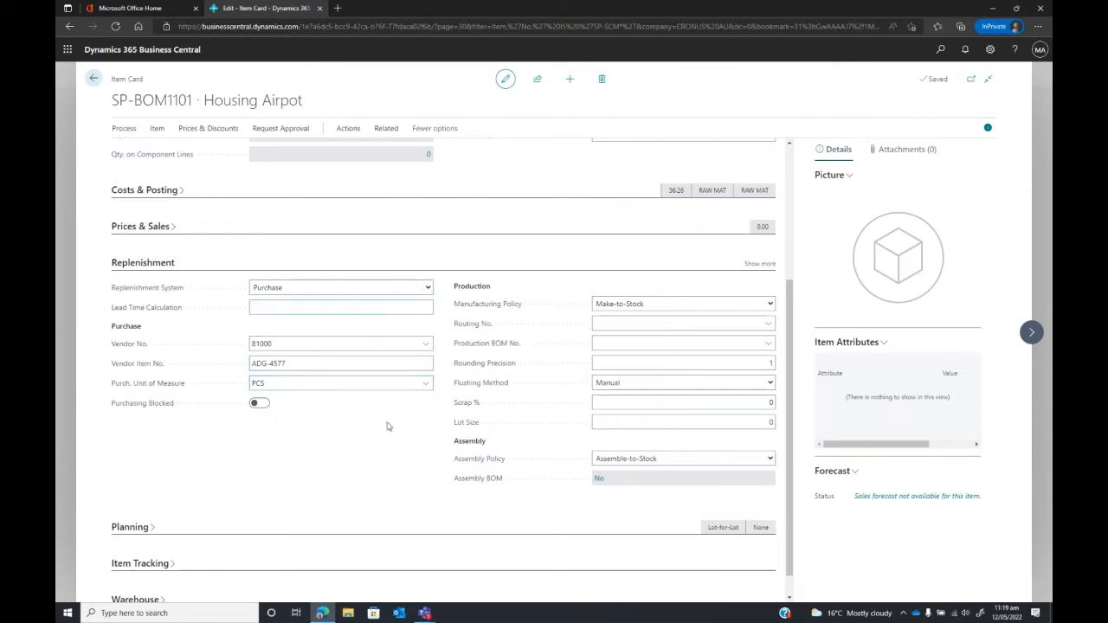
{"action": "left_click", "coordinate": [95, 78]}
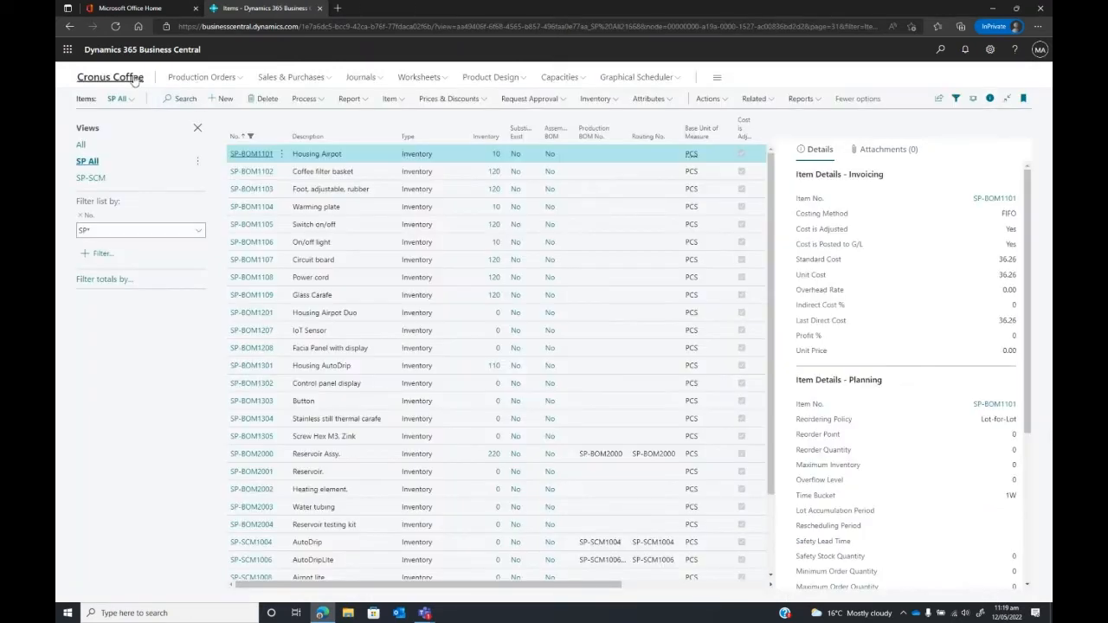
Reopen the item list in the SP-SCM view and check the routing and production BOM fields of SP-SCM1008 (Airpot lite).
{"action": "left_click", "coordinate": [134, 78]}
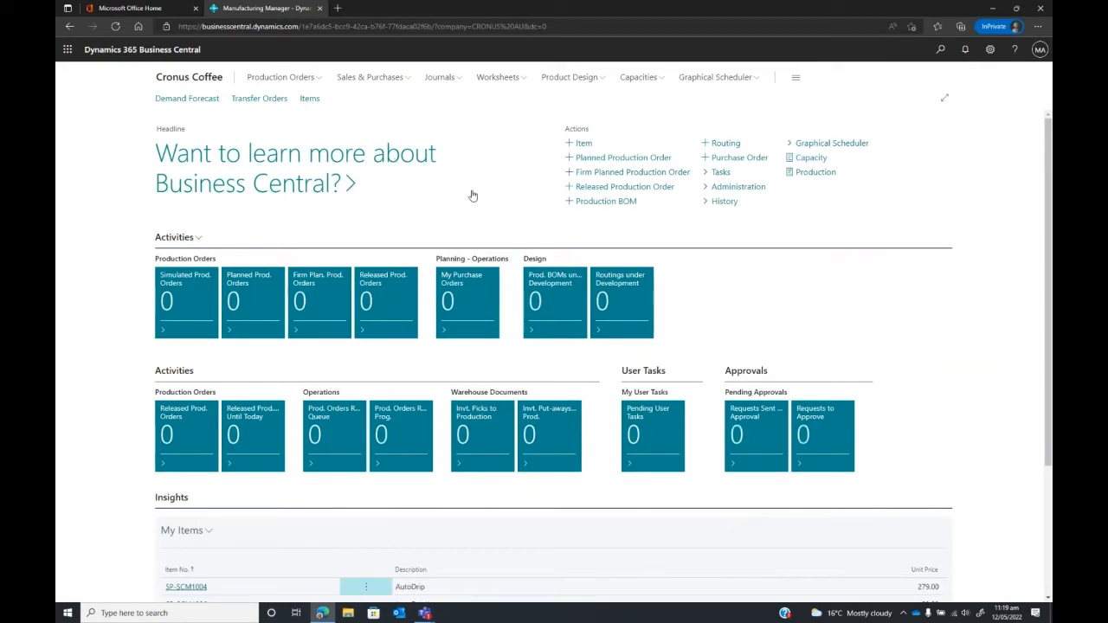
{"action": "left_click", "coordinate": [309, 99]}
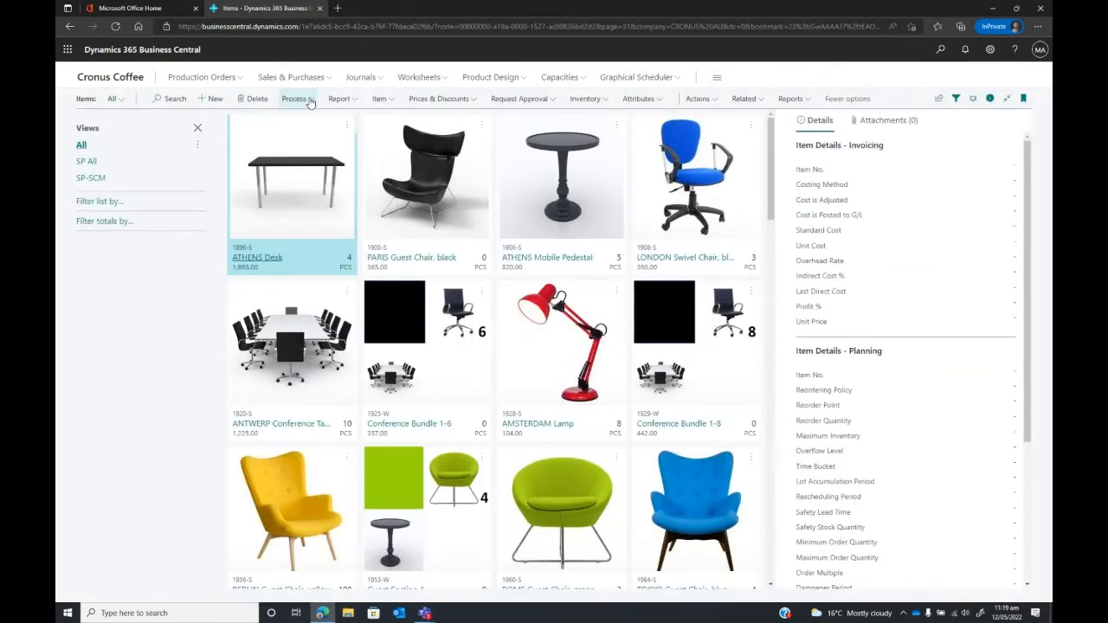
{"action": "left_click", "coordinate": [91, 177]}
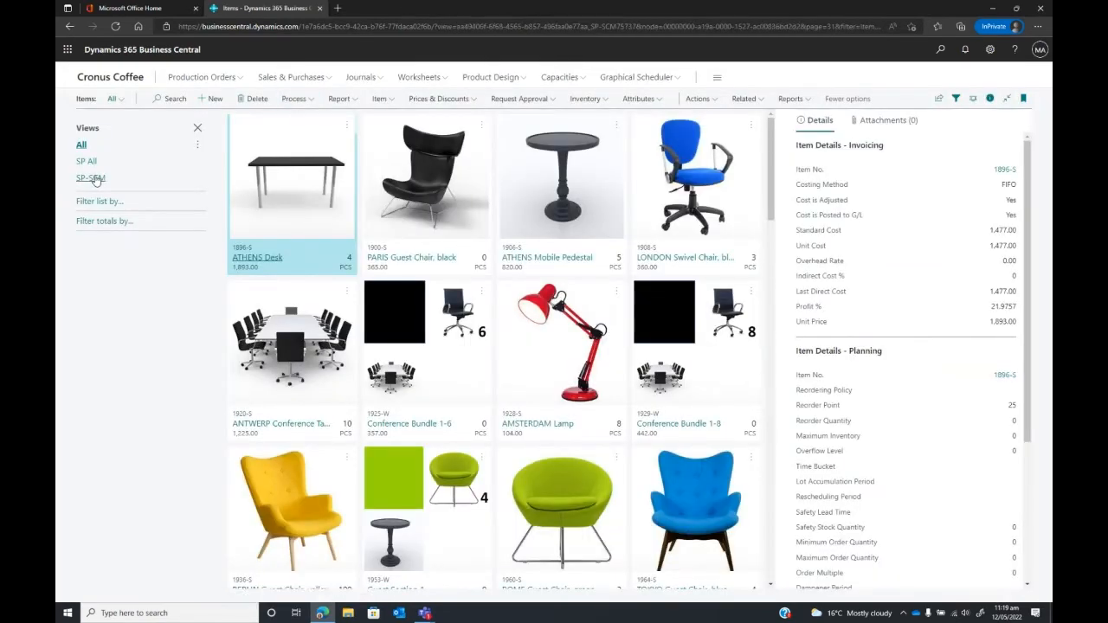
{"action": "left_click", "coordinate": [524, 257]}
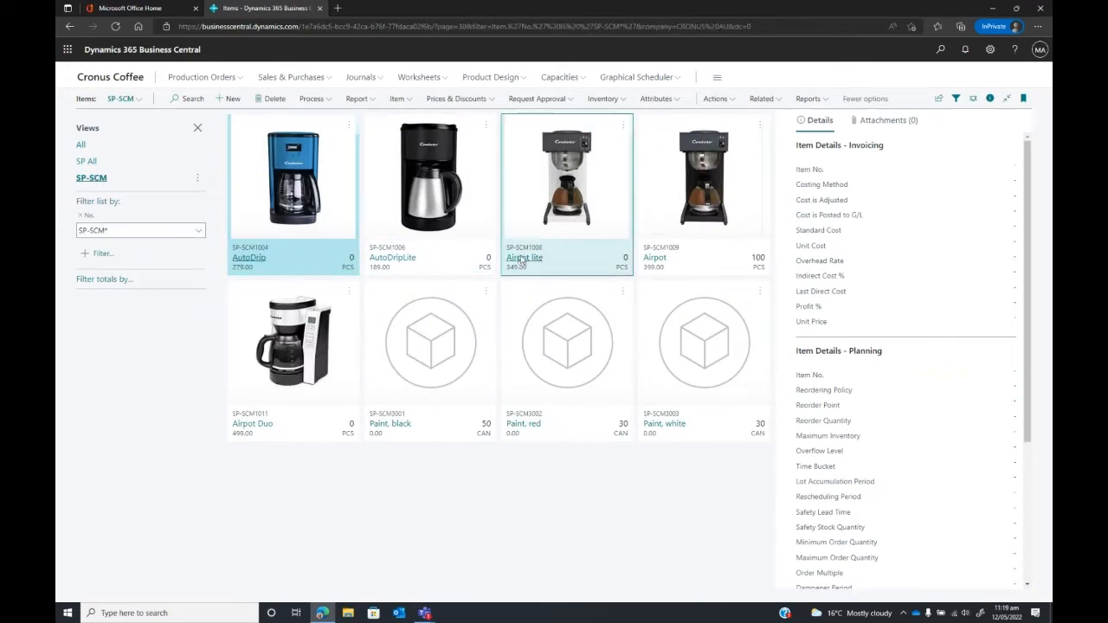
{"action": "scroll", "coordinate": [520, 258], "scroll_direction": "down", "scroll_amount": 3}
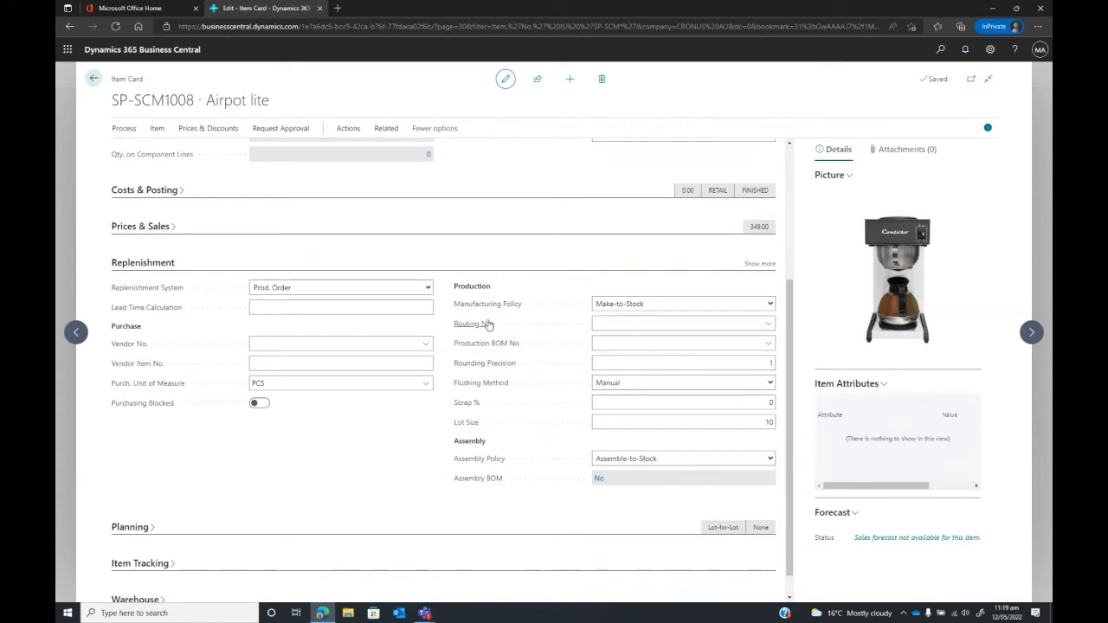
{"action": "left_click", "coordinate": [95, 80]}
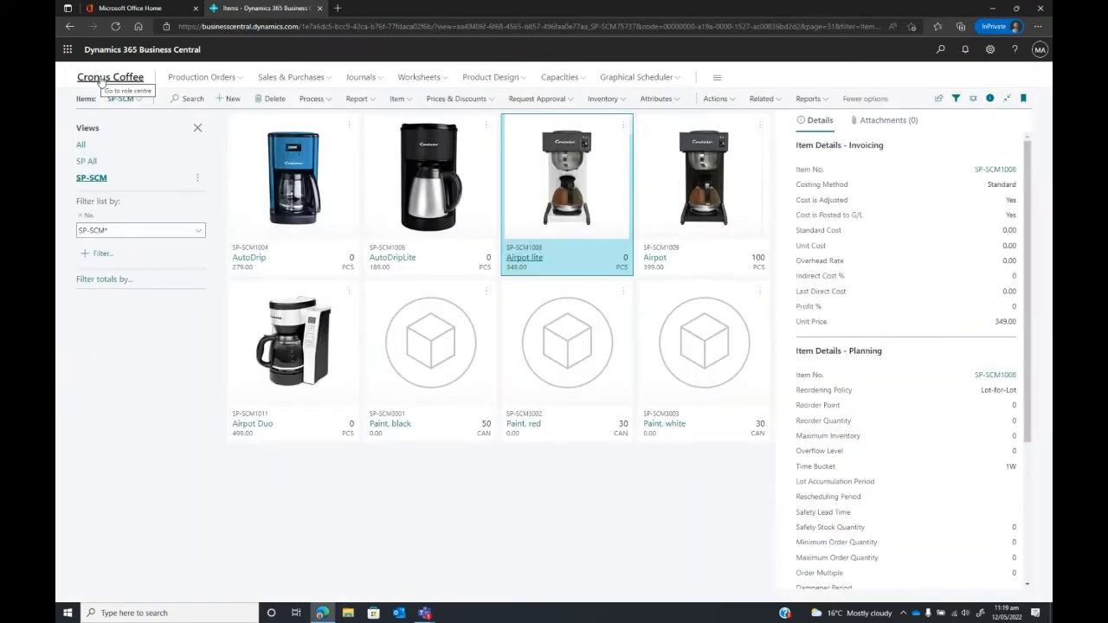
Return to the role centre and open a new blank production BOM from the product design area.
{"action": "left_click", "coordinate": [133, 79]}
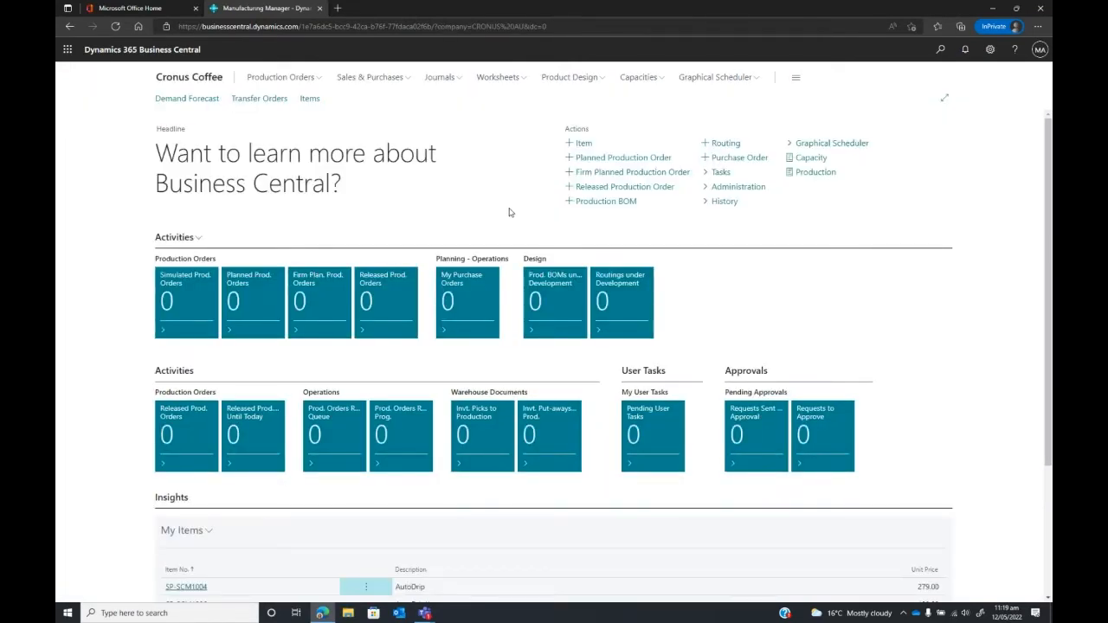
{"action": "left_click", "coordinate": [601, 79]}
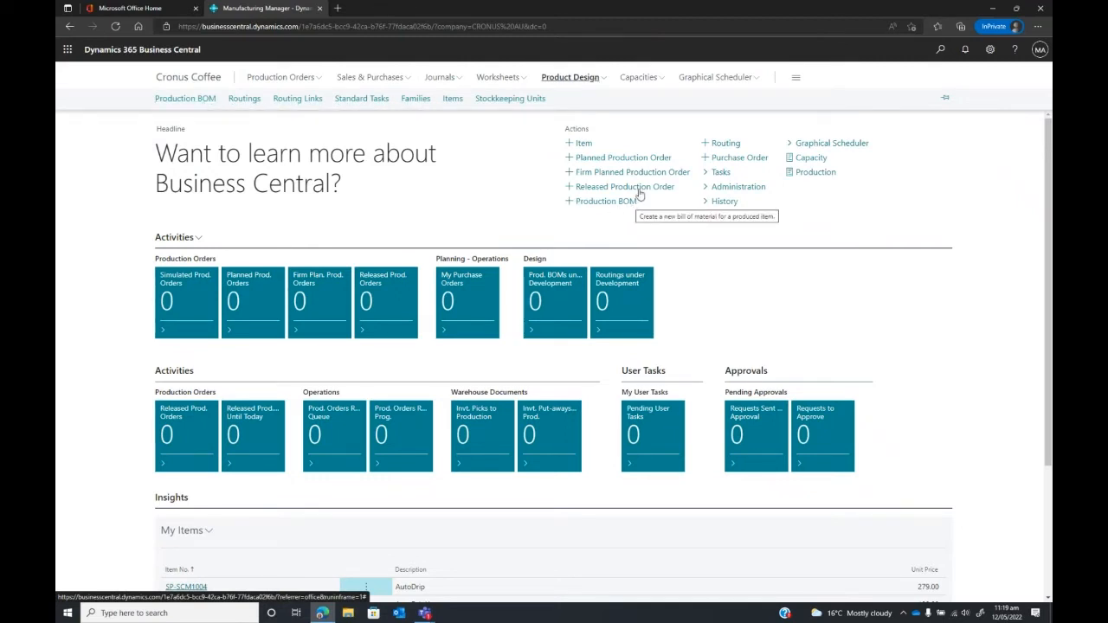
{"action": "left_click", "coordinate": [206, 101]}
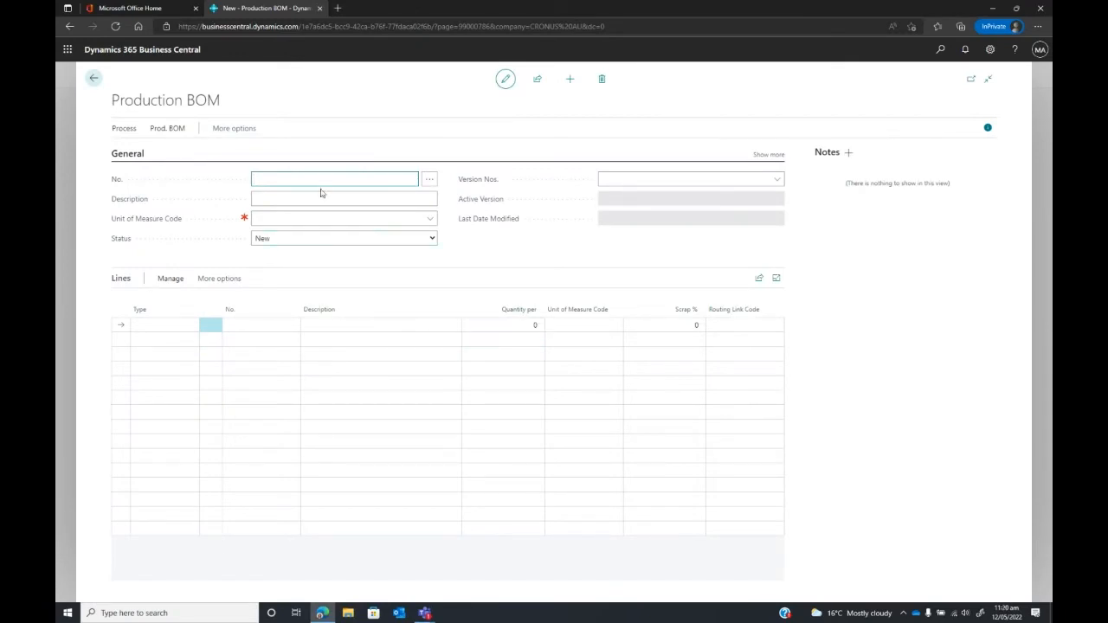
Fill in the new production BOM's header with number SP-SCM1008, description Airpot Lite and unit of measure PCS.
{"action": "type", "text": "SP-SCM1008"}
{"action": "key", "text": "Tab"}
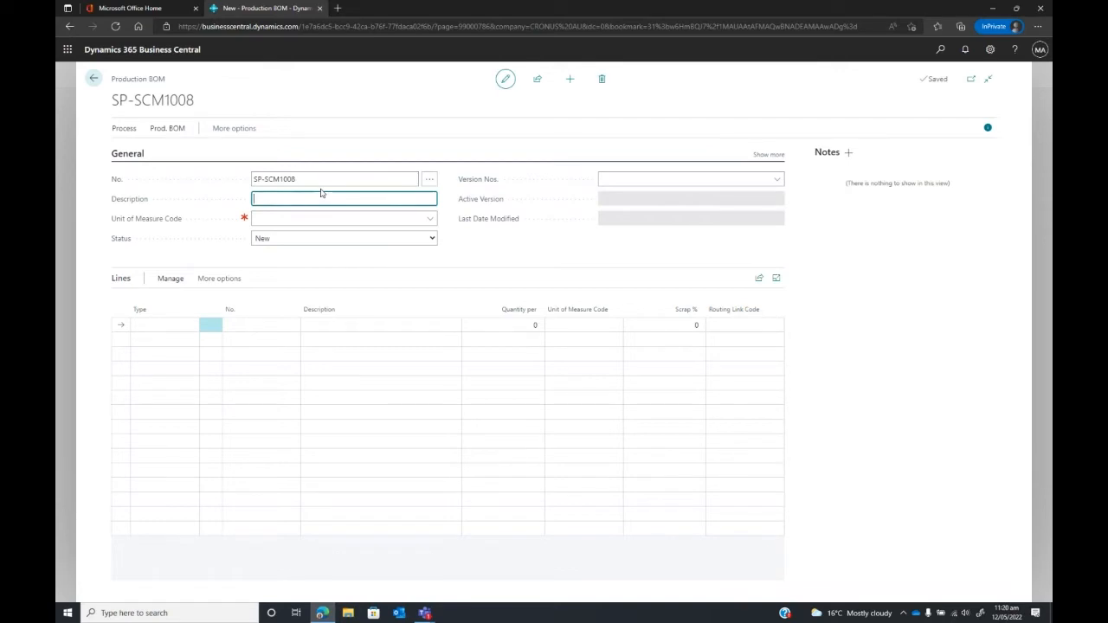
{"action": "type", "text": "Airpot Lite"}
{"action": "key", "text": "Tab"}
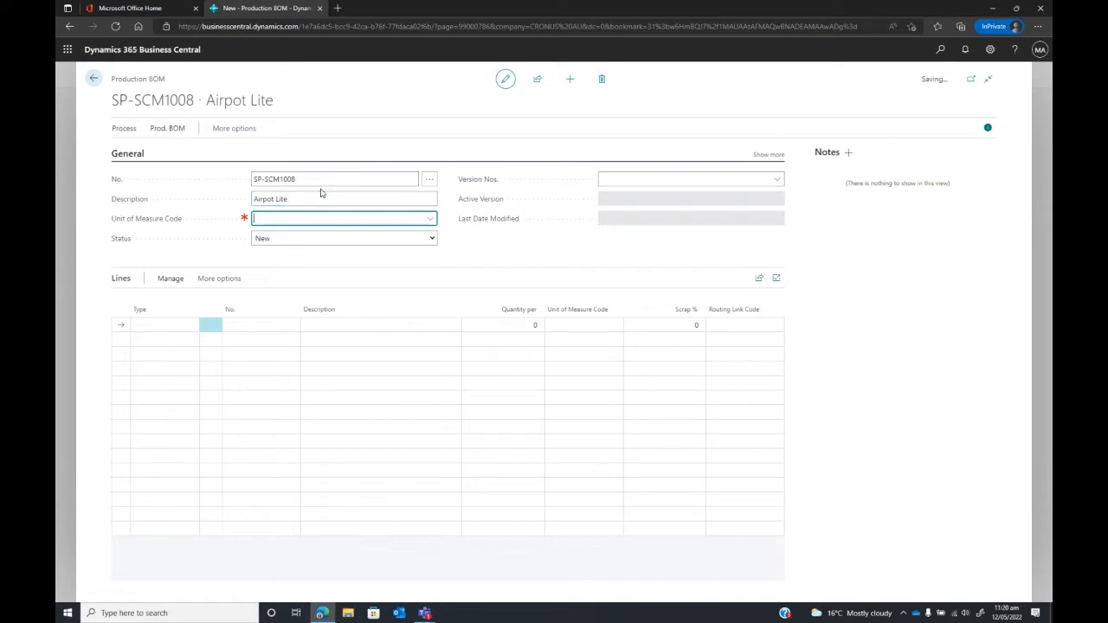
{"action": "left_click", "coordinate": [429, 220]}
{"action": "scroll", "coordinate": [419, 301], "scroll_direction": "down", "scroll_amount": 2}
{"action": "scroll", "coordinate": [419, 301], "scroll_direction": "down", "scroll_amount": 3}
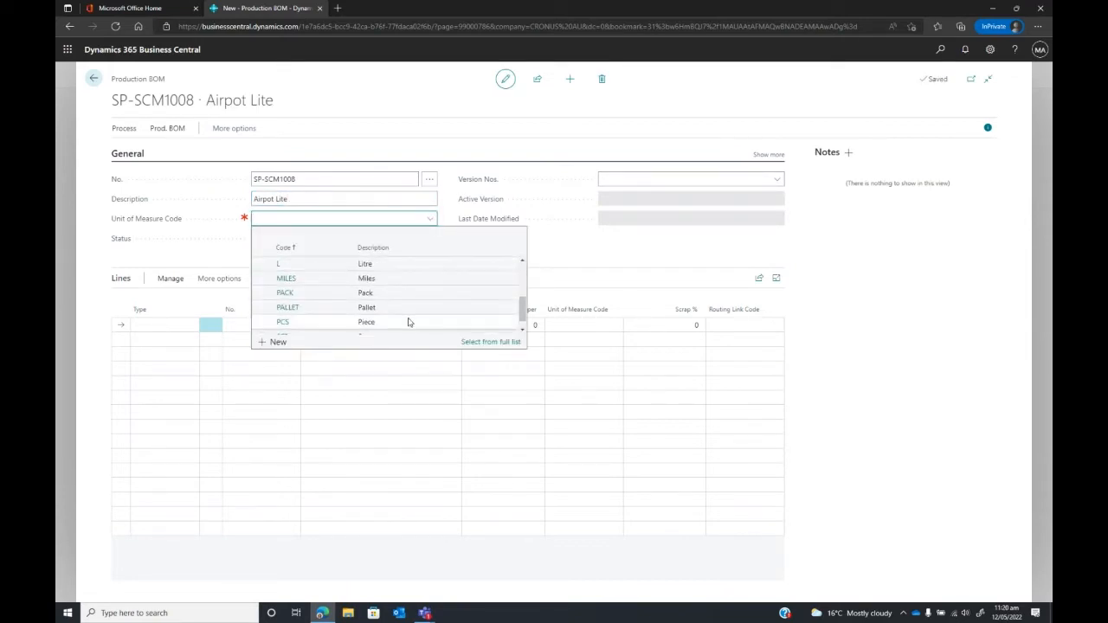
{"action": "left_click", "coordinate": [409, 323]}
{"action": "key", "text": "Tab"}
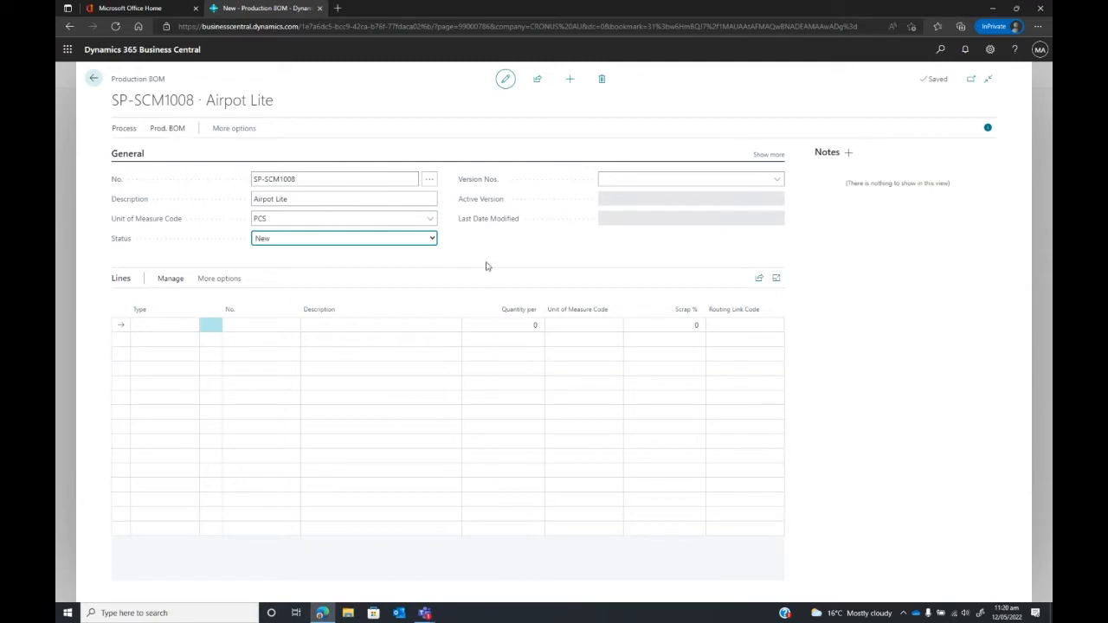
Copy the component lines from production BOM SP-SCM1009 (Airpot) into the Airpot Lite BOM.
{"action": "left_click", "coordinate": [121, 127]}
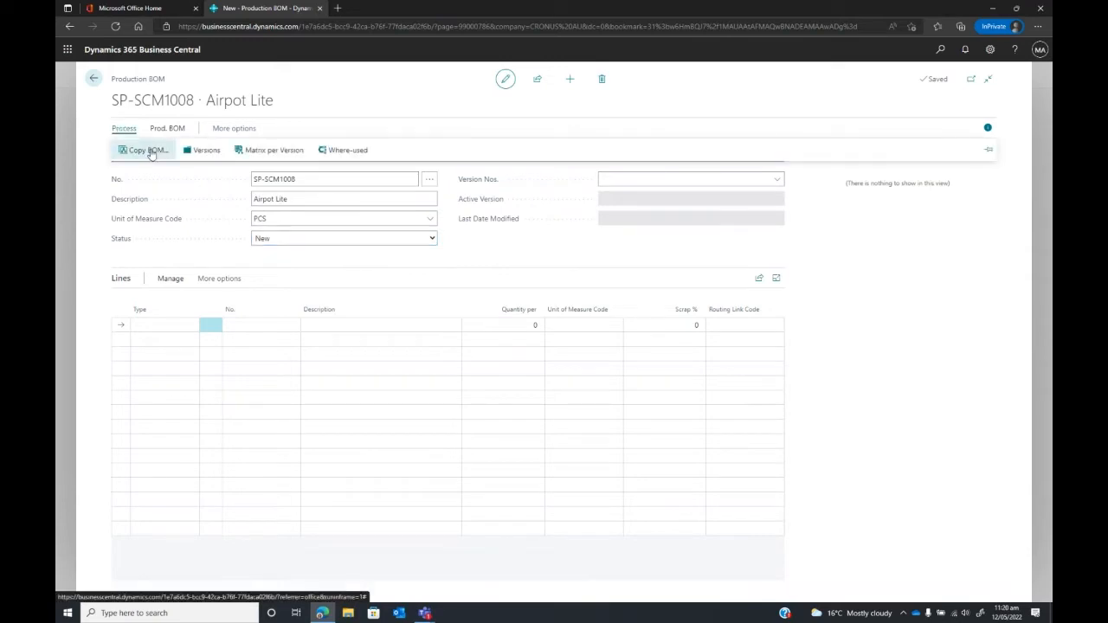
{"action": "left_click", "coordinate": [149, 151]}
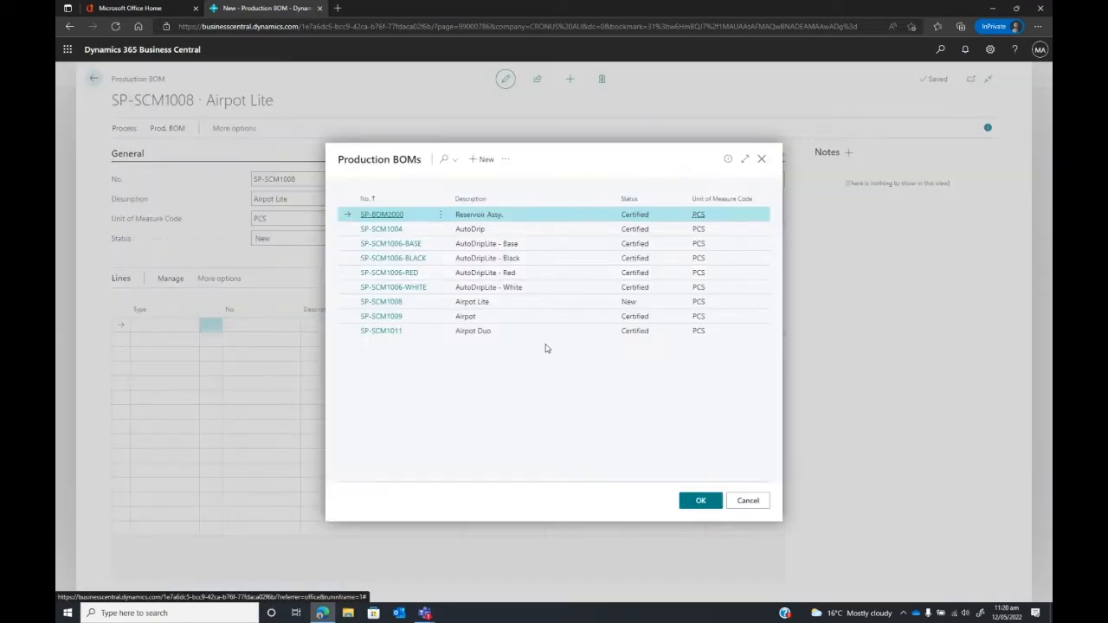
{"action": "left_click", "coordinate": [532, 322]}
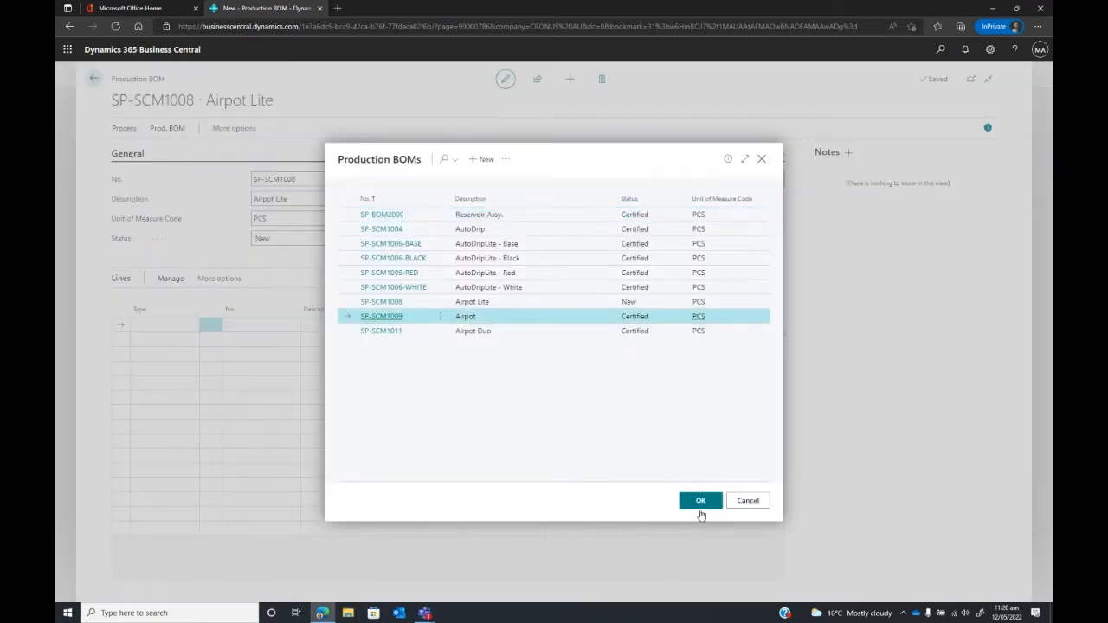
{"action": "left_click", "coordinate": [702, 503]}
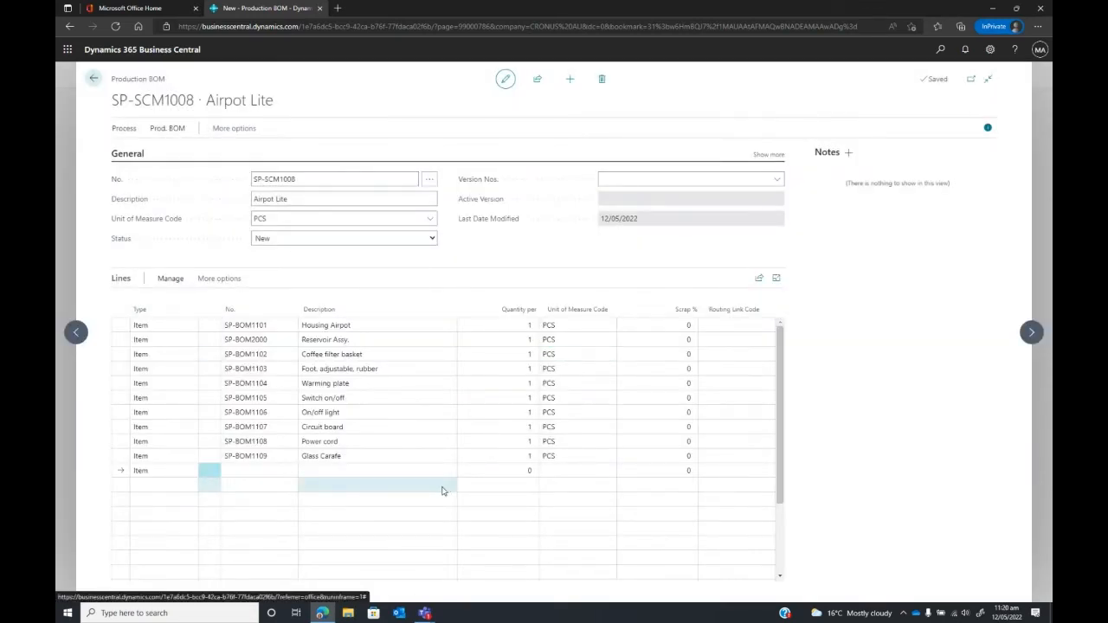
Delete the Warming plate line (SP-BOM1104) from the Airpot Lite production BOM.
{"action": "left_click", "coordinate": [208, 384]}
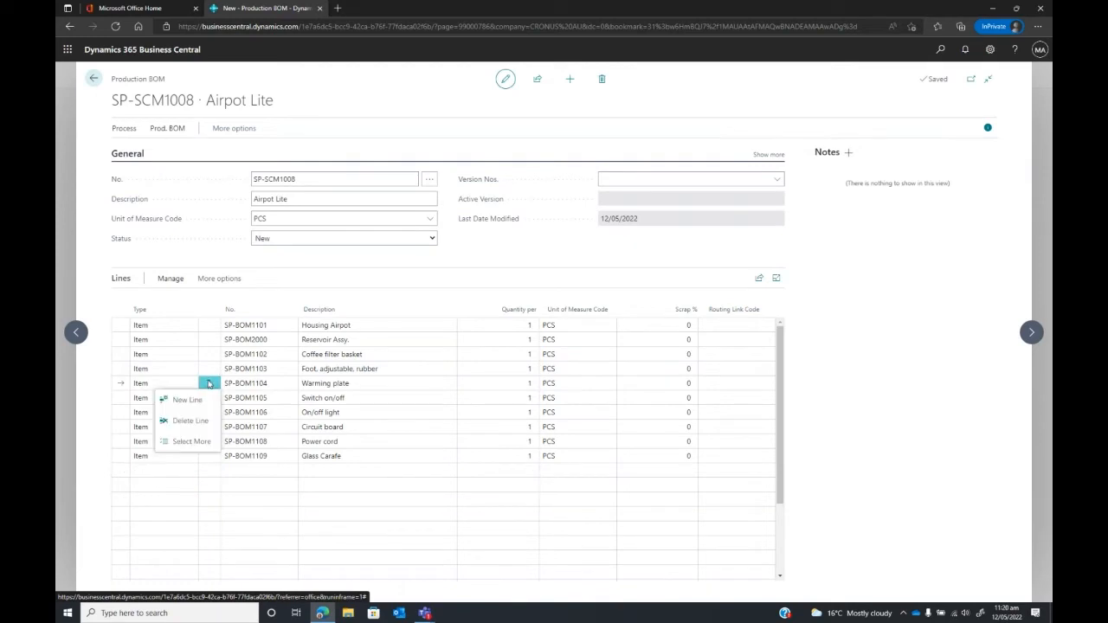
{"action": "left_click", "coordinate": [189, 421]}
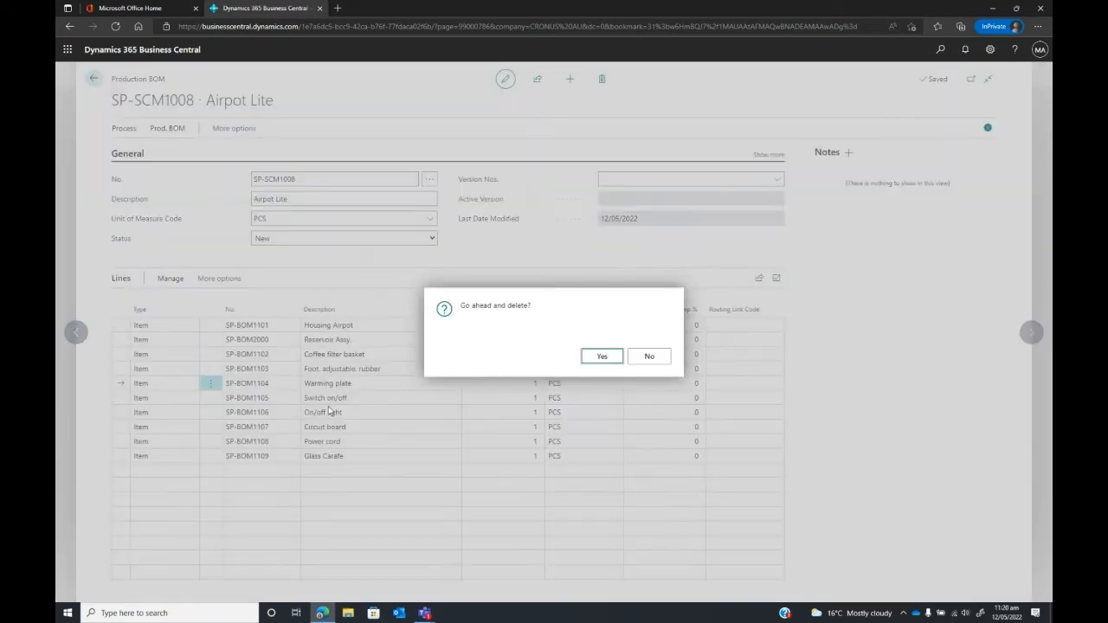
{"action": "left_click", "coordinate": [594, 357]}
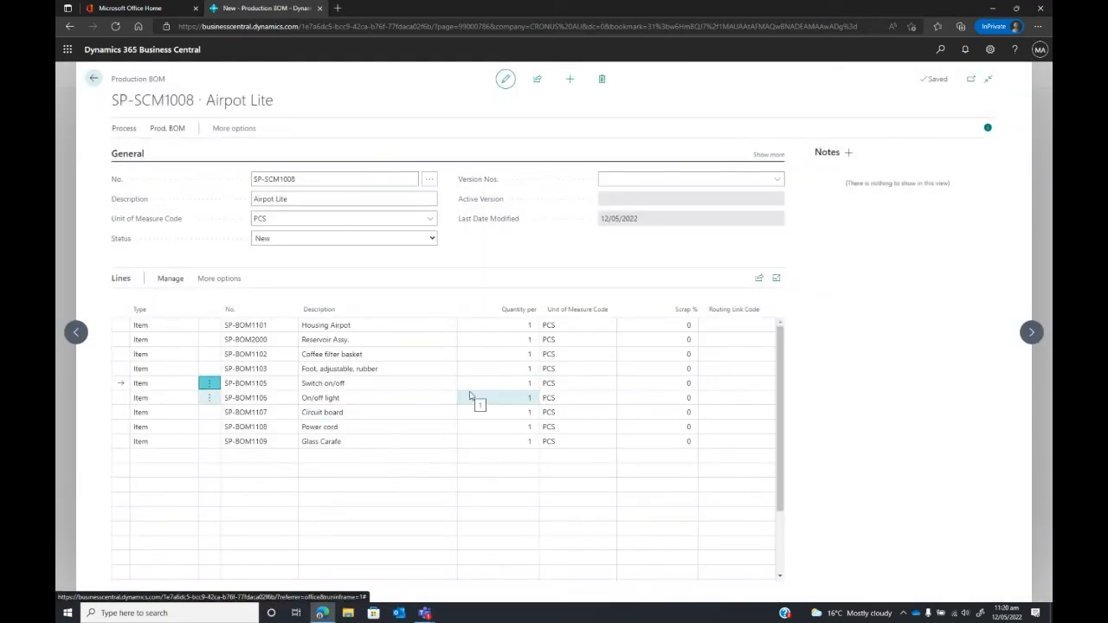
Set the status of the Airpot Lite production BOM to Certified.
{"action": "left_click", "coordinate": [124, 128]}
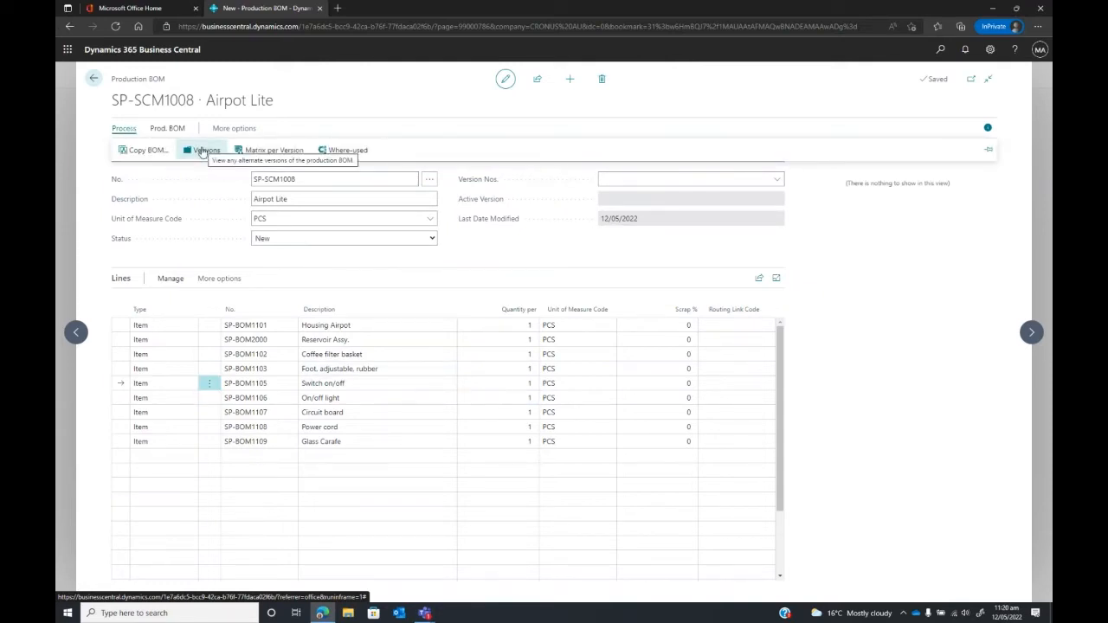
{"action": "left_click", "coordinate": [432, 240]}
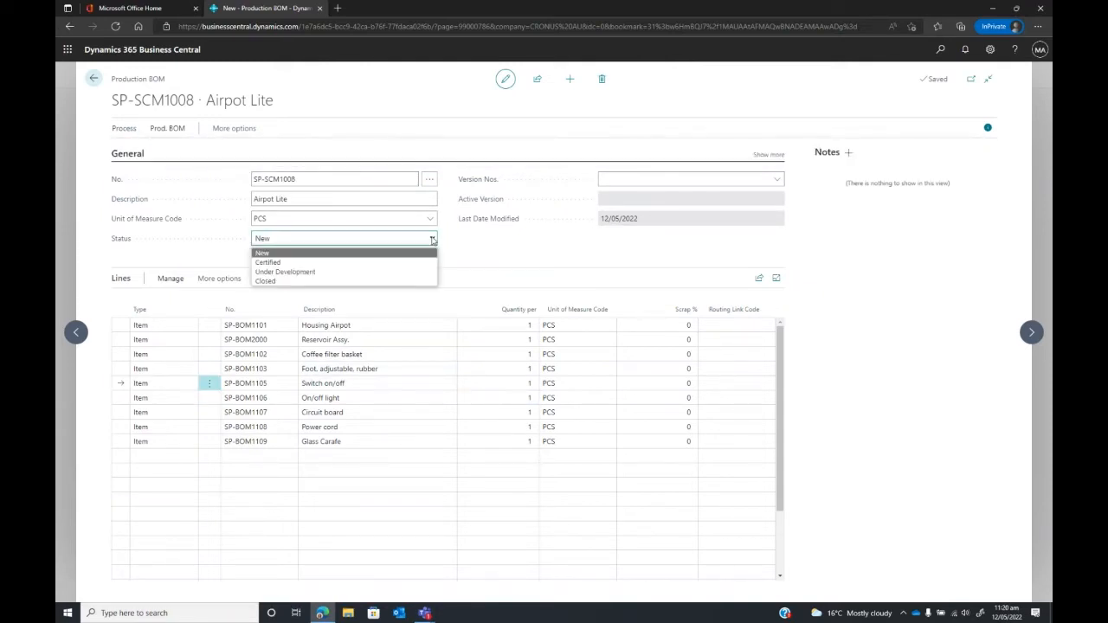
{"action": "left_click", "coordinate": [394, 262]}
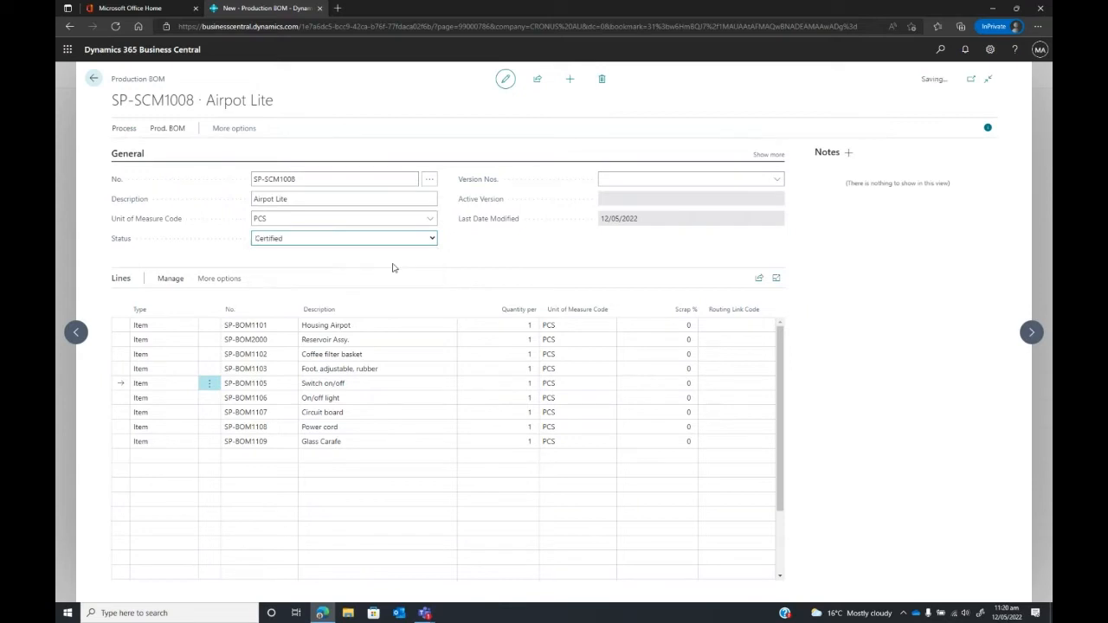
Create a new version of the Airpot Lite production BOM with version code 02 and description Airpot Lite V2.
{"action": "left_click", "coordinate": [125, 129]}
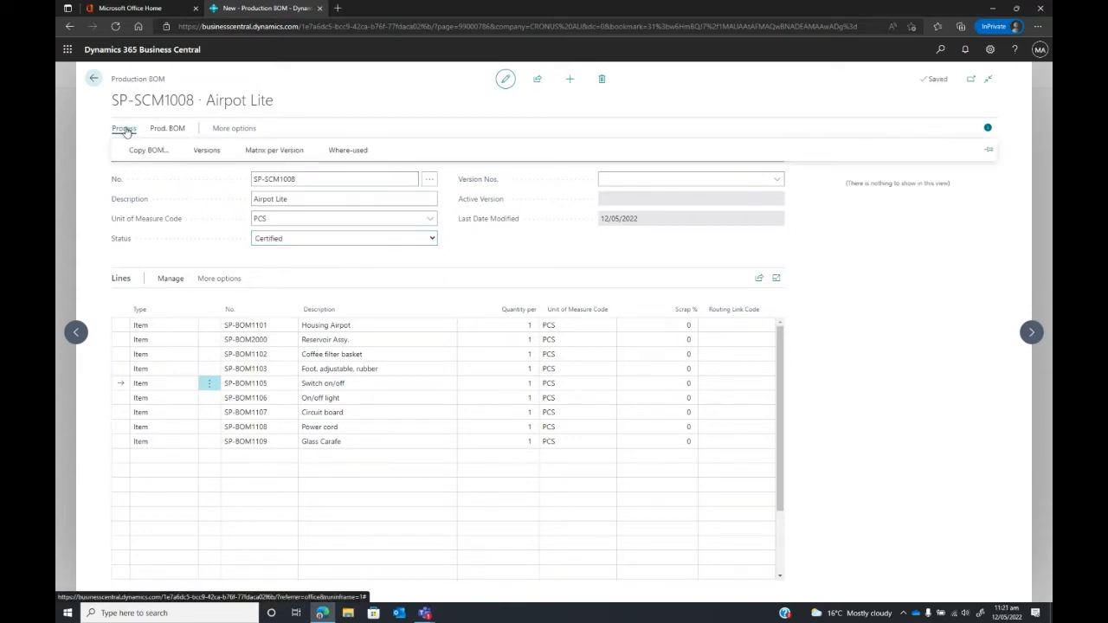
{"action": "left_click", "coordinate": [203, 150]}
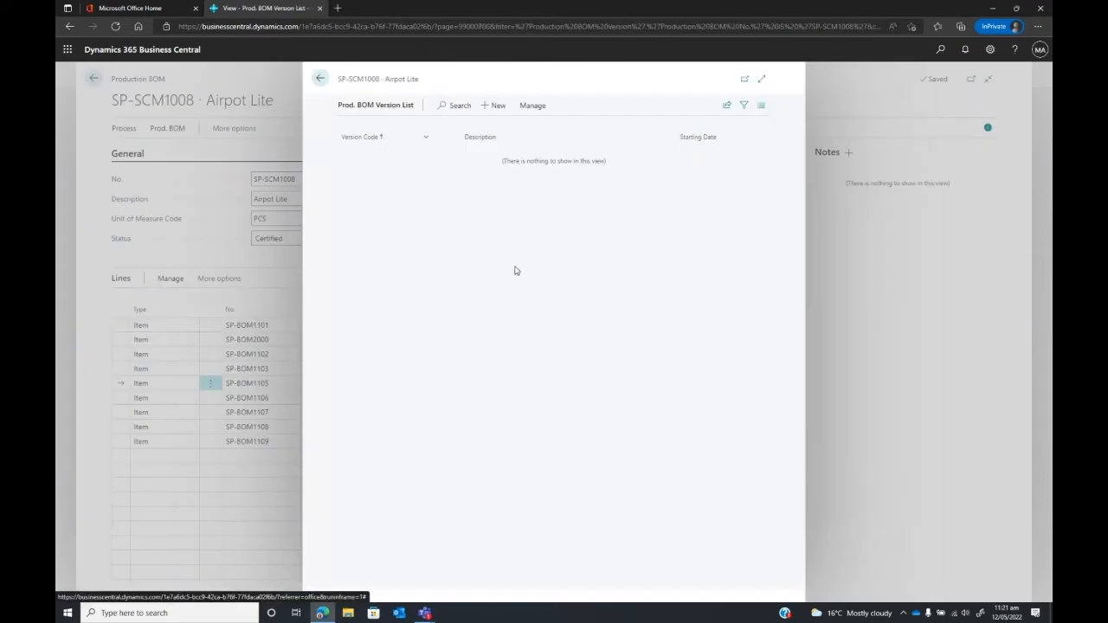
{"action": "left_click", "coordinate": [493, 106]}
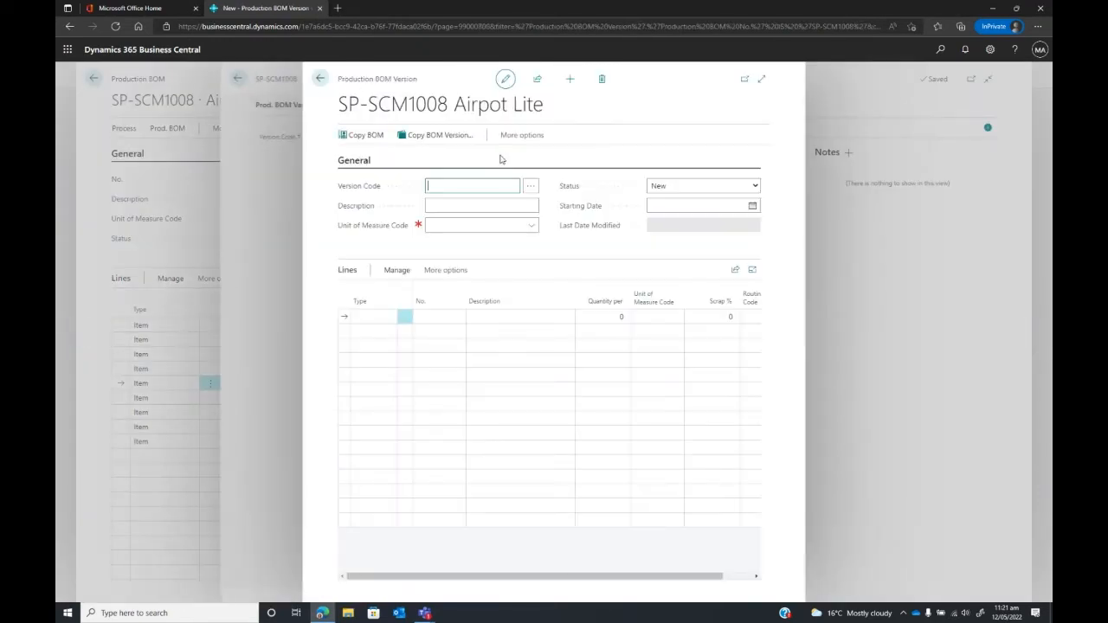
{"action": "type", "text": "02"}
{"action": "key", "text": "Tab"}
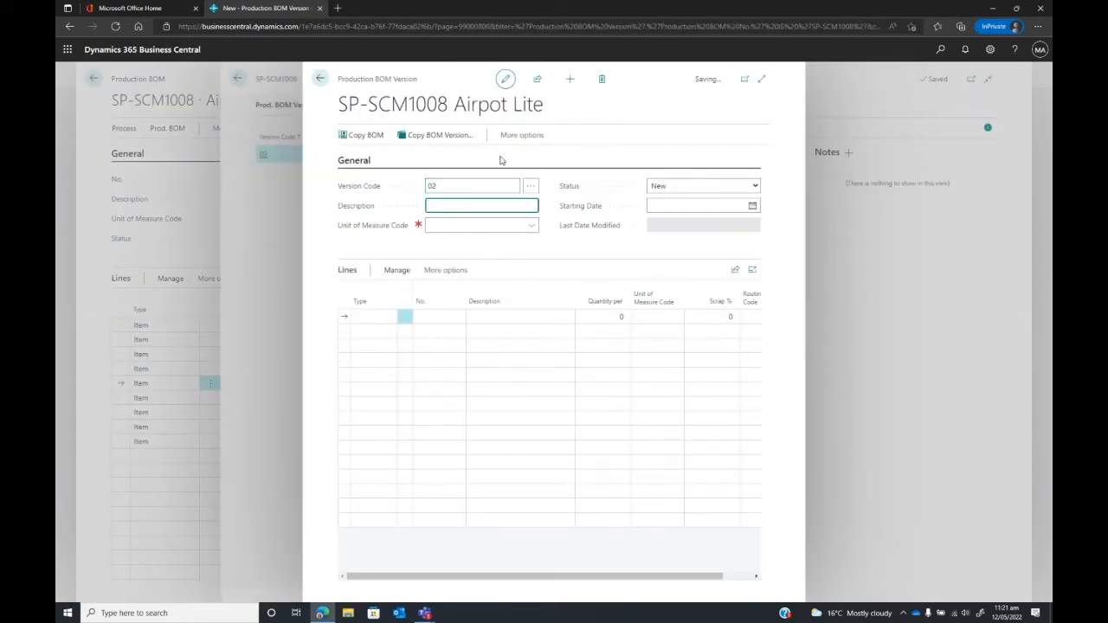
{"action": "type", "text": "Airpot Lite V2"}
{"action": "key", "text": "Tab"}
Set the BOM version's unit of measure to PCS and its starting date to 1/07/2022.
{"action": "type", "text": "PSC"}
{"action": "key", "text": "Tab"}
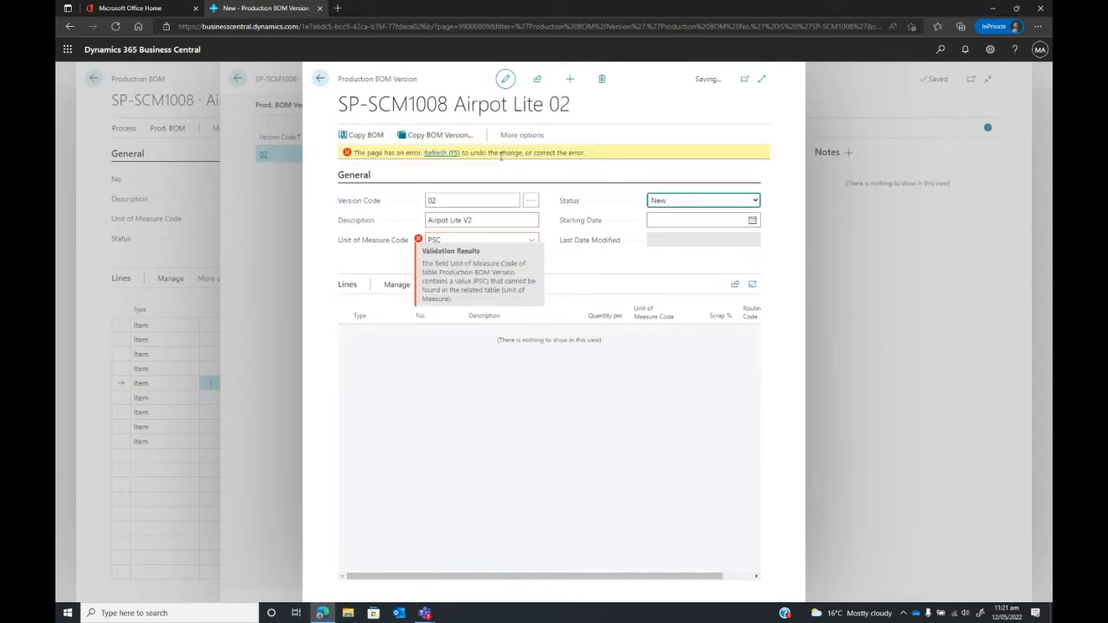
{"action": "left_click", "coordinate": [531, 239]}
{"action": "scroll", "coordinate": [502, 314], "scroll_direction": "down", "scroll_amount": 3}
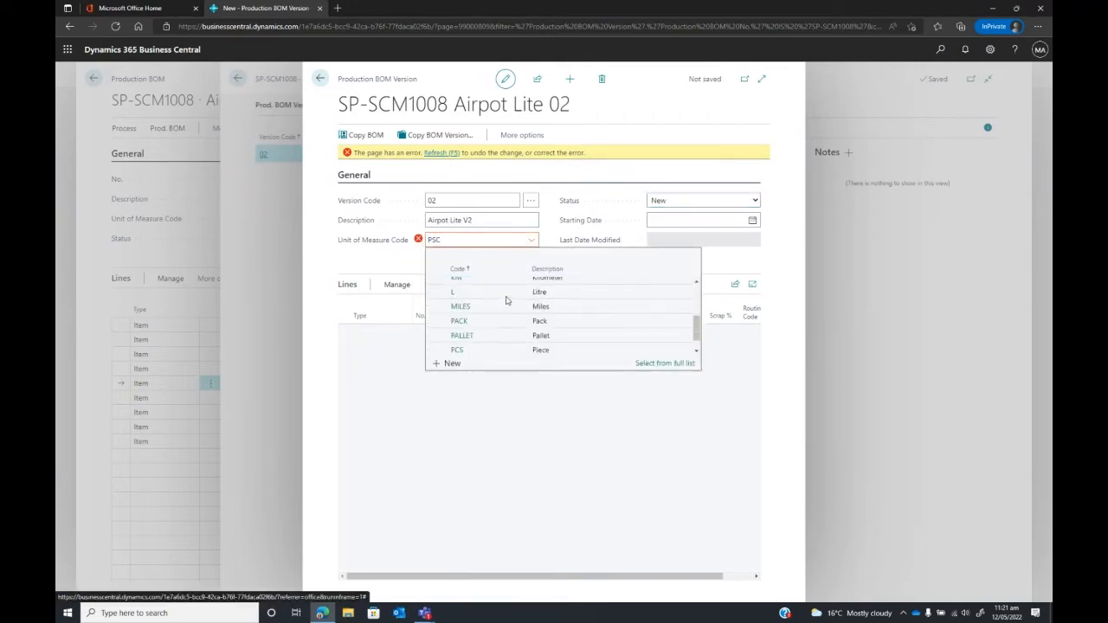
{"action": "left_click", "coordinate": [507, 332]}
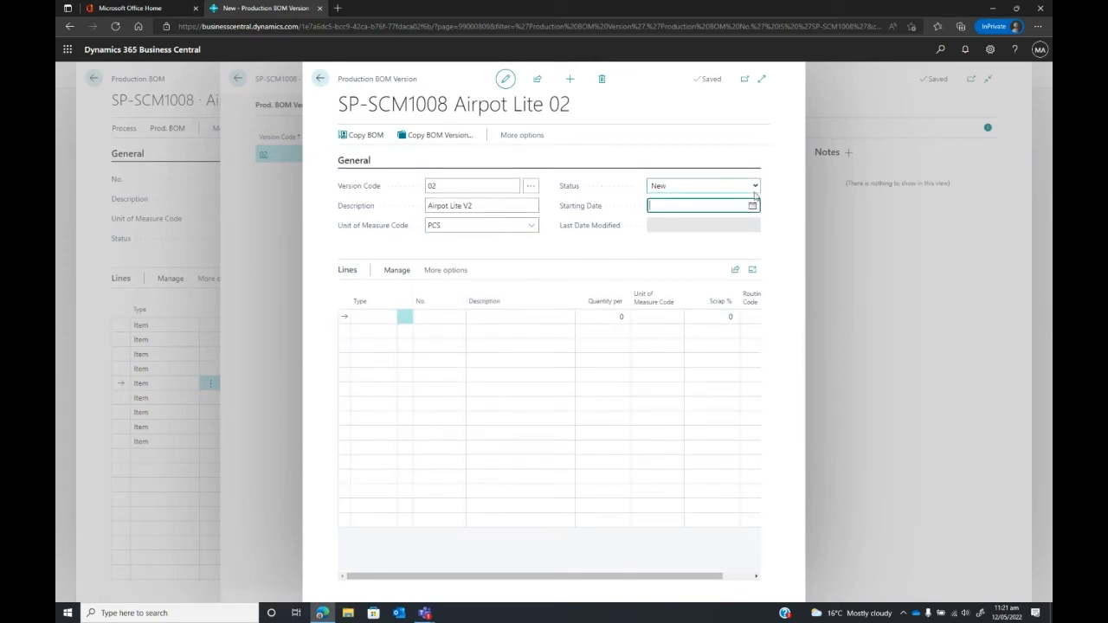
{"action": "type", "text": "010722"}
{"action": "key", "text": "Tab"}
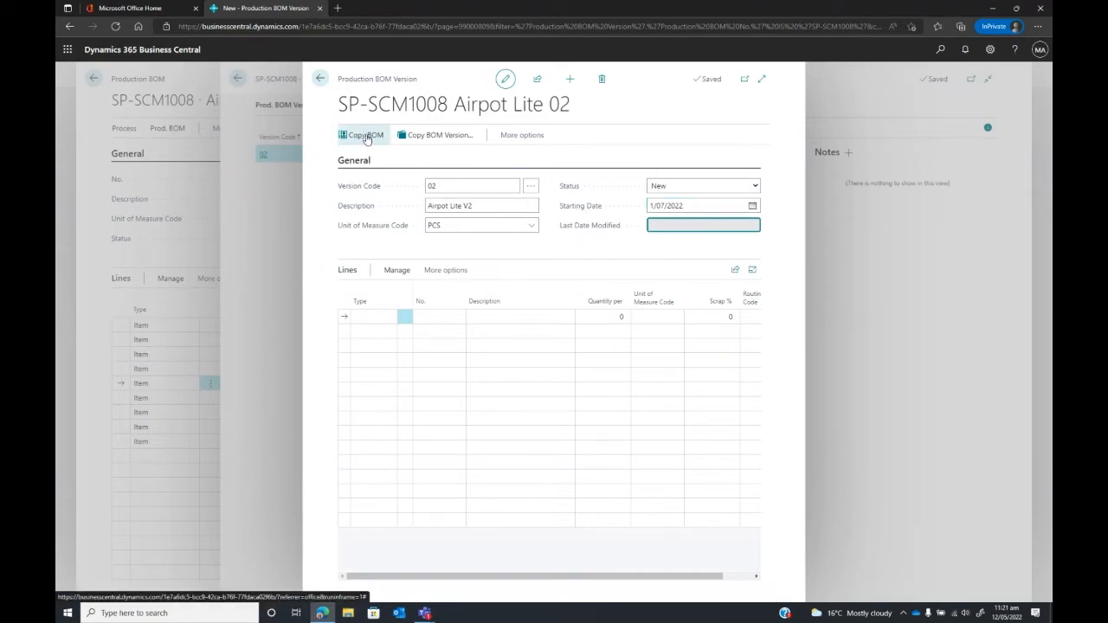
Copy the production BOM's lines into version 02 and delete its On/off light line (SP-BOM1106).
{"action": "left_click", "coordinate": [364, 136]}
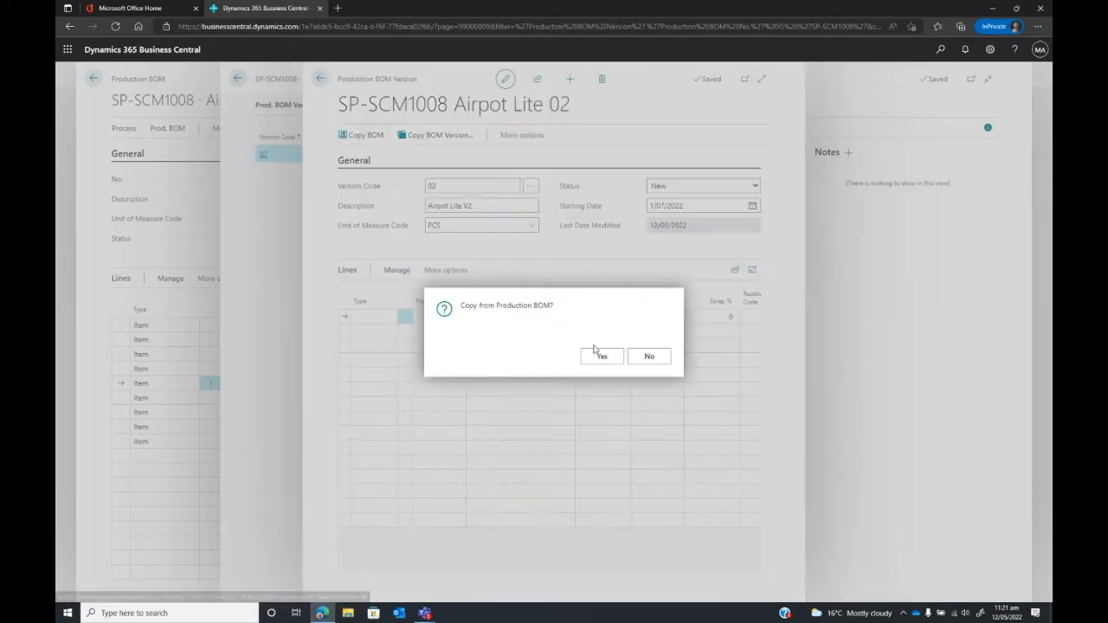
{"action": "left_click", "coordinate": [601, 357]}
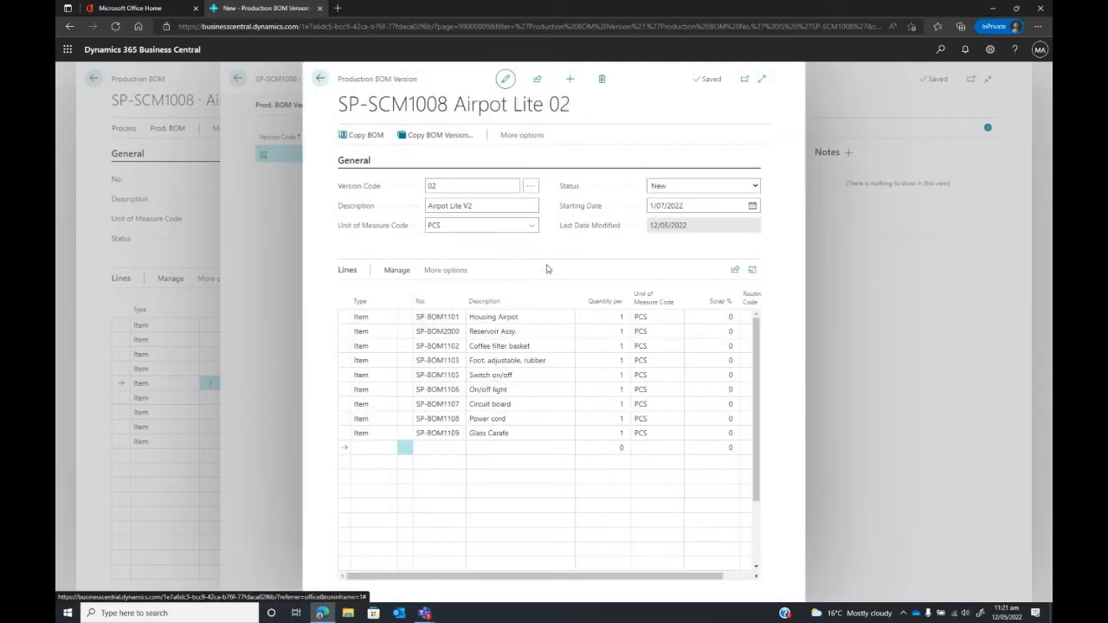
{"action": "left_click", "coordinate": [526, 391]}
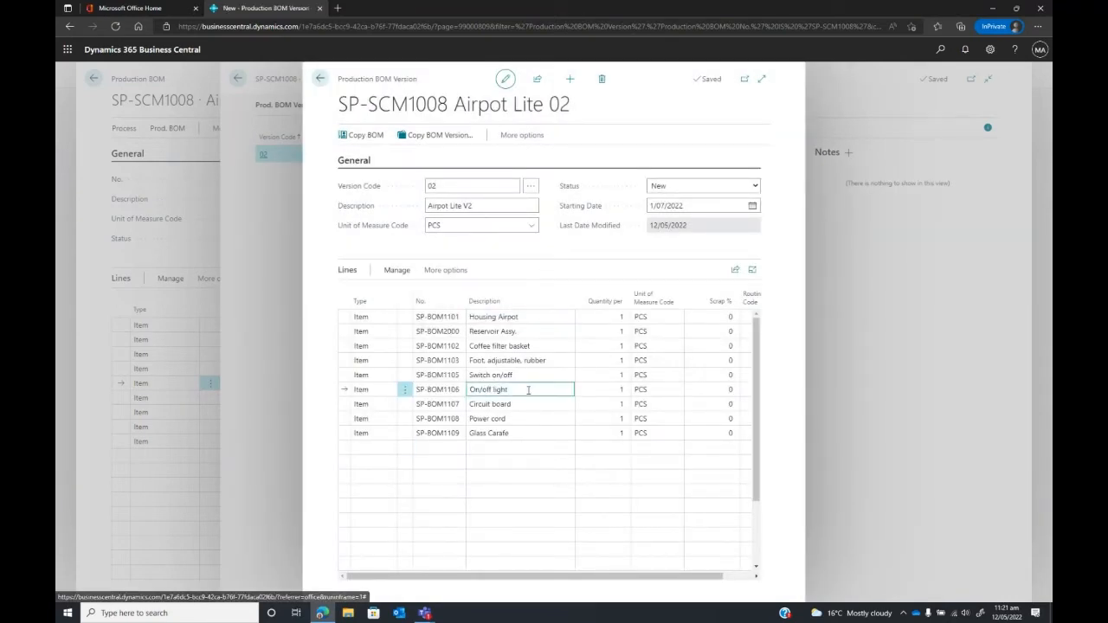
{"action": "left_click", "coordinate": [406, 390]}
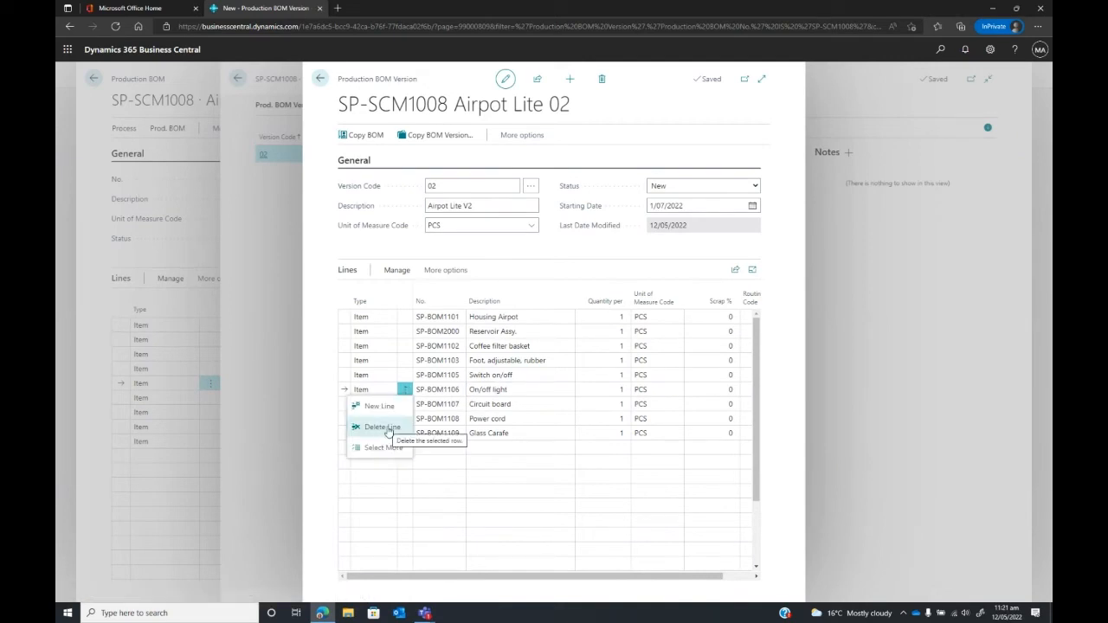
{"action": "left_click", "coordinate": [388, 428]}
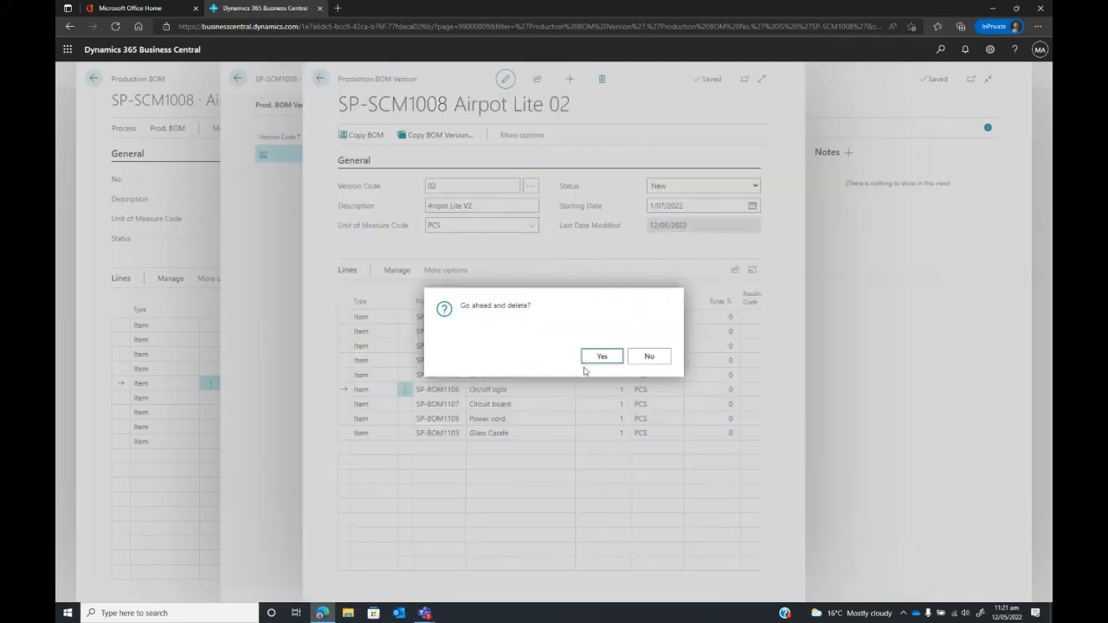
{"action": "left_click", "coordinate": [602, 358]}
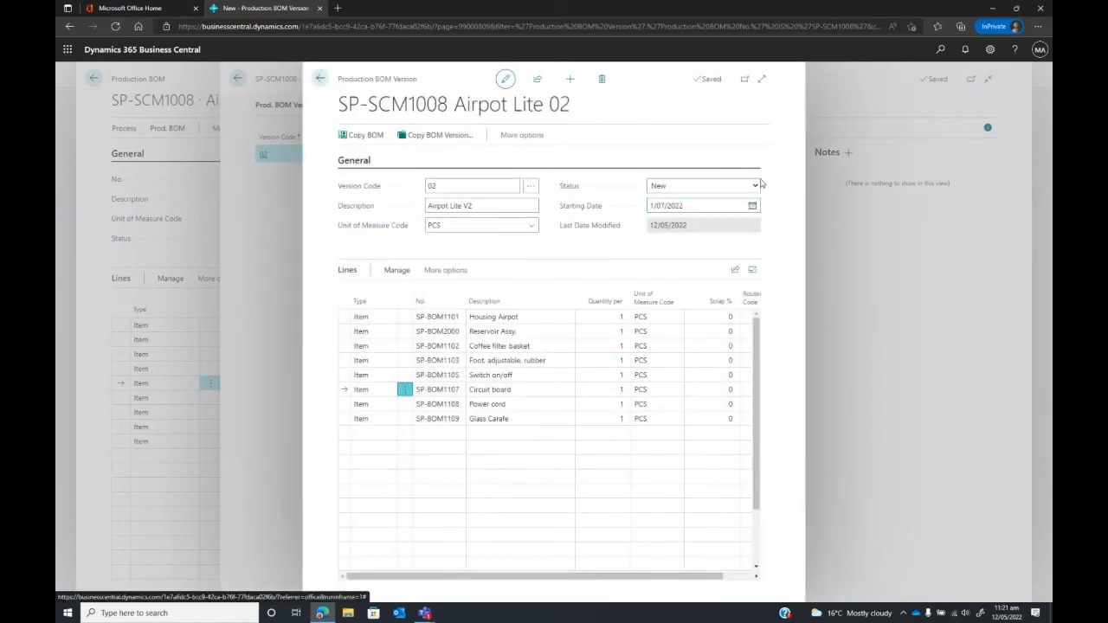
Set the status of BOM version 02 to Certified and return to the Airpot Lite production BOM.
{"action": "left_click", "coordinate": [755, 187]}
{"action": "left_click", "coordinate": [675, 209]}
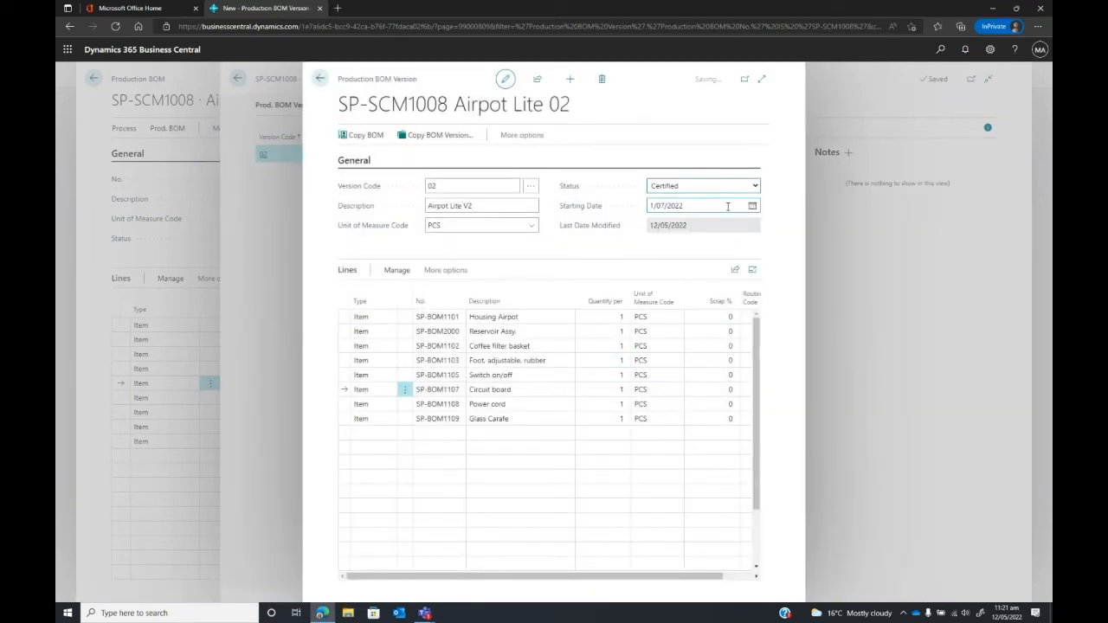
{"action": "key", "text": "Tab"}
{"action": "key", "text": "Tab"}
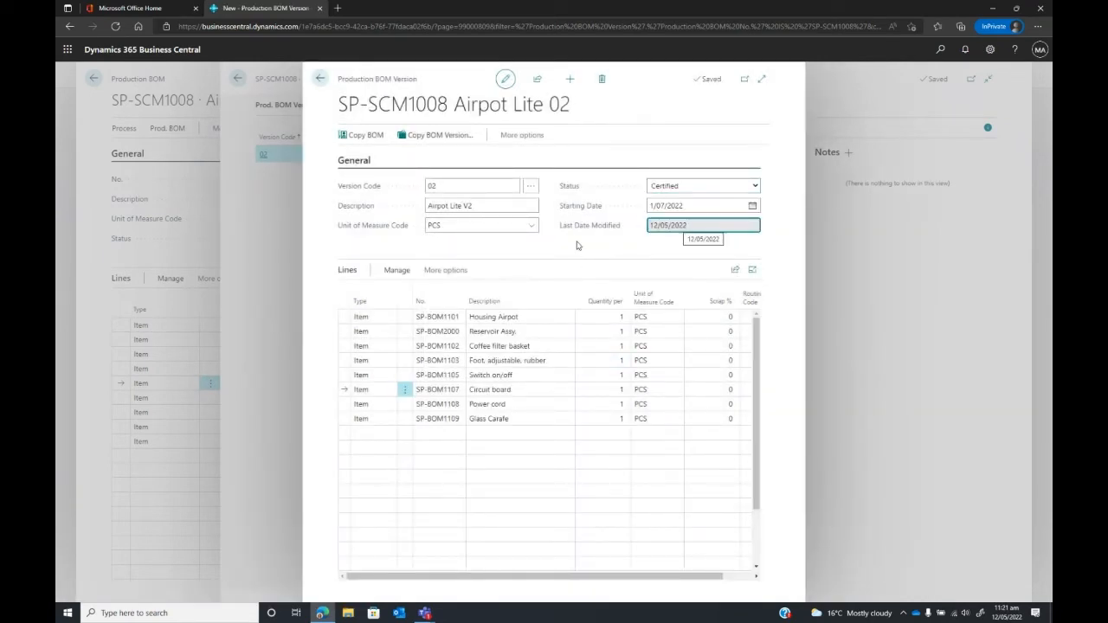
{"action": "left_click", "coordinate": [321, 79]}
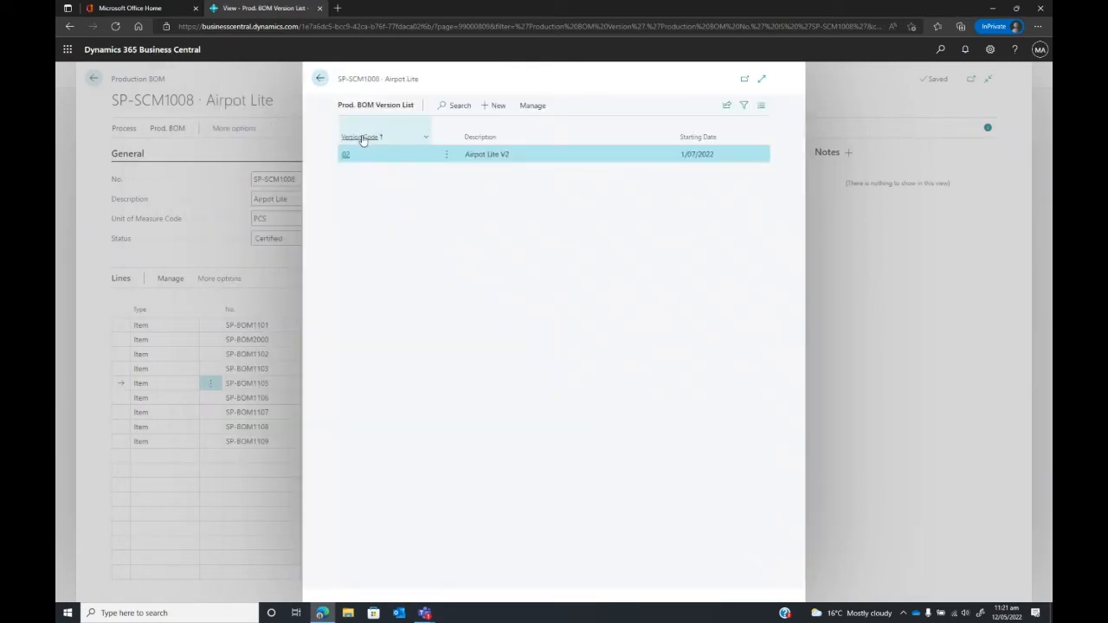
{"action": "left_click", "coordinate": [319, 78]}
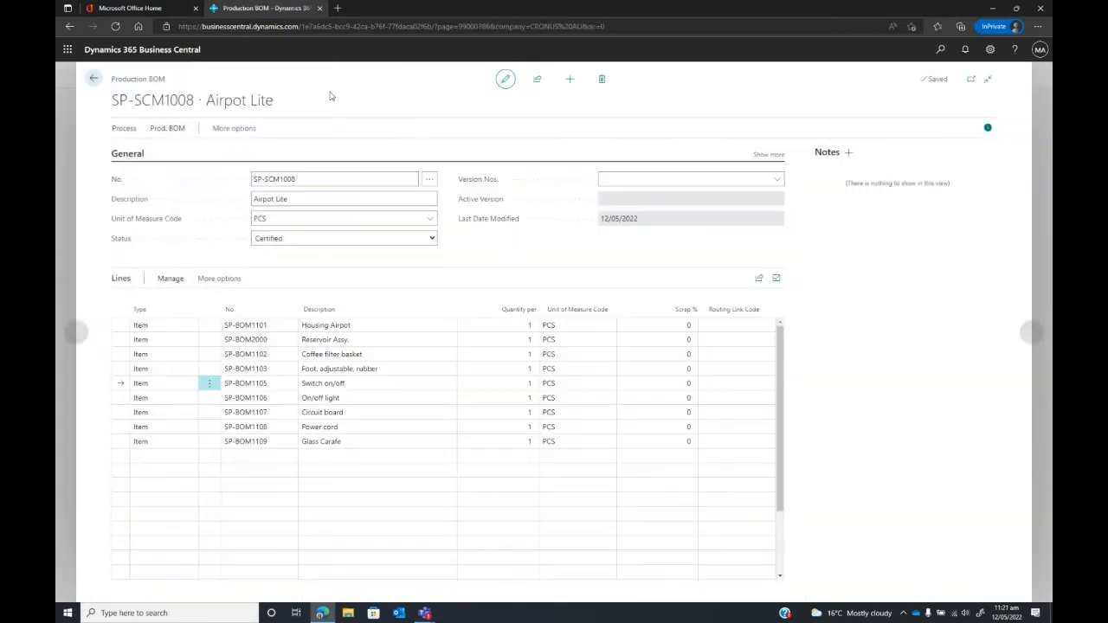
Close the production BOM, return to the role centre and open a new blank routing.
{"action": "left_click", "coordinate": [94, 79]}
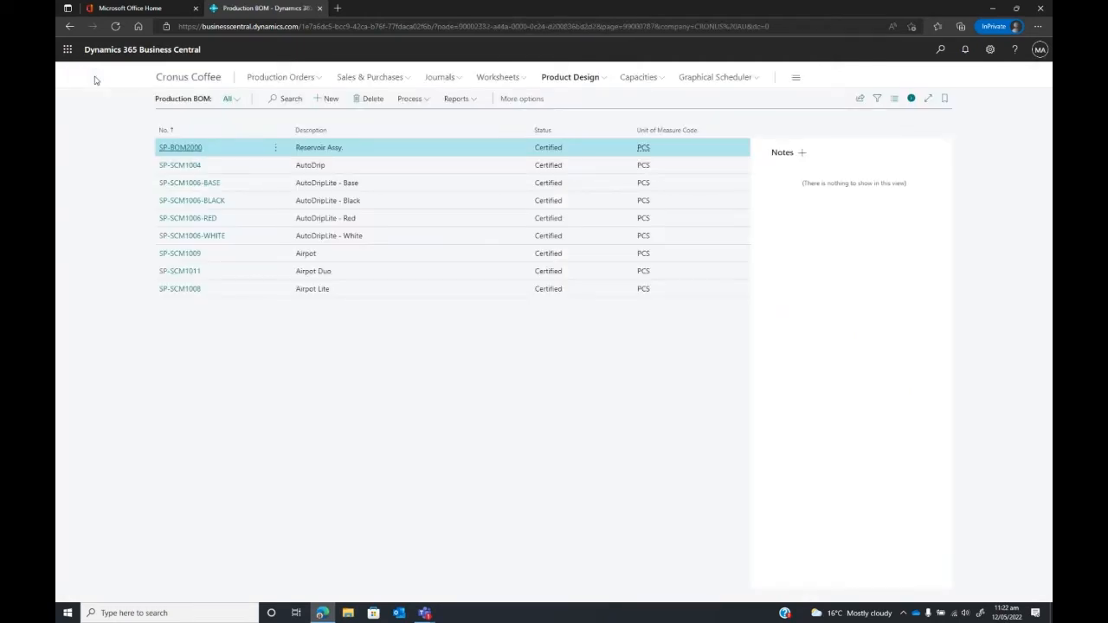
{"action": "left_click", "coordinate": [180, 79]}
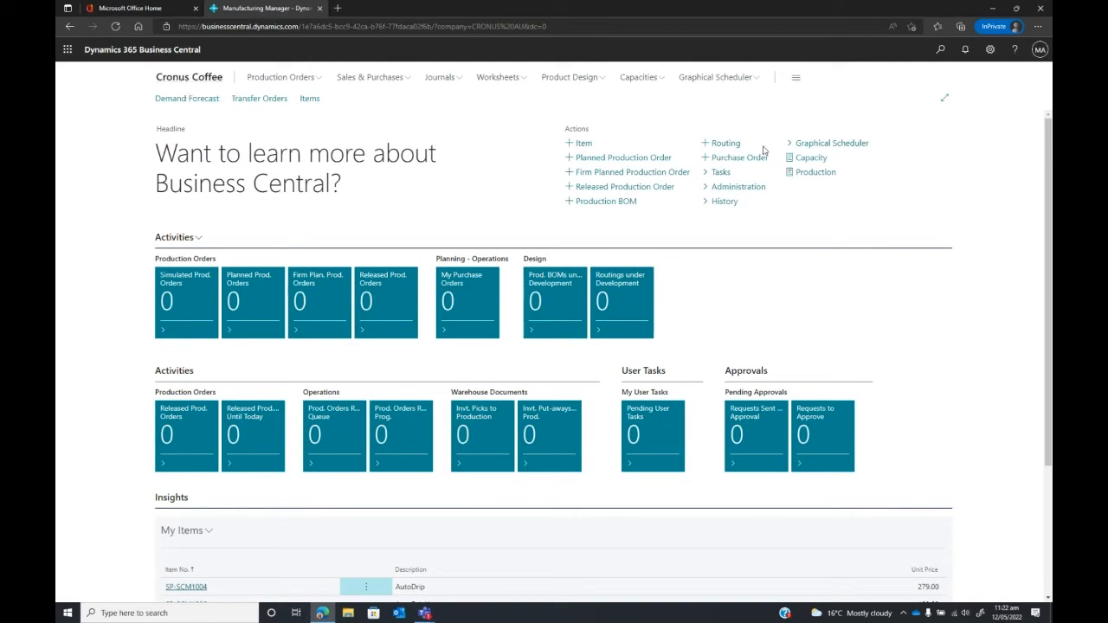
{"action": "left_click", "coordinate": [720, 143]}
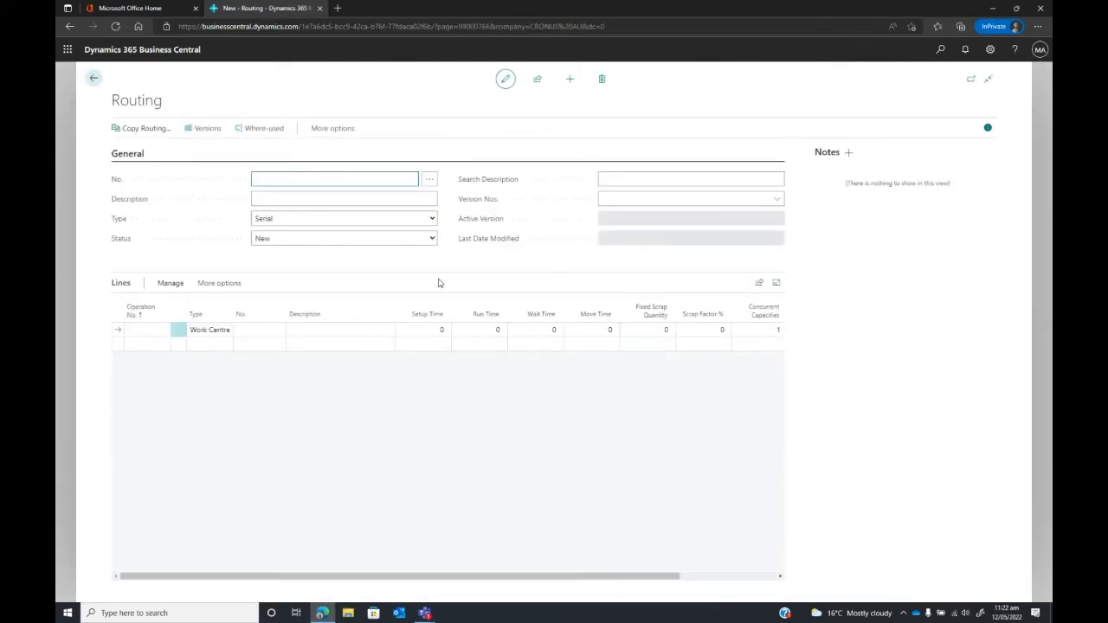
Number the new routing SP-SCM1008, describe it as Airpot Lite and keep its type as Serial.
{"action": "type", "text": "SP-SCM1008"}
{"action": "key", "text": "Tab"}
{"action": "type", "text": "A"}
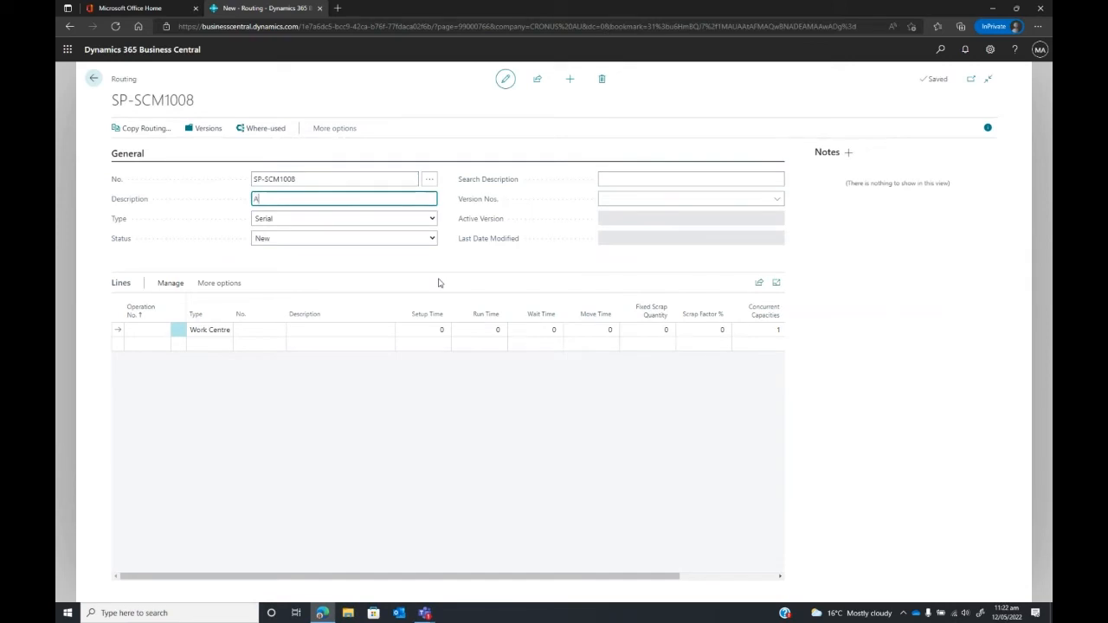
{"action": "type", "text": "irpot Lite"}
{"action": "key", "text": "Tab"}
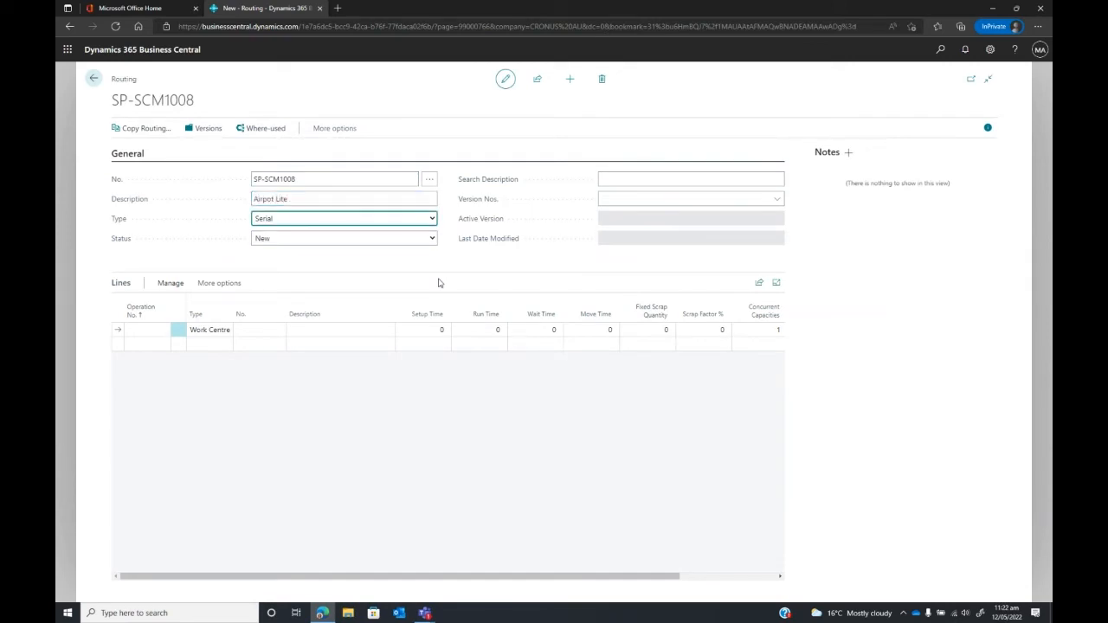
{"action": "left_click", "coordinate": [434, 222]}
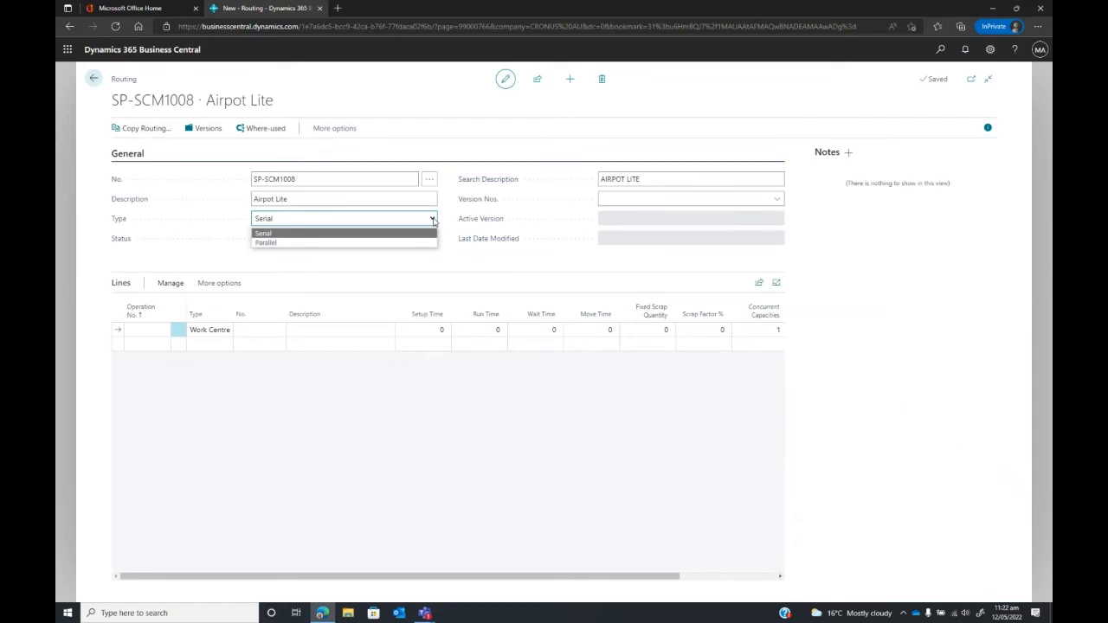
{"action": "left_click", "coordinate": [433, 222]}
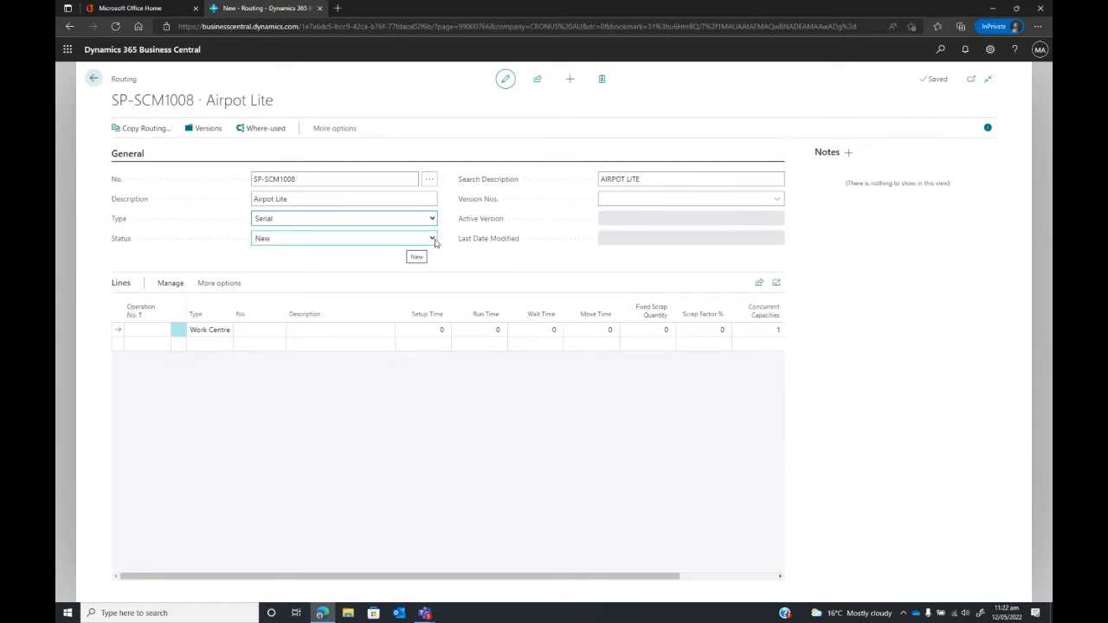
Add operation 10 to the routing lines using work centre 100, the Assembly department.
{"action": "left_click", "coordinate": [147, 330]}
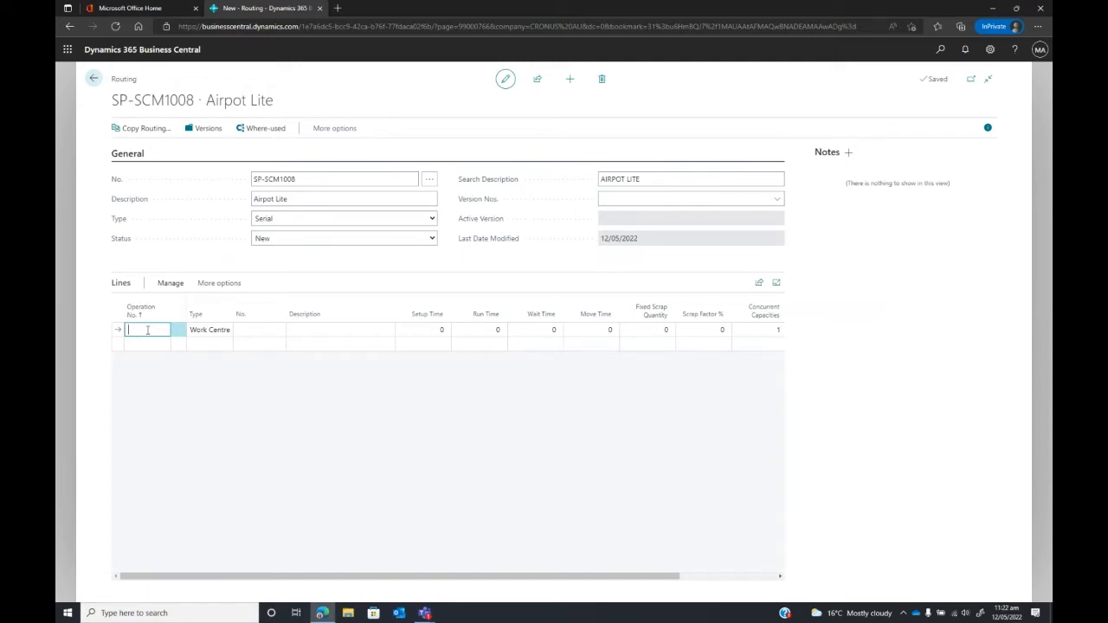
{"action": "type", "text": "10"}
{"action": "key", "text": "Tab"}
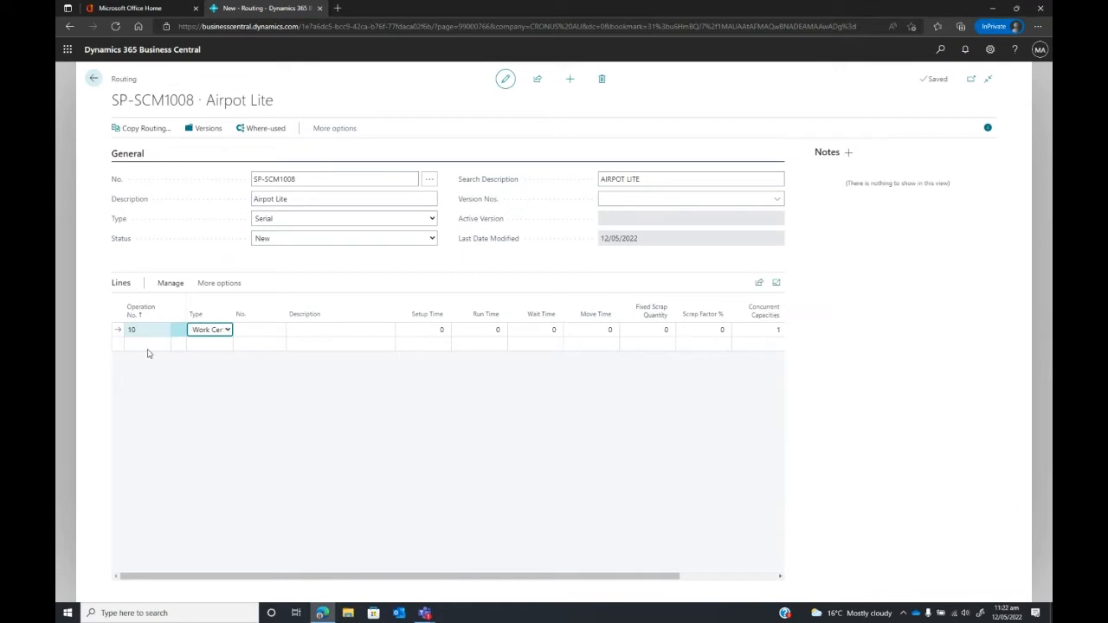
{"action": "left_click", "coordinate": [228, 331]}
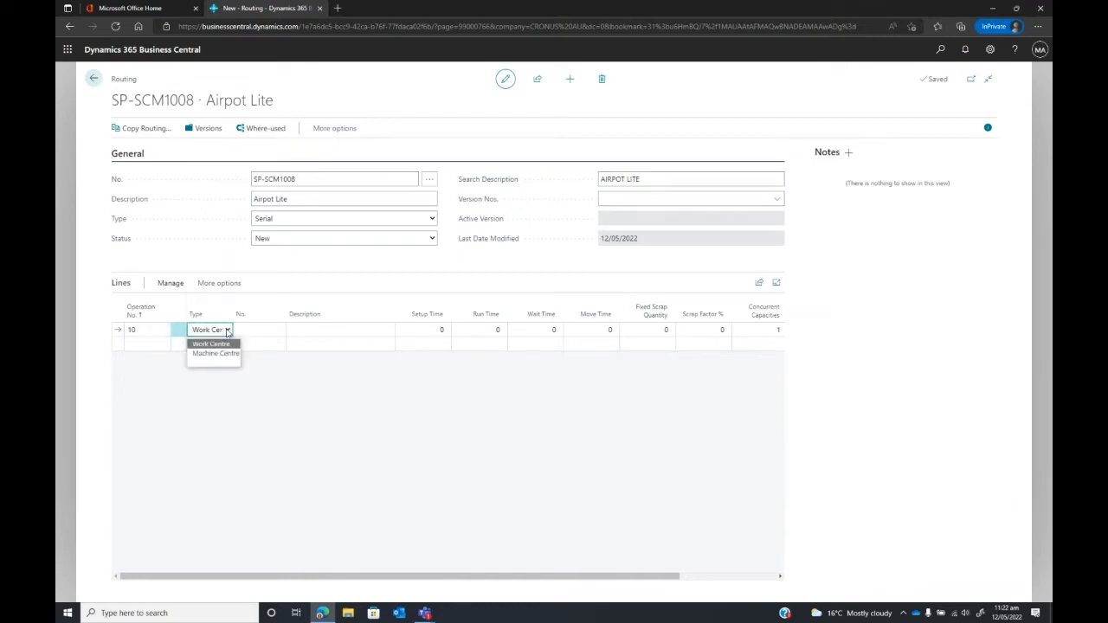
{"action": "left_click", "coordinate": [256, 329]}
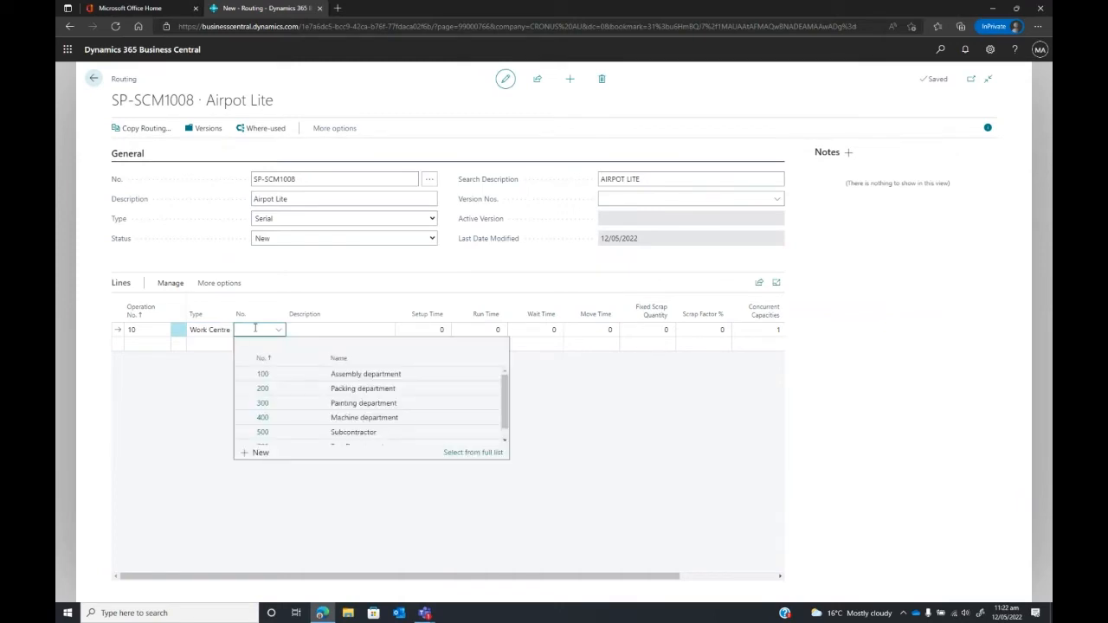
{"action": "left_click", "coordinate": [287, 375]}
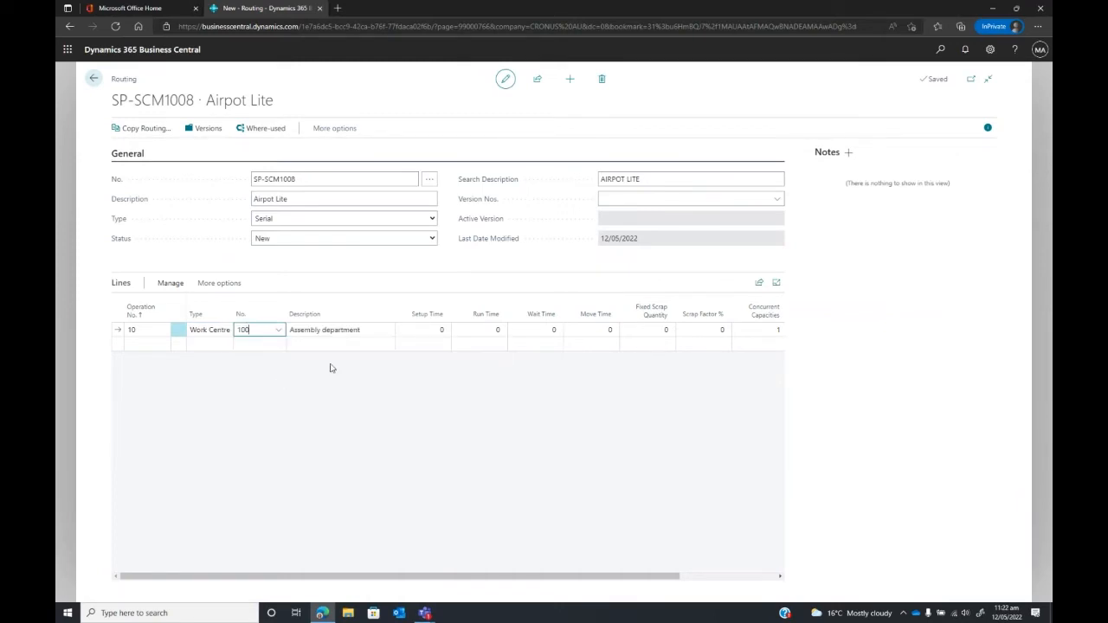
Set operation 10's setup time to 20 and its run time to 15.
{"action": "key", "text": "Tab"}
{"action": "key", "text": "Tab"}
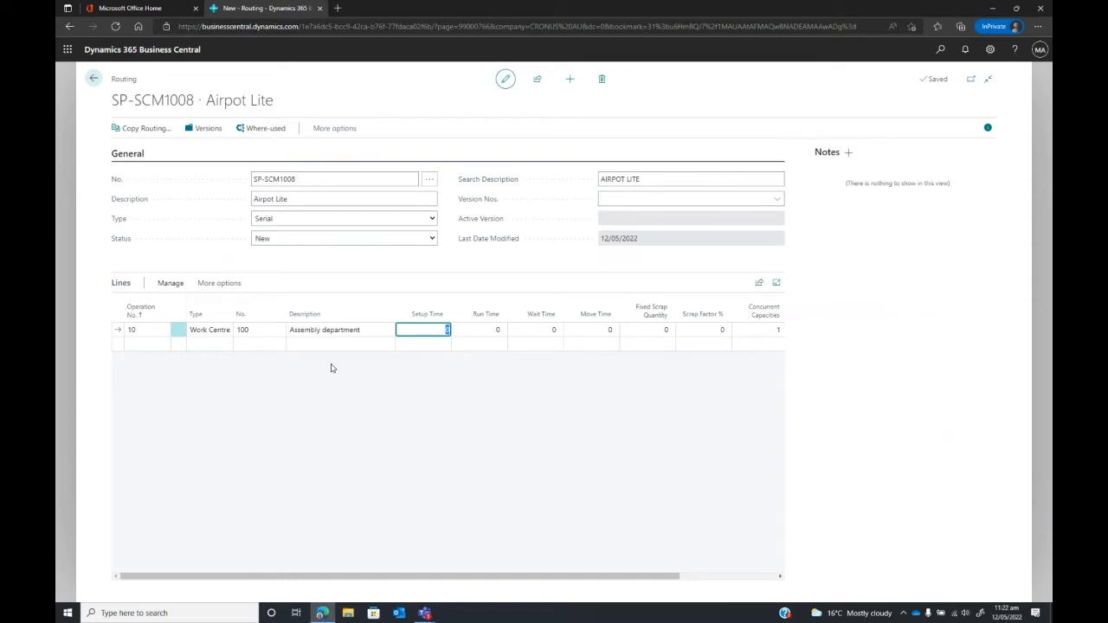
{"action": "type", "text": "20"}
{"action": "key", "text": "Tab"}
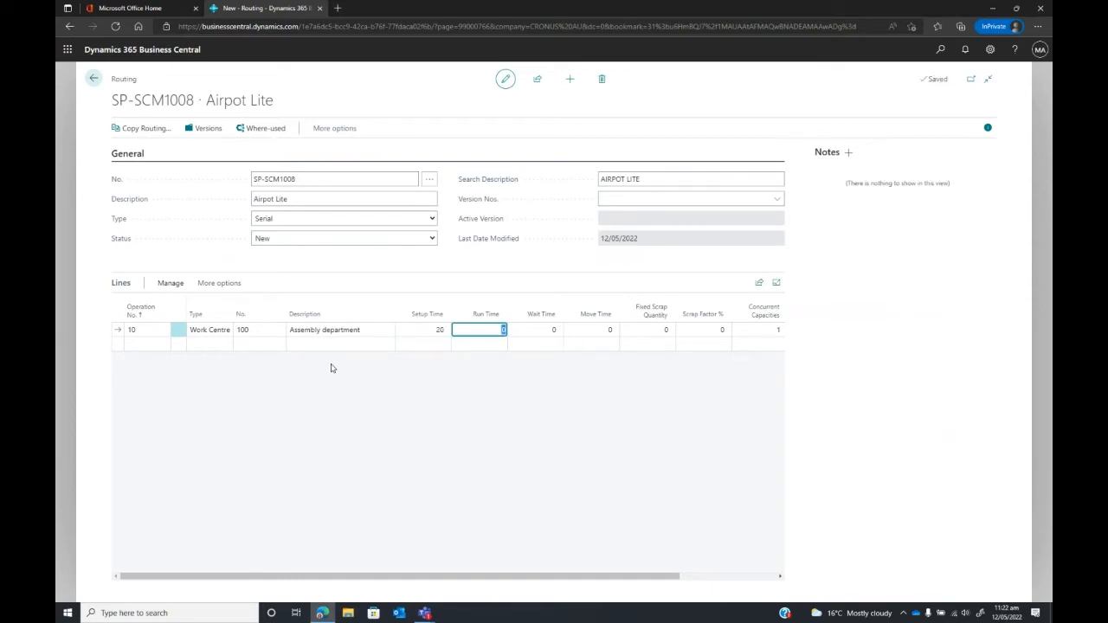
{"action": "type", "text": "15"}
{"action": "key", "text": "Tab"}
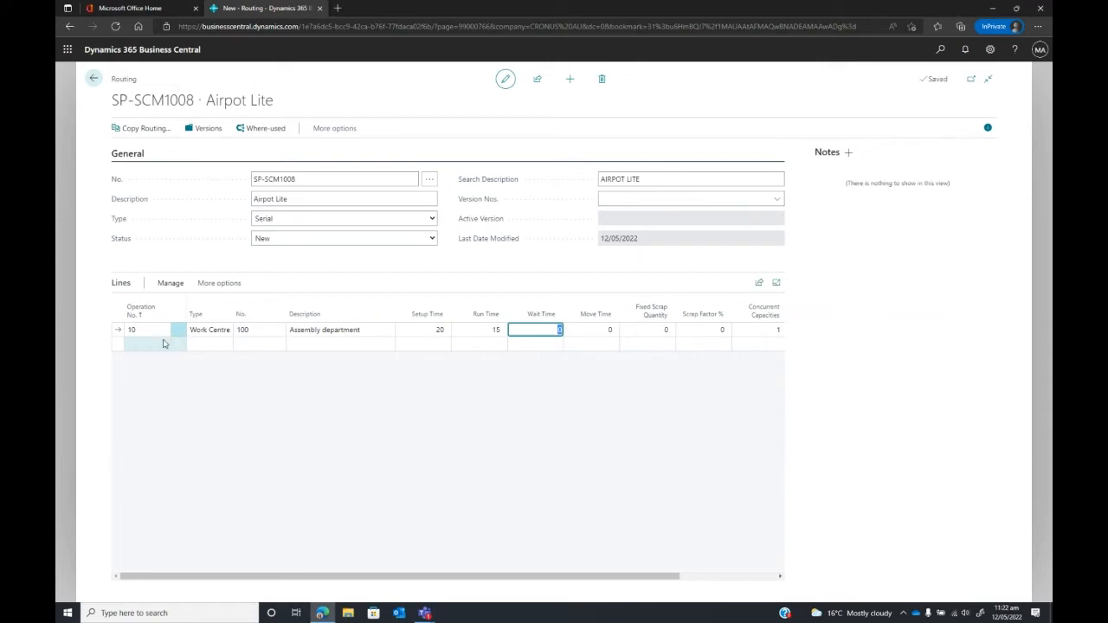
Add operation 20 for work centre 200, the Packing department, with a setup time of 30 and a run time of 5.
{"action": "left_click", "coordinate": [164, 345]}
{"action": "key", "text": "Tab"}
{"action": "key", "text": "Tab"}
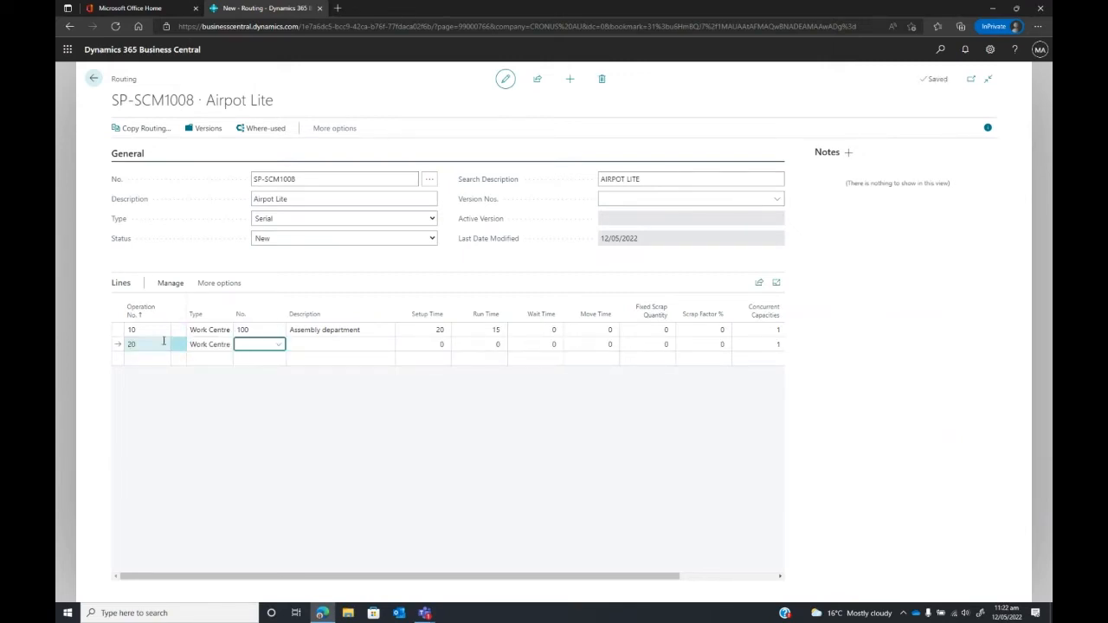
{"action": "key", "text": "Tab"}
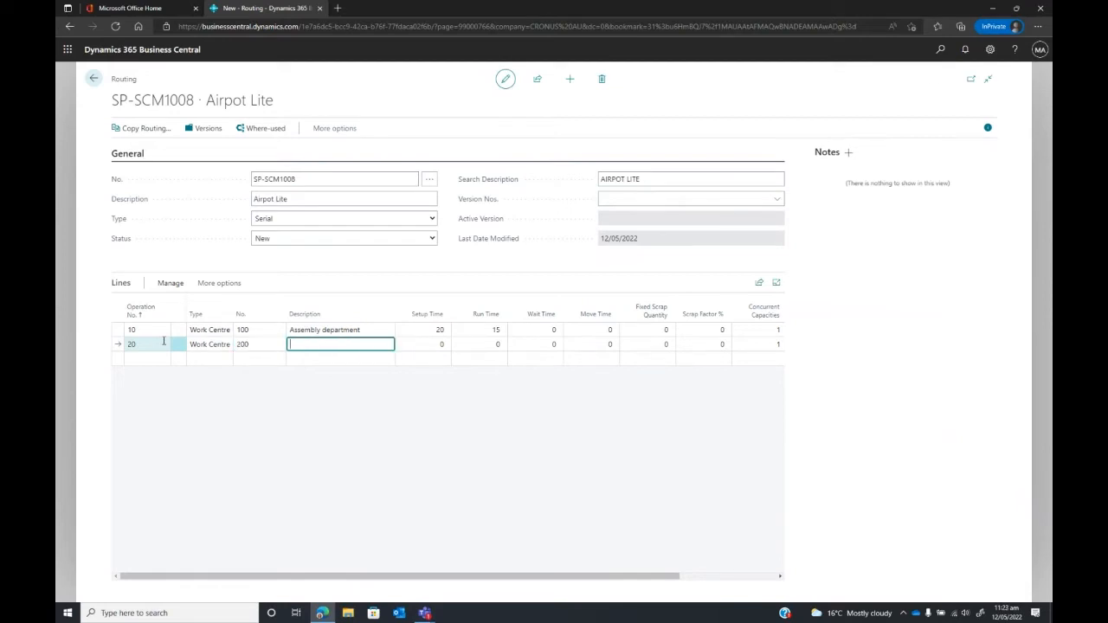
{"action": "key", "text": "Tab"}
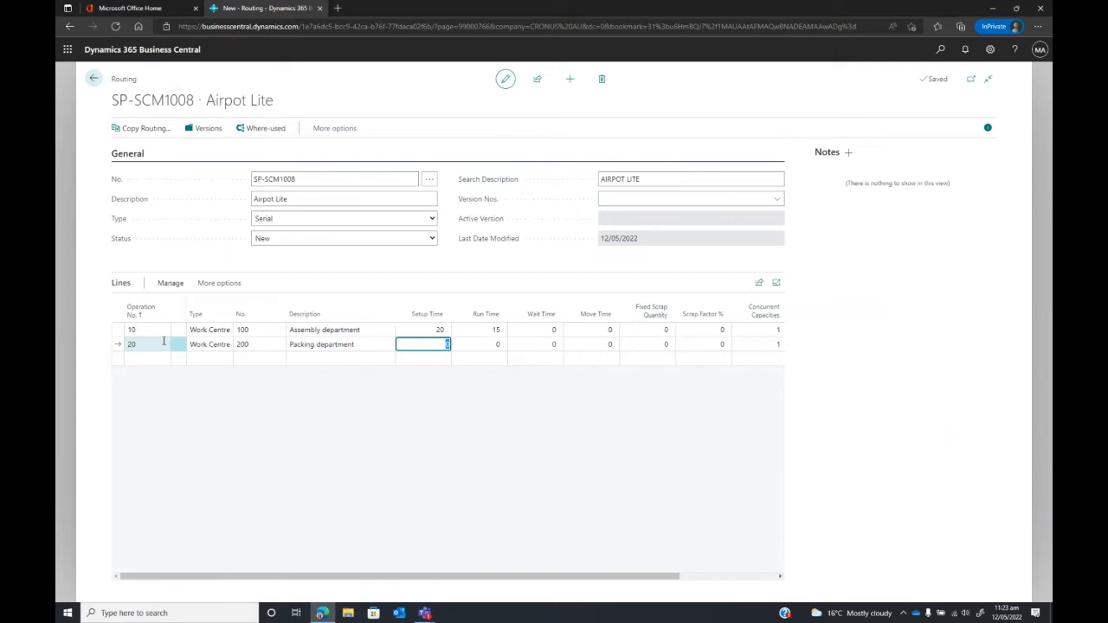
{"action": "key", "text": "Tab"}
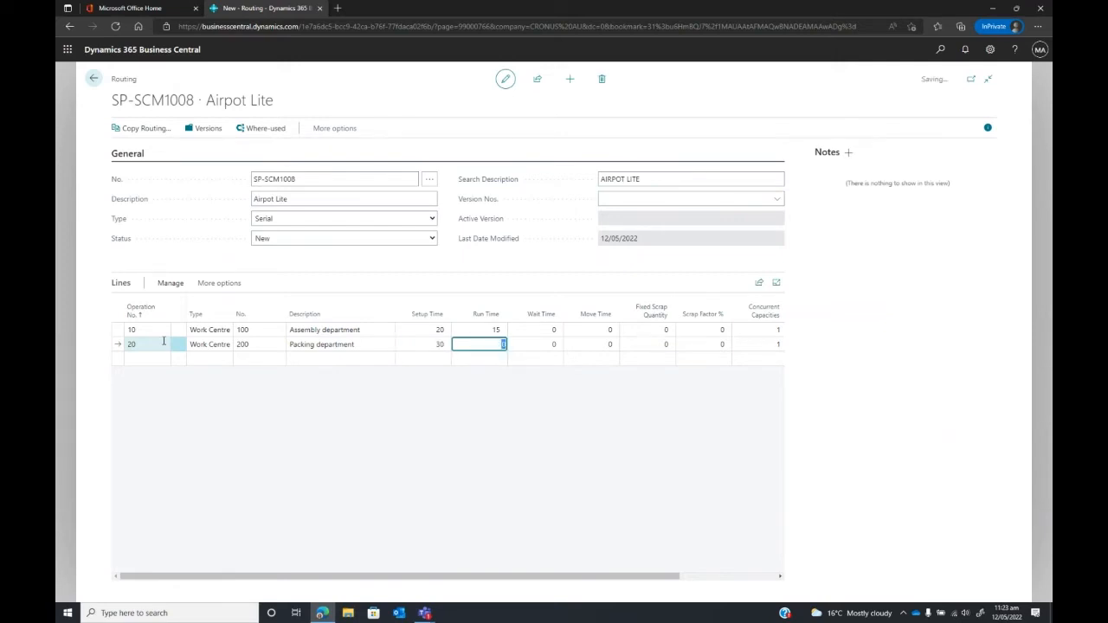
{"action": "type", "text": "5"}
{"action": "key", "text": "Tab"}
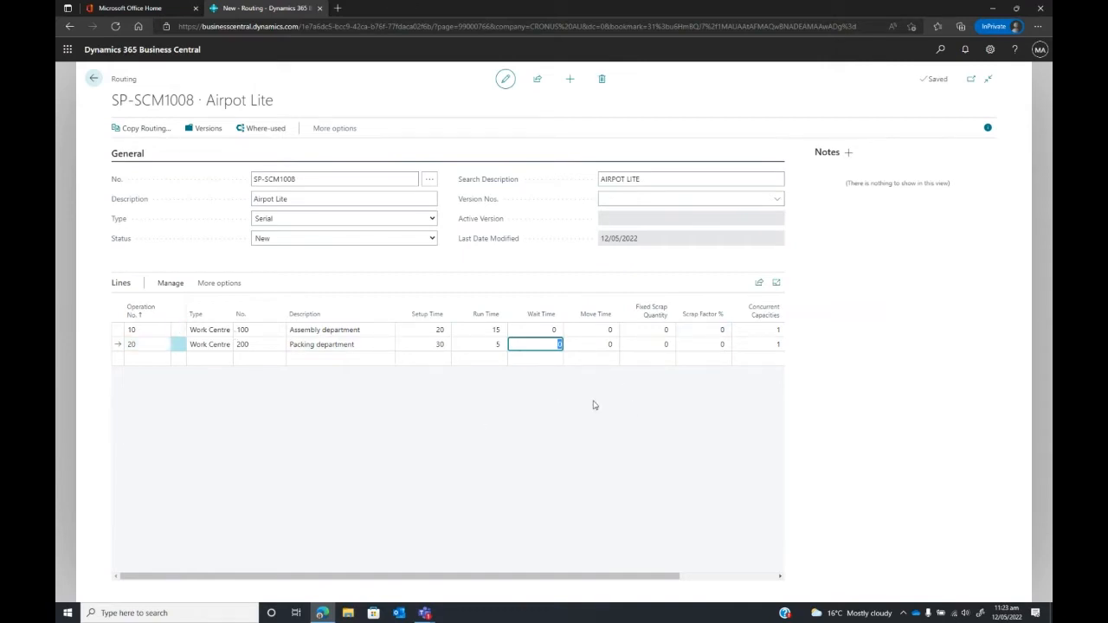
Set the routing's status to Certified and close it to return to the role centre.
{"action": "left_click", "coordinate": [432, 244]}
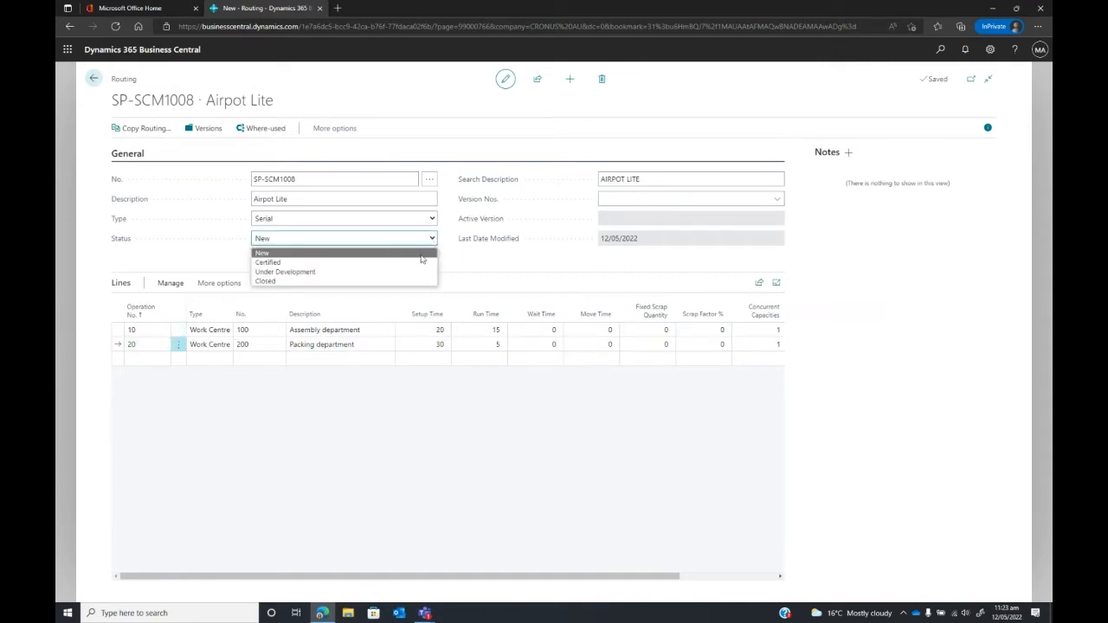
{"action": "left_click", "coordinate": [414, 263]}
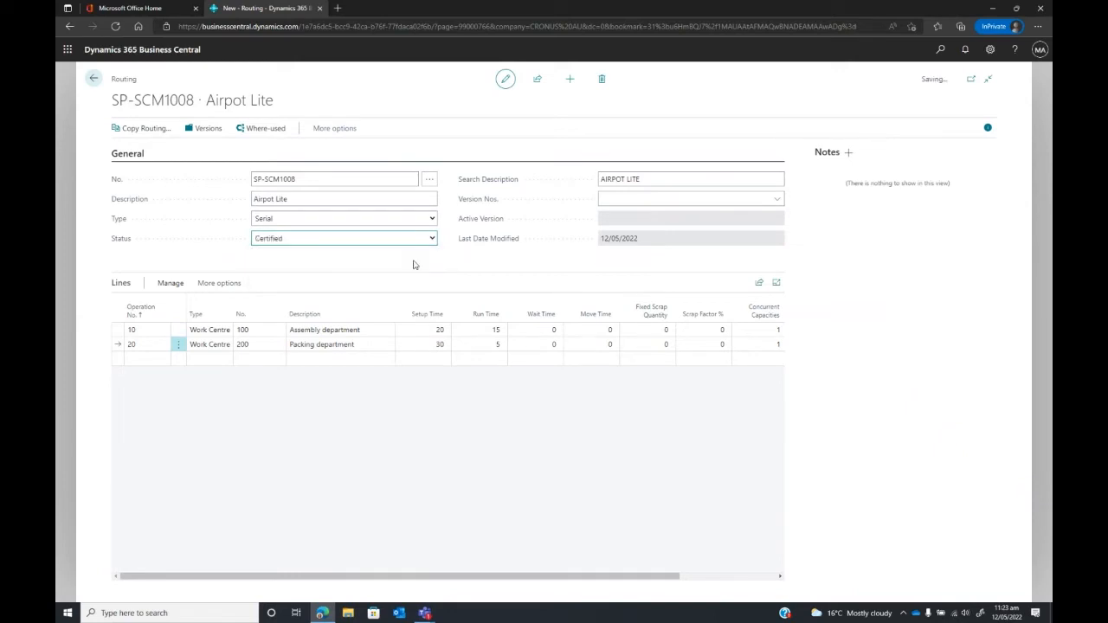
{"action": "left_click", "coordinate": [93, 79]}
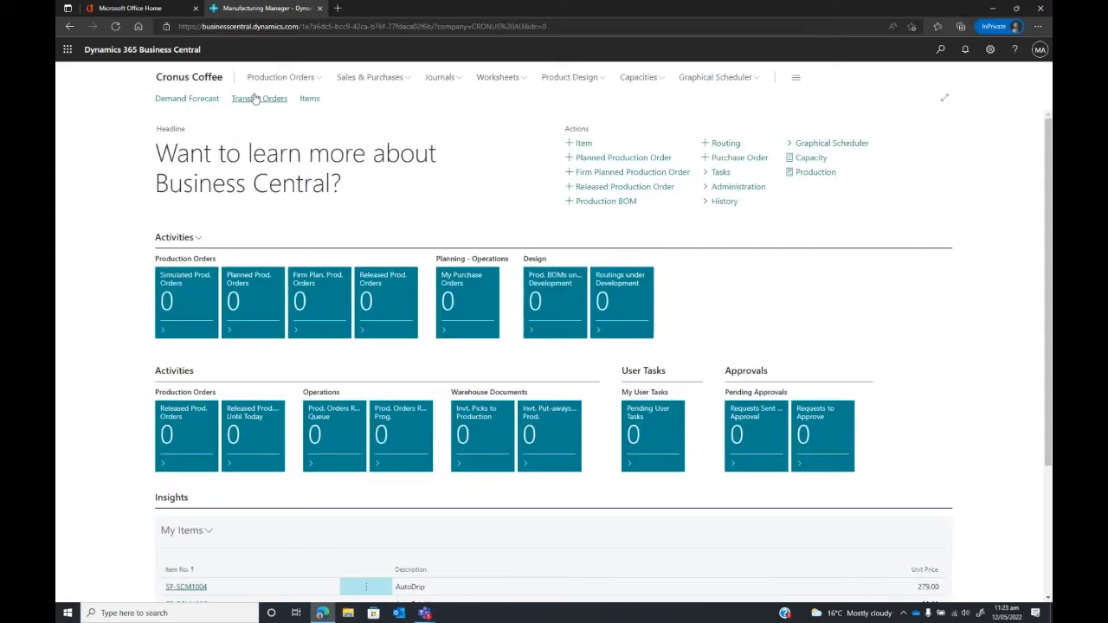
Filter the item list with the SP-SCM view and open the item card of Airpot lite (SP-SCM1008).
{"action": "left_click", "coordinate": [309, 99]}
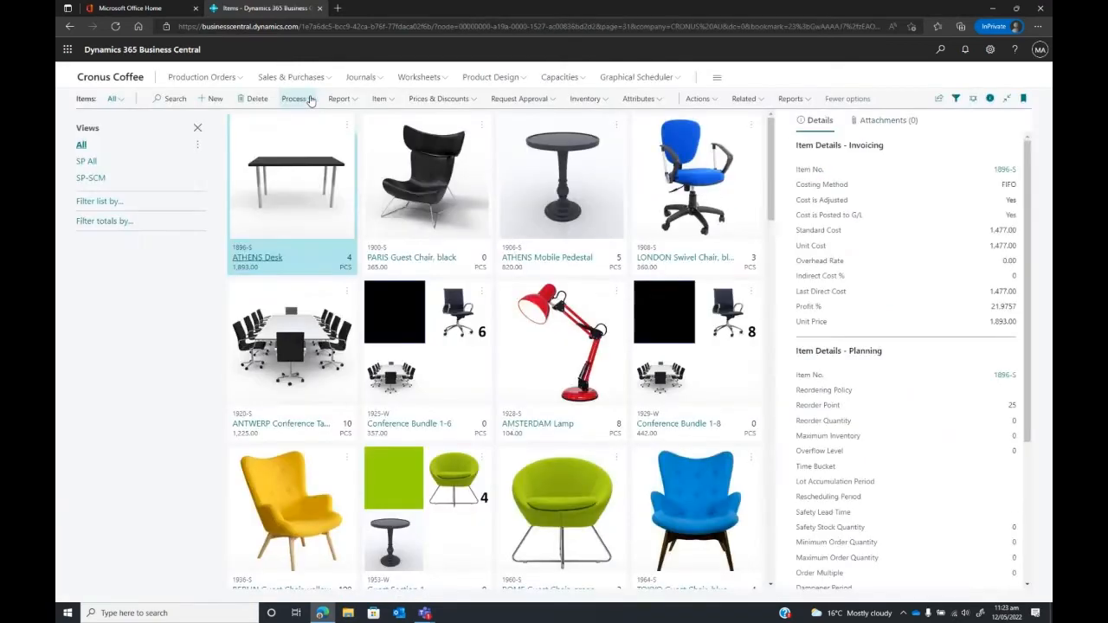
{"action": "left_click", "coordinate": [88, 177]}
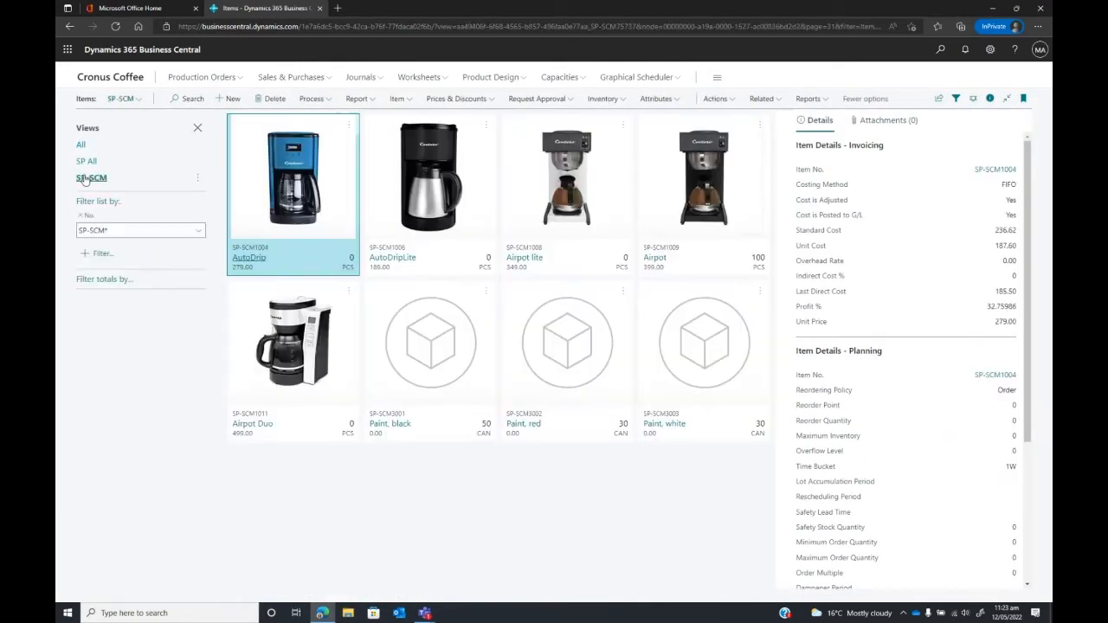
{"action": "left_click", "coordinate": [525, 256]}
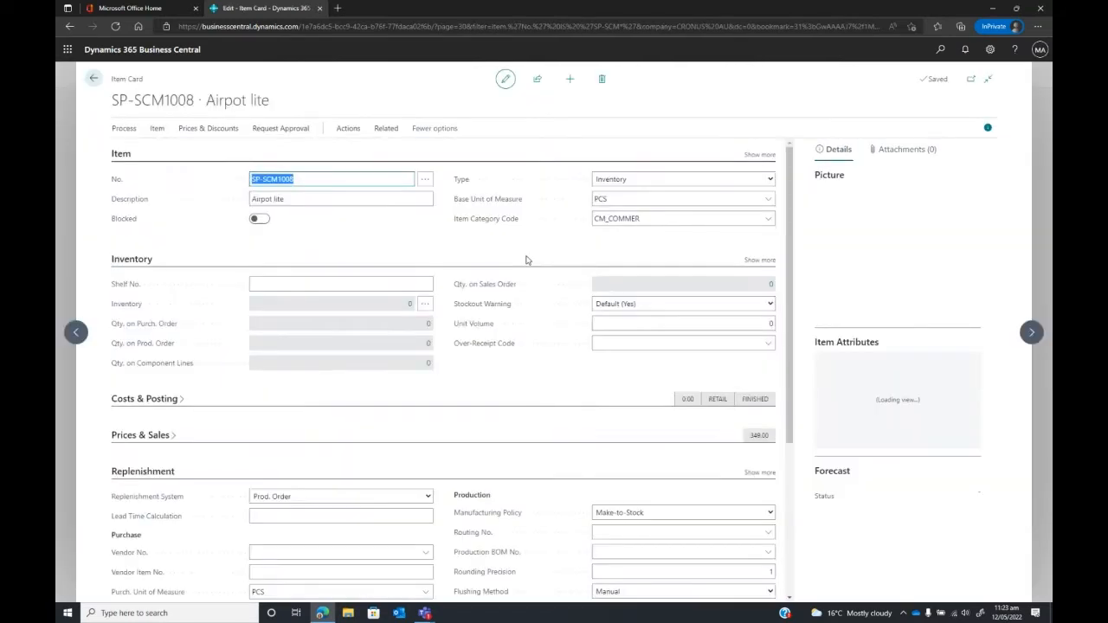
Assign routing SP-SCM1008 and production BOM SP-SCM1008 in the item's replenishment settings.
{"action": "scroll", "coordinate": [560, 311], "scroll_direction": "down", "scroll_amount": 2}
{"action": "left_click", "coordinate": [767, 394]}
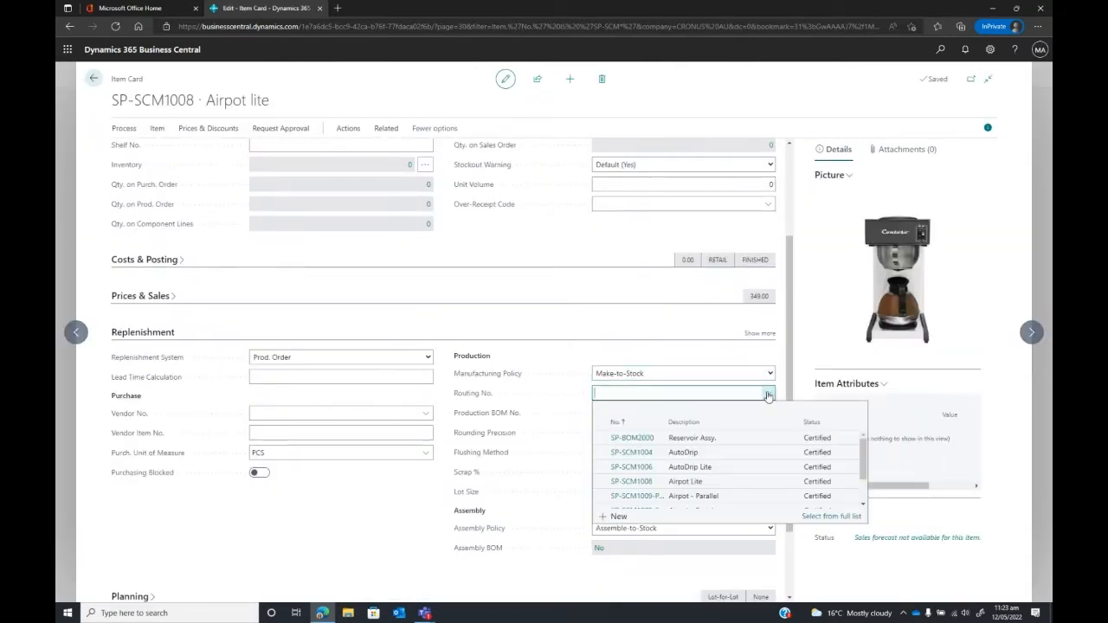
{"action": "left_click", "coordinate": [750, 481]}
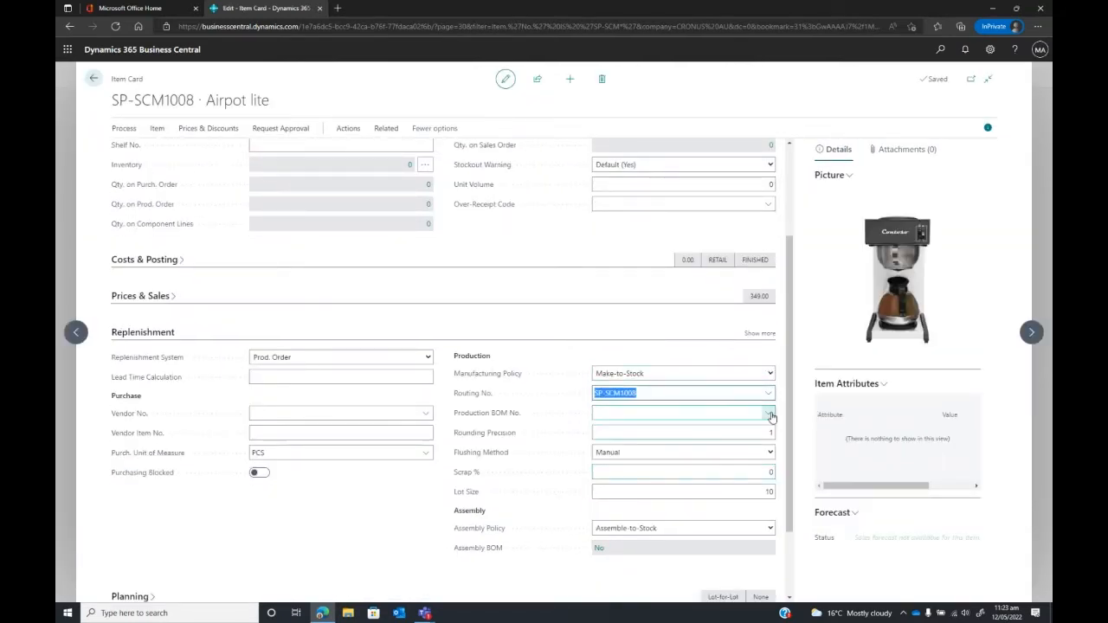
{"action": "left_click", "coordinate": [770, 413]}
{"action": "scroll", "coordinate": [762, 485], "scroll_direction": "down", "scroll_amount": 3}
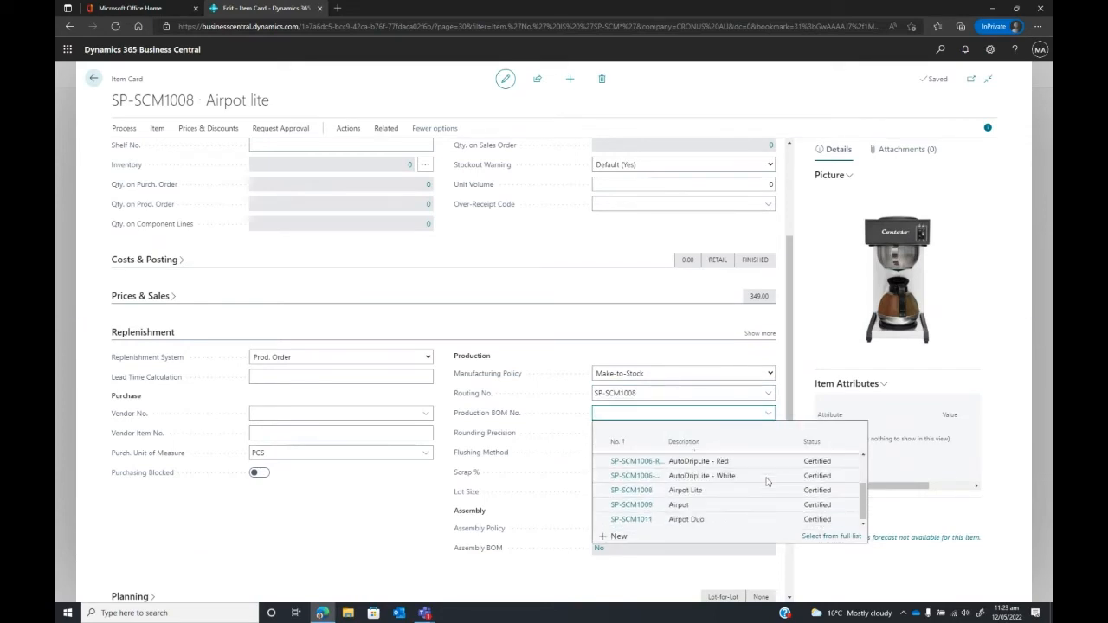
{"action": "left_click", "coordinate": [762, 490]}
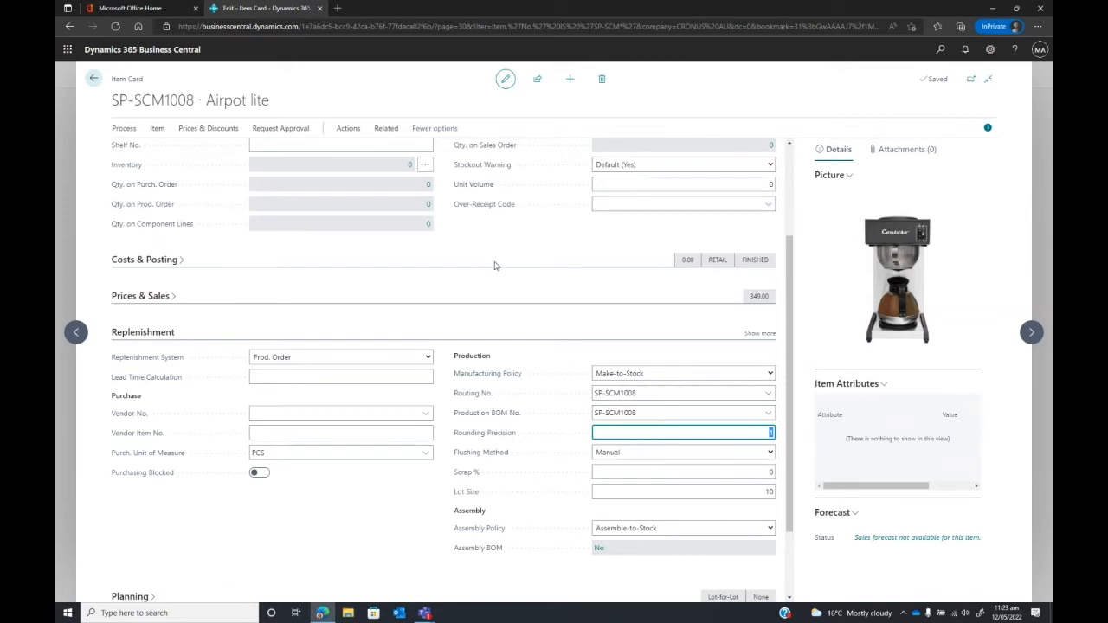
Show the item's costing details and calculate its production standard cost for all levels.
{"action": "left_click", "coordinate": [166, 260]}
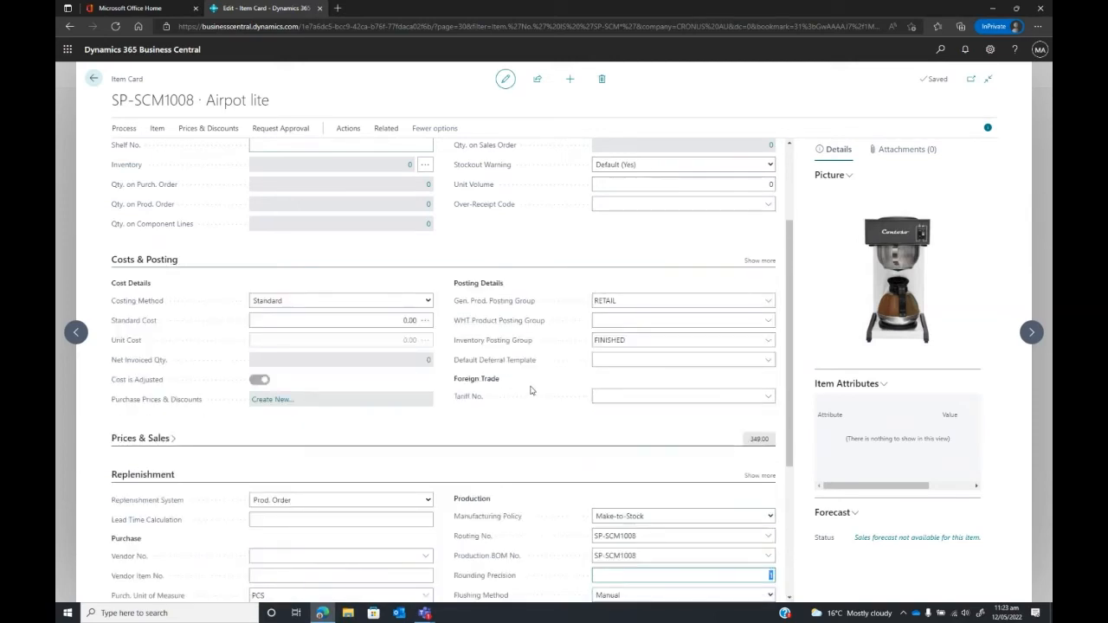
{"action": "left_click", "coordinate": [385, 128]}
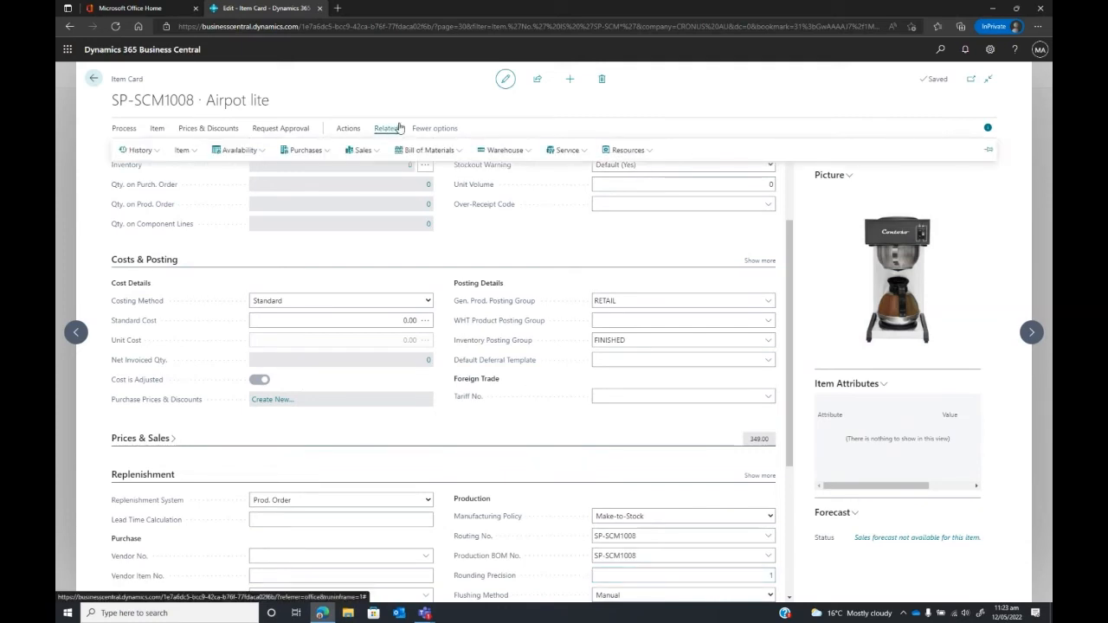
{"action": "left_click", "coordinate": [457, 153]}
{"action": "mouse_move", "coordinate": [453, 229]}
{"action": "left_click", "coordinate": [532, 269]}
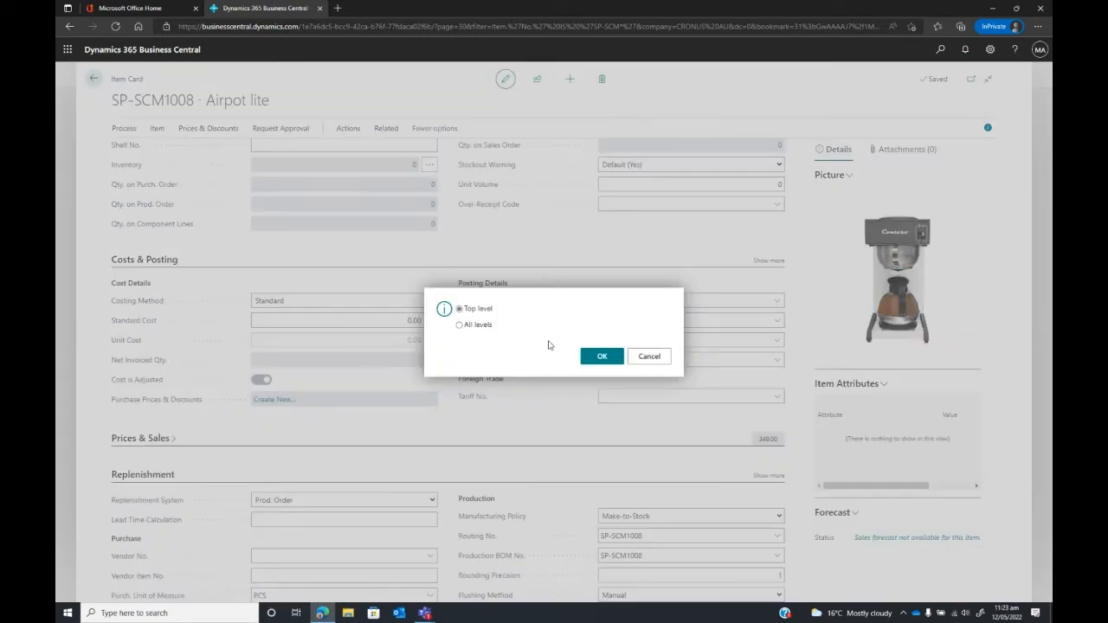
{"action": "left_click", "coordinate": [459, 325]}
{"action": "left_click", "coordinate": [602, 358]}
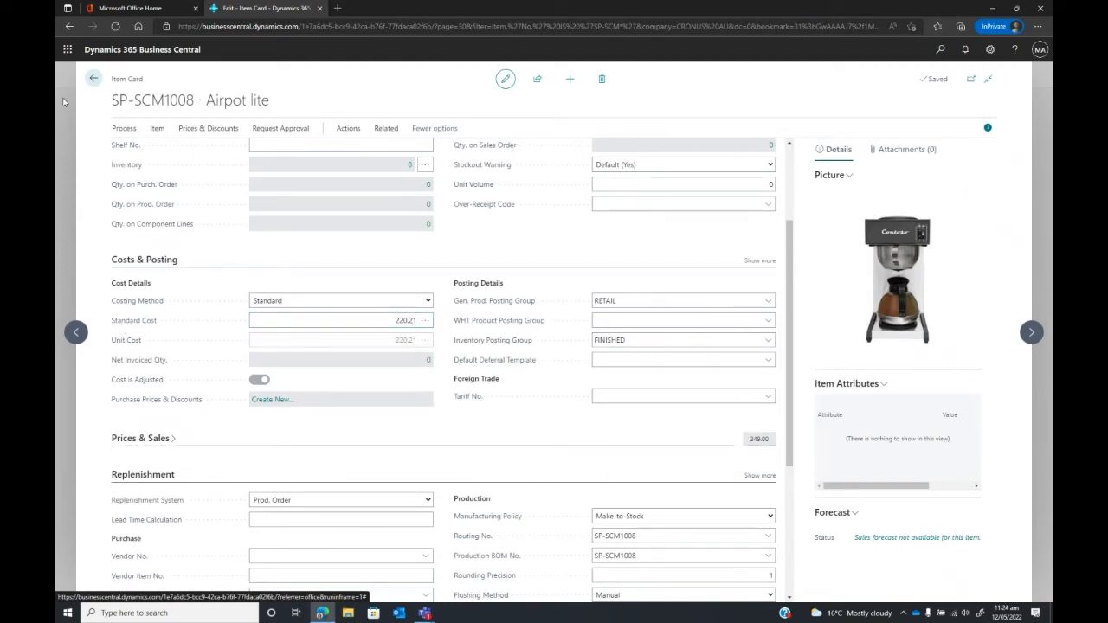
Close the item card, return to the role centre and open the planning worksheet.
{"action": "left_click", "coordinate": [94, 80]}
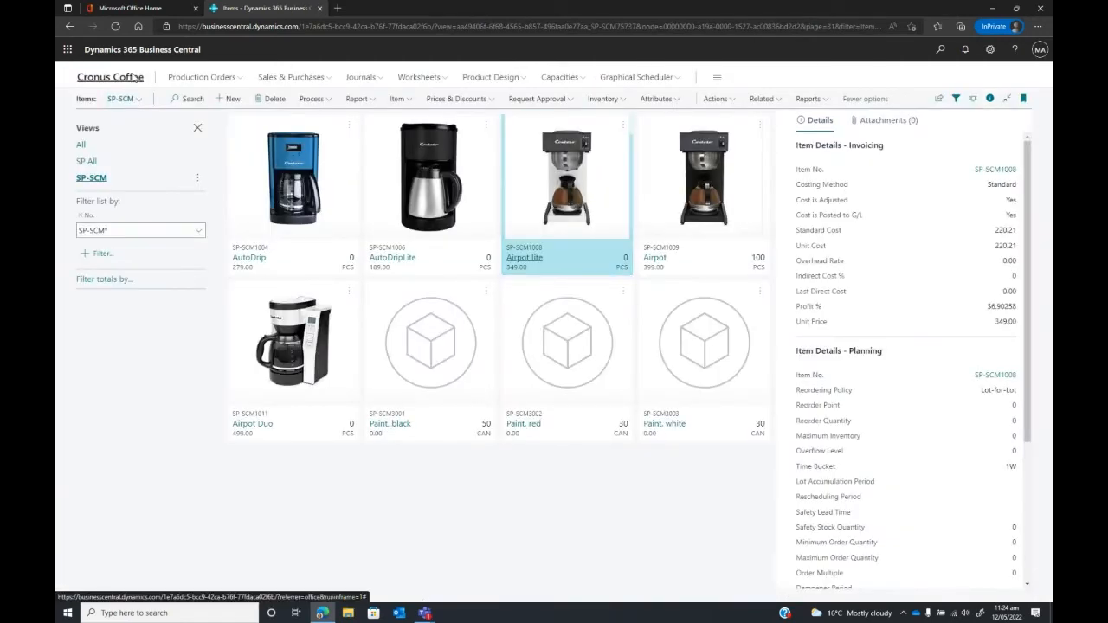
{"action": "left_click", "coordinate": [132, 78]}
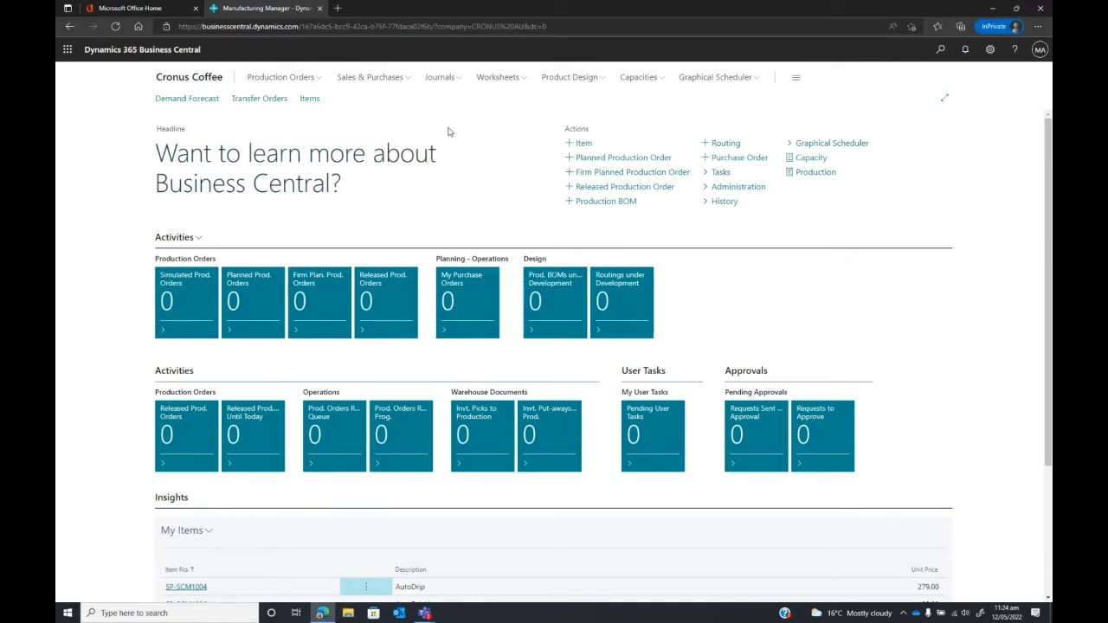
{"action": "left_click", "coordinate": [510, 77]}
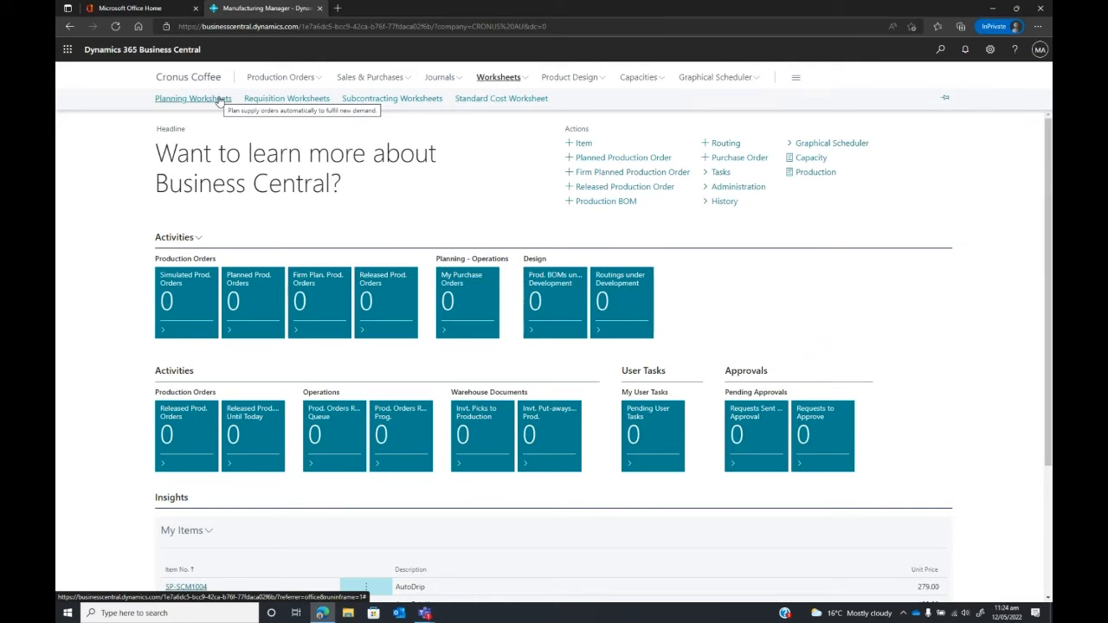
{"action": "left_click", "coordinate": [220, 99]}
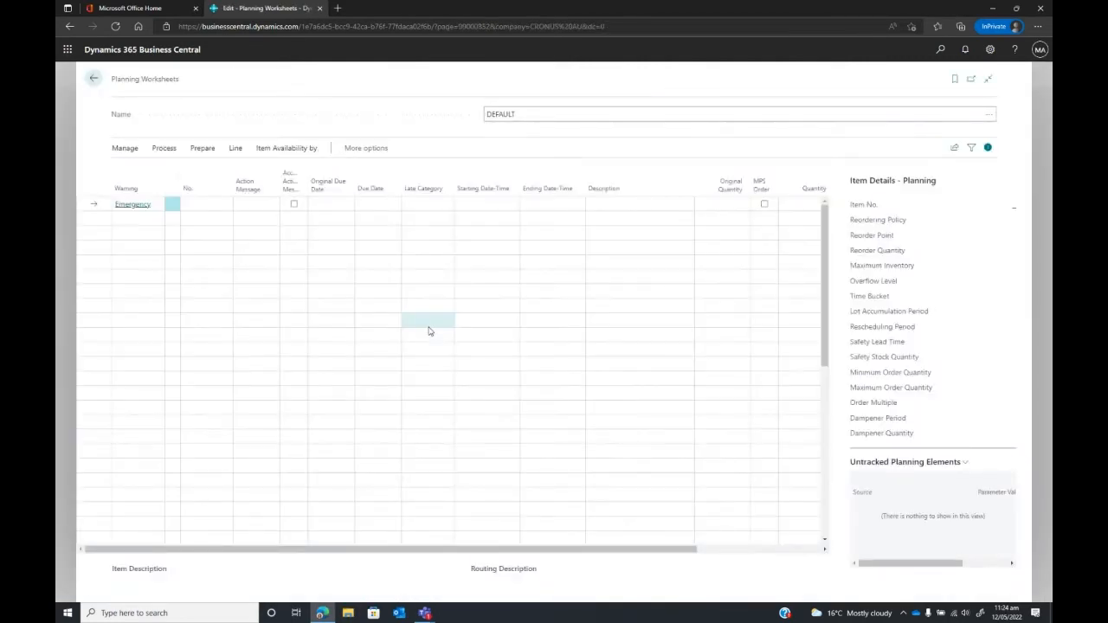
Calculate the regenerative plan for SP* items from 1/01/2022 to 31/05/2022 with MPS on, MRP off and forecast COFMACH.
{"action": "left_click", "coordinate": [201, 148]}
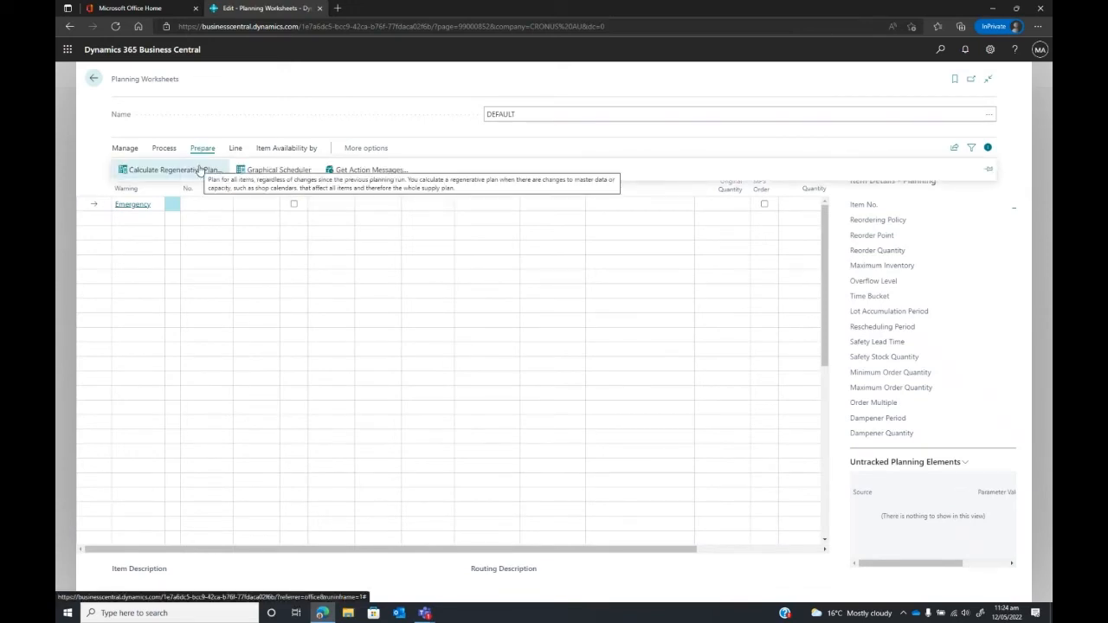
{"action": "left_click", "coordinate": [200, 169]}
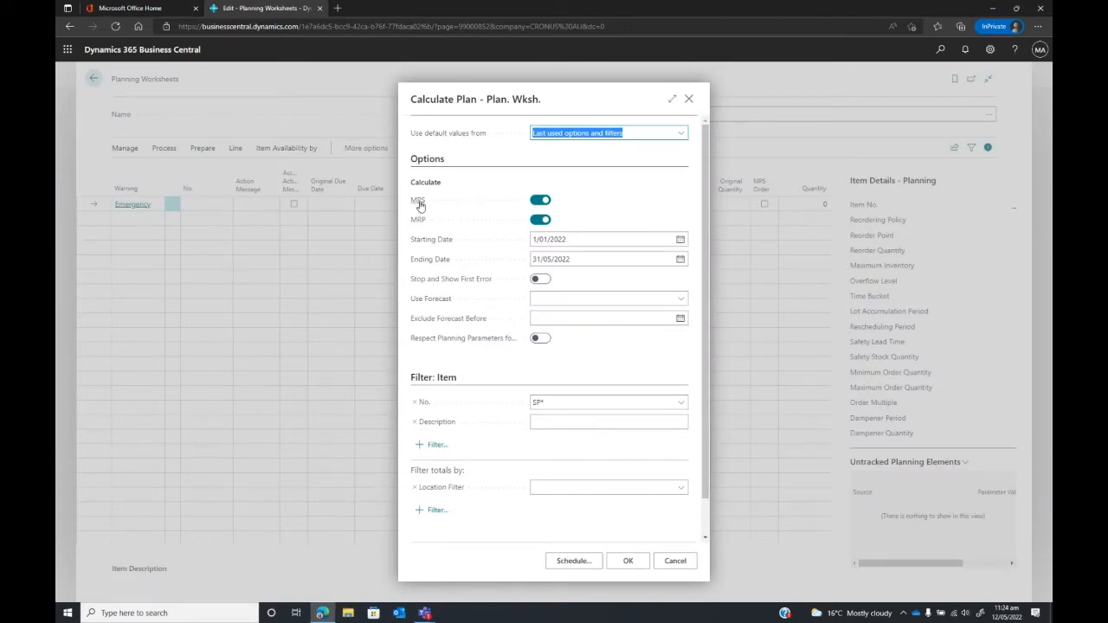
{"action": "mouse_move", "coordinate": [420, 205]}
{"action": "mouse_move", "coordinate": [419, 224]}
{"action": "left_click", "coordinate": [539, 220]}
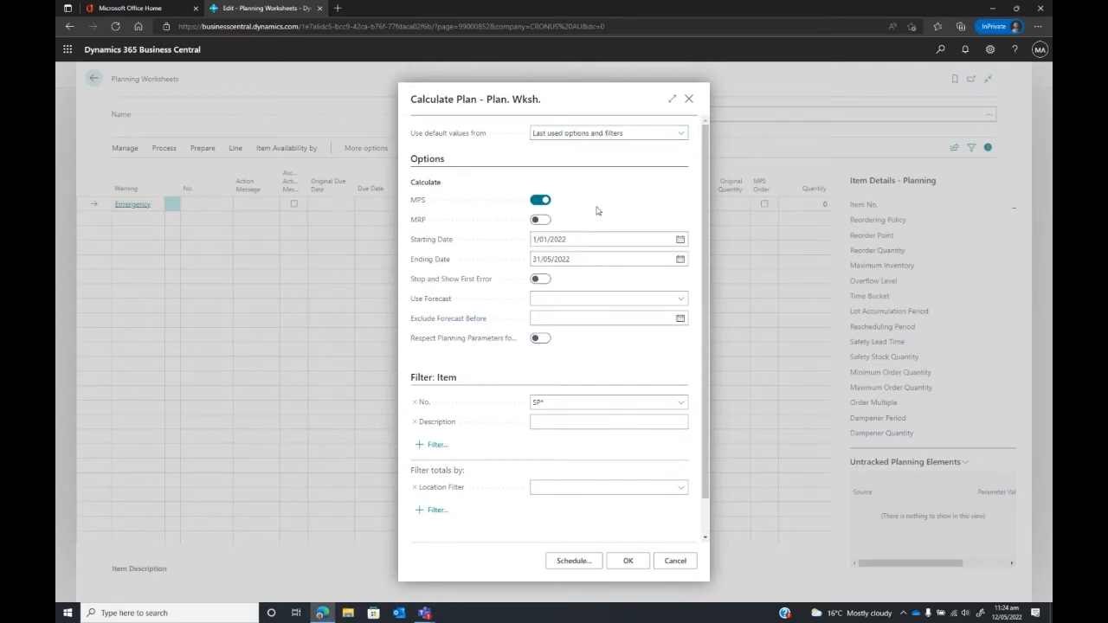
{"action": "left_click", "coordinate": [681, 300]}
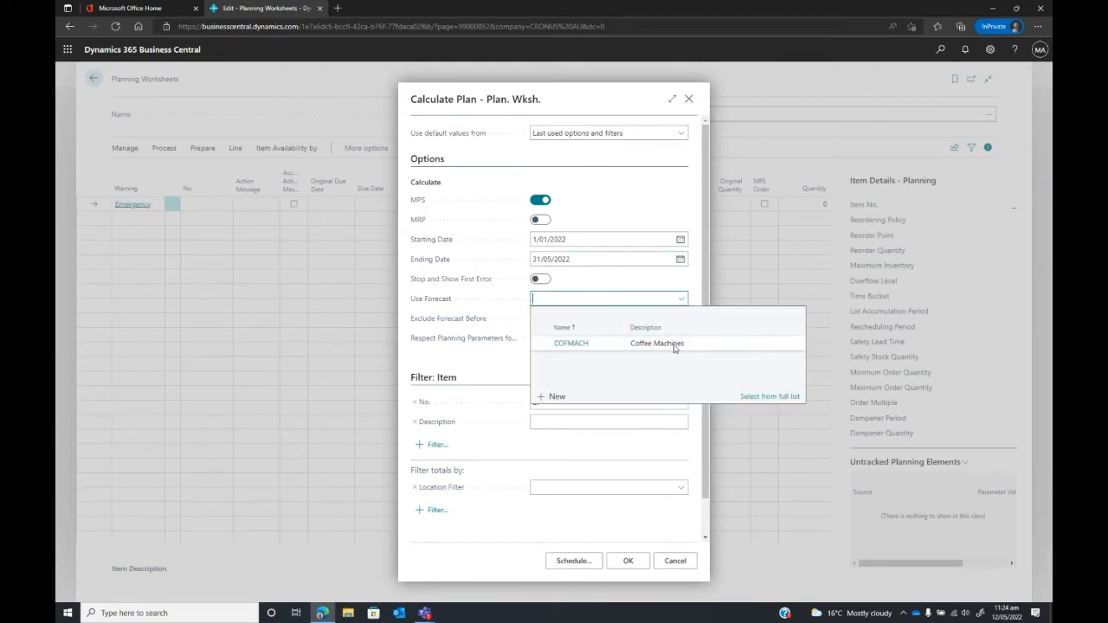
{"action": "left_click", "coordinate": [673, 346]}
{"action": "key", "text": "Tab"}
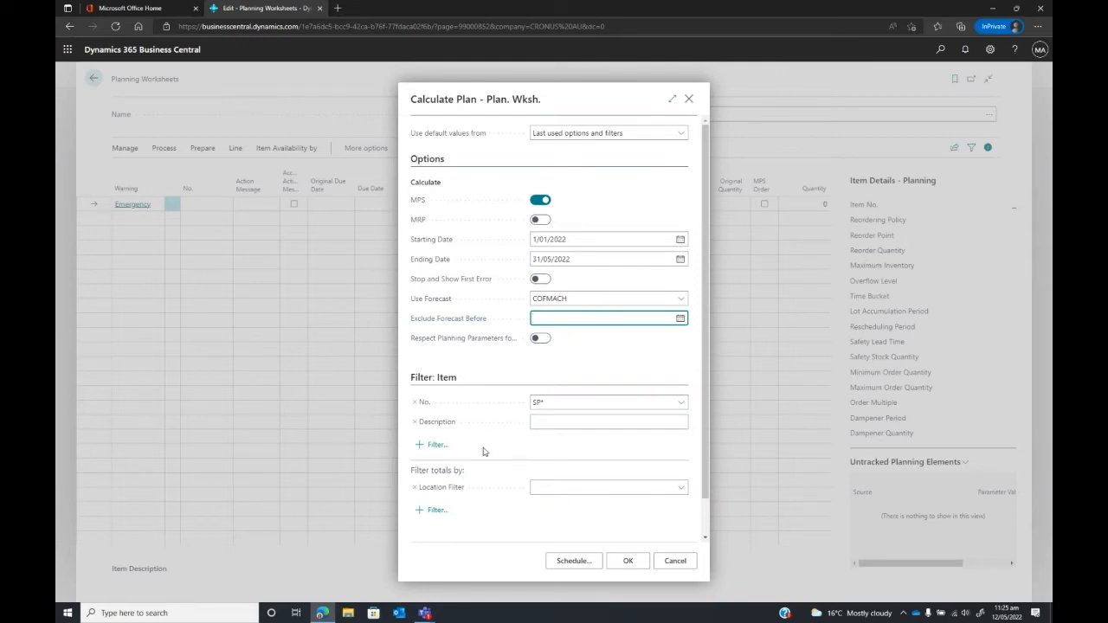
{"action": "left_click", "coordinate": [627, 563]}
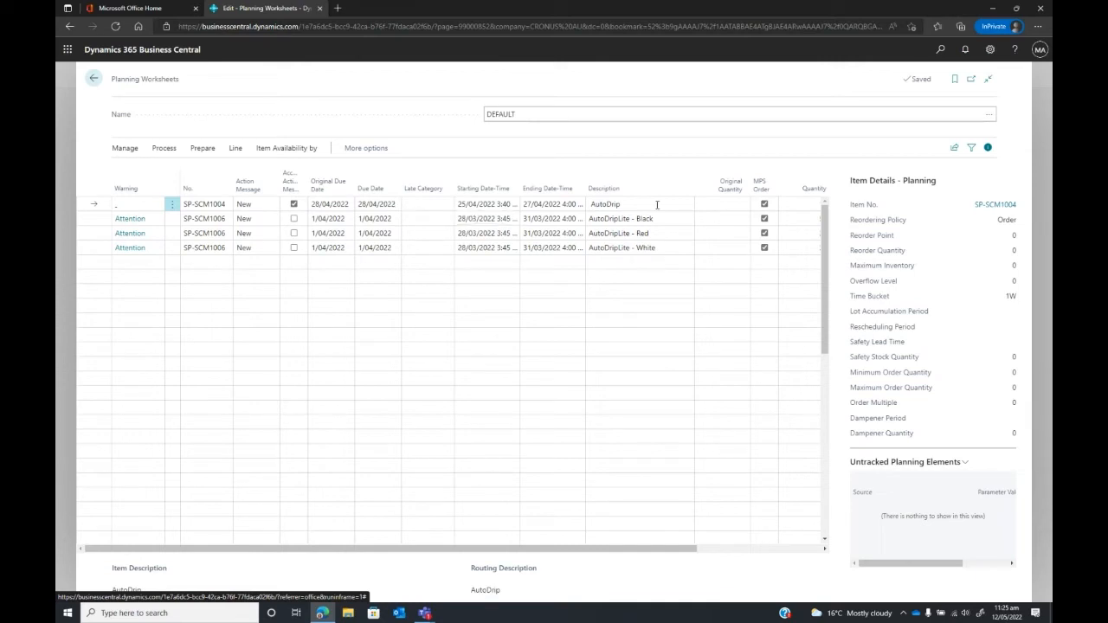
Review the planning lines' quantities and order references, and accept the action messages for AutoDripLite Black, Red and White.
{"action": "left_click_drag", "start_coordinate": [686, 551], "coordinate": [821, 558]}
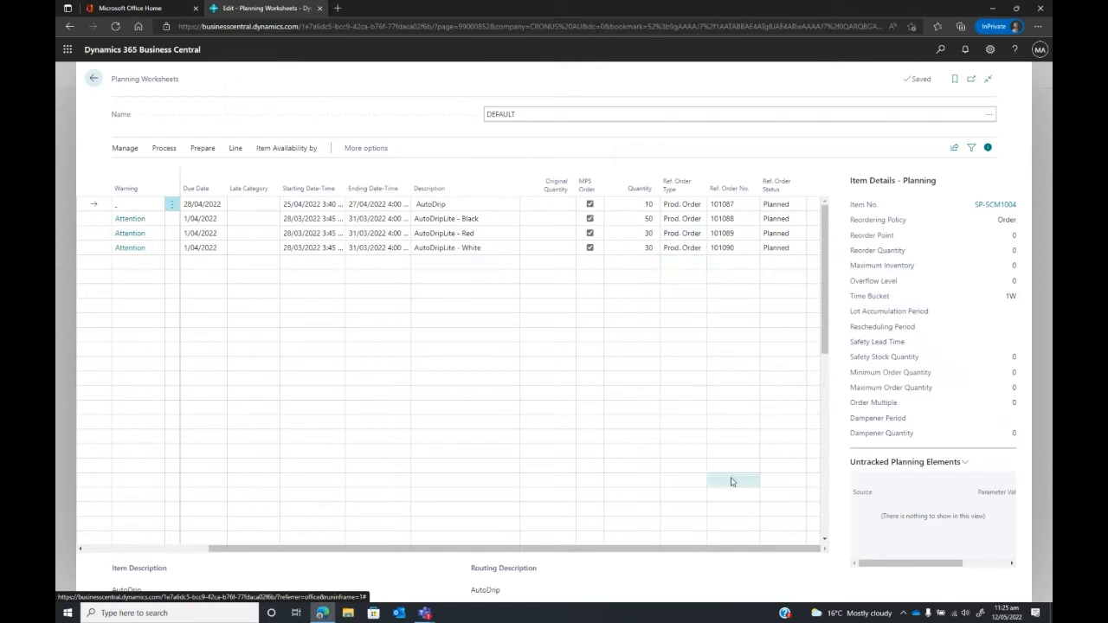
{"action": "left_click_drag", "start_coordinate": [750, 551], "coordinate": [501, 554]}
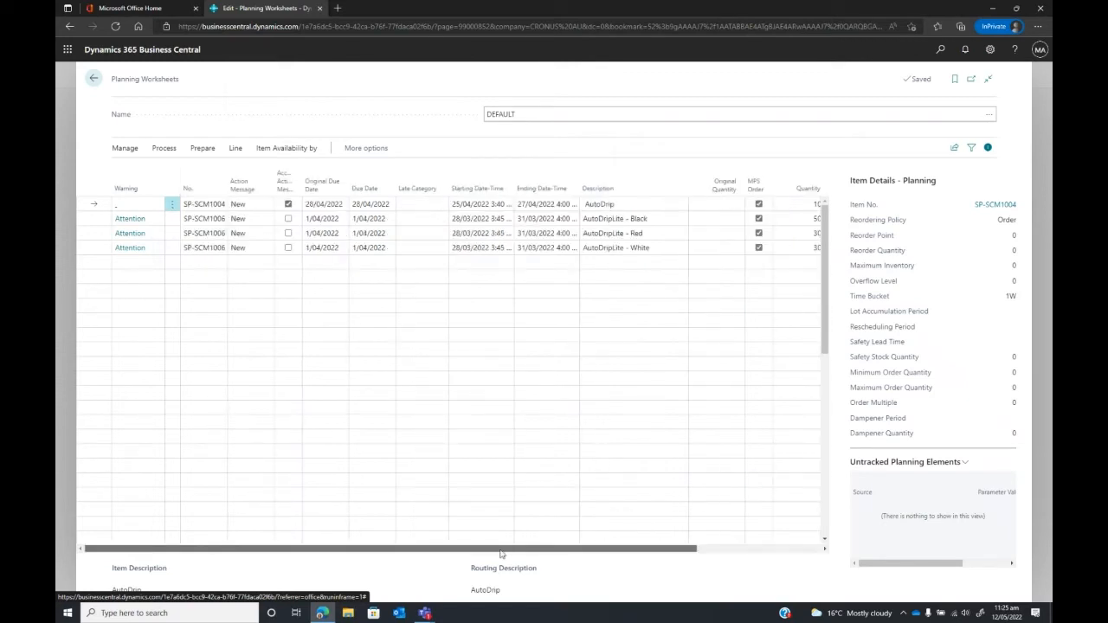
{"action": "left_click", "coordinate": [294, 219]}
{"action": "left_click", "coordinate": [293, 234]}
{"action": "left_click", "coordinate": [293, 248]}
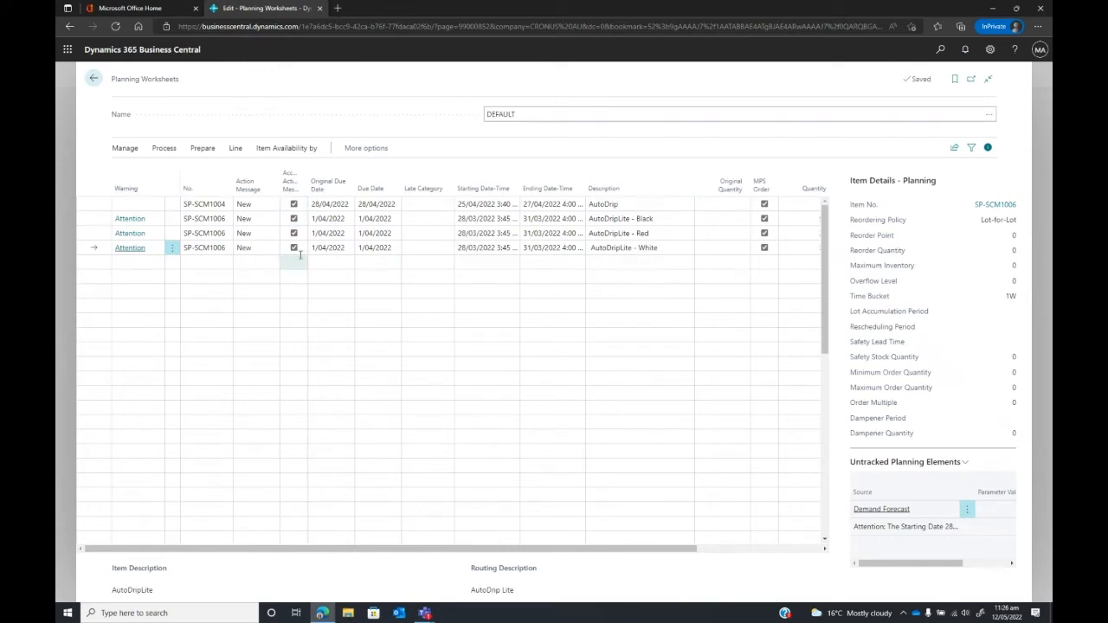
Carry out the accepted action messages, creating production orders with the Firm Planned option.
{"action": "left_click", "coordinate": [160, 149]}
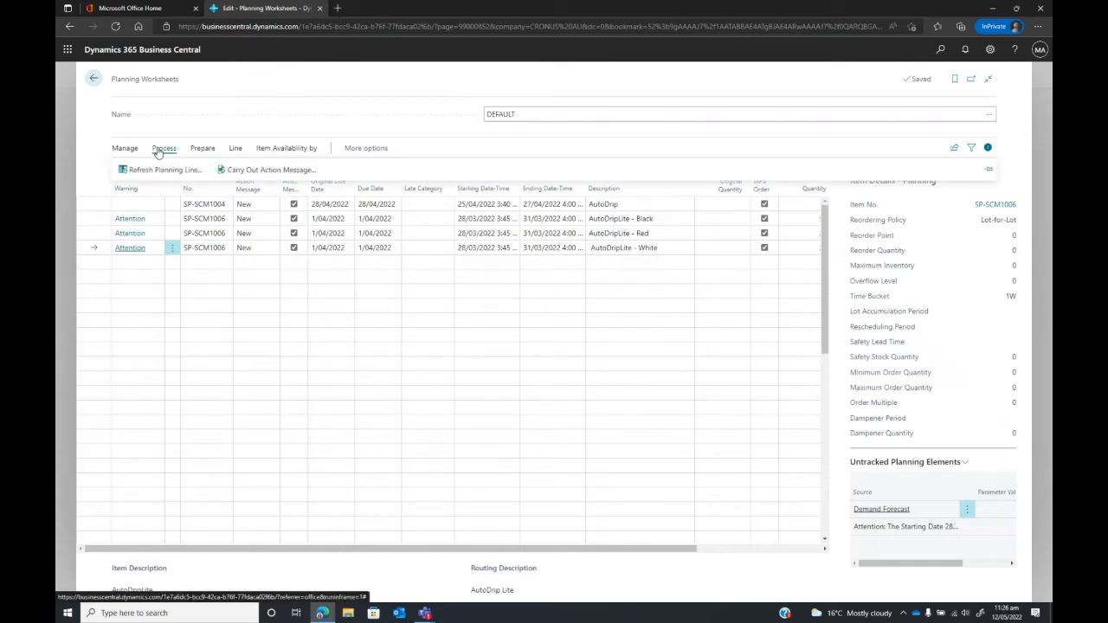
{"action": "left_click", "coordinate": [248, 172]}
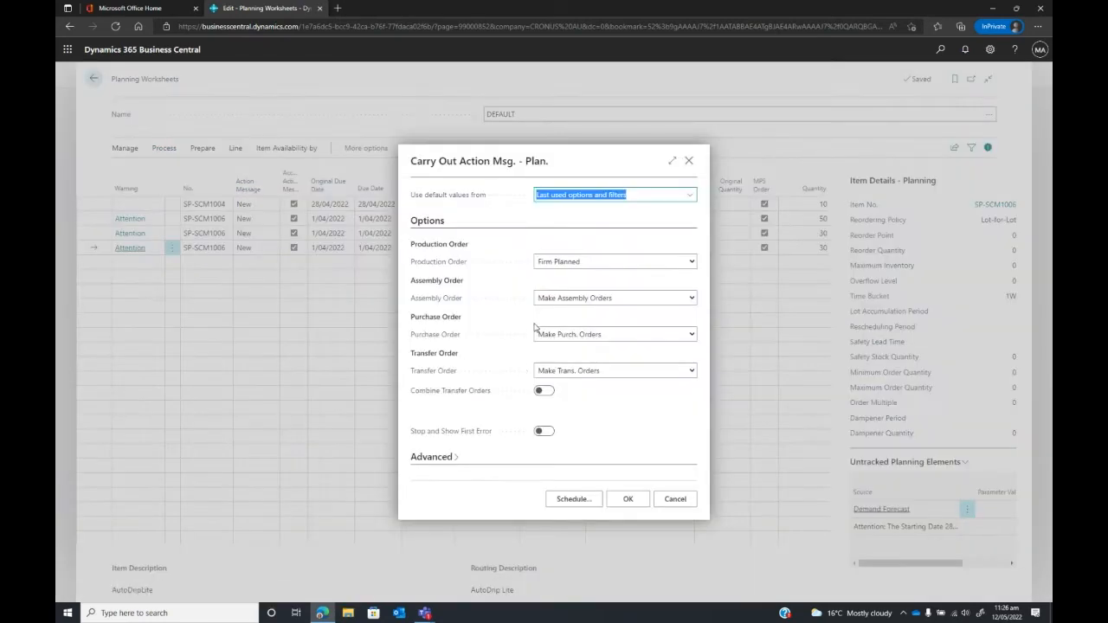
{"action": "left_click", "coordinate": [612, 264]}
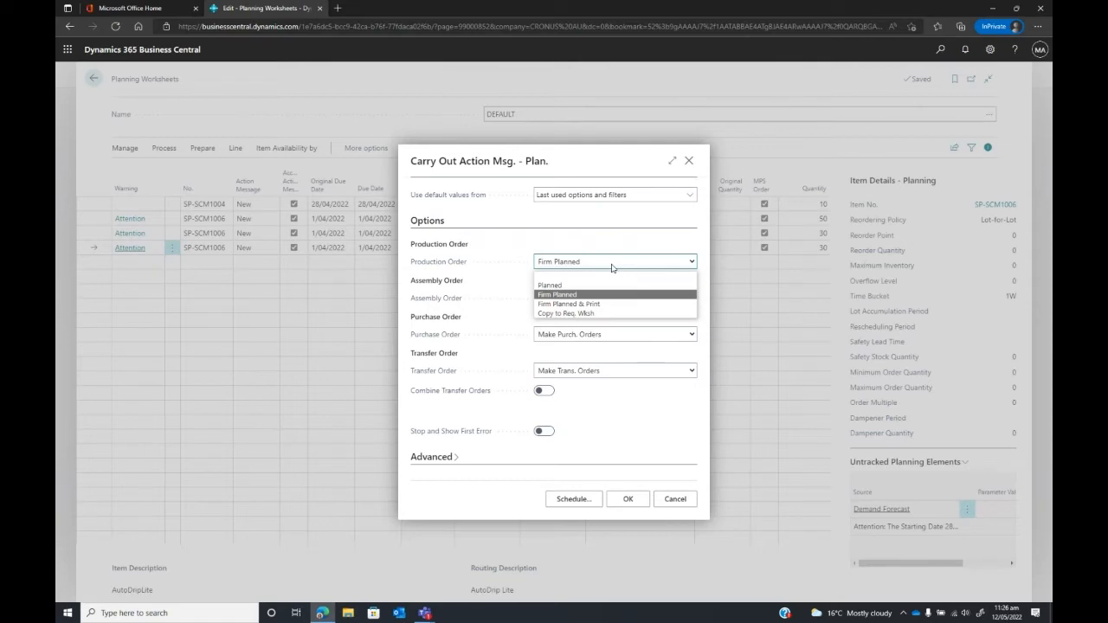
{"action": "left_click", "coordinate": [611, 264]}
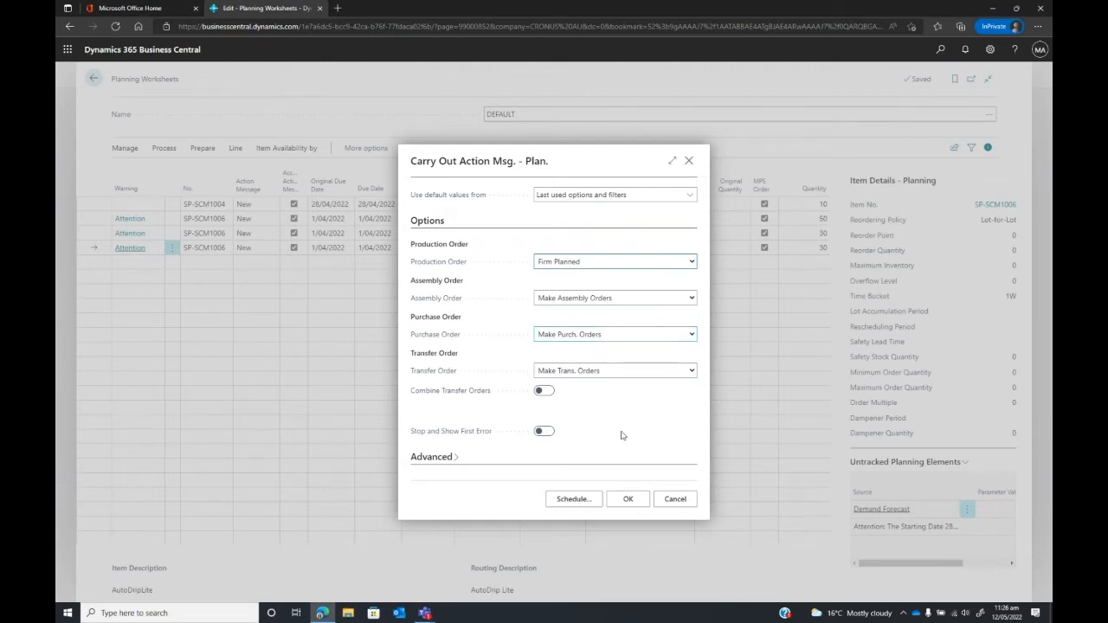
{"action": "left_click", "coordinate": [634, 501]}
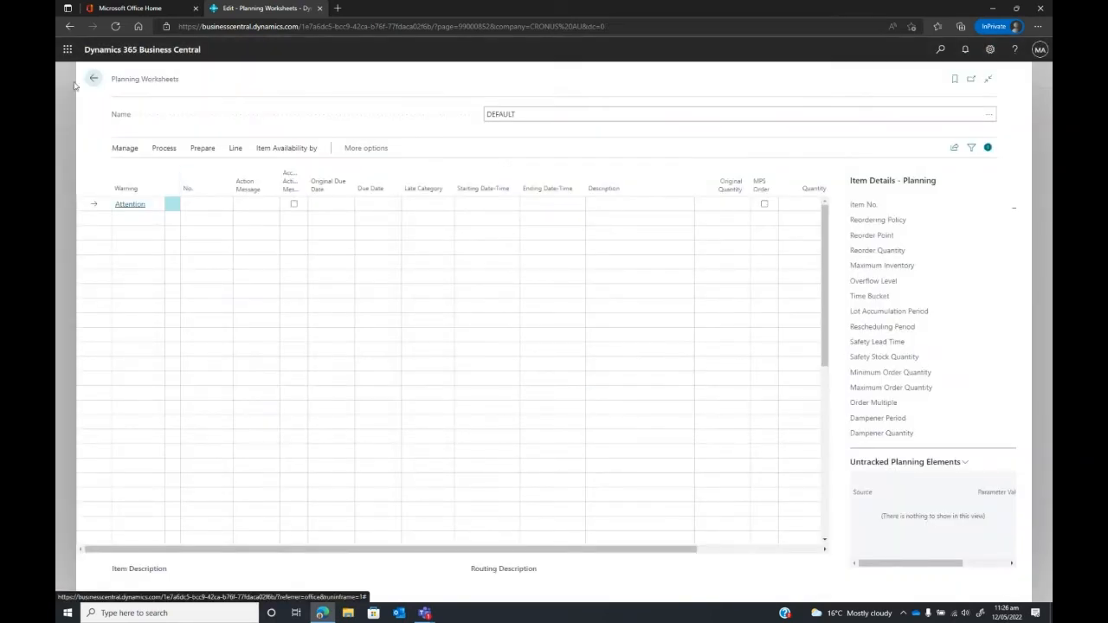
Leave the planning worksheet, review the list of firm planned production orders, and return to the role centre.
{"action": "left_click", "coordinate": [94, 78]}
{"action": "left_click", "coordinate": [180, 78]}
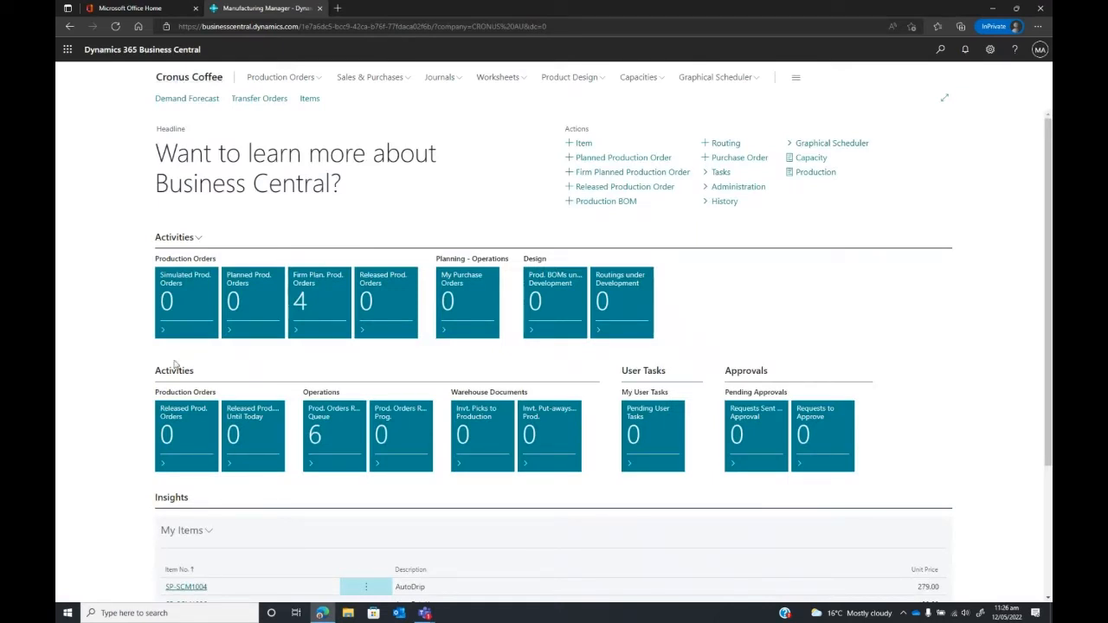
{"action": "left_click", "coordinate": [323, 302]}
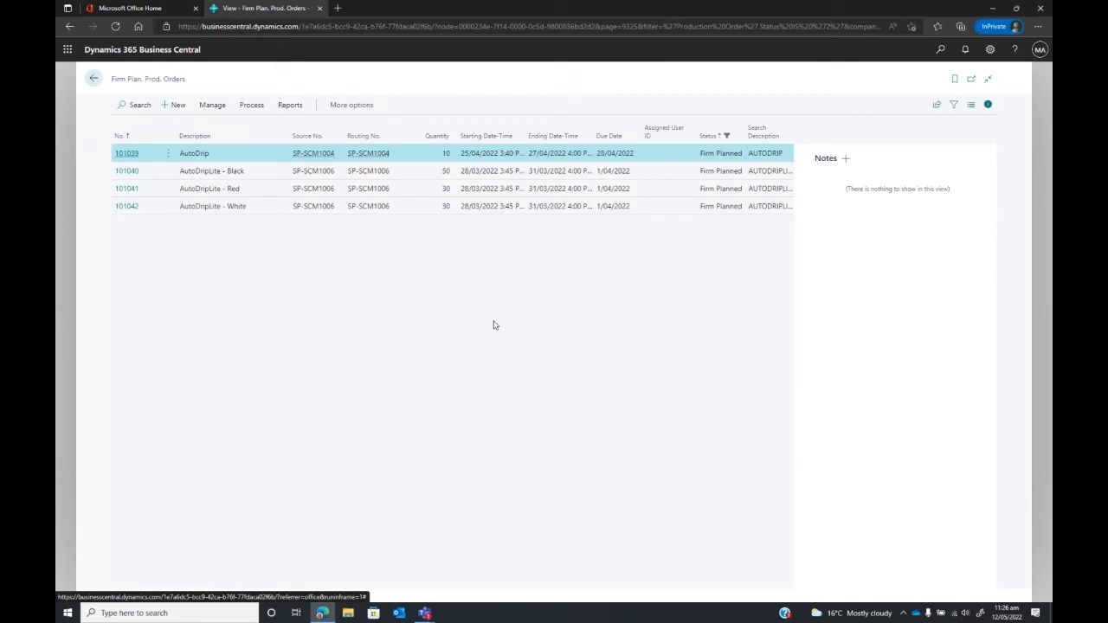
{"action": "left_click", "coordinate": [94, 78]}
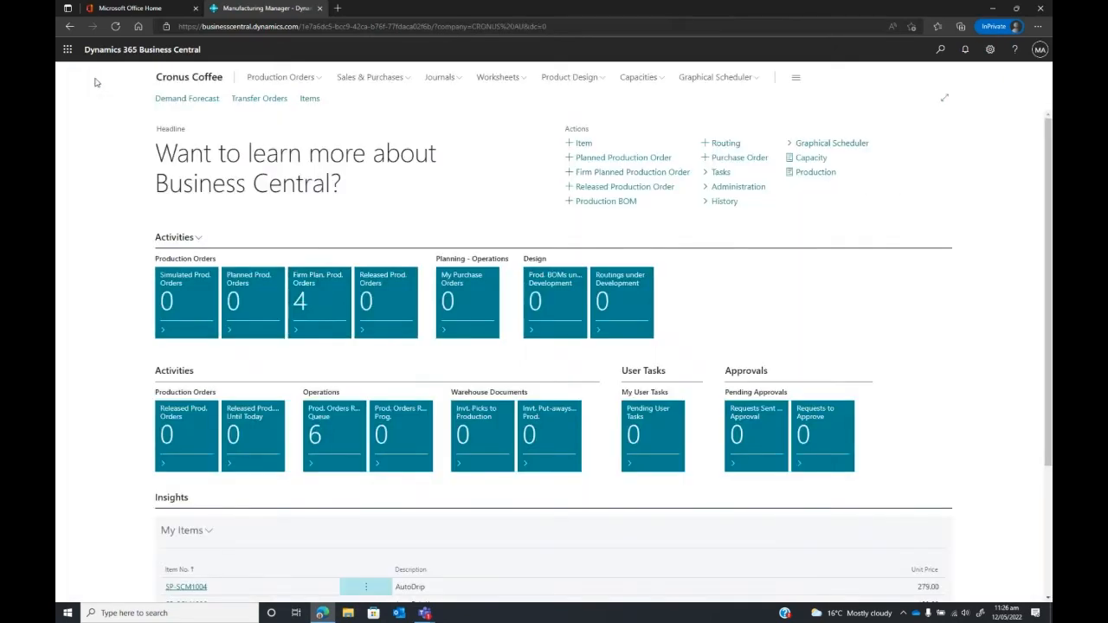
Review the queued production order routing operations in the expanded view and return to the role centre.
{"action": "left_click", "coordinate": [332, 436]}
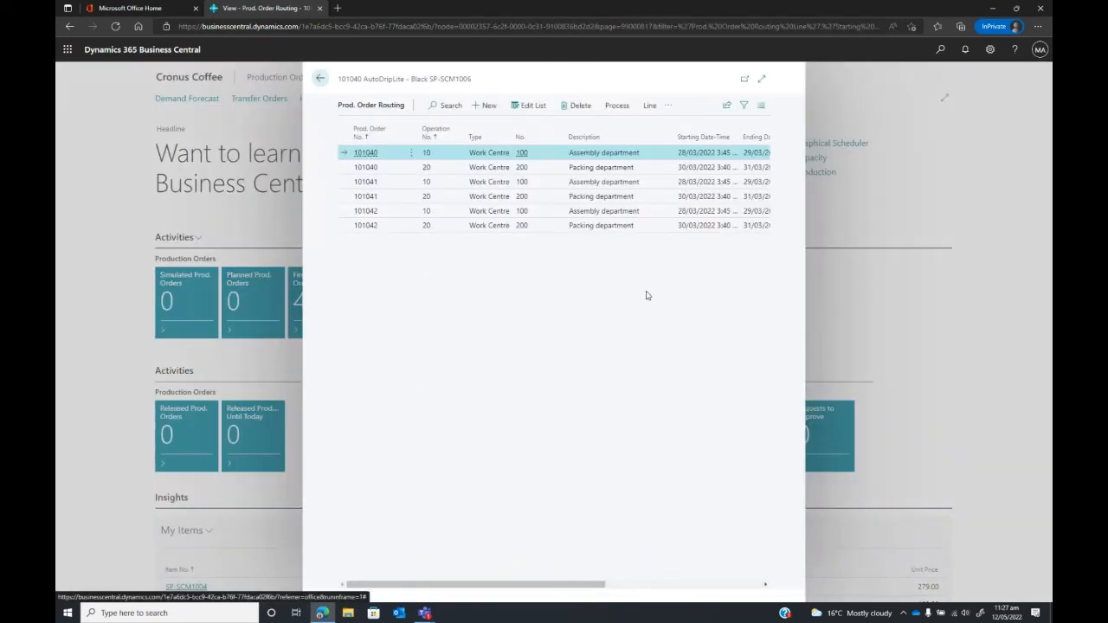
{"action": "left_click", "coordinate": [761, 80]}
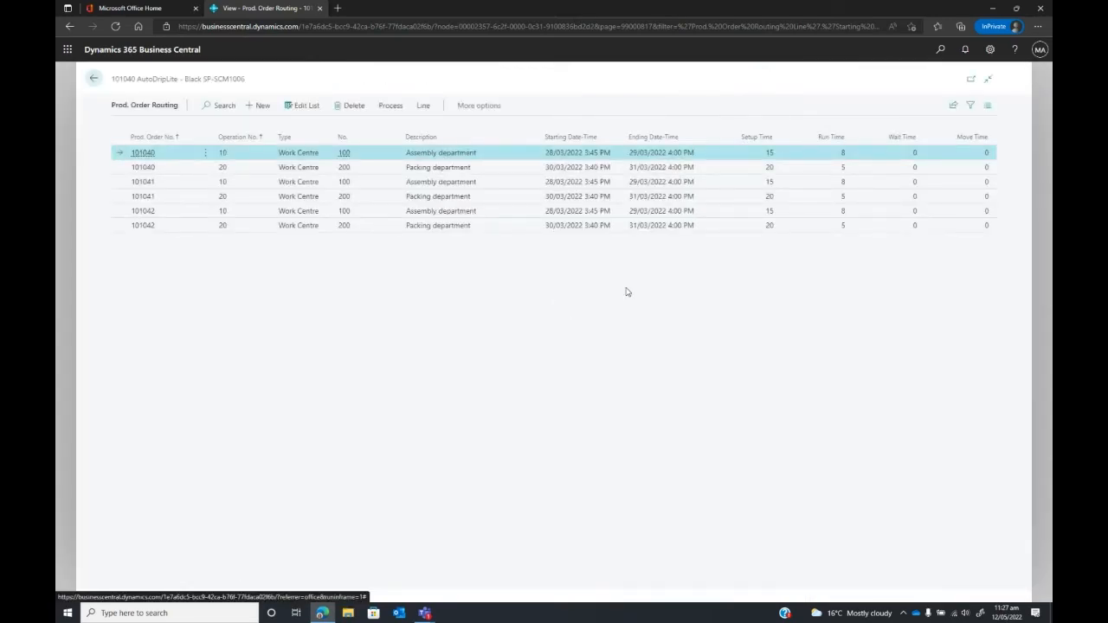
{"action": "left_click", "coordinate": [95, 78]}
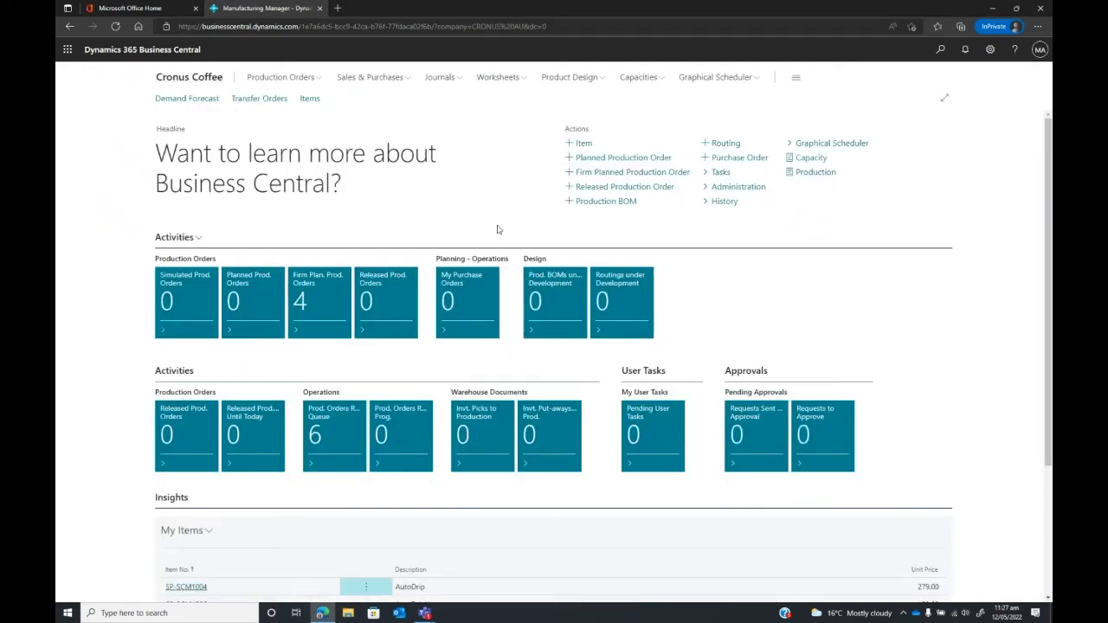
Create a firm planned production order for item SP-SCM1009 (Airpot) with a quantity of 10, keeping the due date 1/04/2022.
{"action": "left_click", "coordinate": [661, 175]}
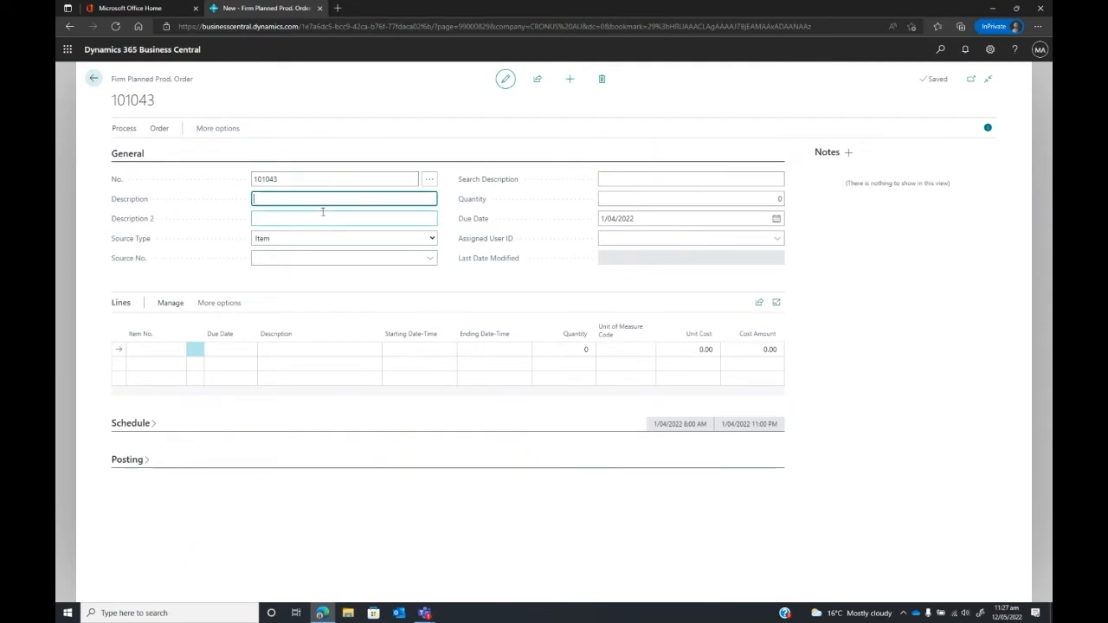
{"action": "left_click", "coordinate": [431, 259]}
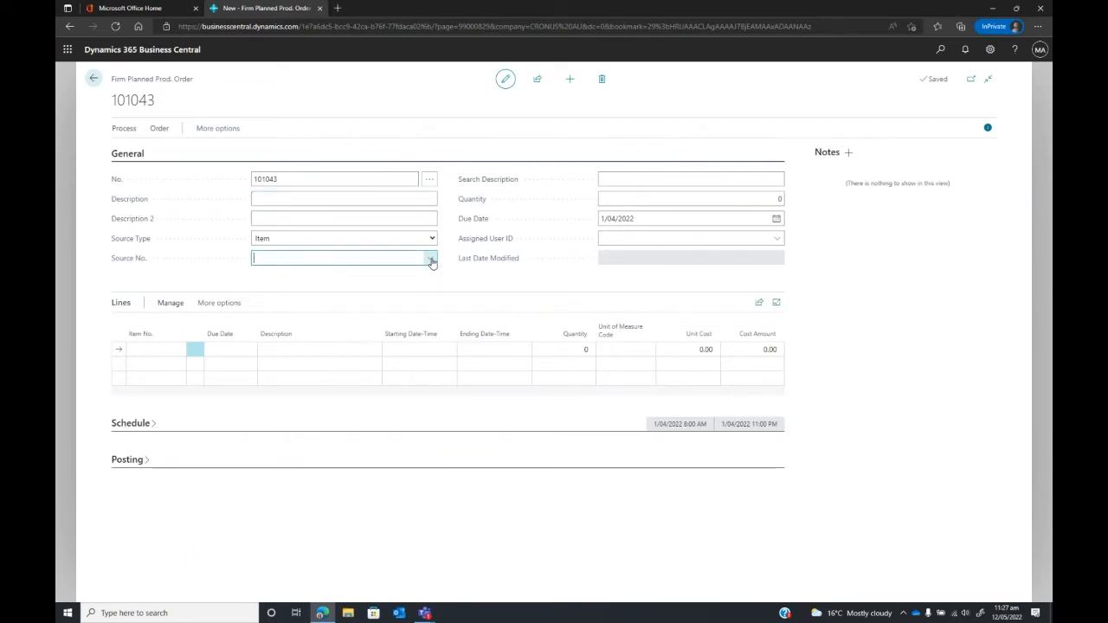
{"action": "type", "text": "Sp-SCM"}
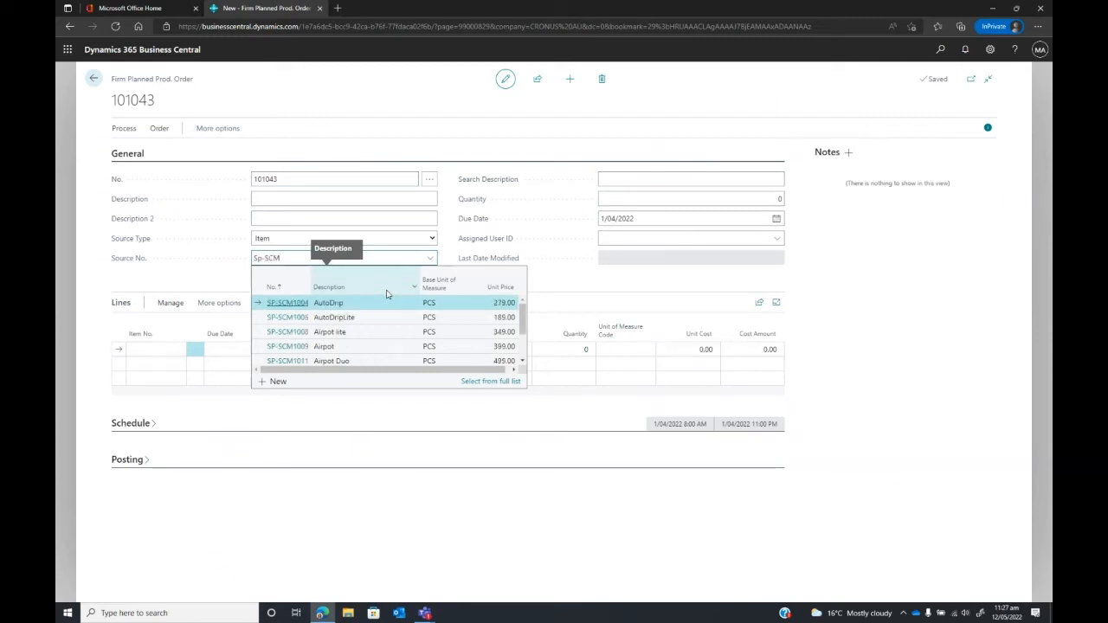
{"action": "left_click", "coordinate": [379, 349]}
{"action": "key", "text": "Tab"}
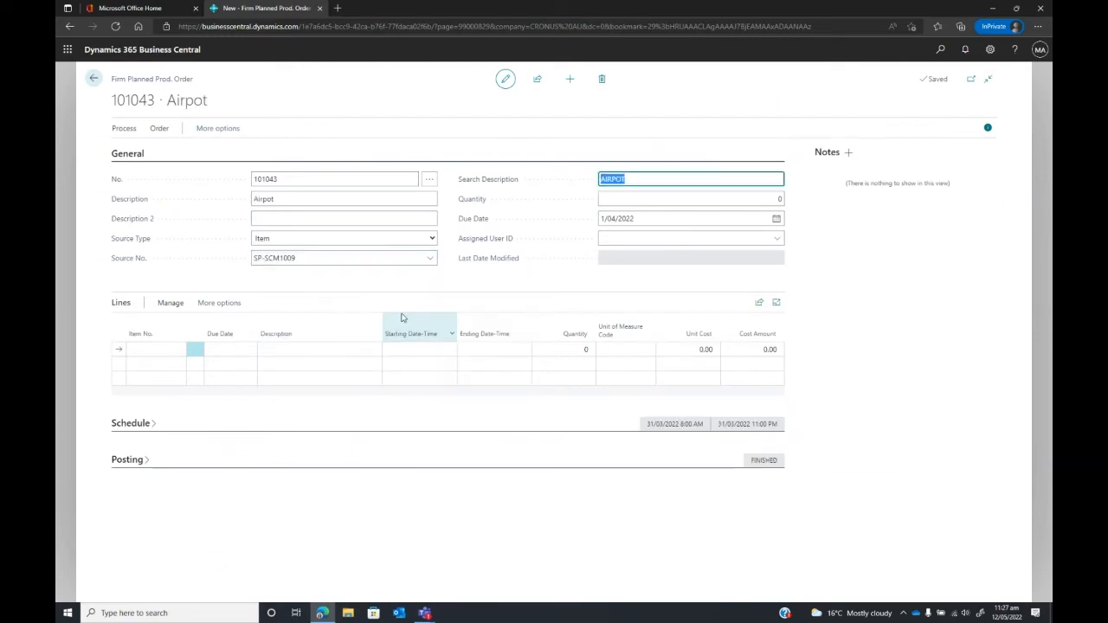
{"action": "key", "text": "Tab"}
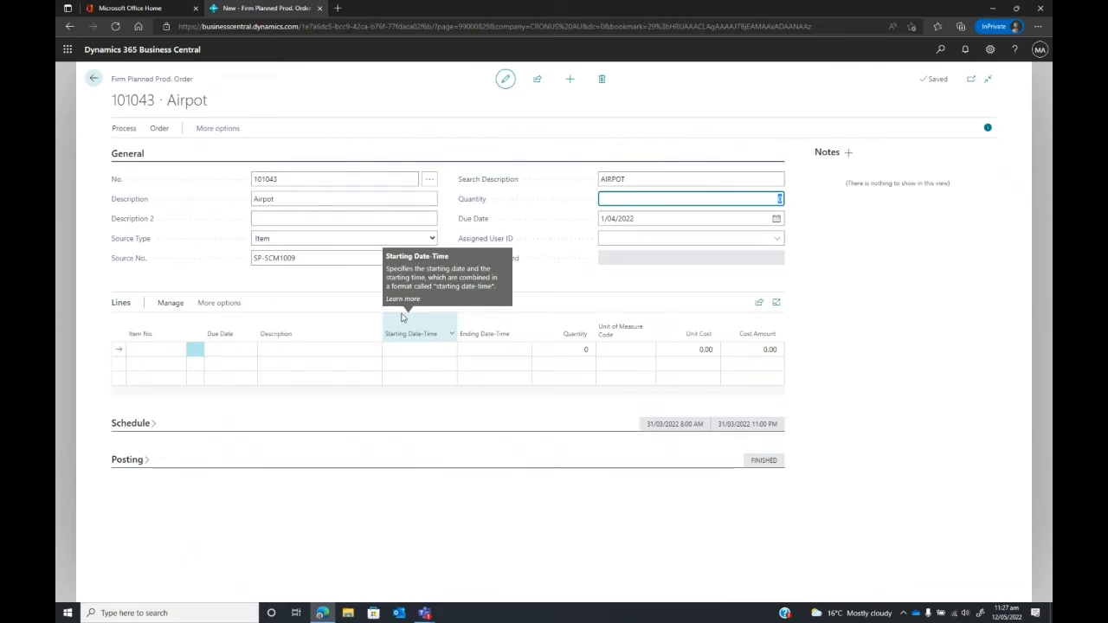
{"action": "type", "text": "10"}
{"action": "key", "text": "Tab"}
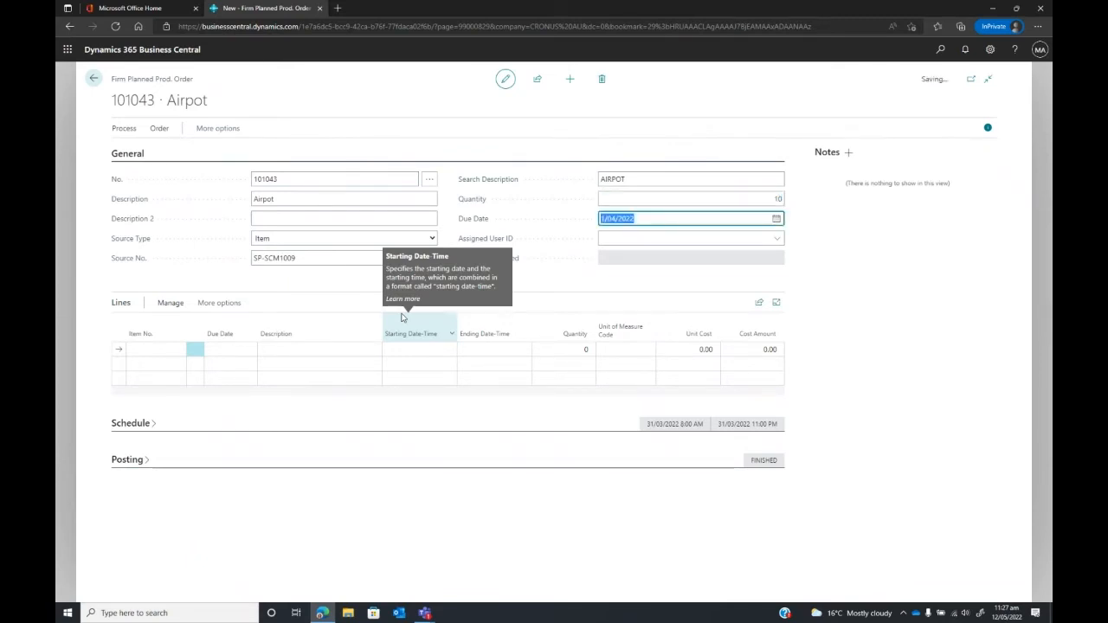
{"action": "key", "text": "Tab"}
Refresh the Airpot production order with scheduling direction Back, calculating lines, routings and component need.
{"action": "left_click", "coordinate": [124, 129]}
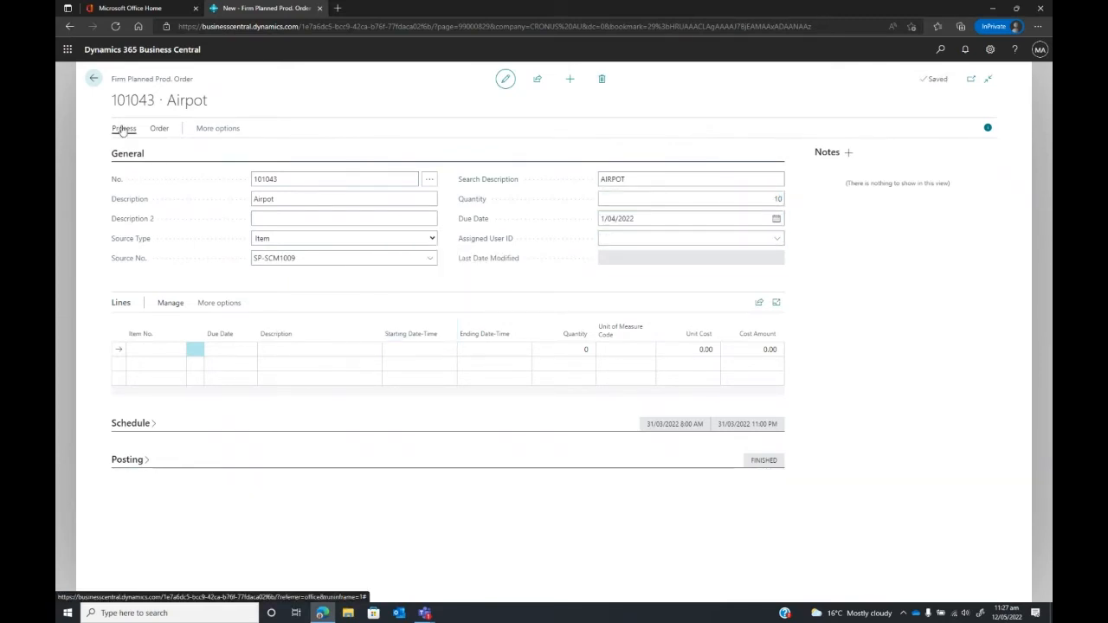
{"action": "left_click", "coordinate": [156, 150]}
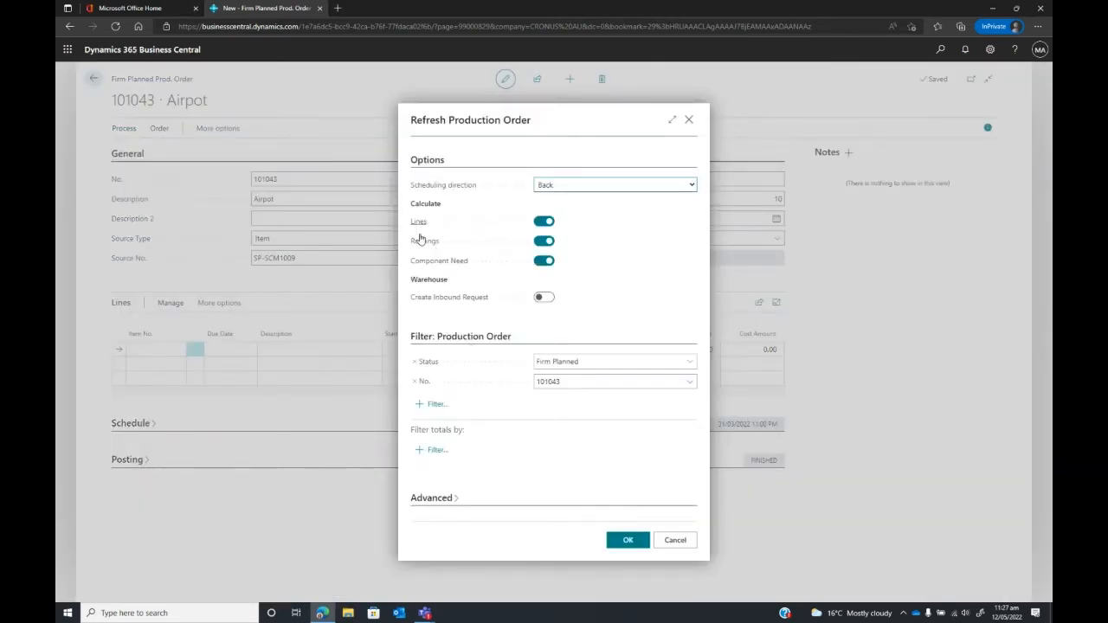
{"action": "left_click", "coordinate": [693, 186]}
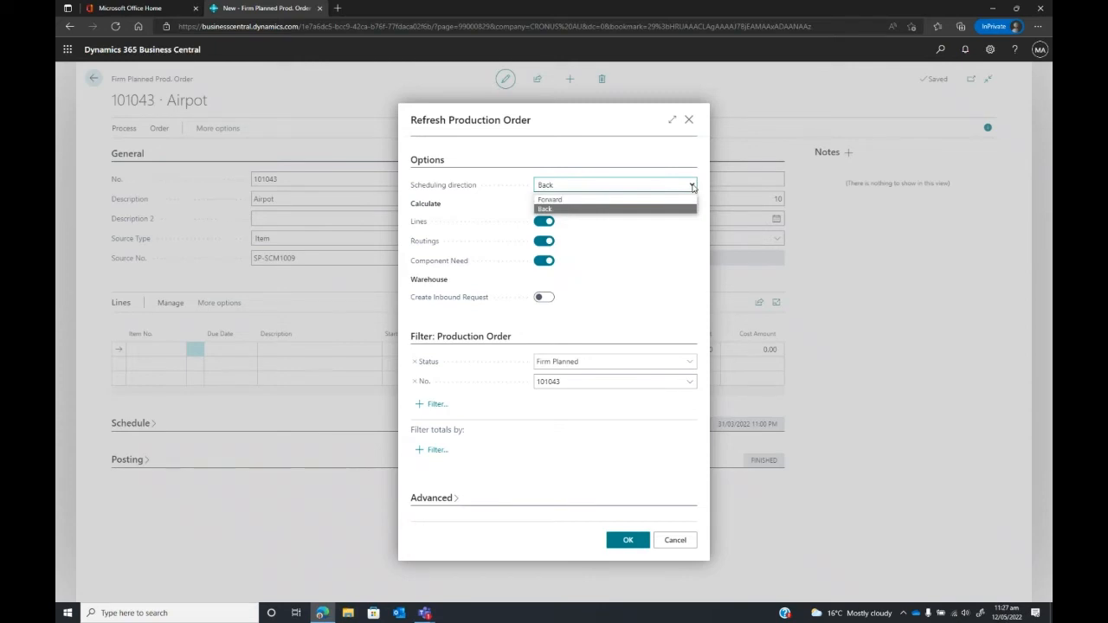
{"action": "left_click", "coordinate": [693, 185]}
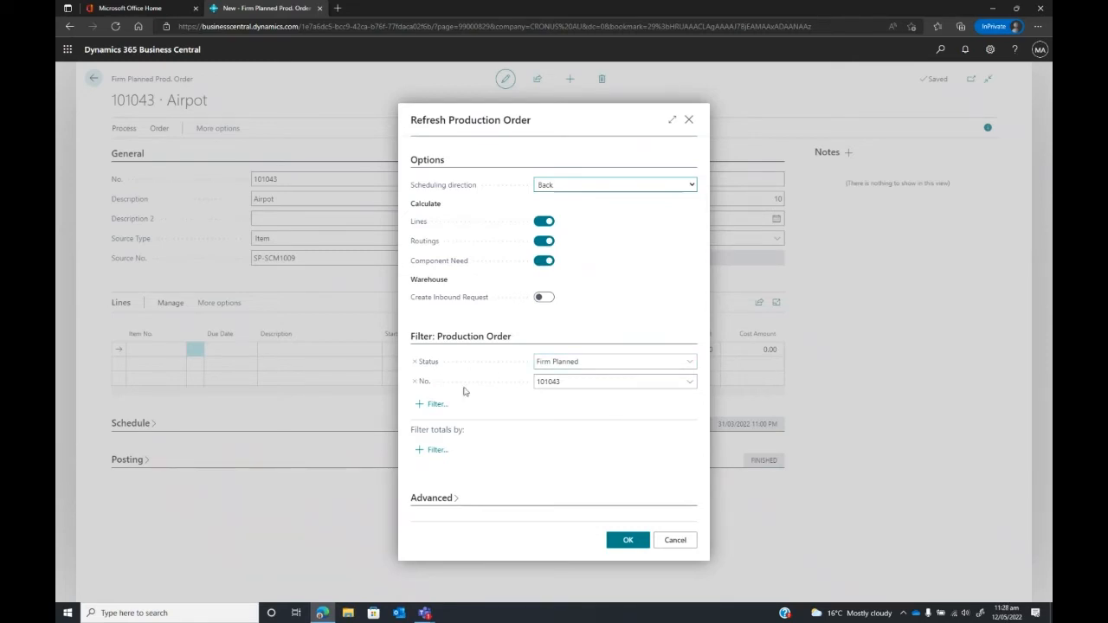
{"action": "left_click", "coordinate": [629, 541]}
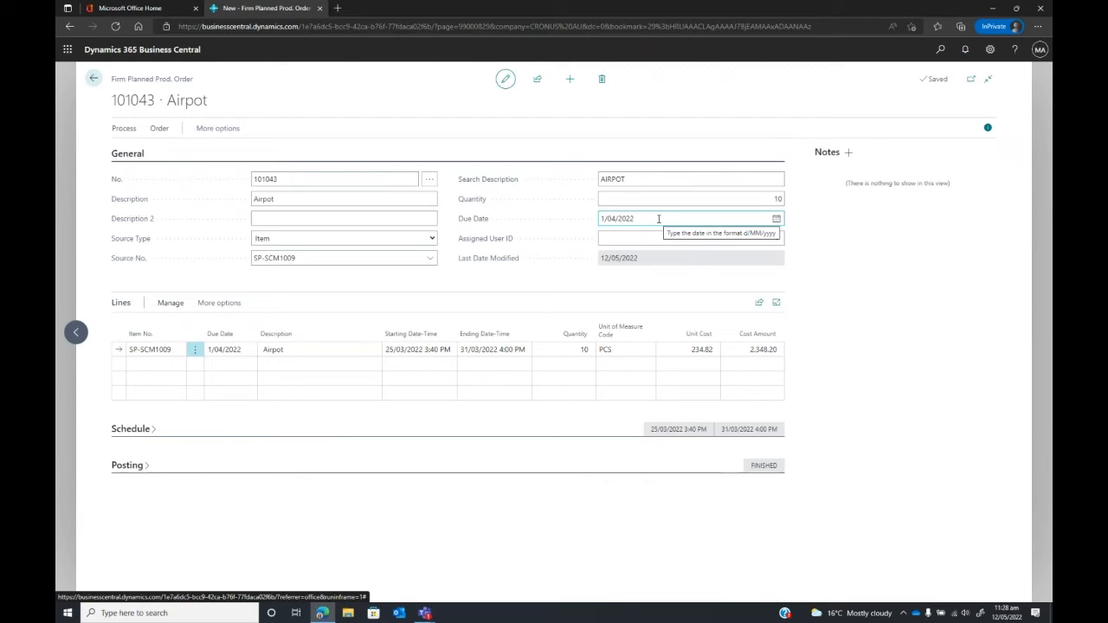
Set the Airpot production order's quantity to 50 and refresh the order again with backward scheduling.
{"action": "left_click", "coordinate": [774, 199]}
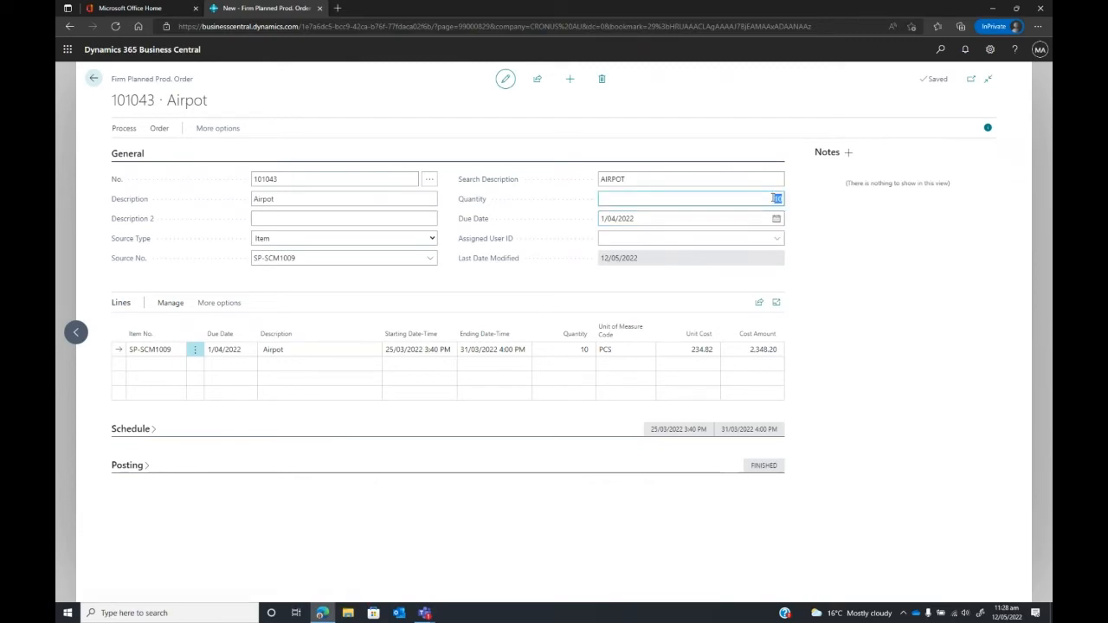
{"action": "type", "text": "5"}
{"action": "key", "text": "Tab"}
{"action": "key", "text": "Tab"}
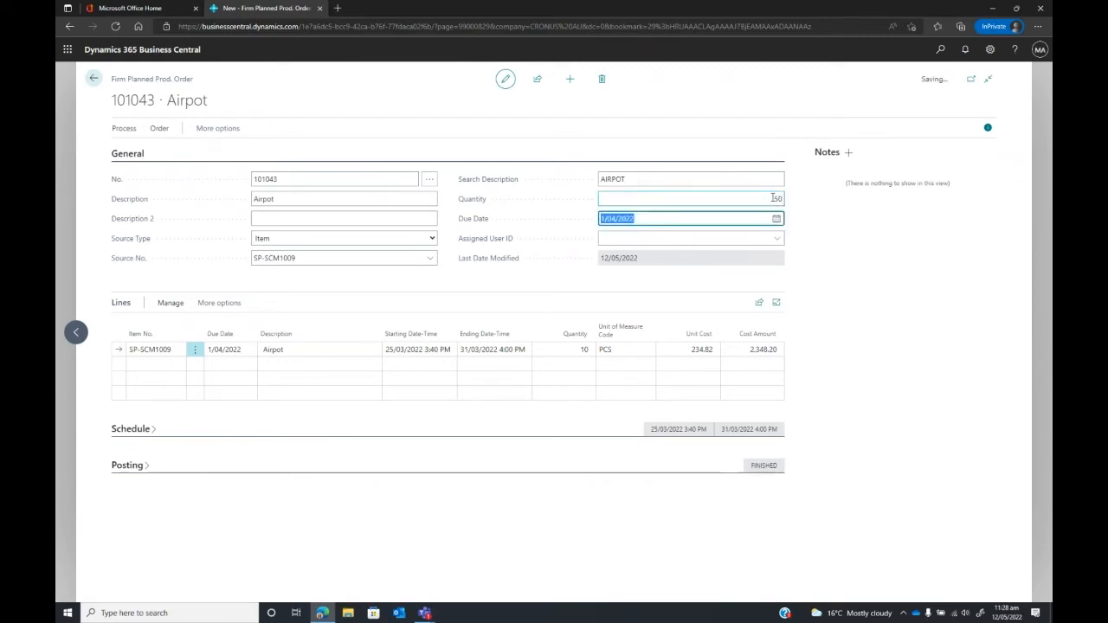
{"action": "left_click", "coordinate": [123, 130]}
{"action": "left_click", "coordinate": [150, 151]}
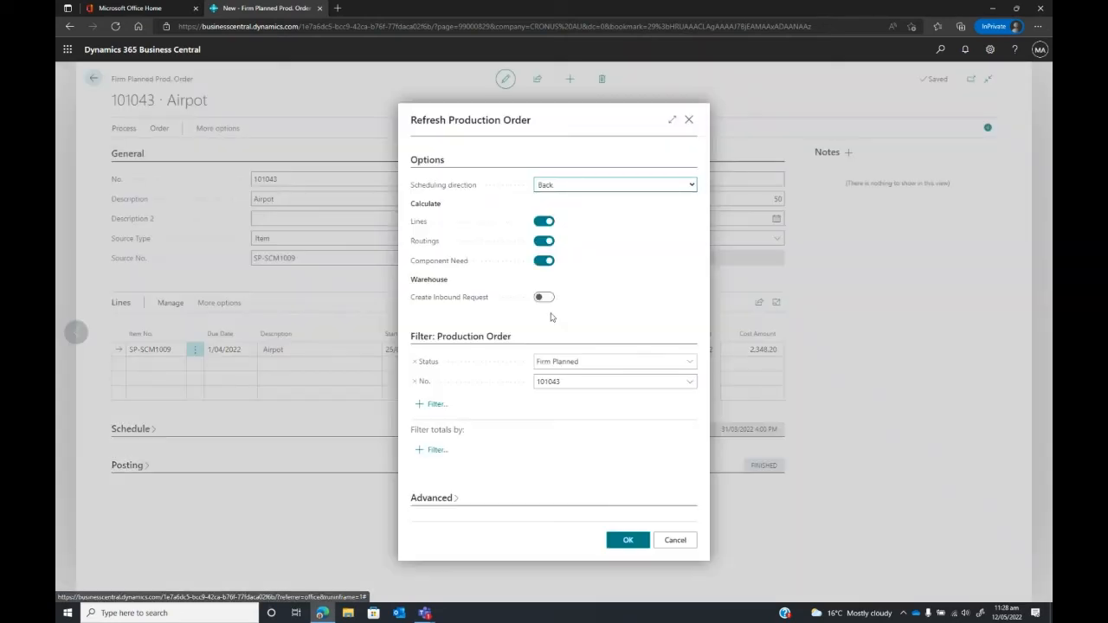
{"action": "left_click", "coordinate": [632, 540]}
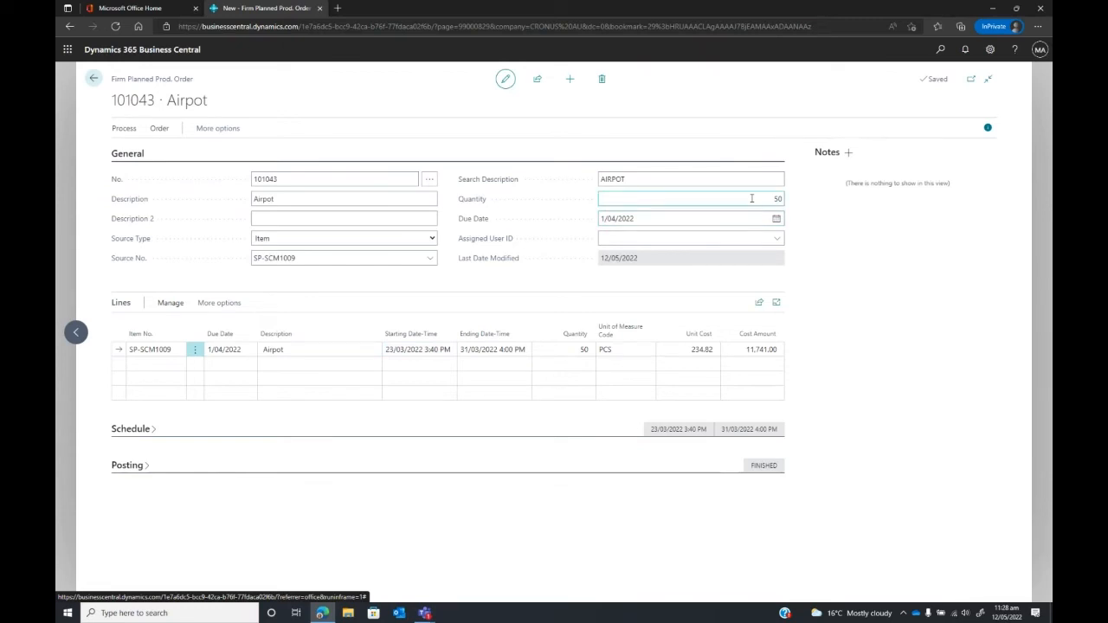
Check the Airpot order's schedule dates, close the order and start the Graphical Scheduler.
{"action": "left_click", "coordinate": [139, 429]}
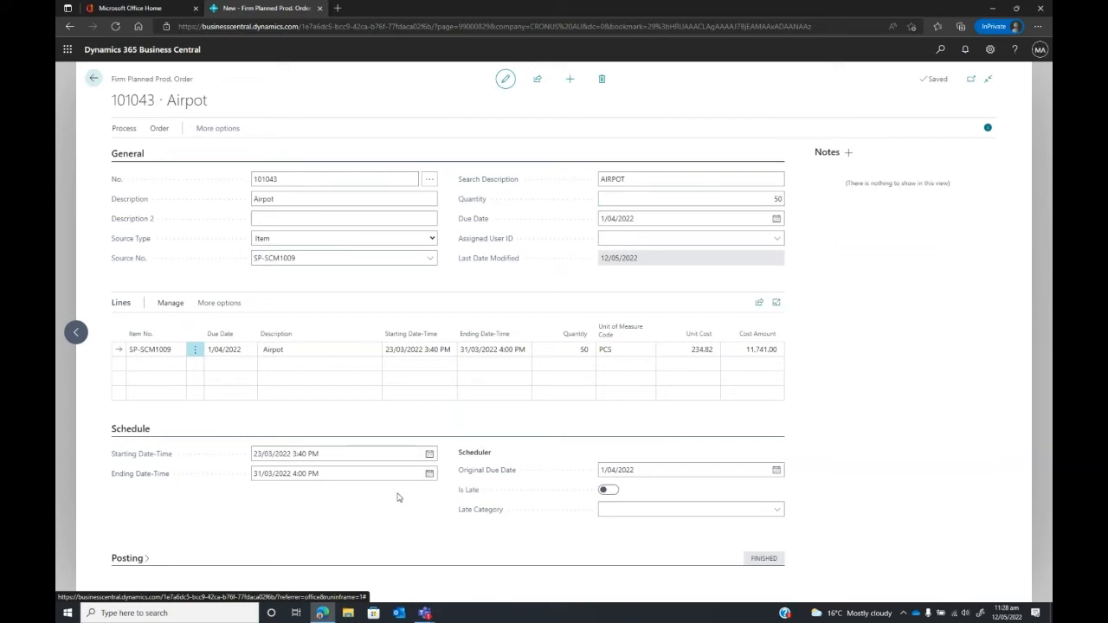
{"action": "left_click", "coordinate": [95, 79]}
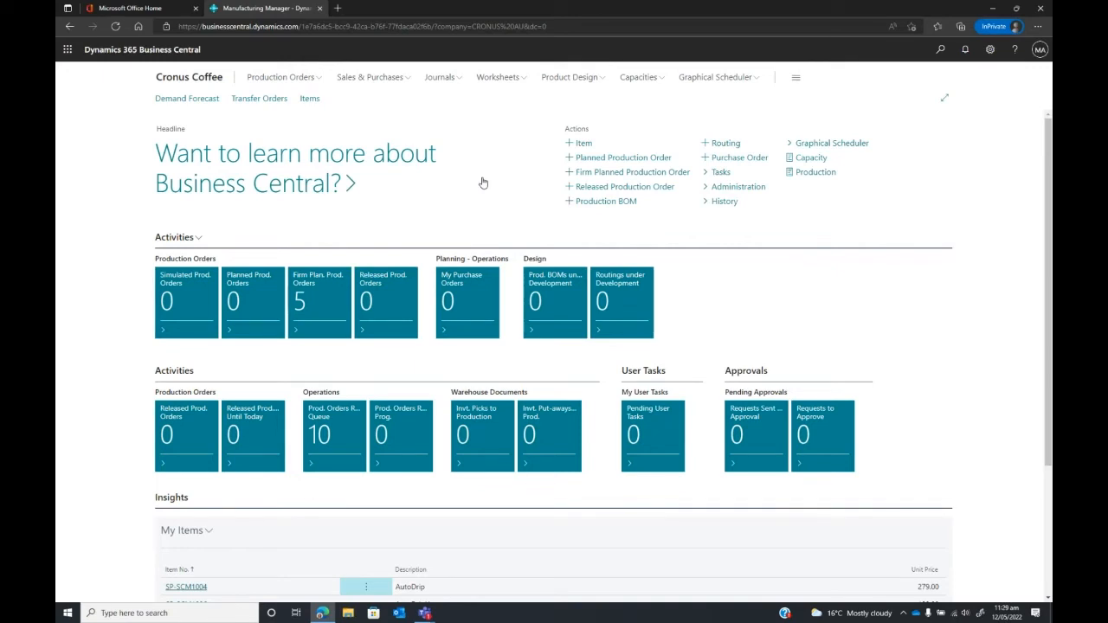
{"action": "left_click", "coordinate": [869, 143]}
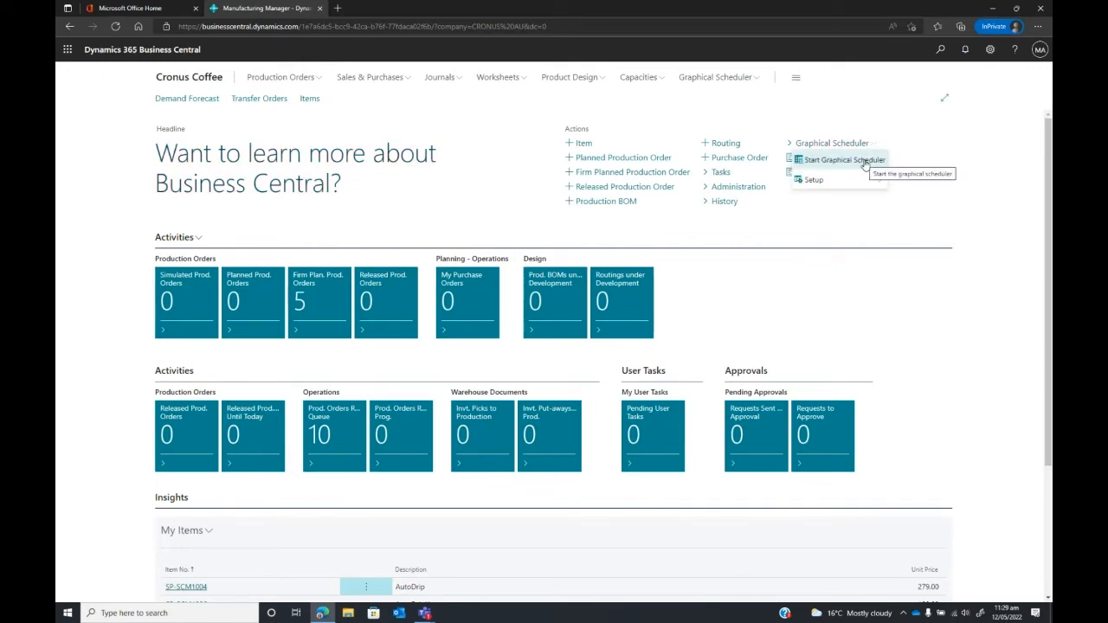
{"action": "left_click", "coordinate": [844, 161]}
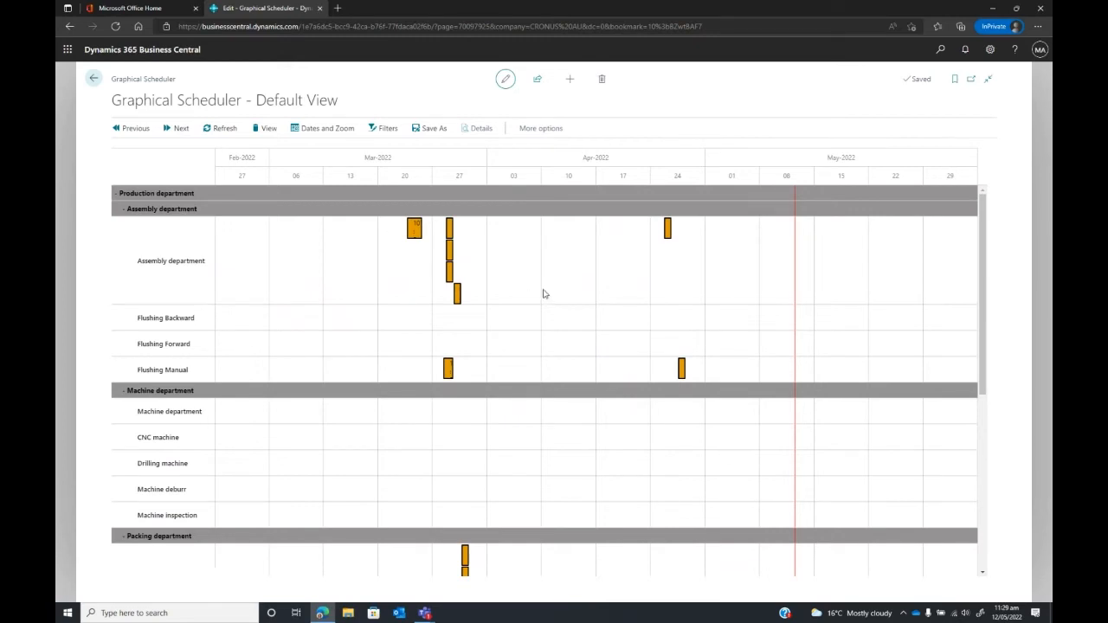
Examine the linked operations of the SP-SCM1009 and SP-SCM1006 orders across the assembly and packing departments in the scheduler.
{"action": "left_click", "coordinate": [414, 228]}
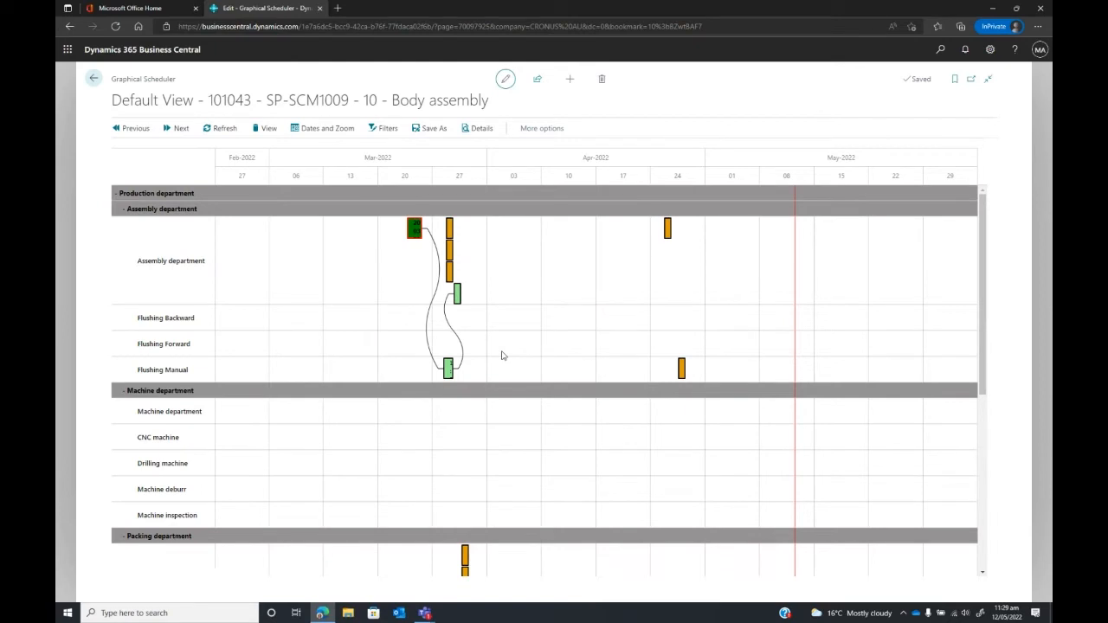
{"action": "left_click", "coordinate": [450, 227]}
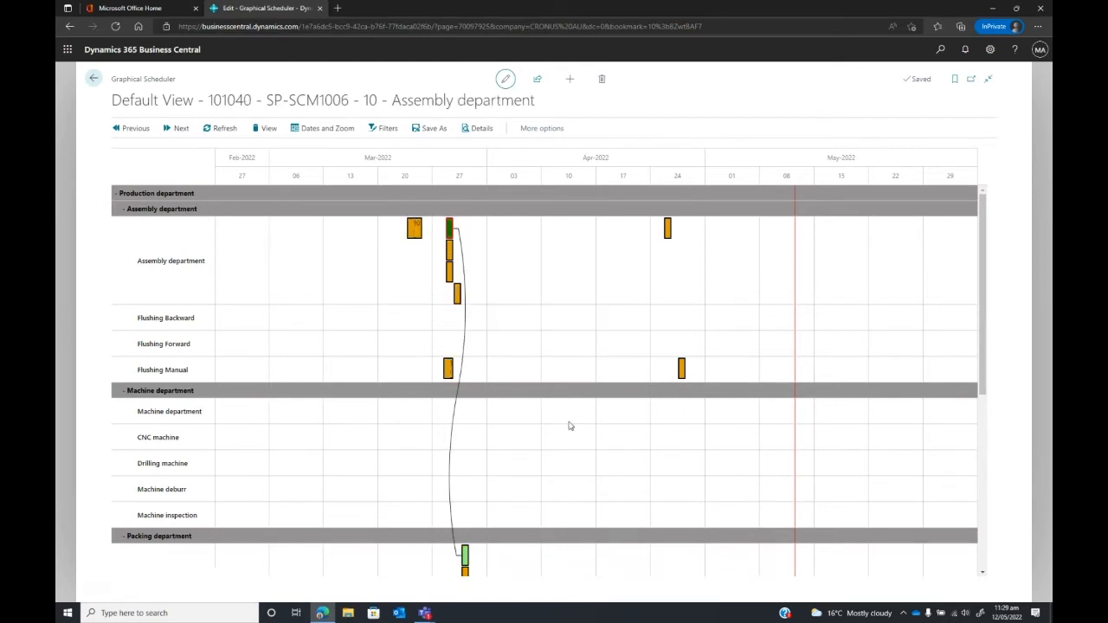
{"action": "scroll", "coordinate": [570, 426], "scroll_direction": "down", "scroll_amount": 3}
{"action": "scroll", "coordinate": [571, 420], "scroll_direction": "up", "scroll_amount": 3}
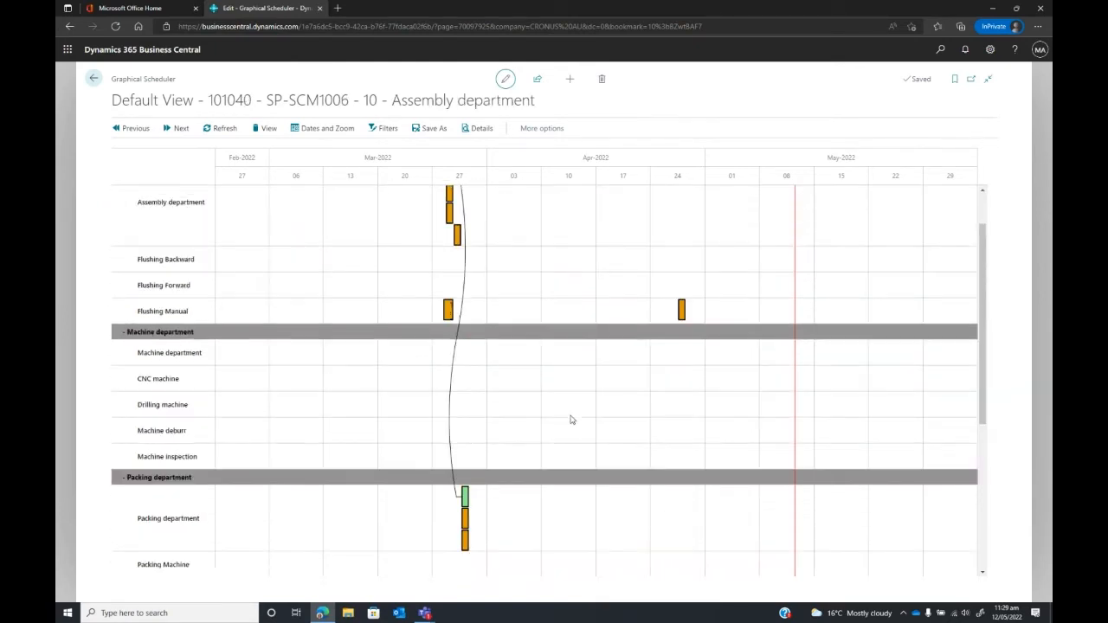
{"action": "scroll", "coordinate": [572, 421], "scroll_direction": "down", "scroll_amount": 2}
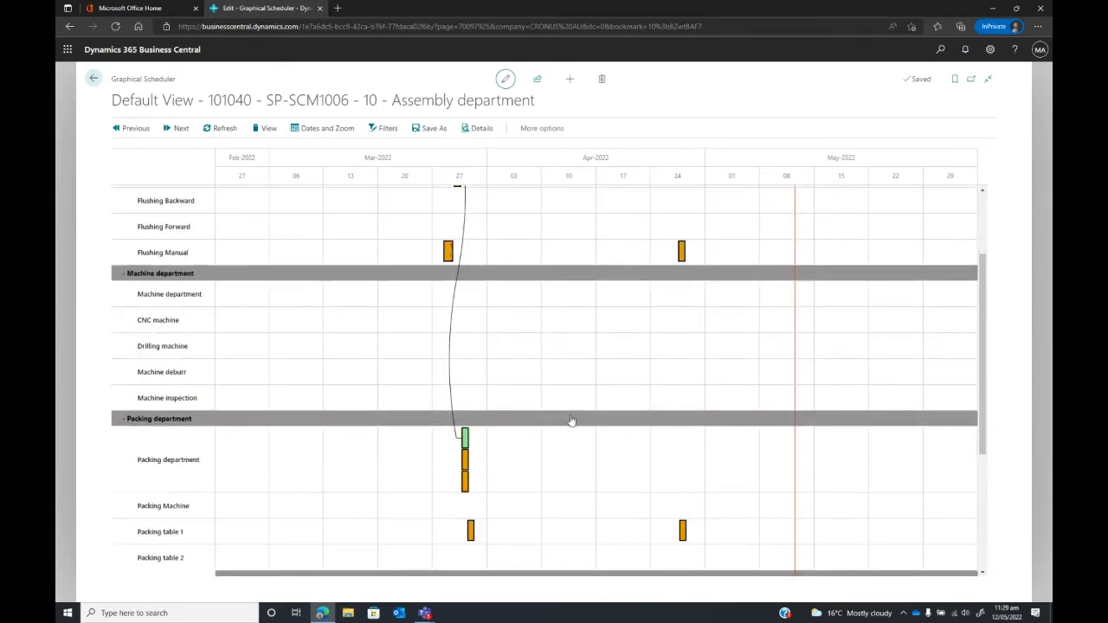
Review the date, zoom and style configuration of the DEFAULT scheduler view, then return to the role centre.
{"action": "left_click", "coordinate": [264, 126]}
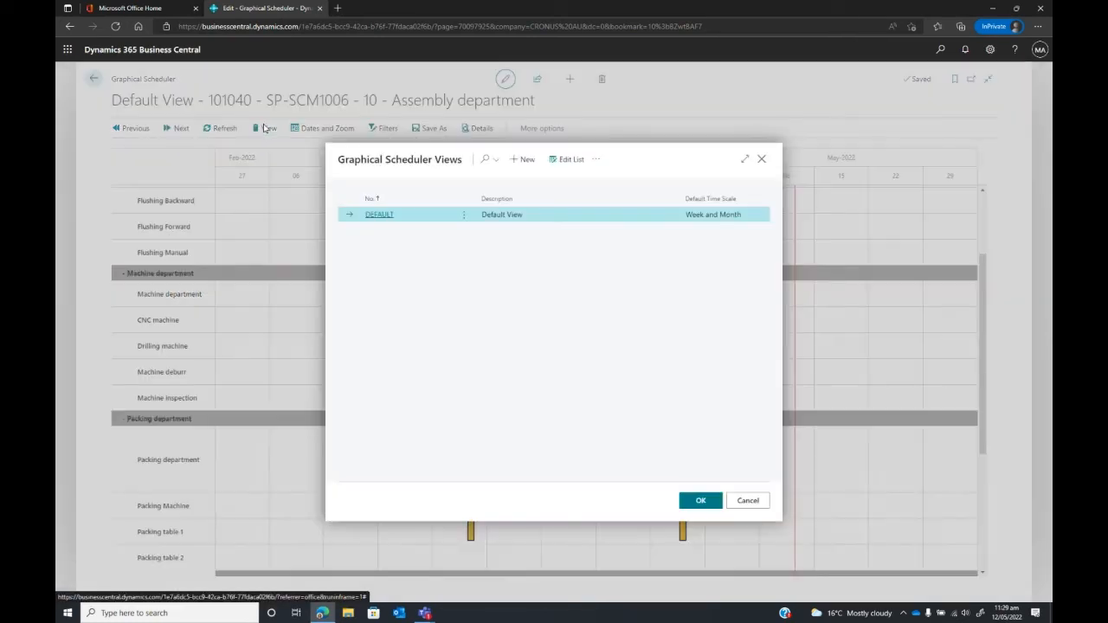
{"action": "left_click", "coordinate": [597, 161]}
{"action": "left_click", "coordinate": [528, 198]}
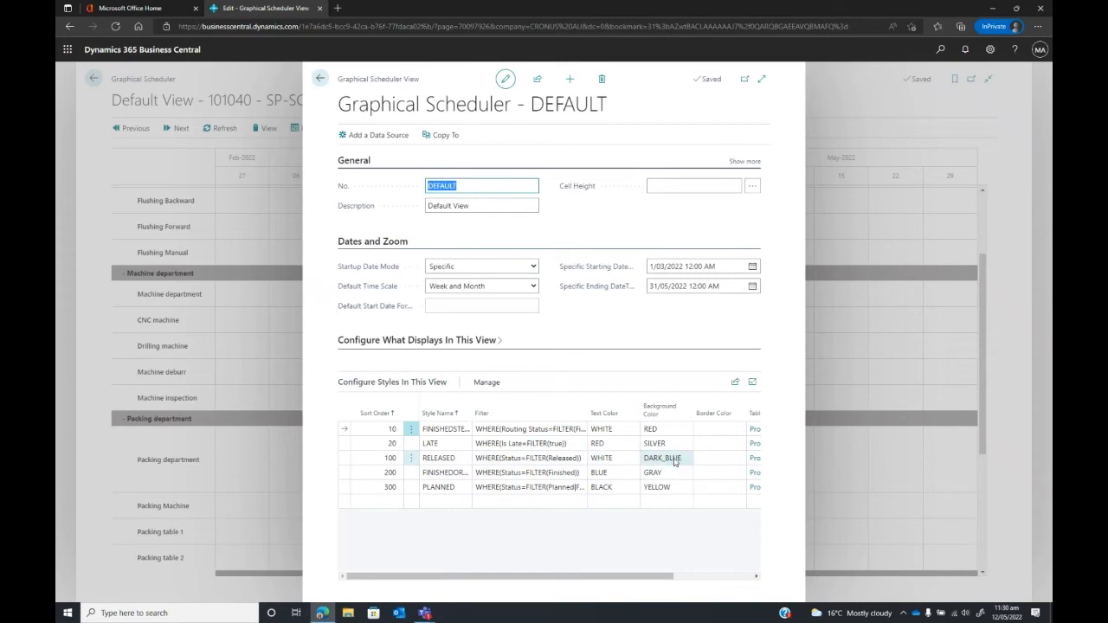
{"action": "left_click", "coordinate": [320, 79]}
{"action": "left_click", "coordinate": [702, 502]}
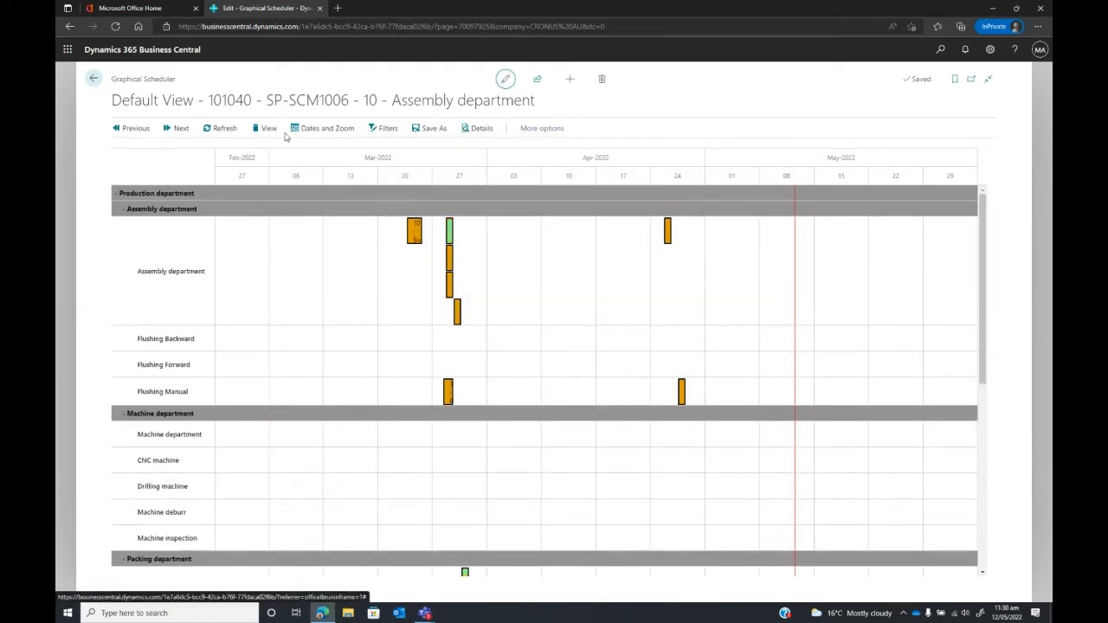
{"action": "left_click", "coordinate": [93, 80]}
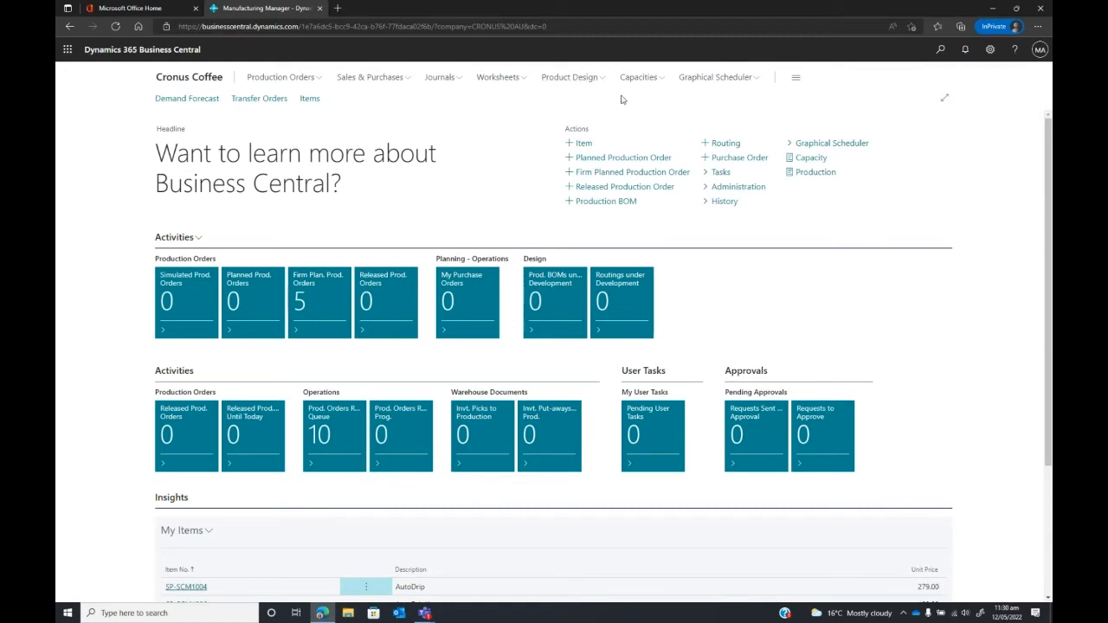
Open the work centre load by month for work centre 100, Assembly department.
{"action": "left_click", "coordinate": [660, 78]}
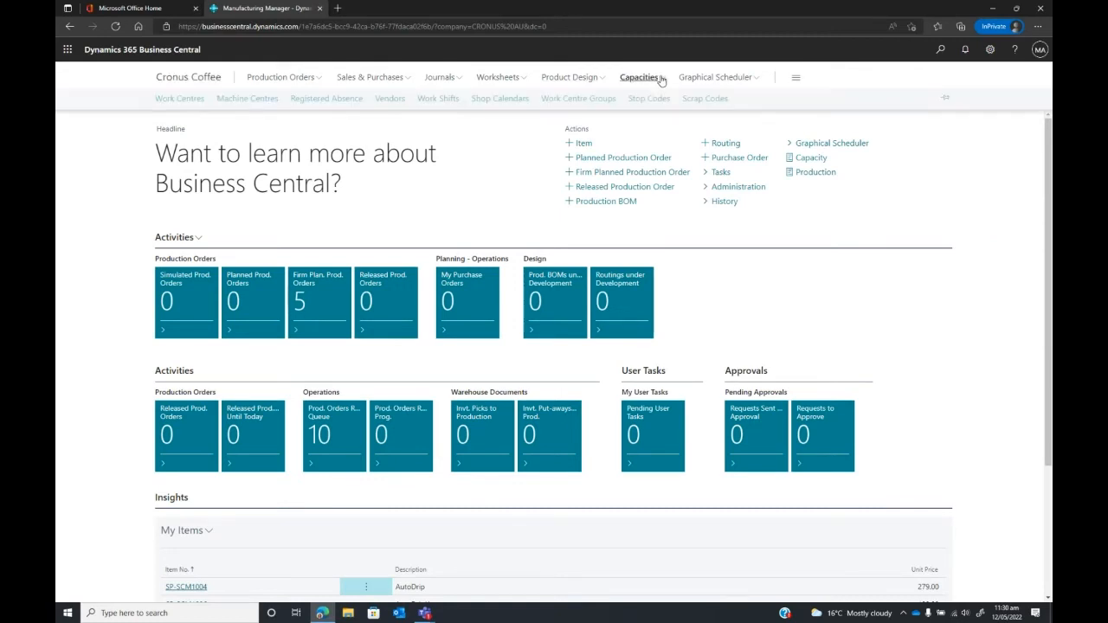
{"action": "left_click", "coordinate": [179, 99]}
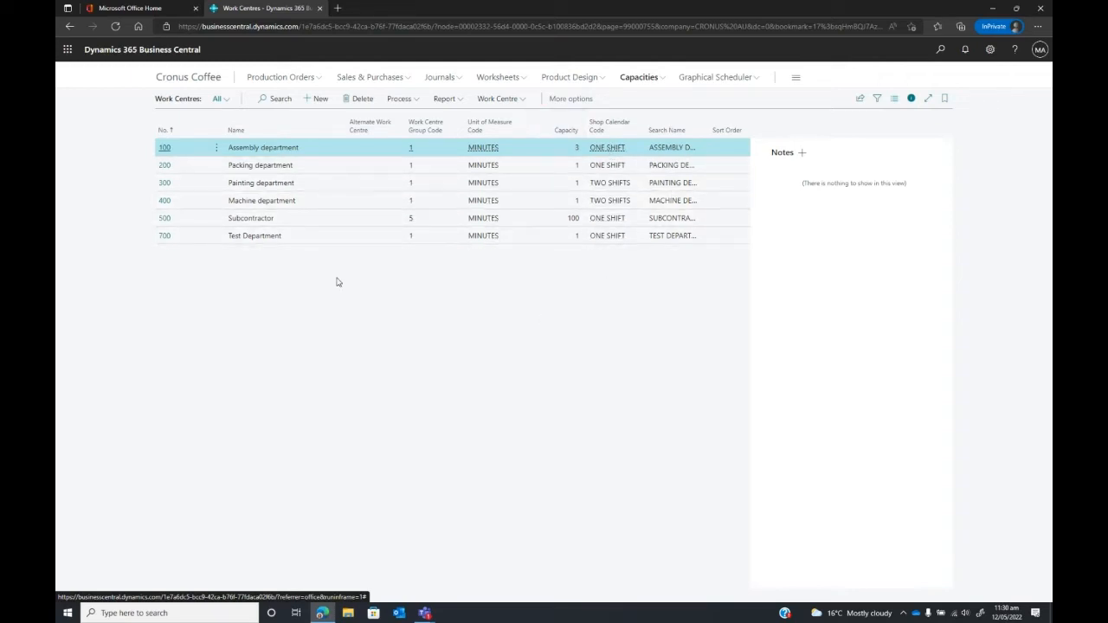
{"action": "left_click", "coordinate": [164, 148]}
{"action": "left_click", "coordinate": [124, 128]}
{"action": "left_click", "coordinate": [134, 149]}
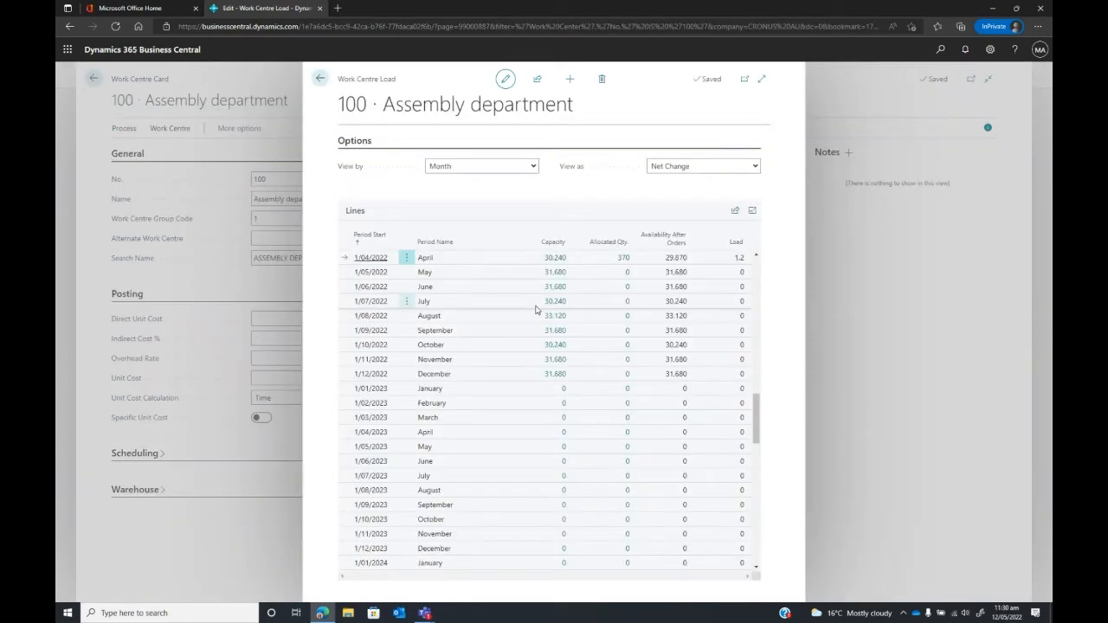
Inspect the capacity need entries behind the Assembly department's April 2022 allocated quantity and return to the role centre.
{"action": "left_click", "coordinate": [623, 259]}
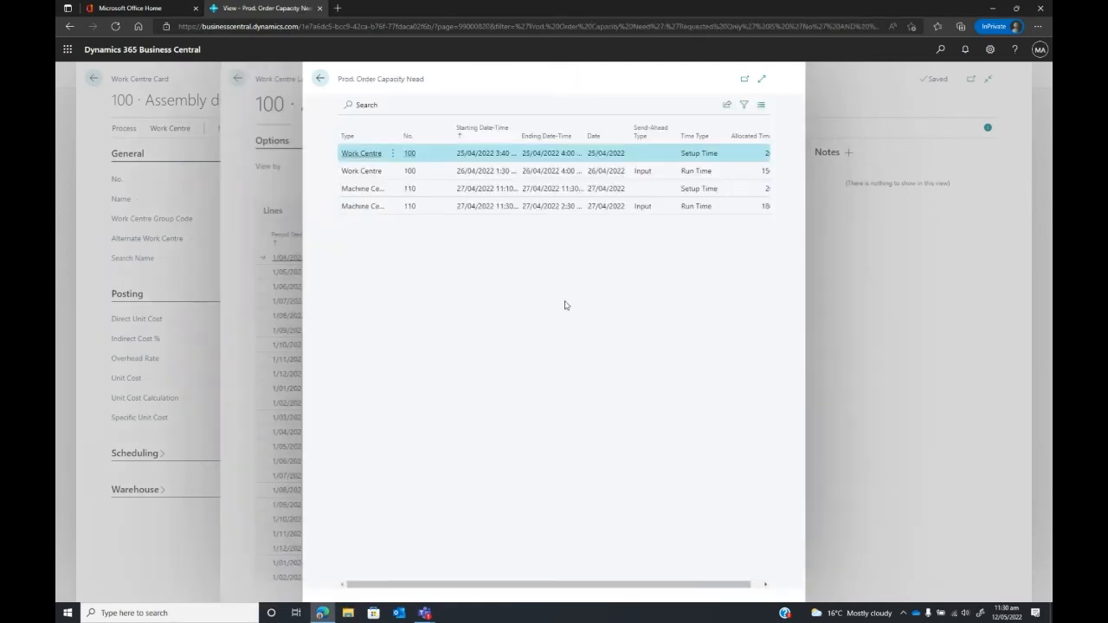
{"action": "left_click_drag", "start_coordinate": [667, 586], "coordinate": [697, 586]}
{"action": "left_click", "coordinate": [320, 78]}
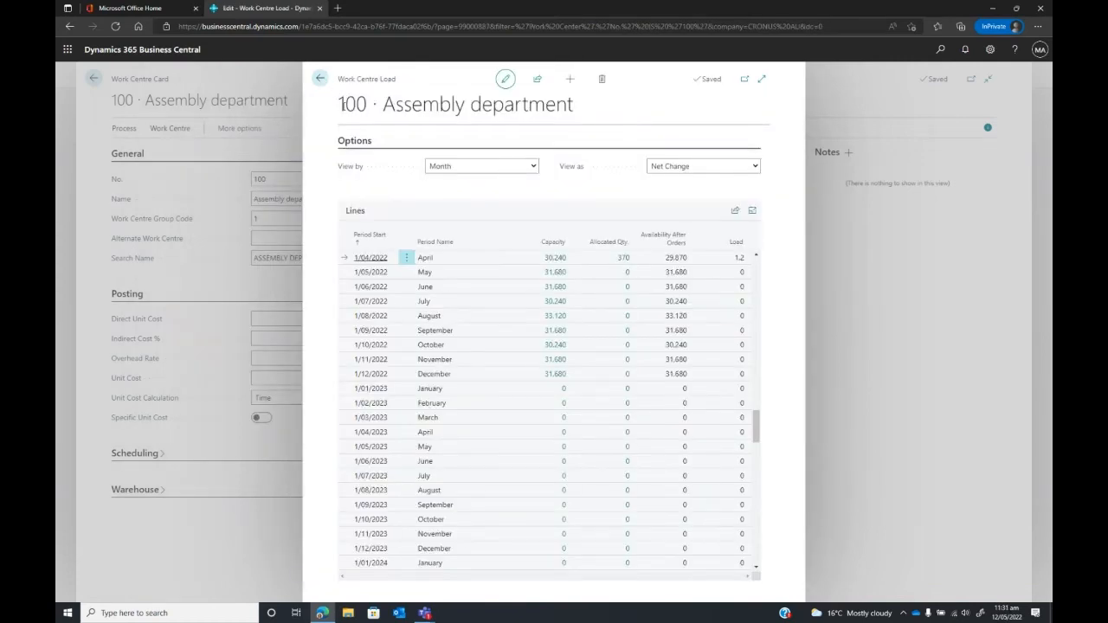
{"action": "left_click", "coordinate": [320, 79]}
{"action": "left_click", "coordinate": [91, 79]}
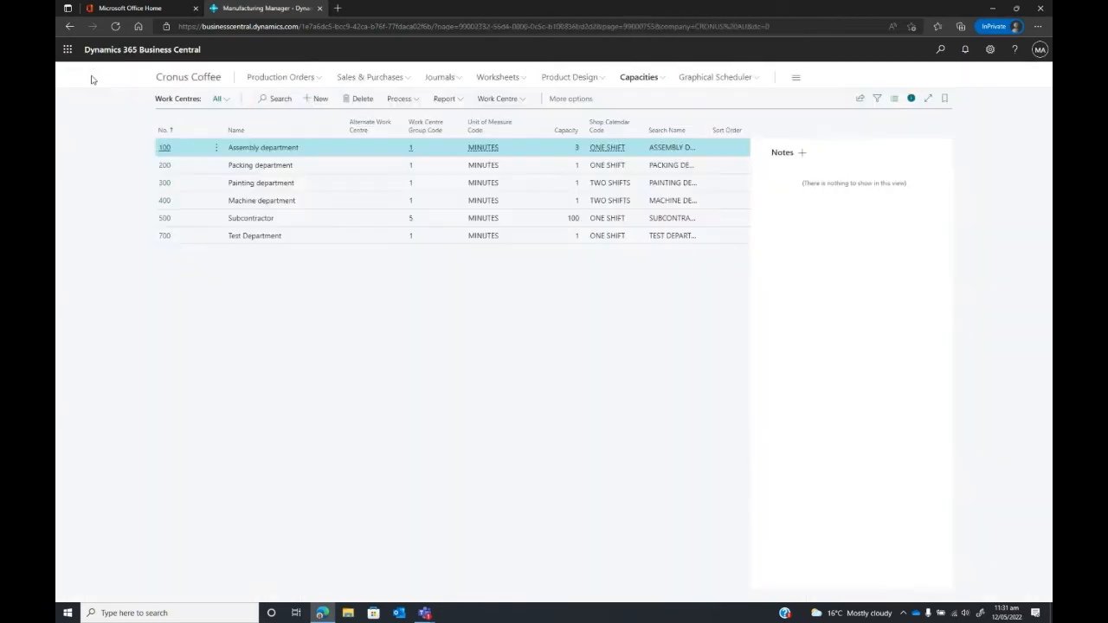
{"action": "left_click", "coordinate": [175, 78]}
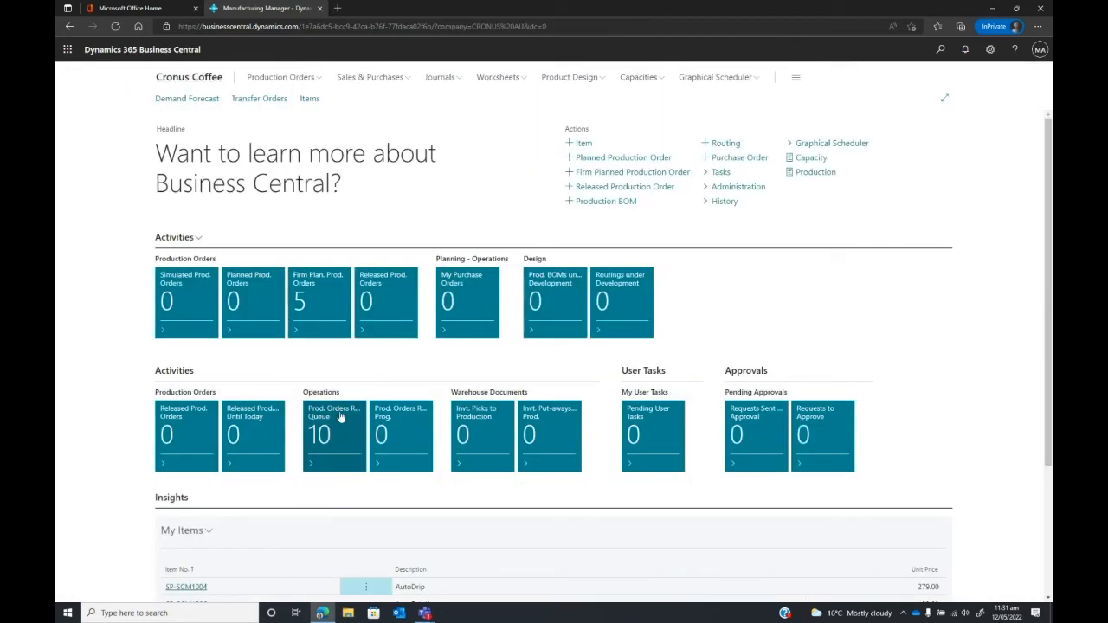
Review the queued production order routing operations and preview the production order Shortage List without filters.
{"action": "left_click", "coordinate": [317, 435]}
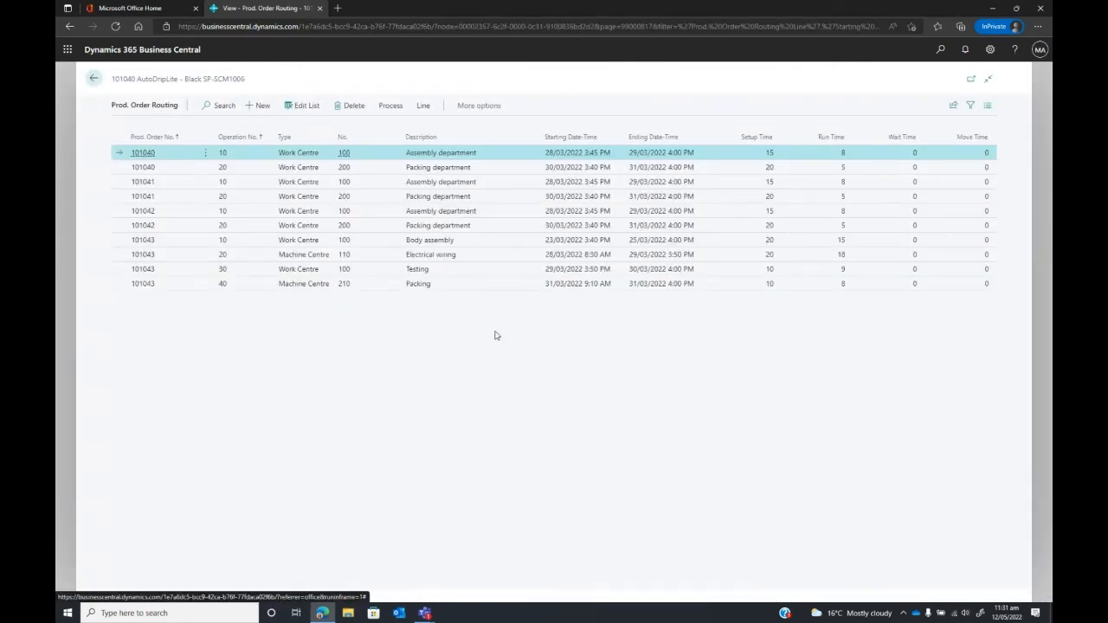
{"action": "left_click", "coordinate": [96, 80]}
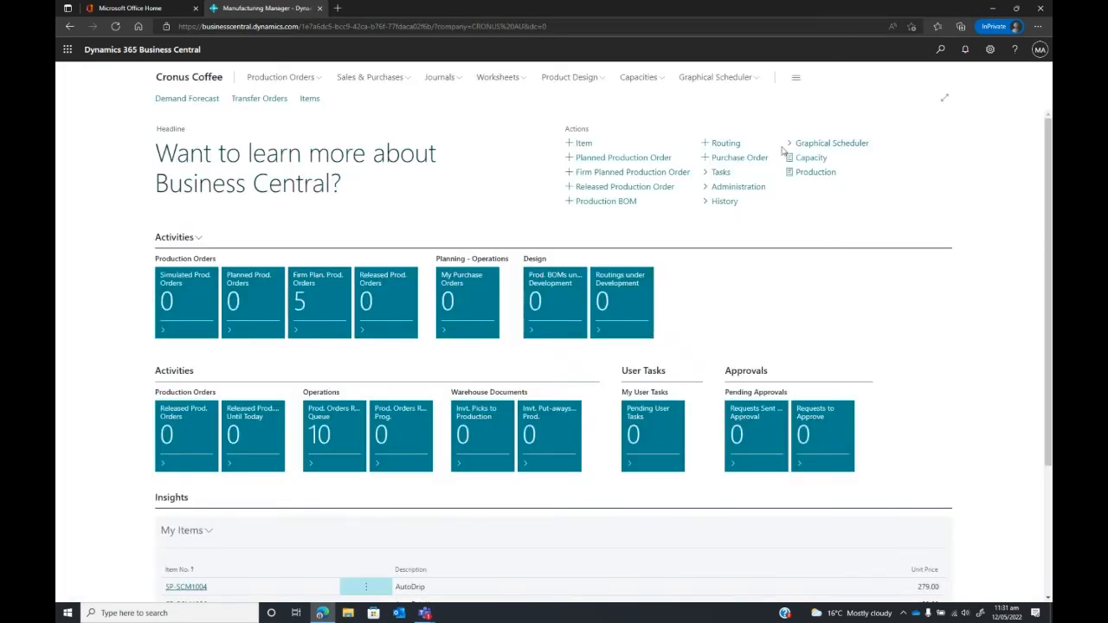
{"action": "left_click", "coordinate": [841, 174]}
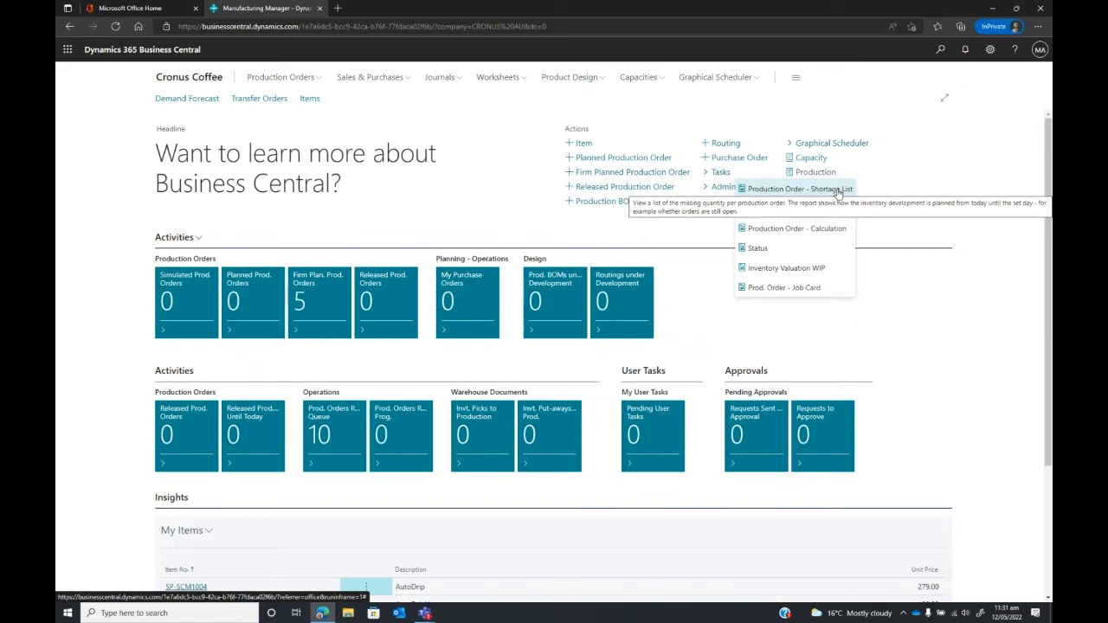
{"action": "left_click", "coordinate": [837, 189]}
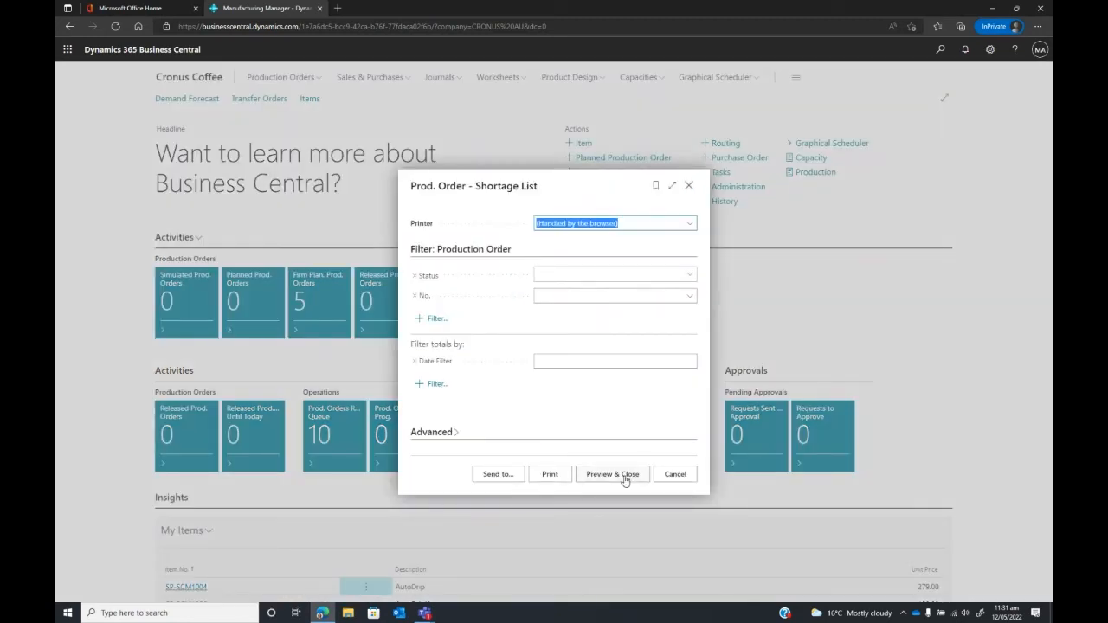
{"action": "left_click", "coordinate": [625, 479]}
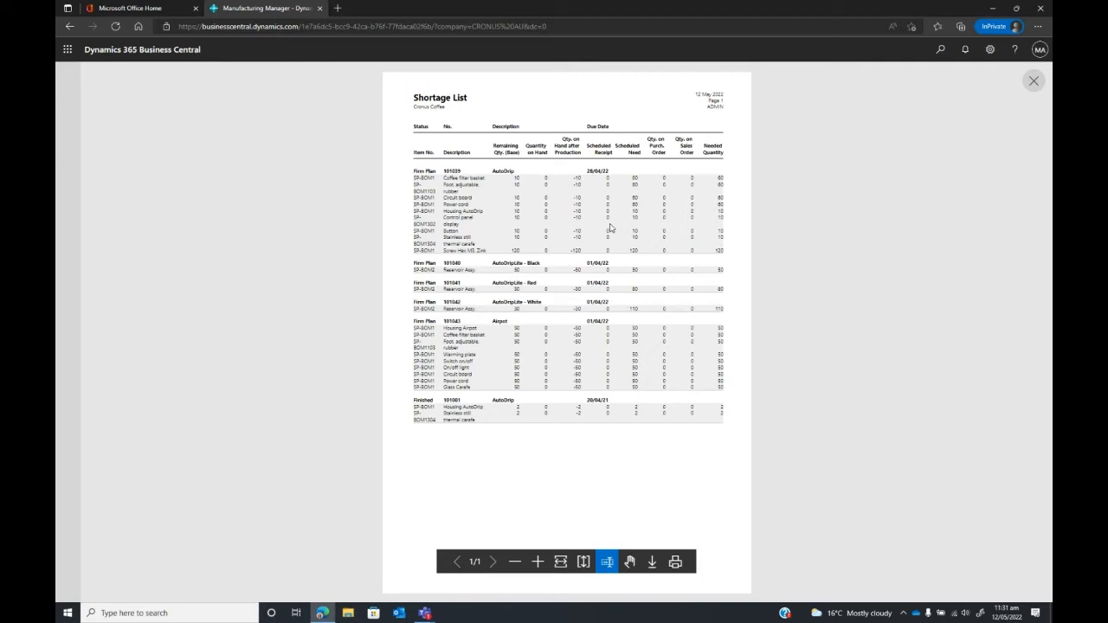
{"action": "left_click", "coordinate": [1035, 82]}
Preview the Inventory - Availability Plan from 1/04/2022 with period length 1M, examine component availability and close the report.
{"action": "left_click", "coordinate": [831, 160]}
{"action": "left_click", "coordinate": [814, 194]}
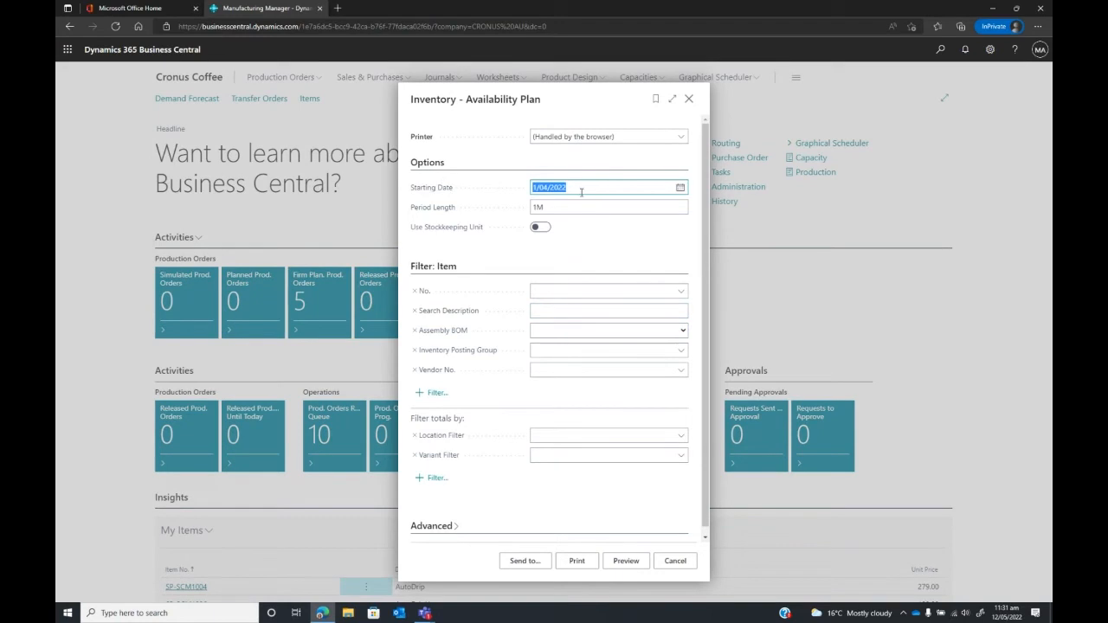
{"action": "left_click", "coordinate": [630, 562]}
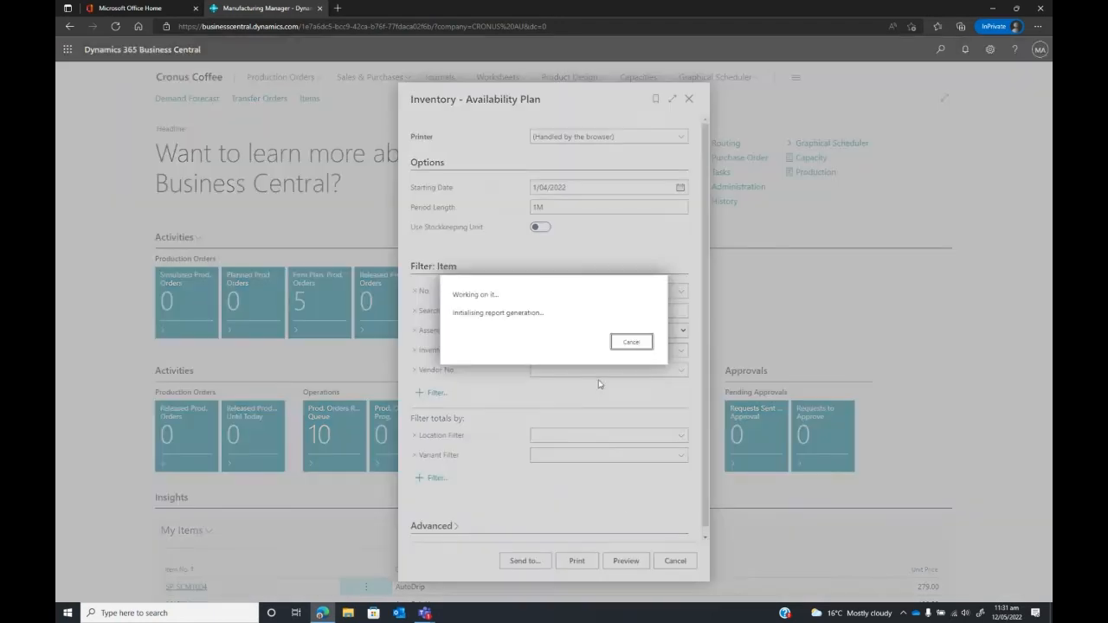
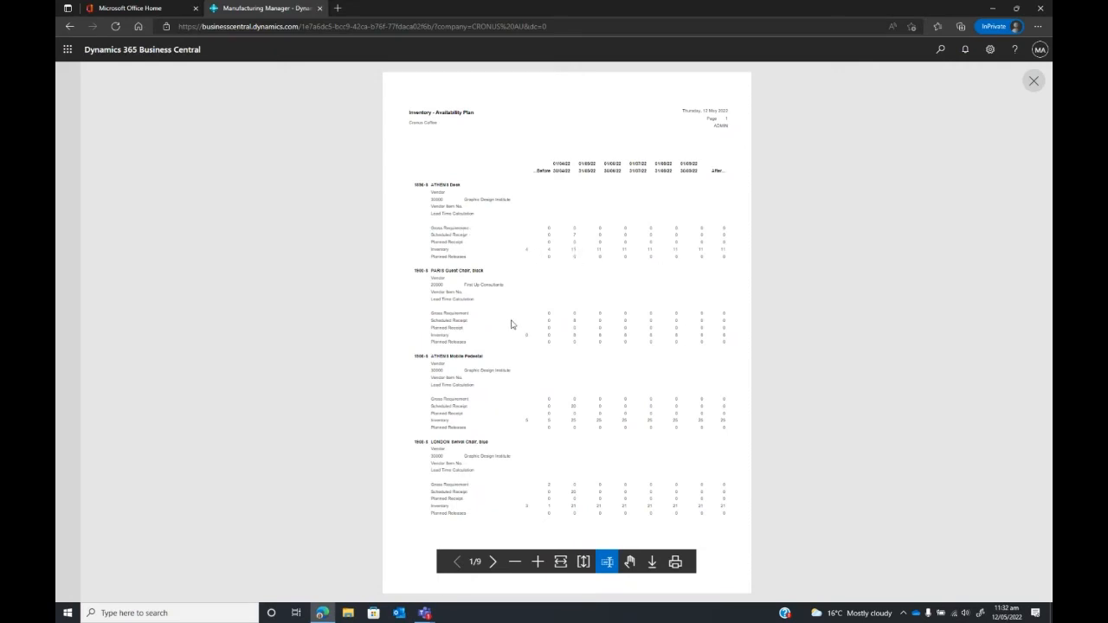
{"action": "scroll", "coordinate": [517, 319], "scroll_direction": "down", "scroll_amount": 10}
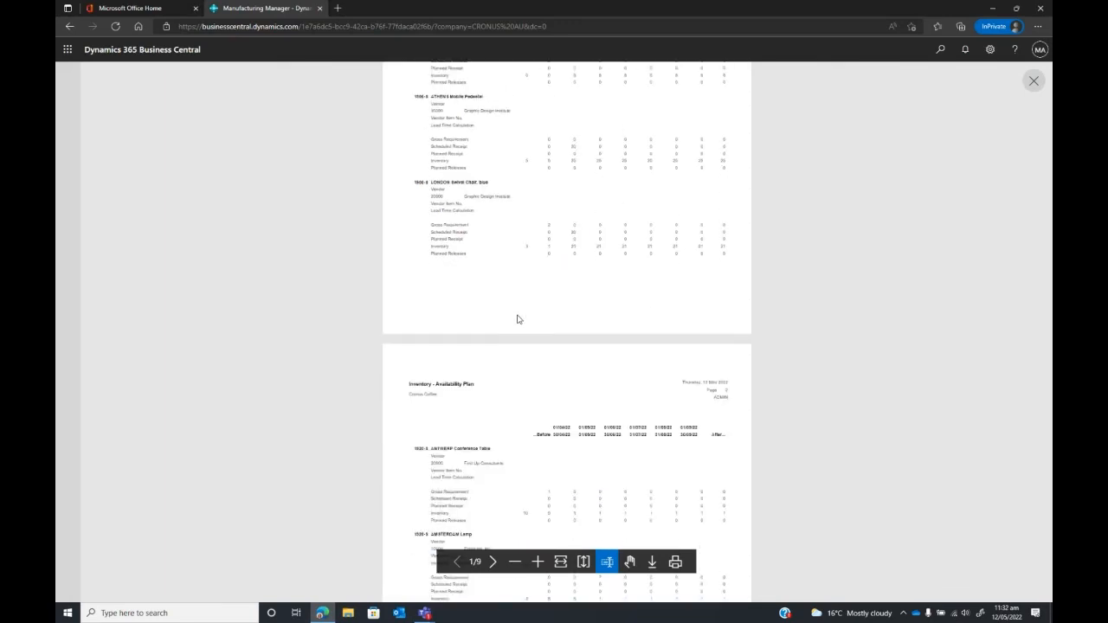
{"action": "scroll", "coordinate": [517, 319], "scroll_direction": "down", "scroll_amount": 12}
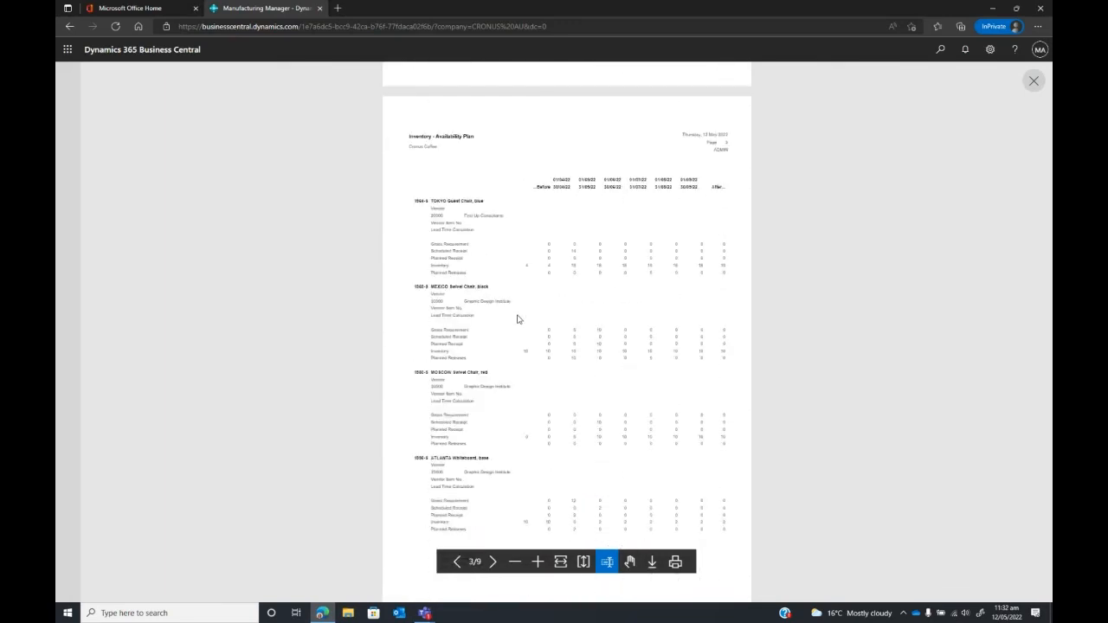
{"action": "scroll", "coordinate": [517, 319], "scroll_direction": "down", "scroll_amount": 4}
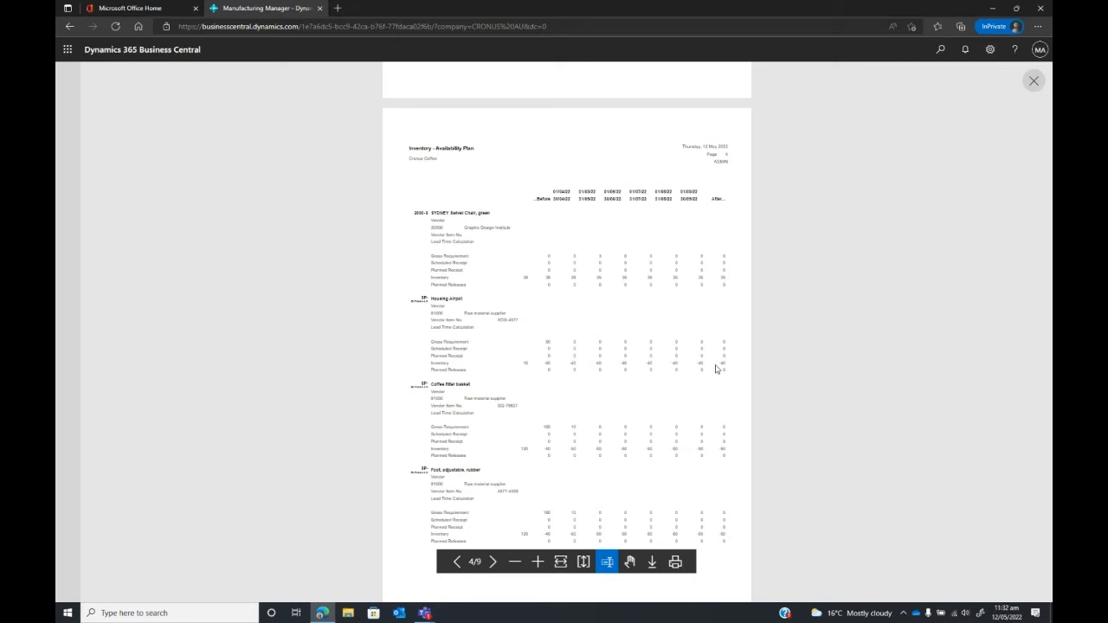
{"action": "left_click", "coordinate": [1033, 82]}
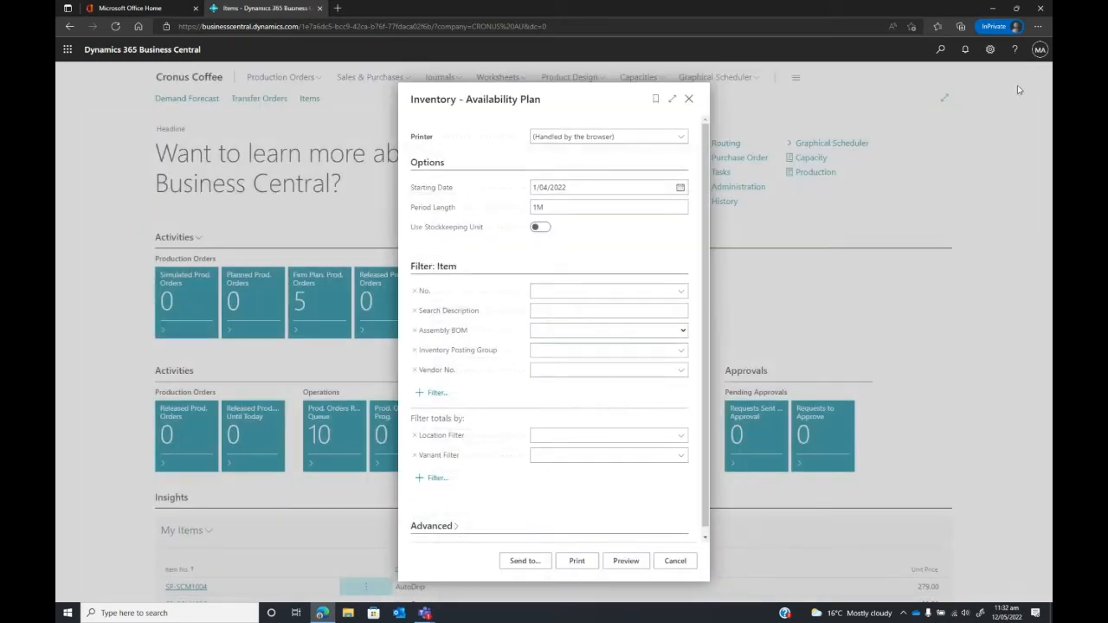
{"action": "left_click", "coordinate": [689, 99]}
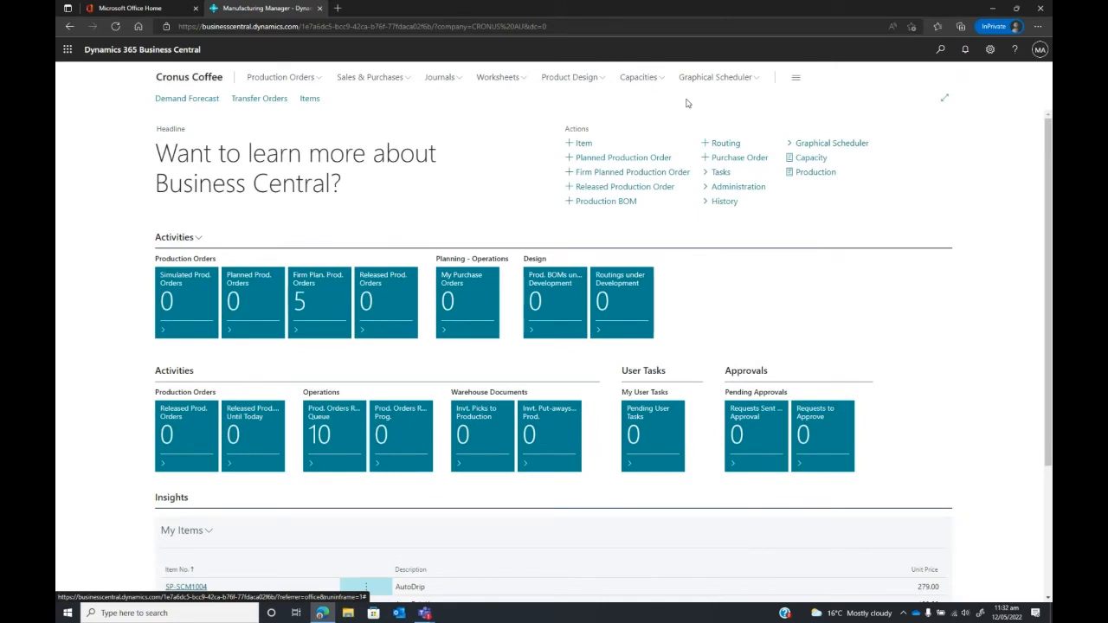
Open the DEFAULT requisition worksheet from the role centre.
{"action": "left_click", "coordinate": [516, 81]}
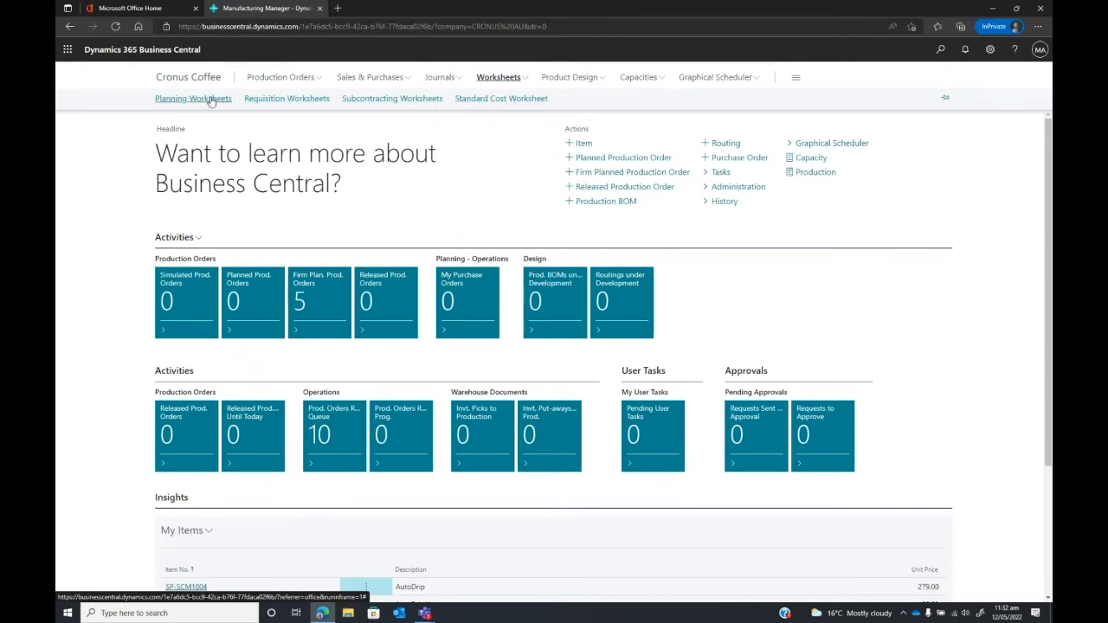
{"action": "left_click", "coordinate": [292, 99]}
{"action": "left_click", "coordinate": [177, 149]}
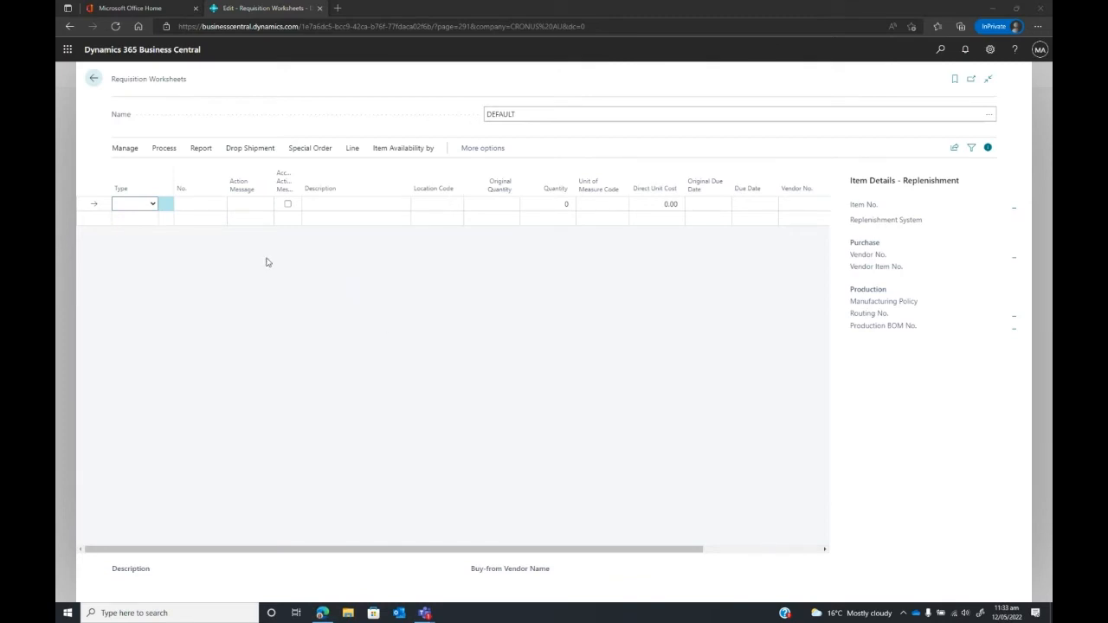
Calculate the requisition plan from 1/12/2021 to 30/04/2022 with forecast COFMACH and item filter SP*.
{"action": "left_click", "coordinate": [160, 152]}
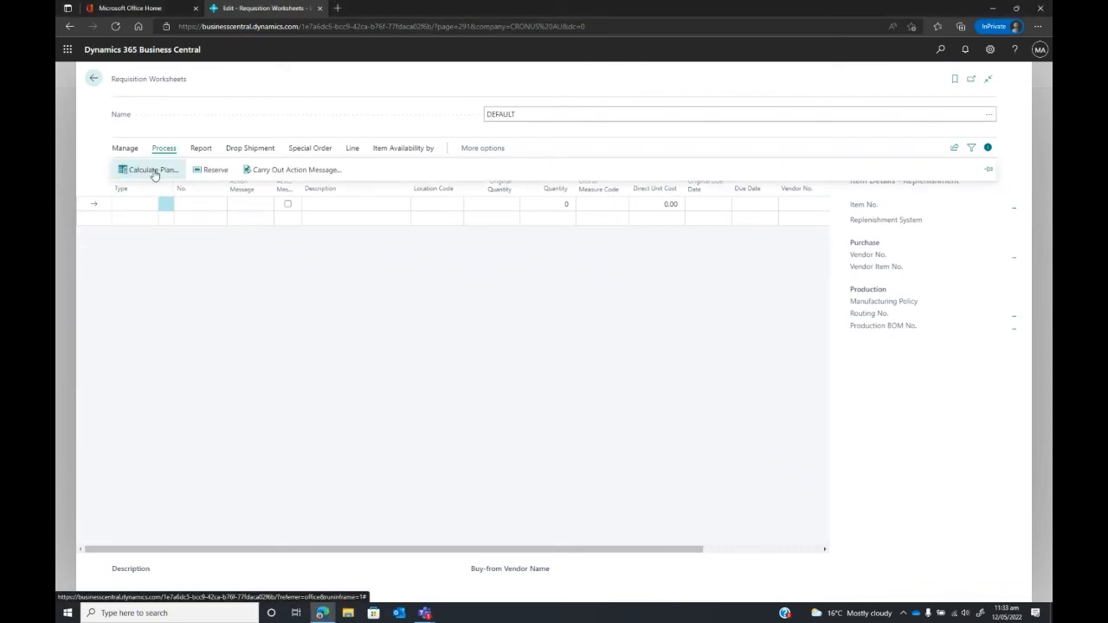
{"action": "left_click", "coordinate": [153, 170]}
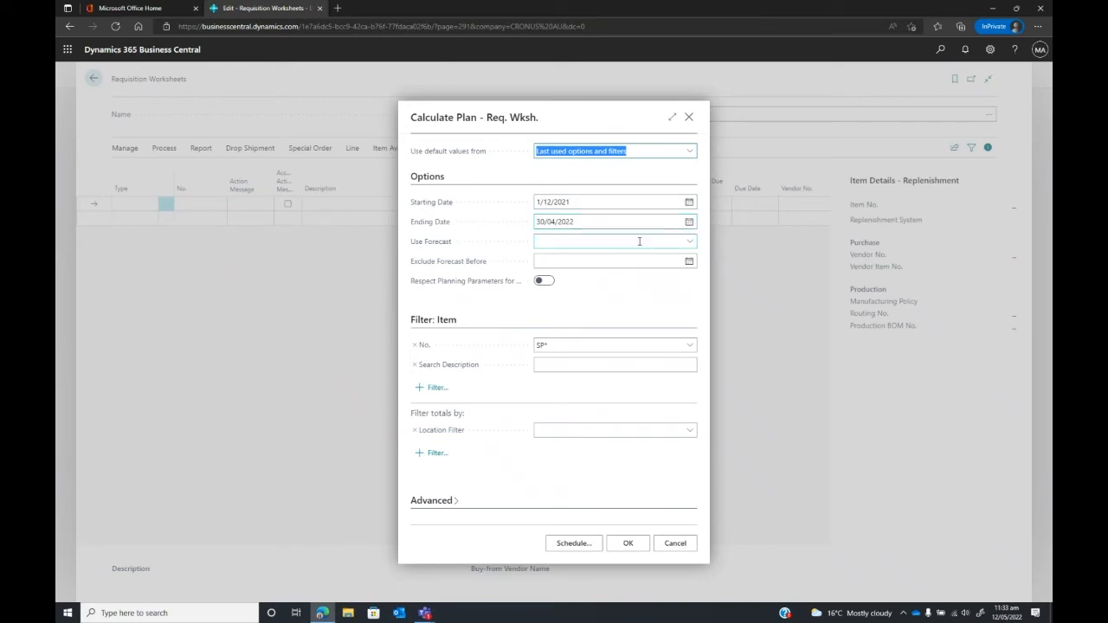
{"action": "left_click", "coordinate": [690, 244]}
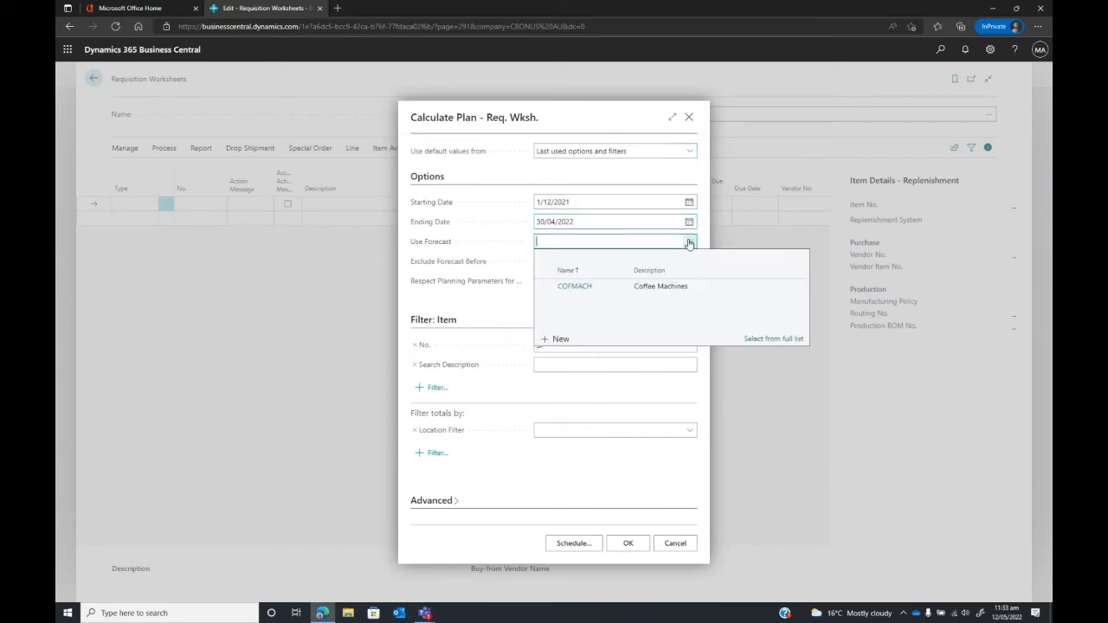
{"action": "left_click", "coordinate": [644, 288]}
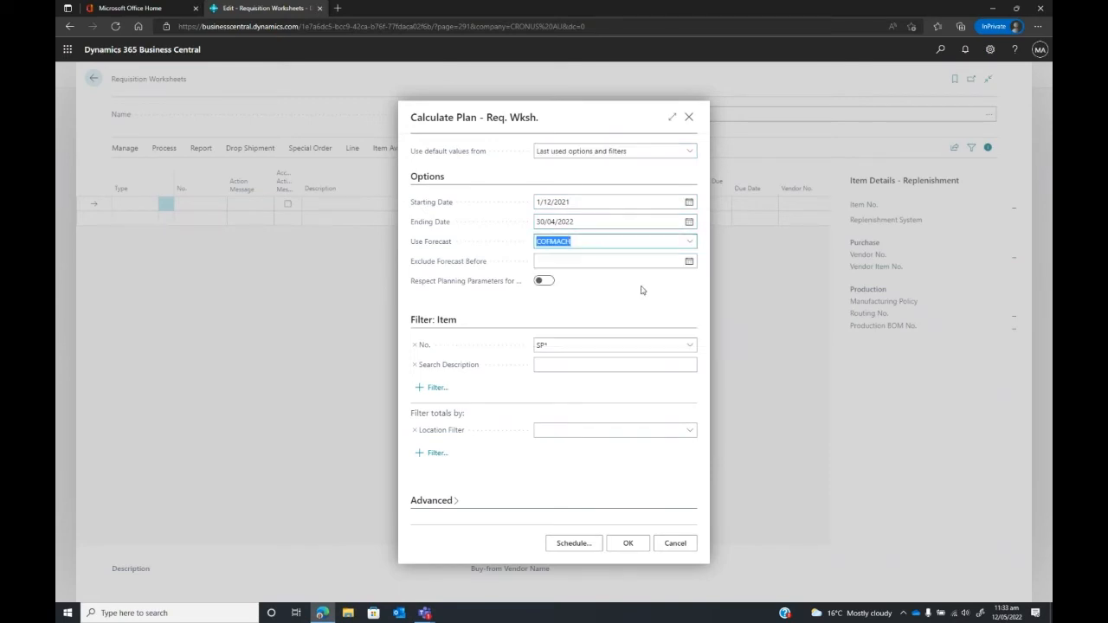
{"action": "left_click", "coordinate": [576, 258]}
{"action": "left_click", "coordinate": [490, 306]}
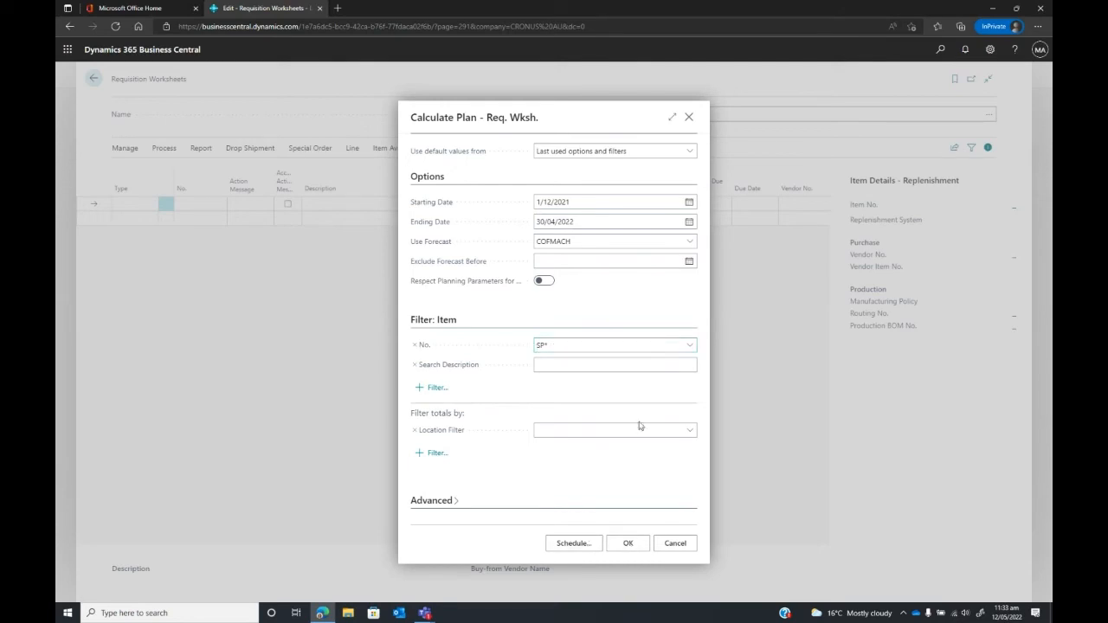
{"action": "left_click", "coordinate": [630, 544]}
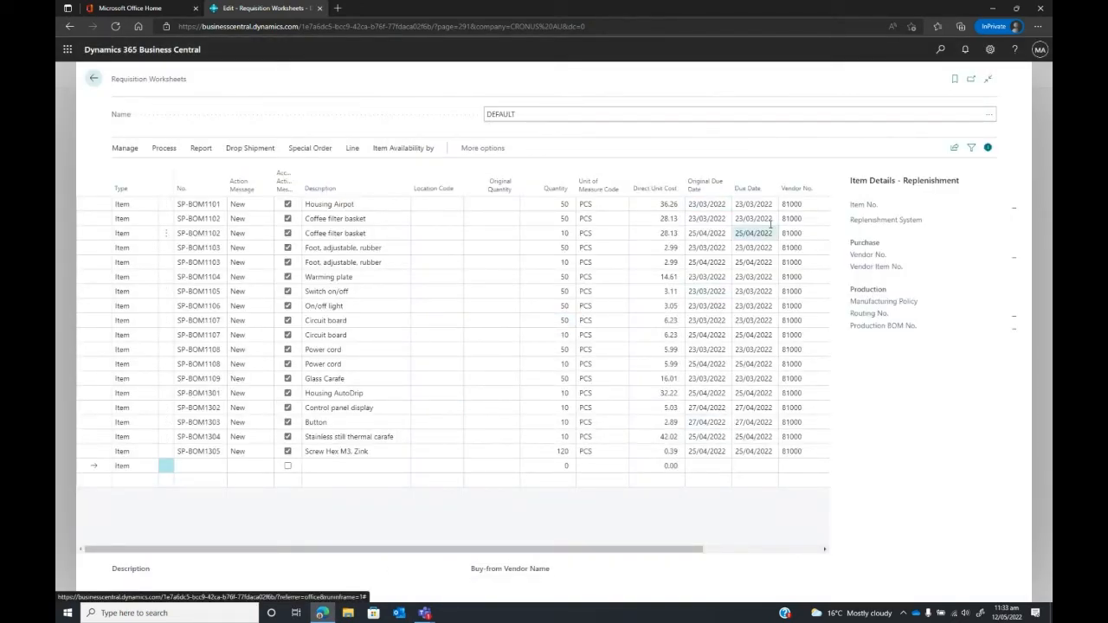
Review the proposed component purchase lines, carry out their action messages without printing orders, and return to the role centre.
{"action": "left_click_drag", "start_coordinate": [685, 549], "coordinate": [786, 549]}
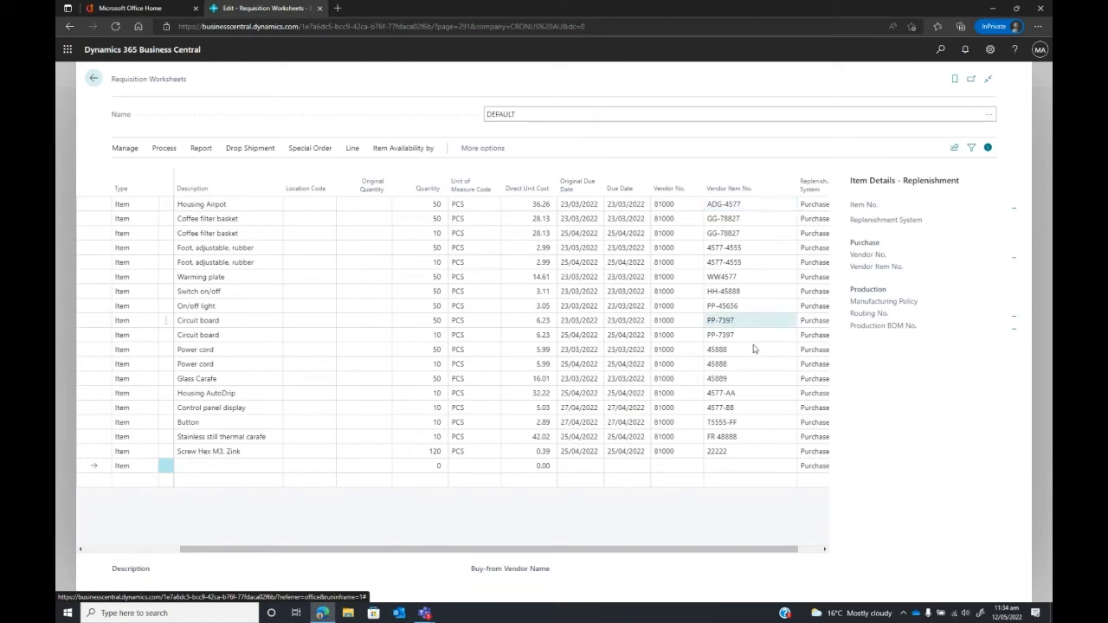
{"action": "left_click_drag", "start_coordinate": [742, 549], "coordinate": [765, 549]}
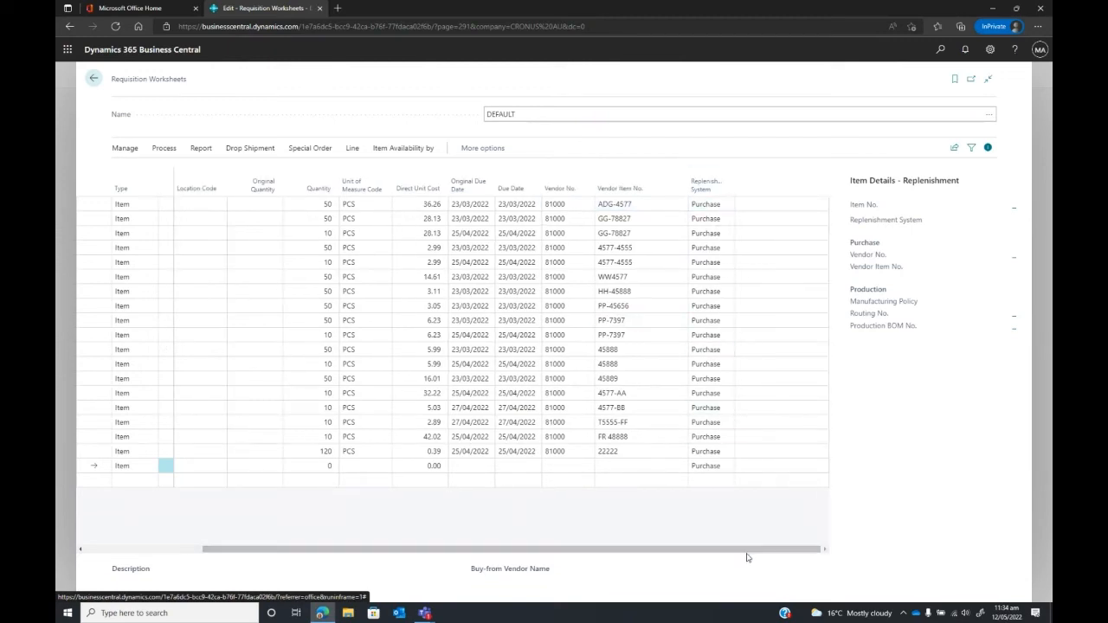
{"action": "left_click_drag", "start_coordinate": [745, 549], "coordinate": [509, 549]}
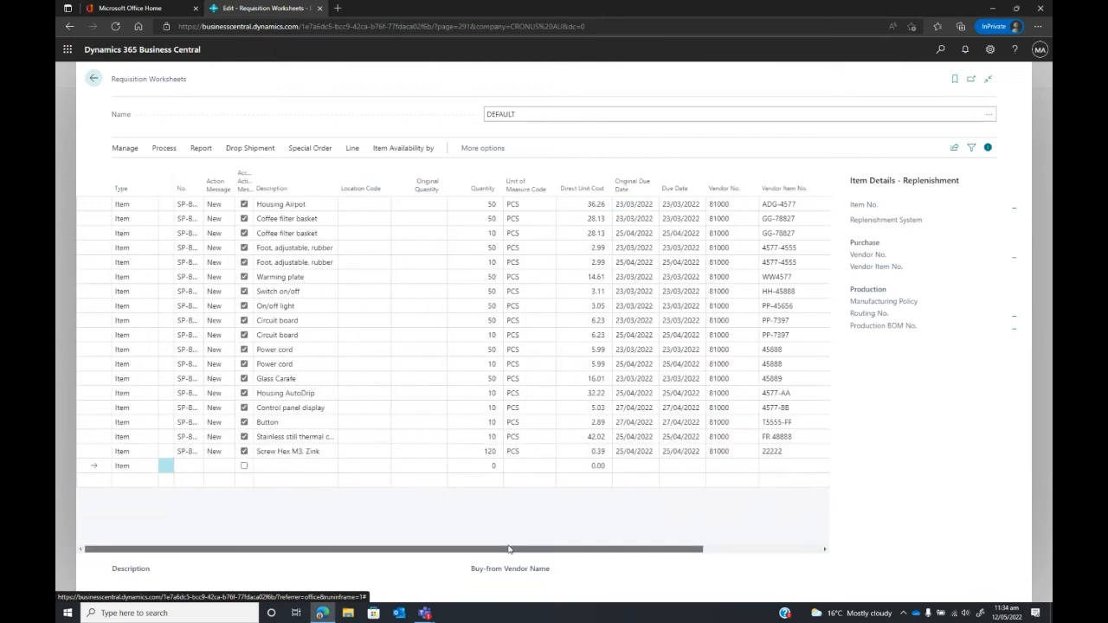
{"action": "left_click", "coordinate": [166, 149]}
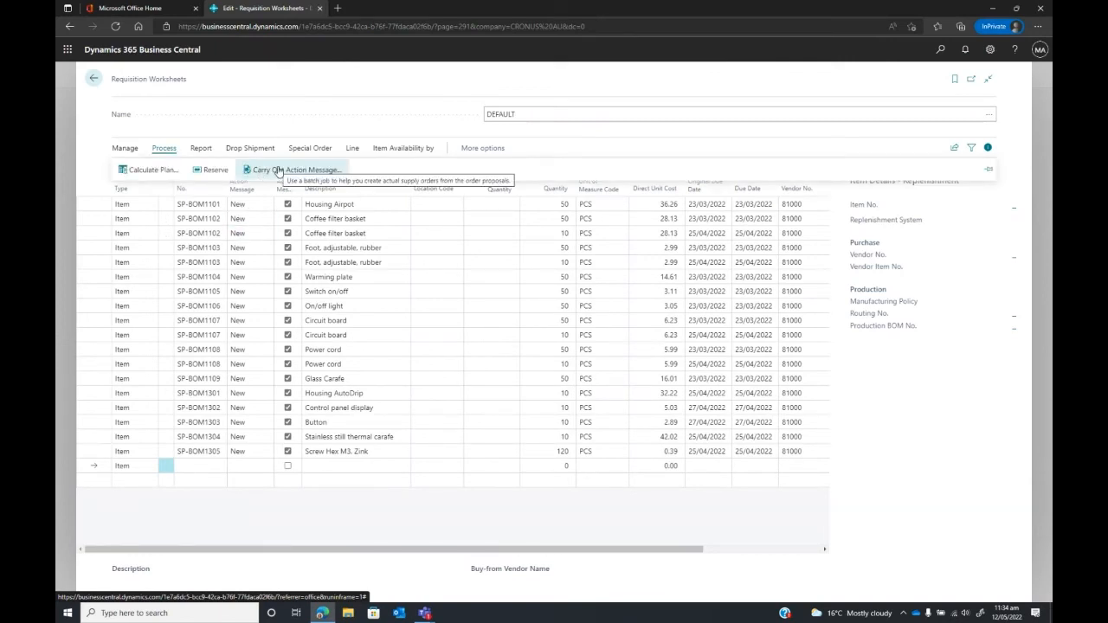
{"action": "left_click", "coordinate": [277, 171]}
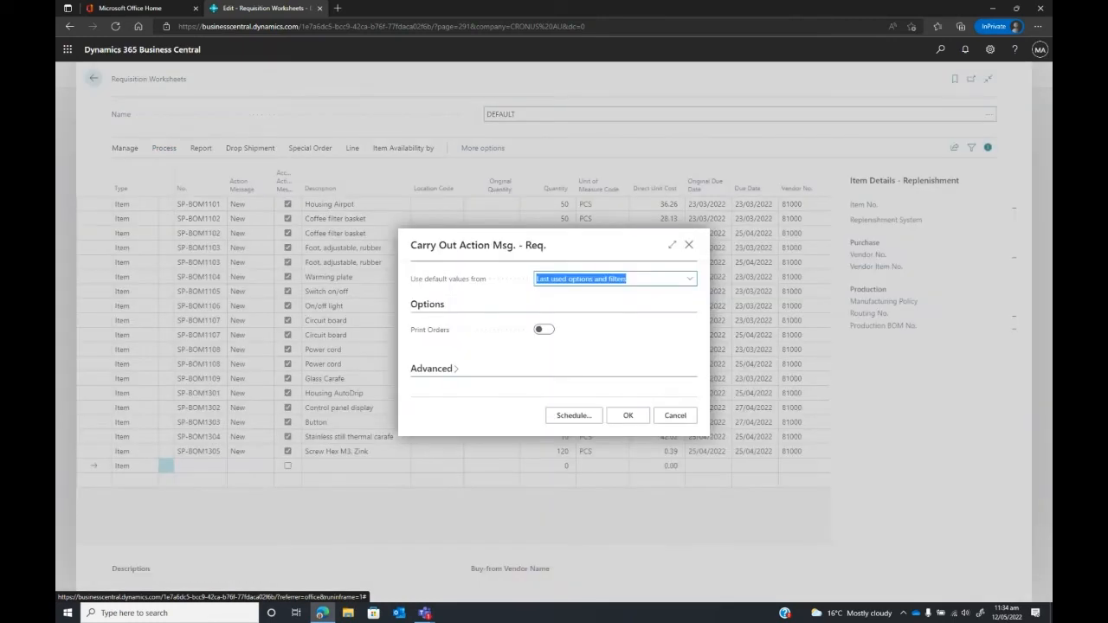
{"action": "left_click", "coordinate": [635, 418]}
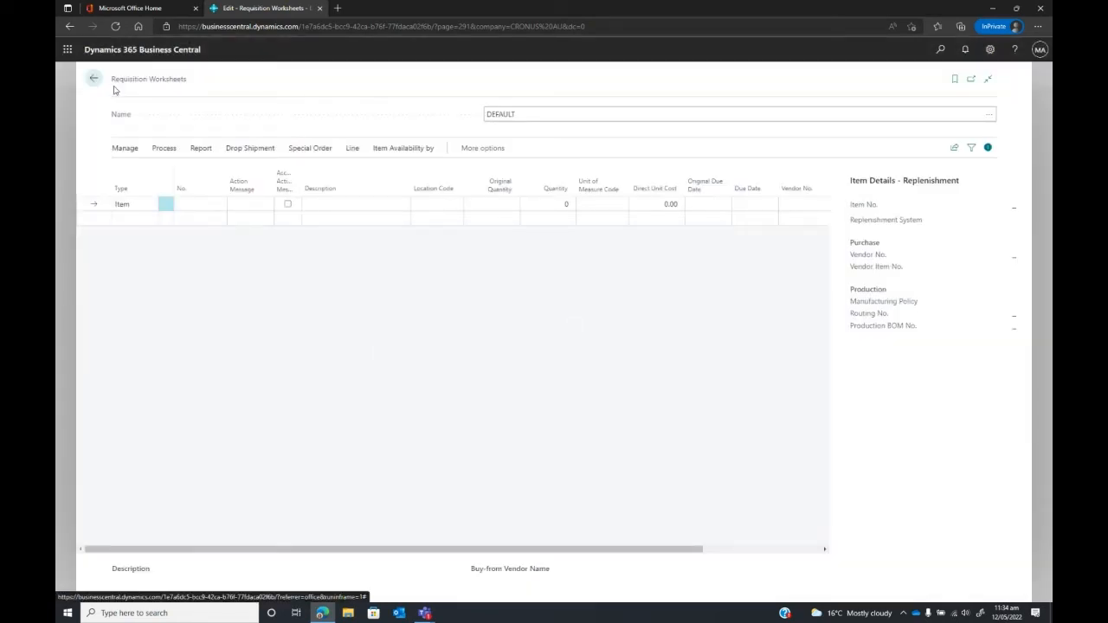
{"action": "left_click", "coordinate": [93, 79]}
{"action": "left_click", "coordinate": [182, 78]}
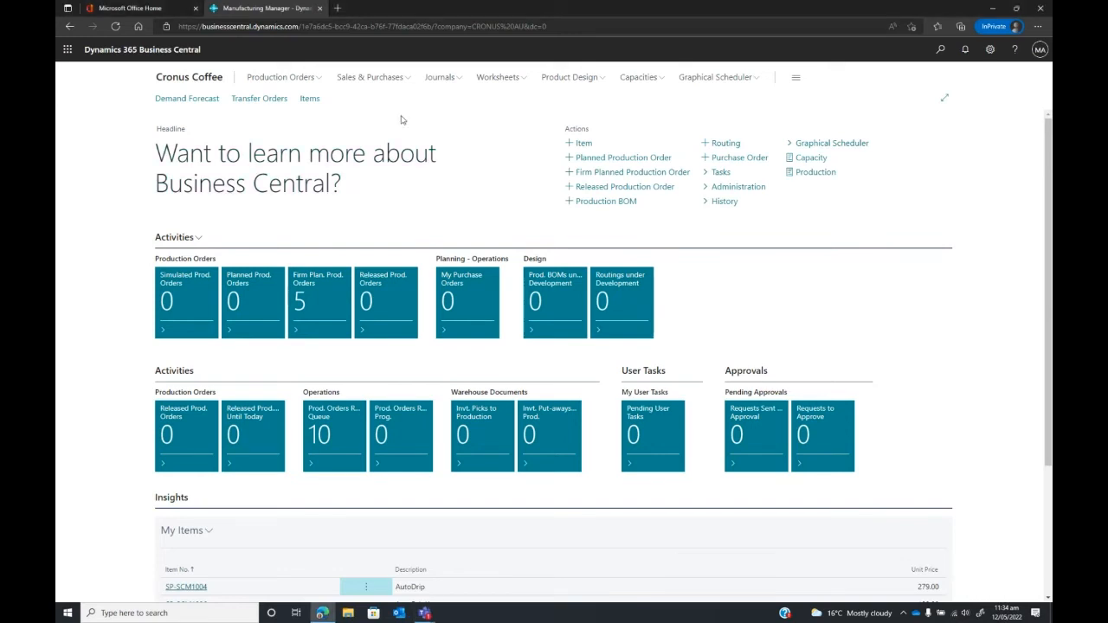
Open the Raw material supplier purchase order and set its Vendor Invoice No. to RMS007.
{"action": "left_click", "coordinate": [369, 77]}
{"action": "left_click", "coordinate": [431, 98]}
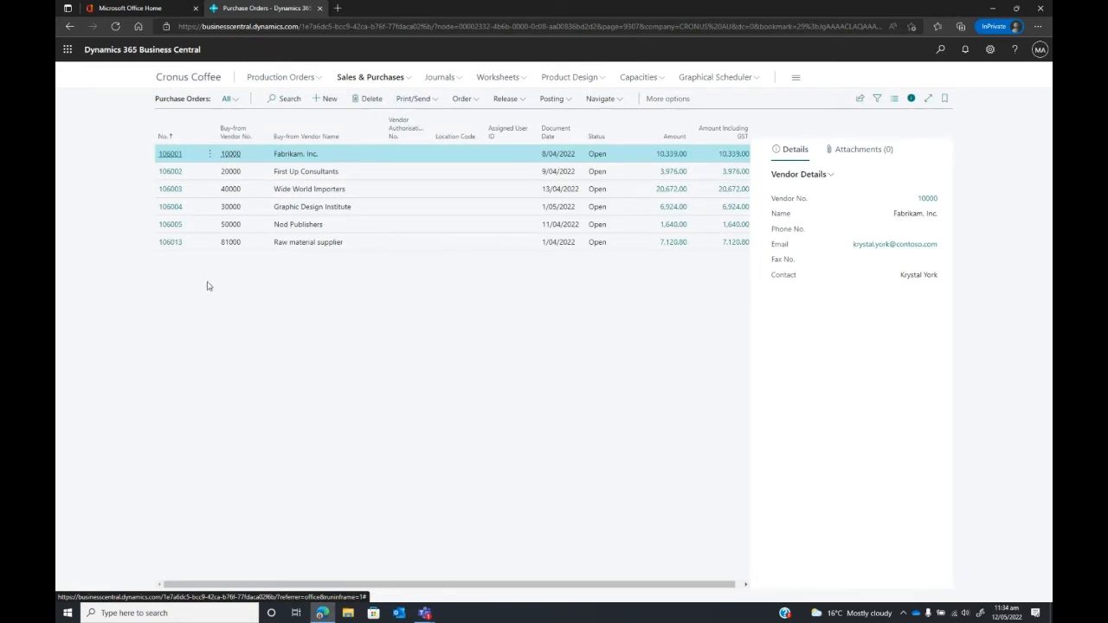
{"action": "left_click", "coordinate": [170, 242]}
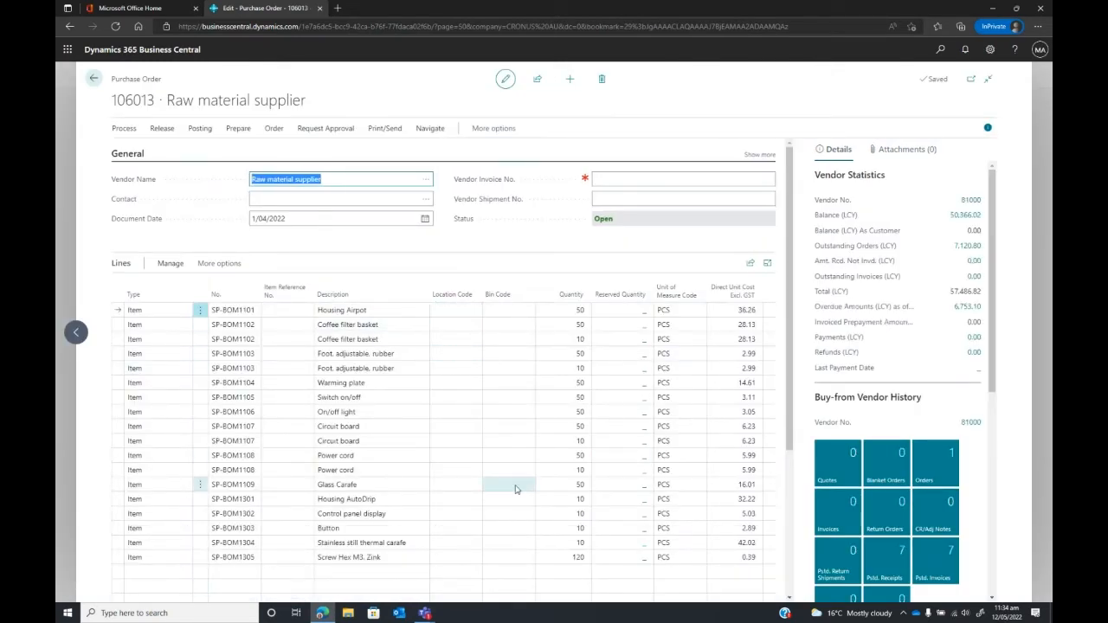
{"action": "left_click", "coordinate": [613, 180]}
{"action": "type", "text": "RMS"}
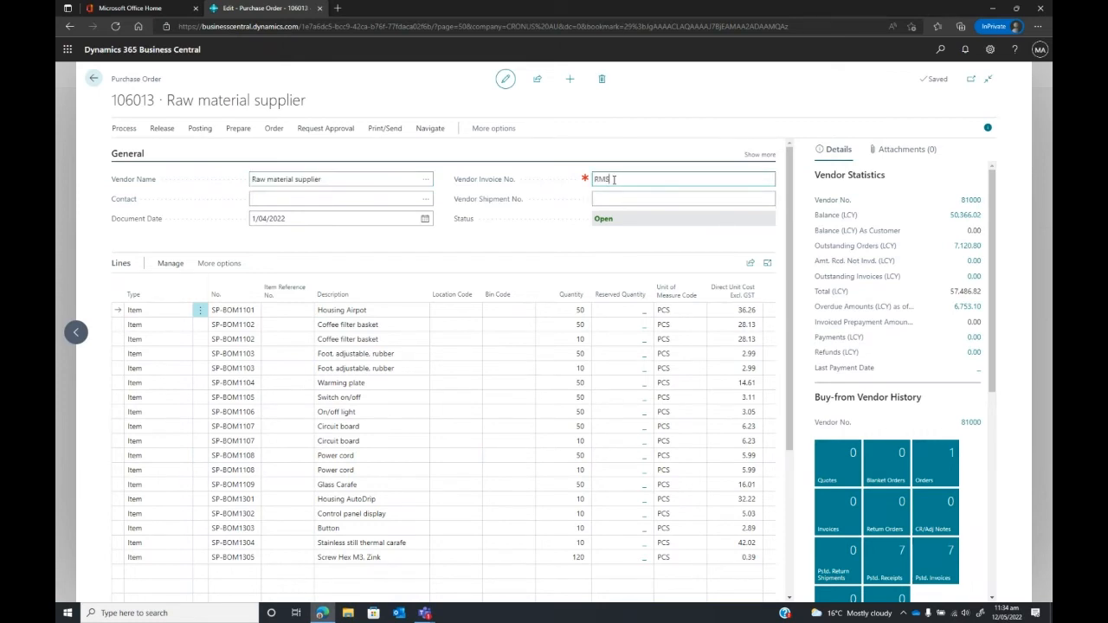
{"action": "type", "text": "007"}
{"action": "key", "text": "Tab"}
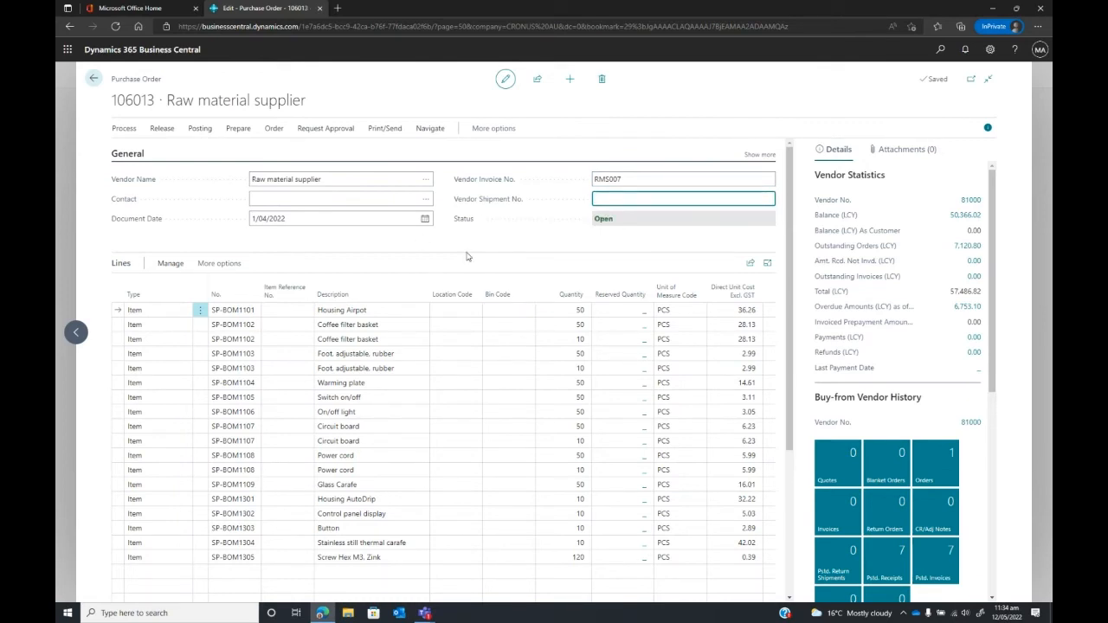
Post the Raw material supplier purchase order as Receive and Invoice, view the posted invoice and return to the role centre.
{"action": "left_click", "coordinate": [195, 129]}
{"action": "left_click", "coordinate": [138, 152]}
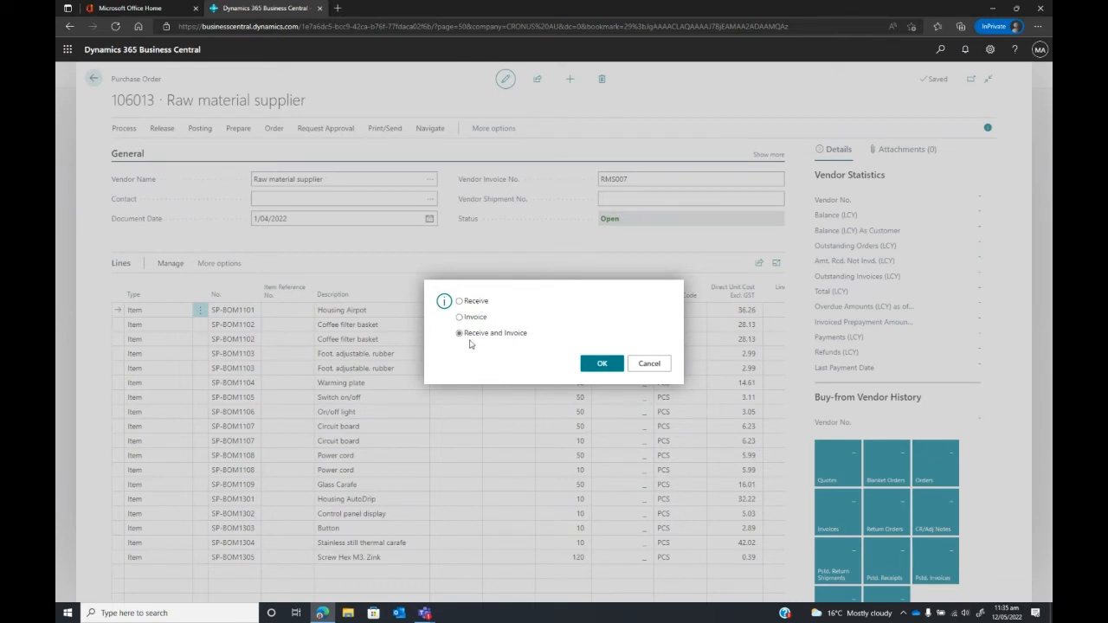
{"action": "left_click", "coordinate": [604, 364]}
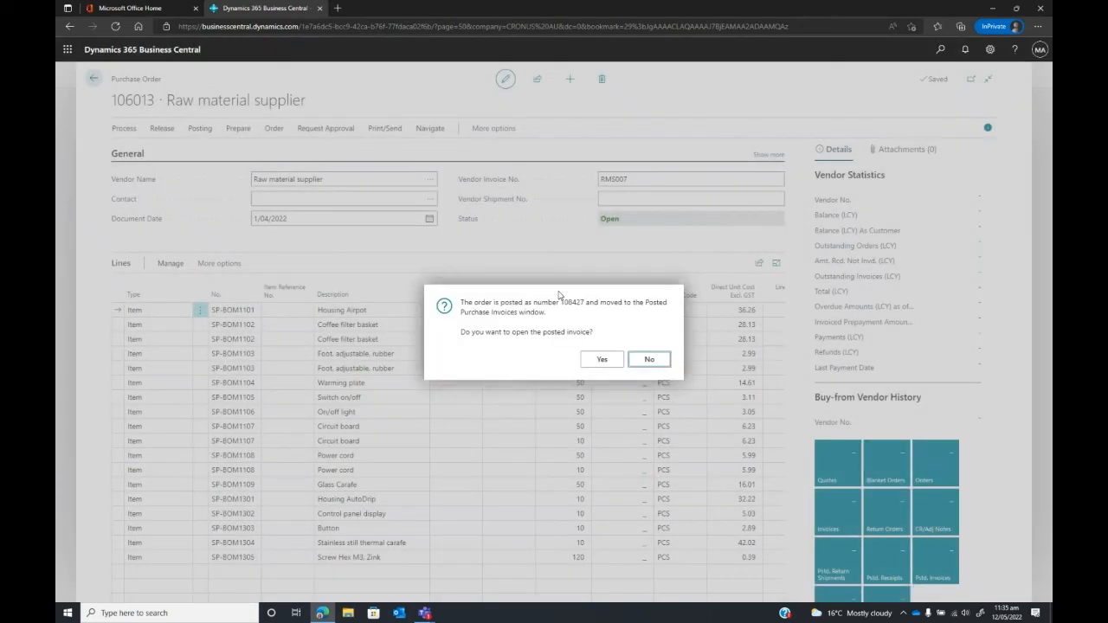
{"action": "left_click", "coordinate": [597, 360]}
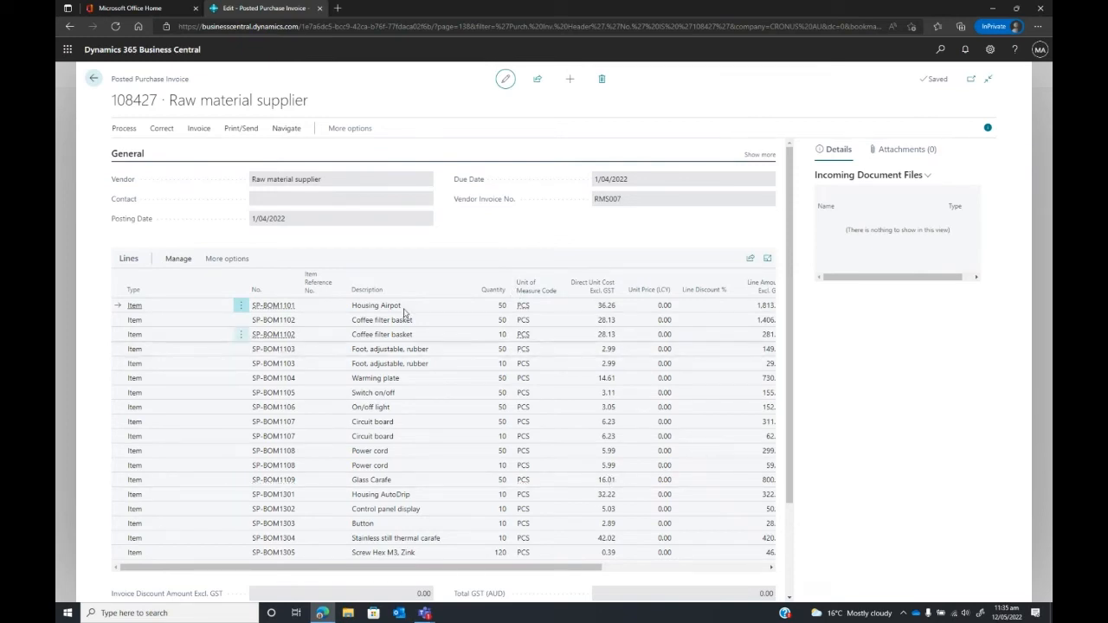
{"action": "left_click", "coordinate": [94, 82]}
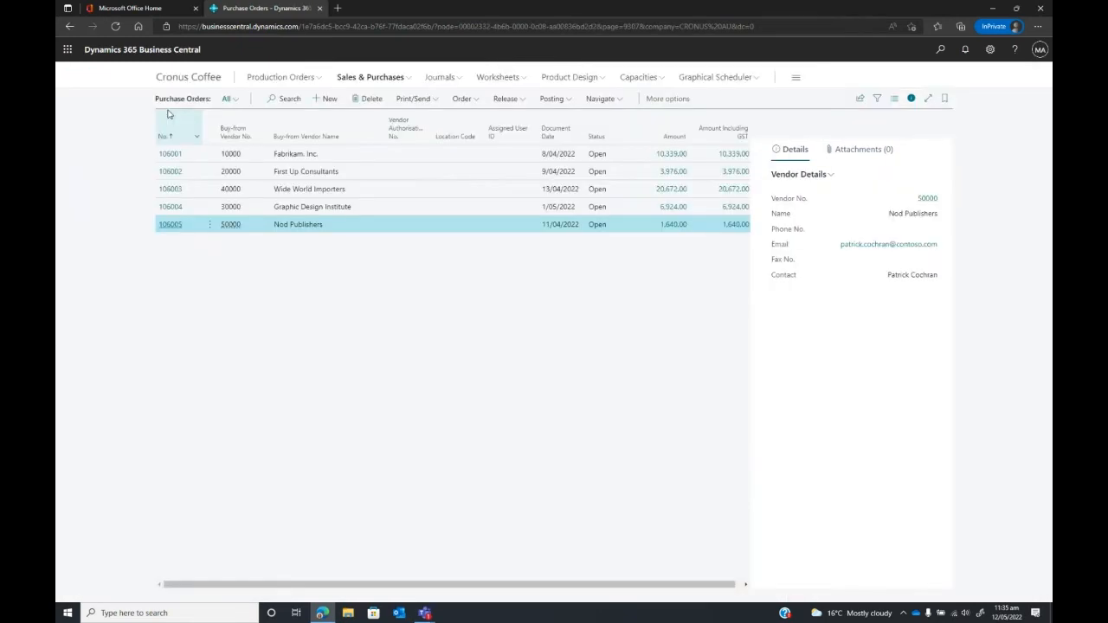
{"action": "left_click", "coordinate": [174, 79]}
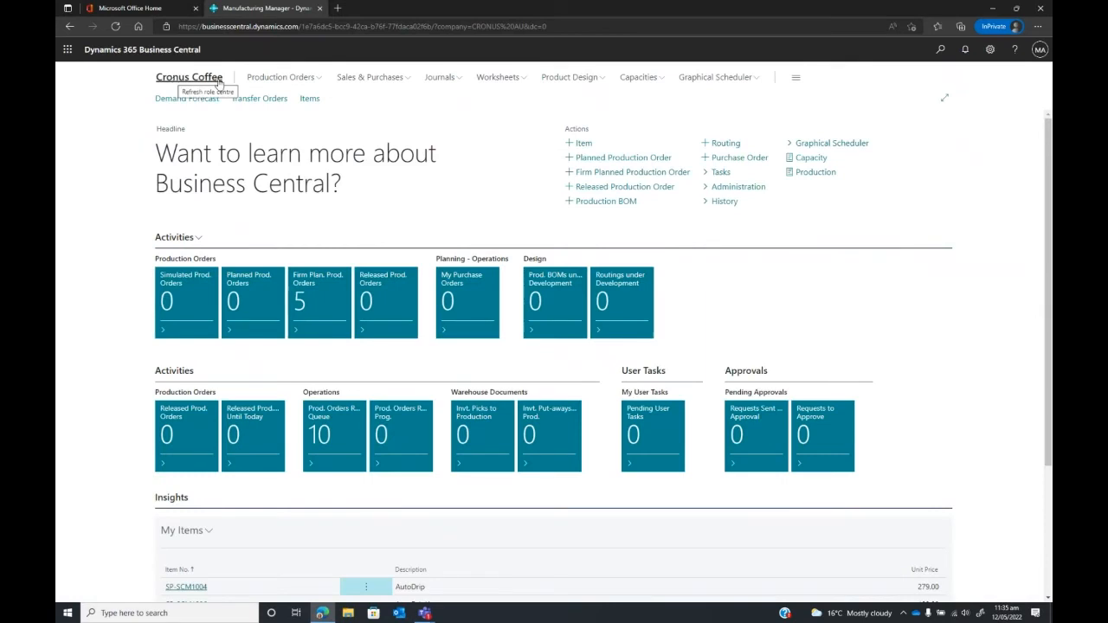
Open the firm planned production order for AutoDrip and review the routing operations of its line.
{"action": "left_click", "coordinate": [320, 296]}
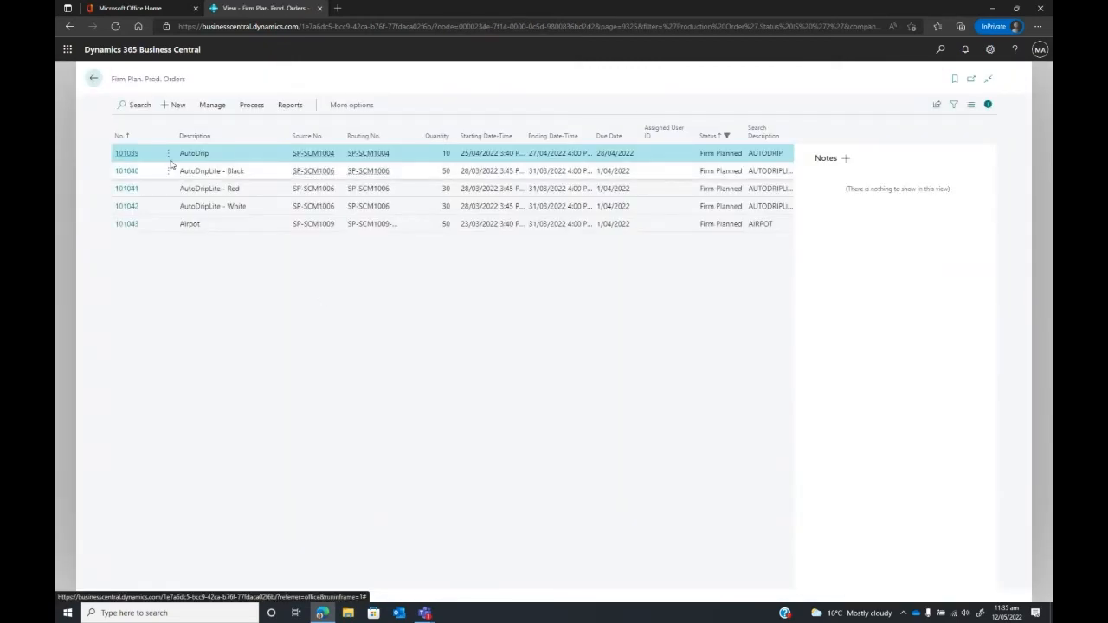
{"action": "left_click", "coordinate": [125, 155]}
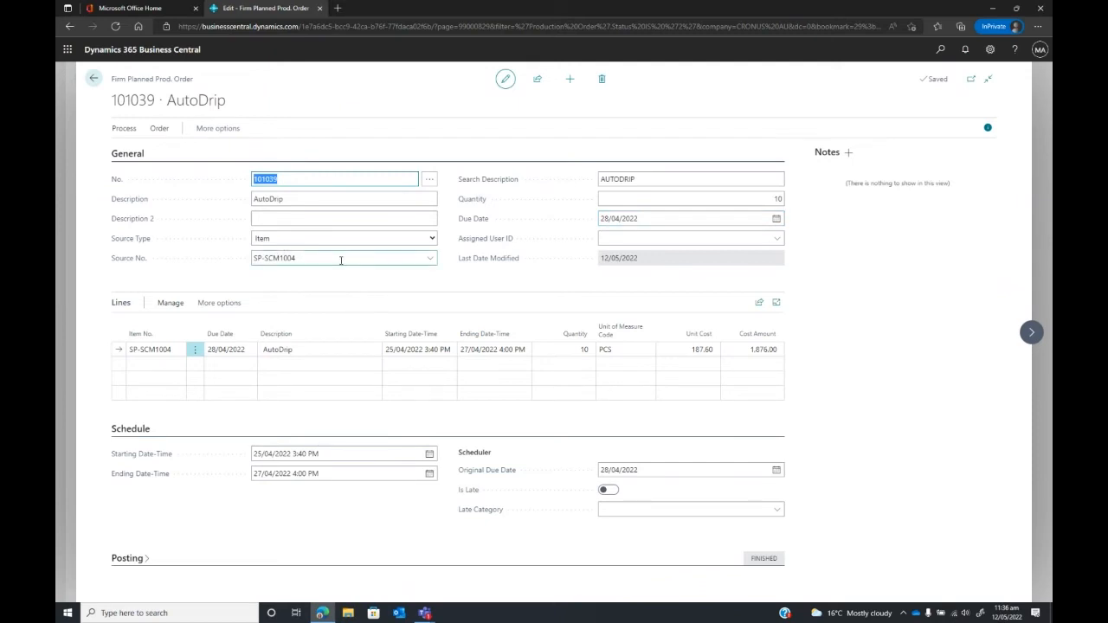
{"action": "left_click", "coordinate": [229, 302]}
{"action": "left_click", "coordinate": [248, 304]}
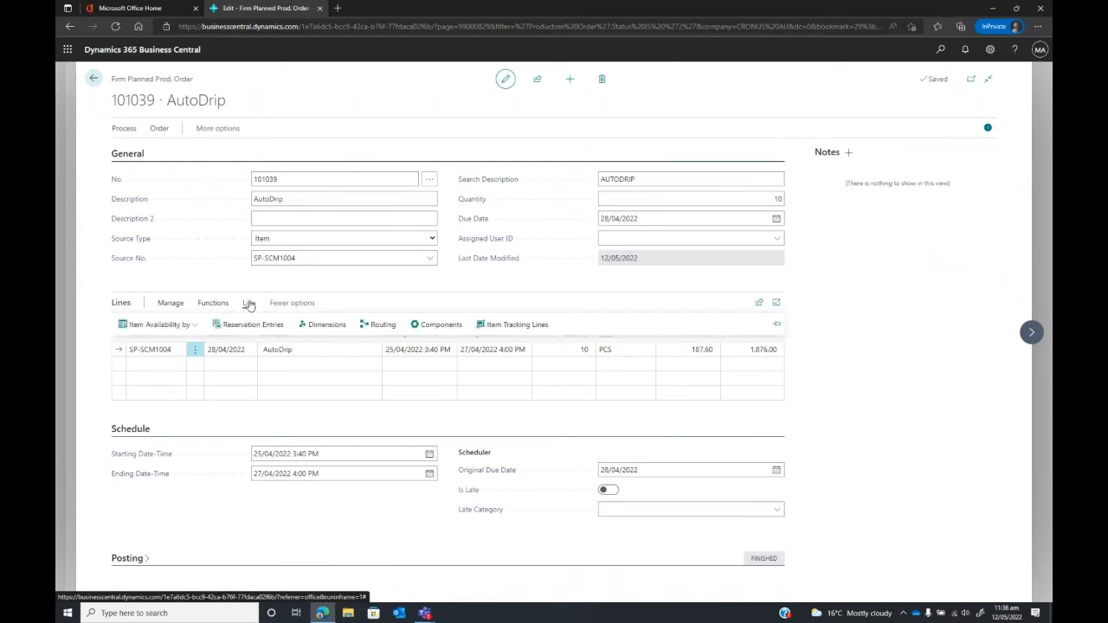
{"action": "left_click", "coordinate": [379, 325]}
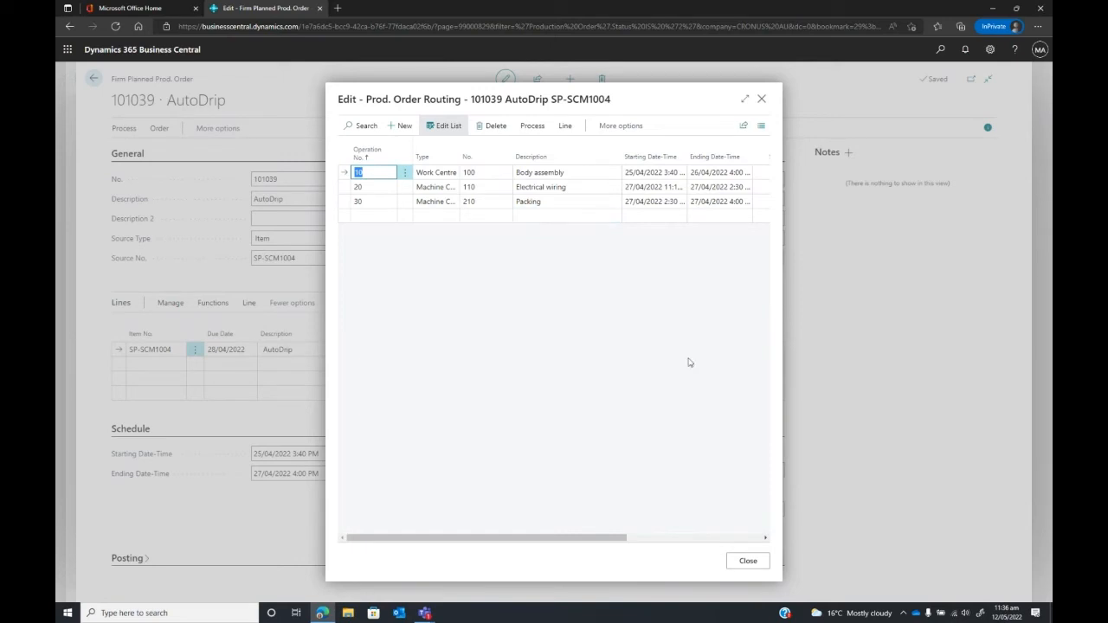
{"action": "left_click", "coordinate": [740, 561]}
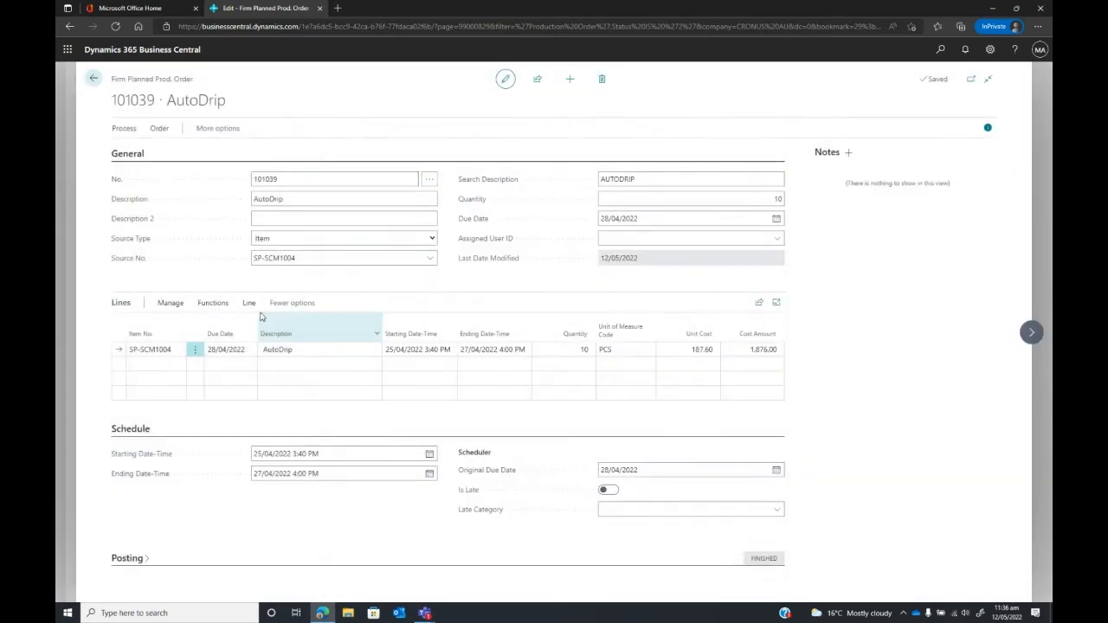
Review the components of the AutoDrip production order line.
{"action": "left_click", "coordinate": [248, 303]}
{"action": "left_click", "coordinate": [431, 327]}
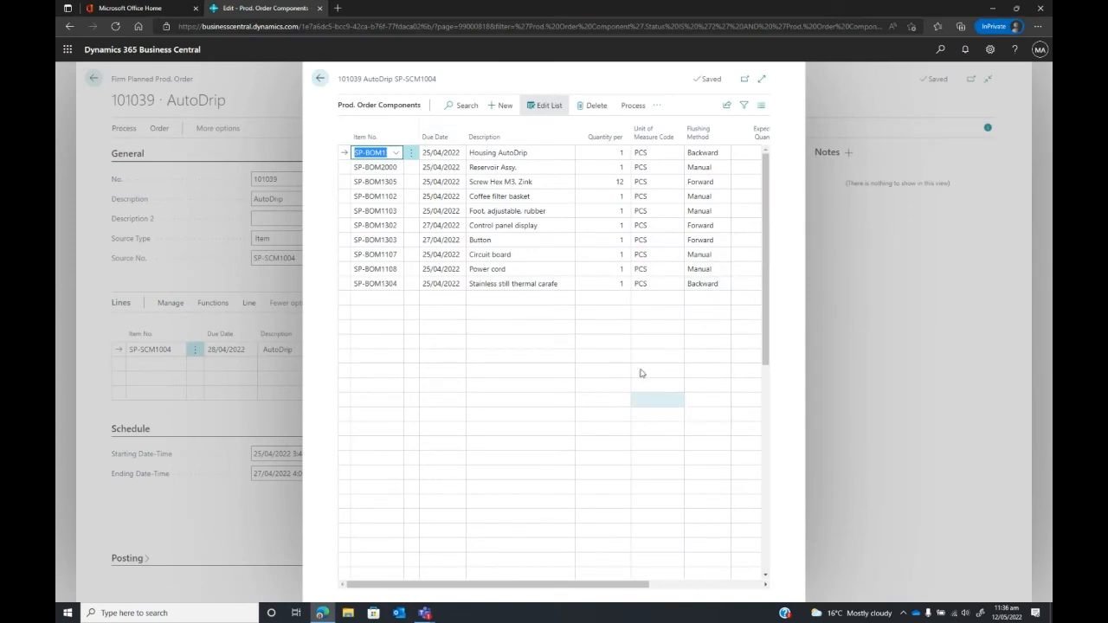
{"action": "left_click", "coordinate": [321, 80]}
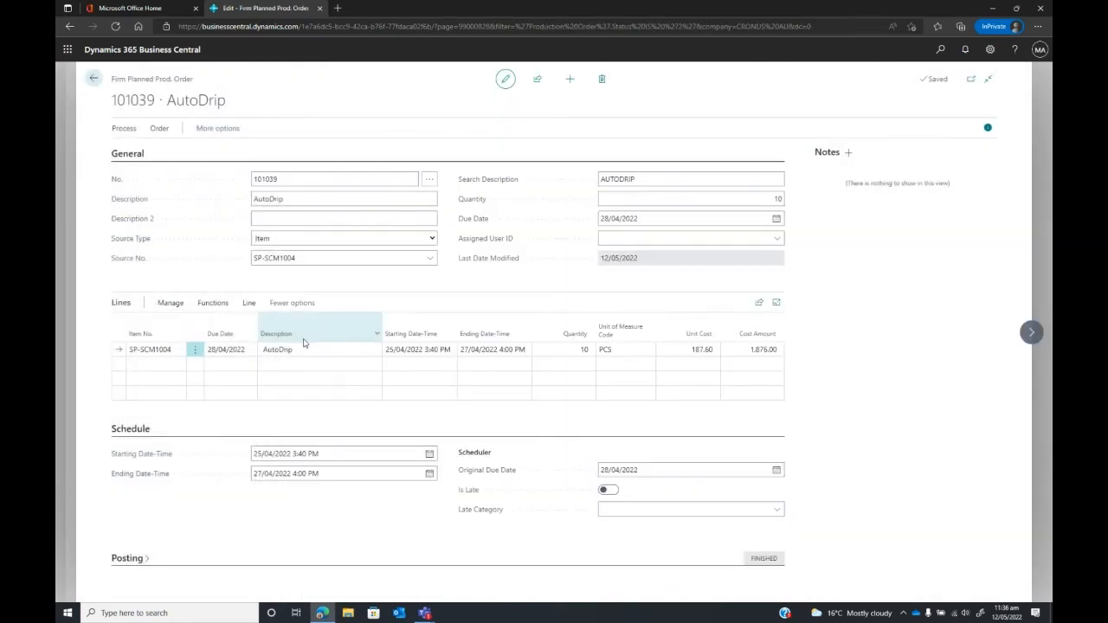
Inspect the AutoDrip line's reservation entries and the linked sales order, and return to the production order.
{"action": "left_click", "coordinate": [249, 304]}
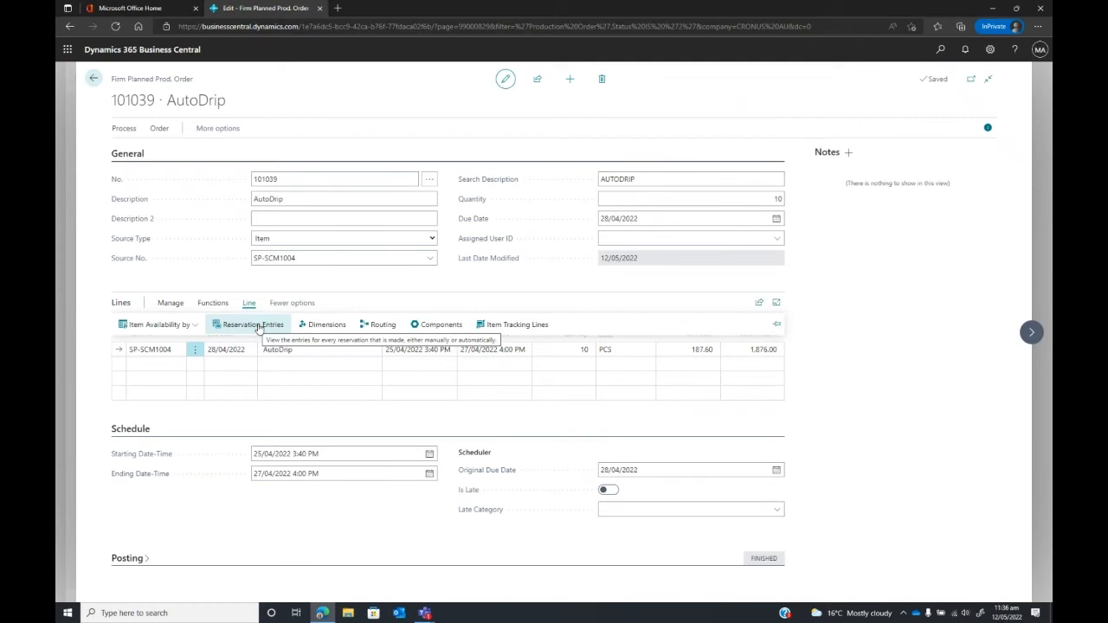
{"action": "left_click", "coordinate": [252, 326]}
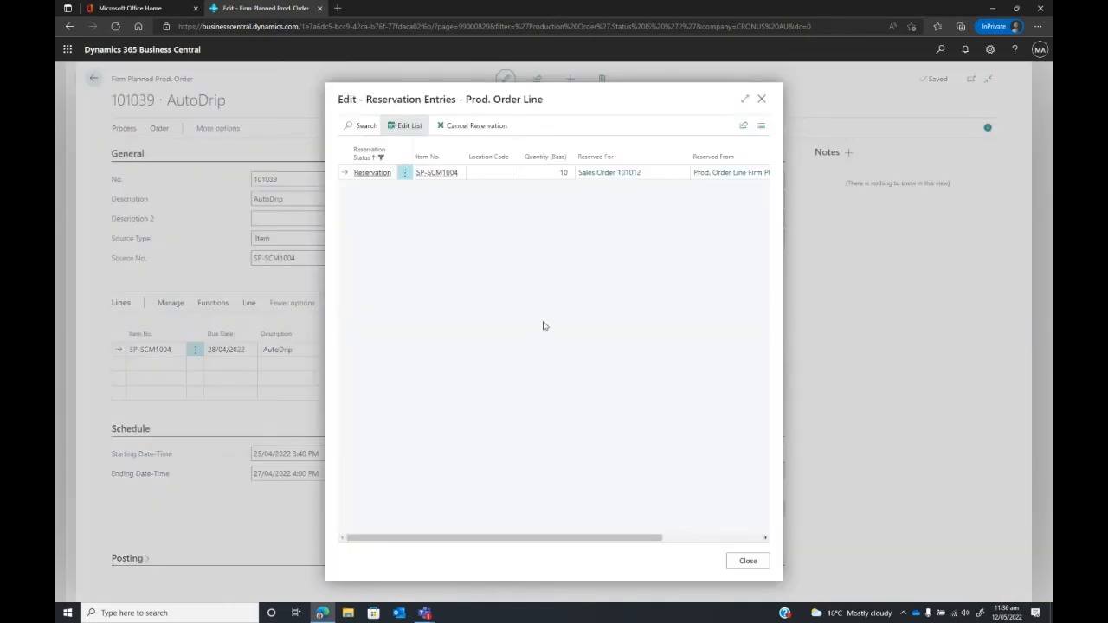
{"action": "left_click", "coordinate": [630, 174]}
{"action": "left_click", "coordinate": [424, 139]}
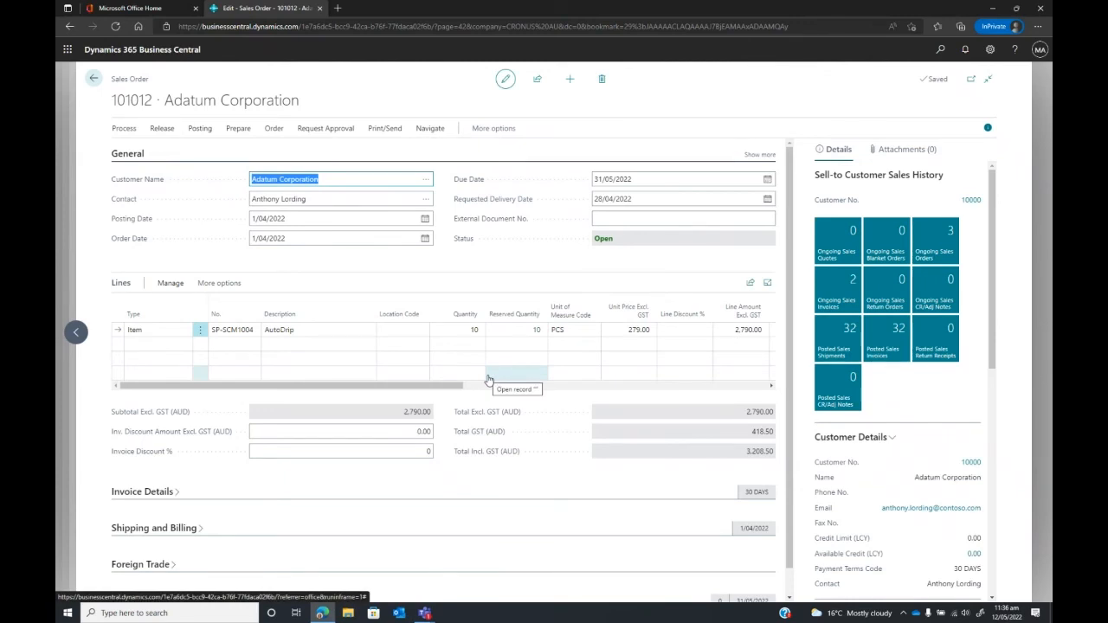
{"action": "left_click", "coordinate": [94, 78]}
{"action": "left_click", "coordinate": [750, 561]}
{"action": "left_click", "coordinate": [748, 561]}
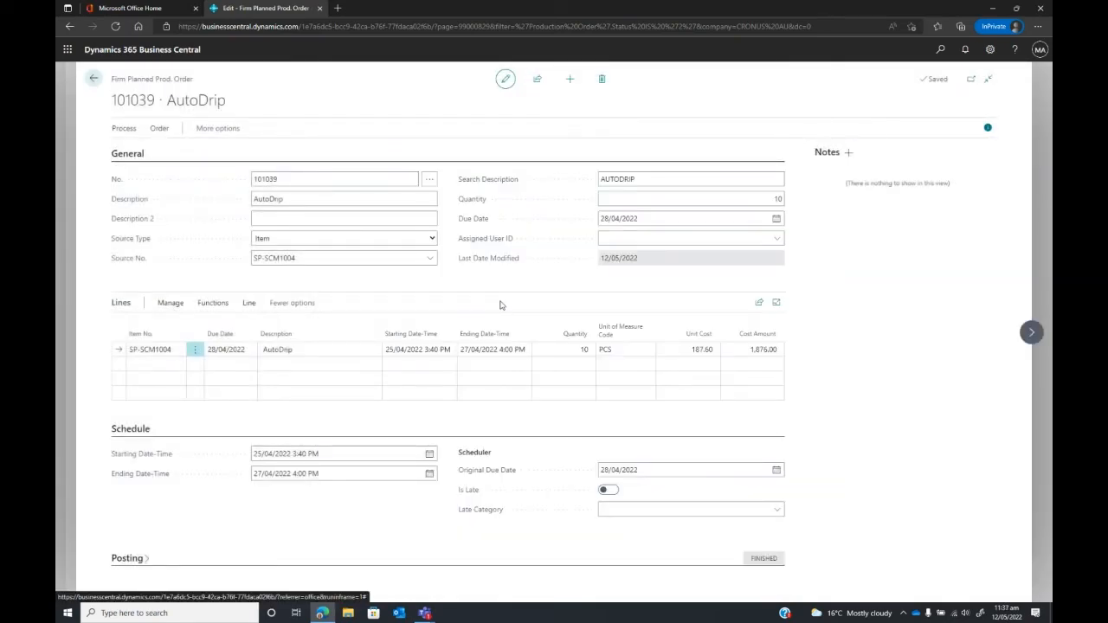
Change the AutoDrip firm planned production order's status to Released, check the released production orders list and return to the role centre.
{"action": "left_click", "coordinate": [124, 128]}
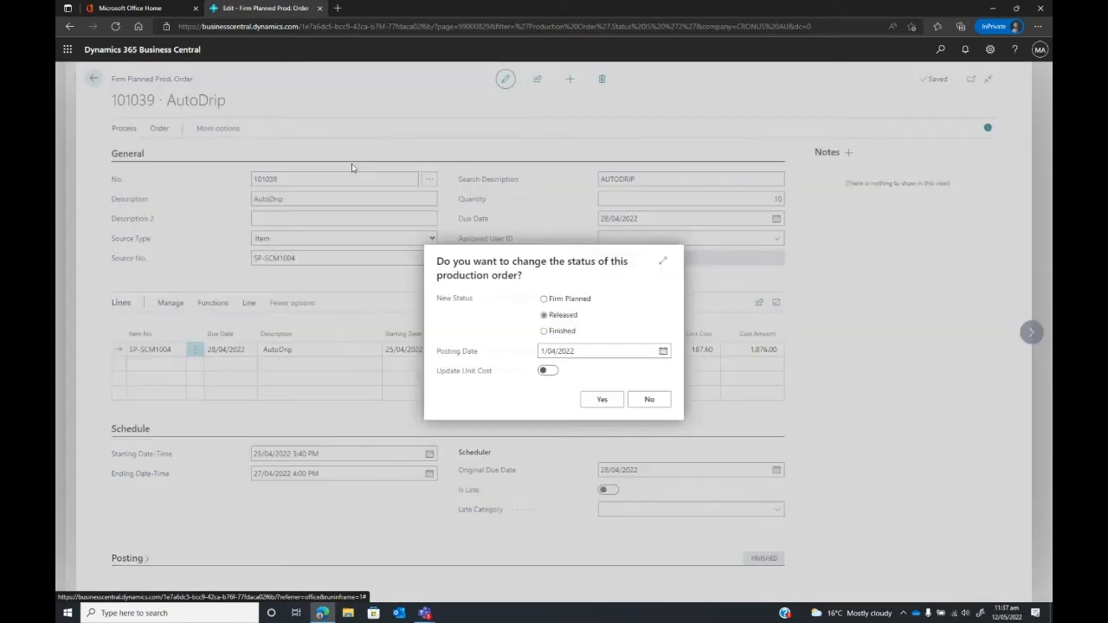
{"action": "left_click", "coordinate": [293, 151]}
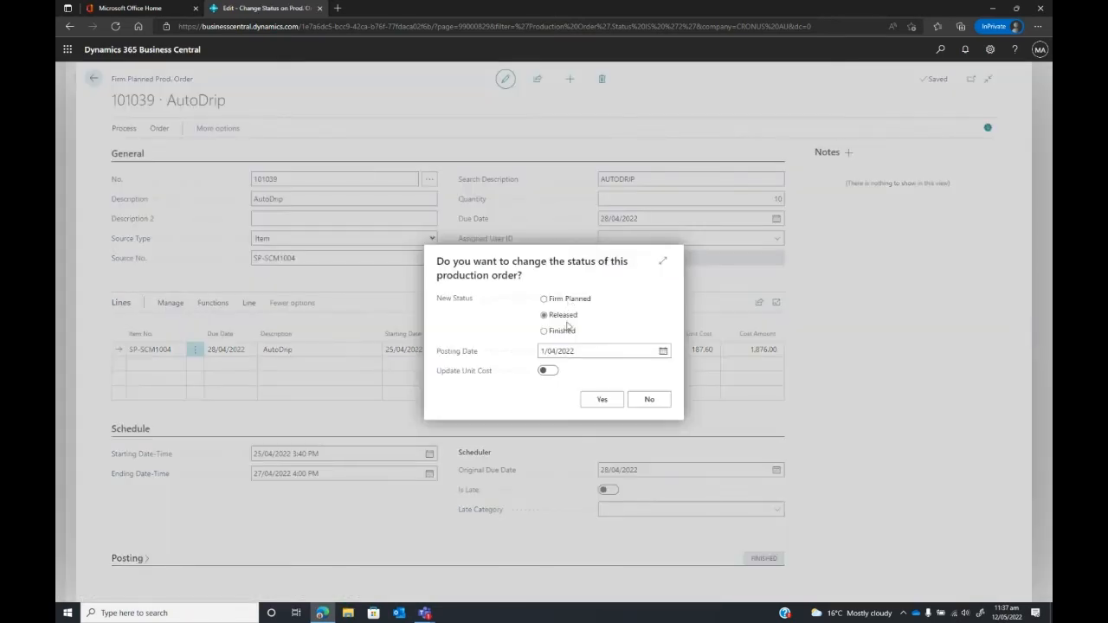
{"action": "left_click", "coordinate": [604, 400]}
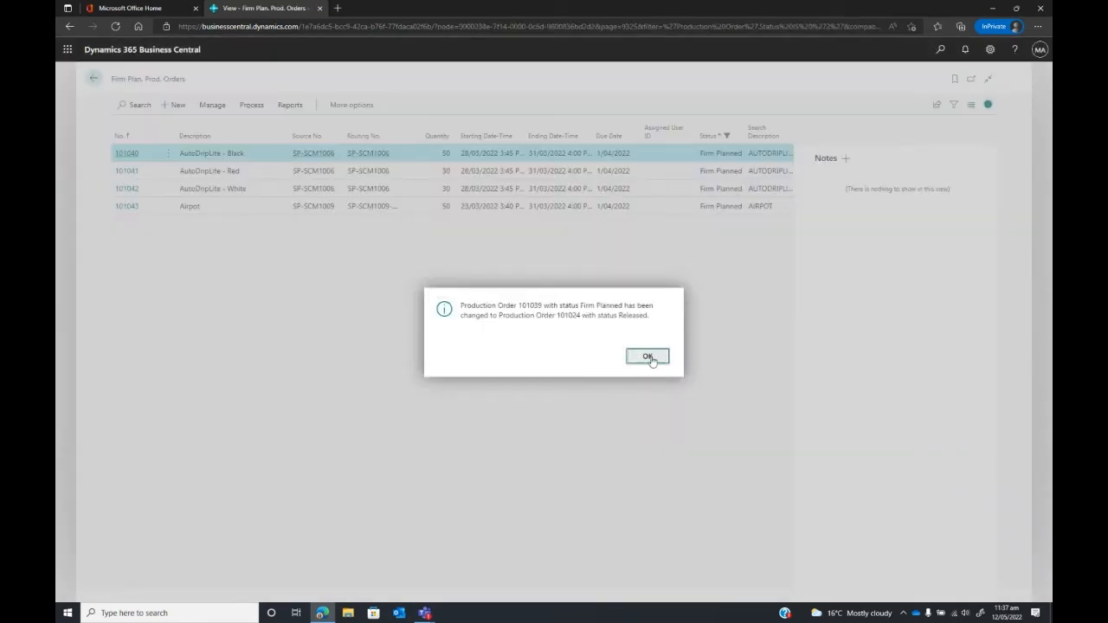
{"action": "left_click", "coordinate": [651, 355]}
{"action": "left_click", "coordinate": [97, 79]}
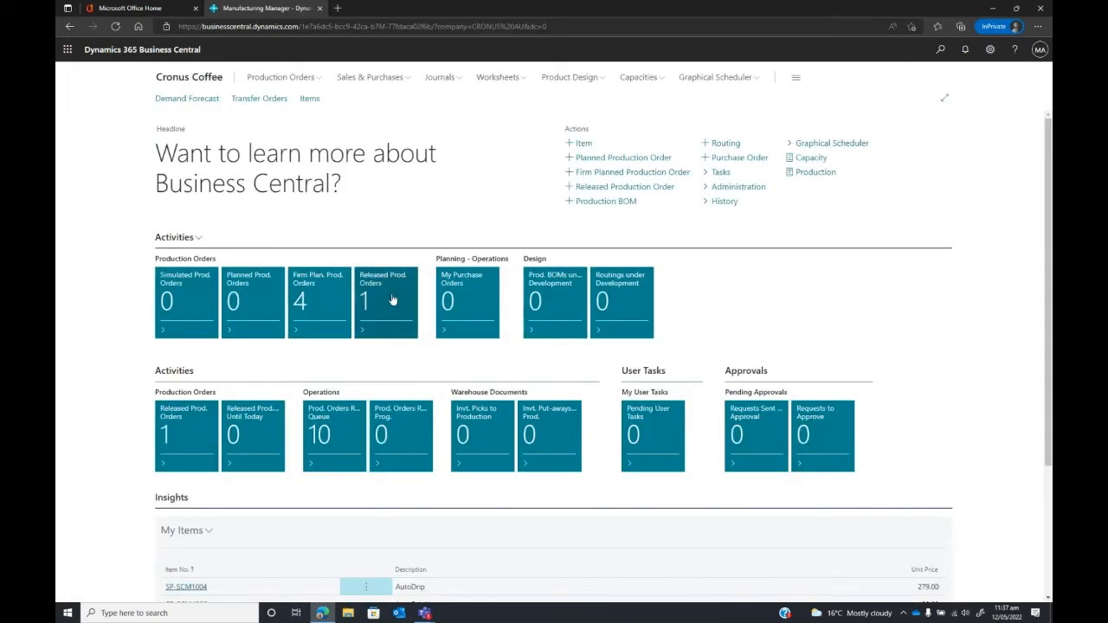
{"action": "left_click", "coordinate": [388, 302]}
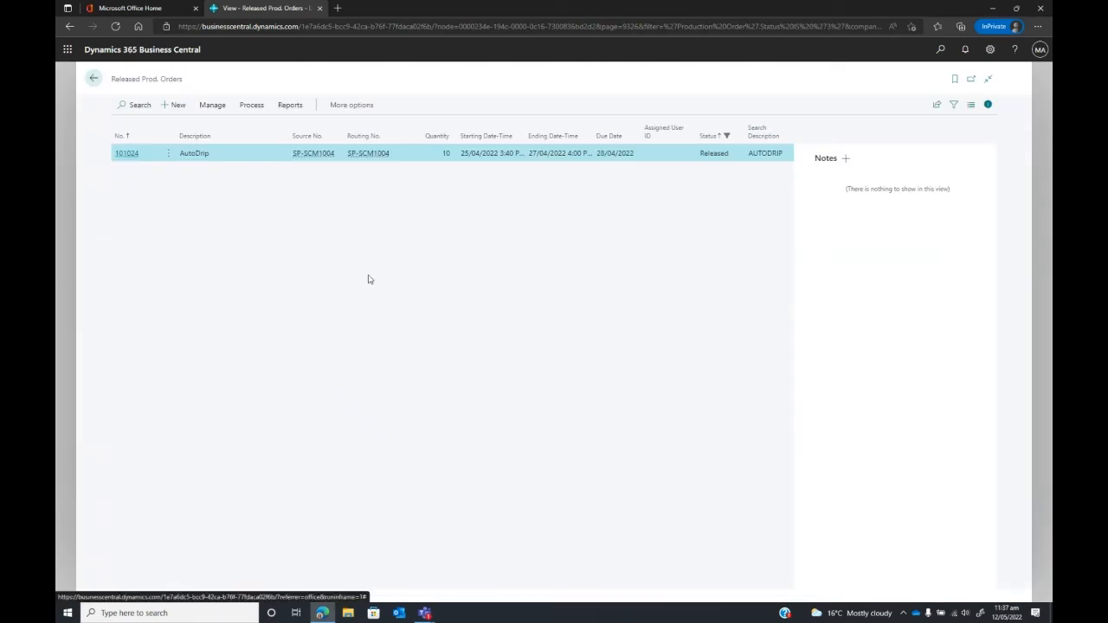
{"action": "left_click", "coordinate": [94, 79]}
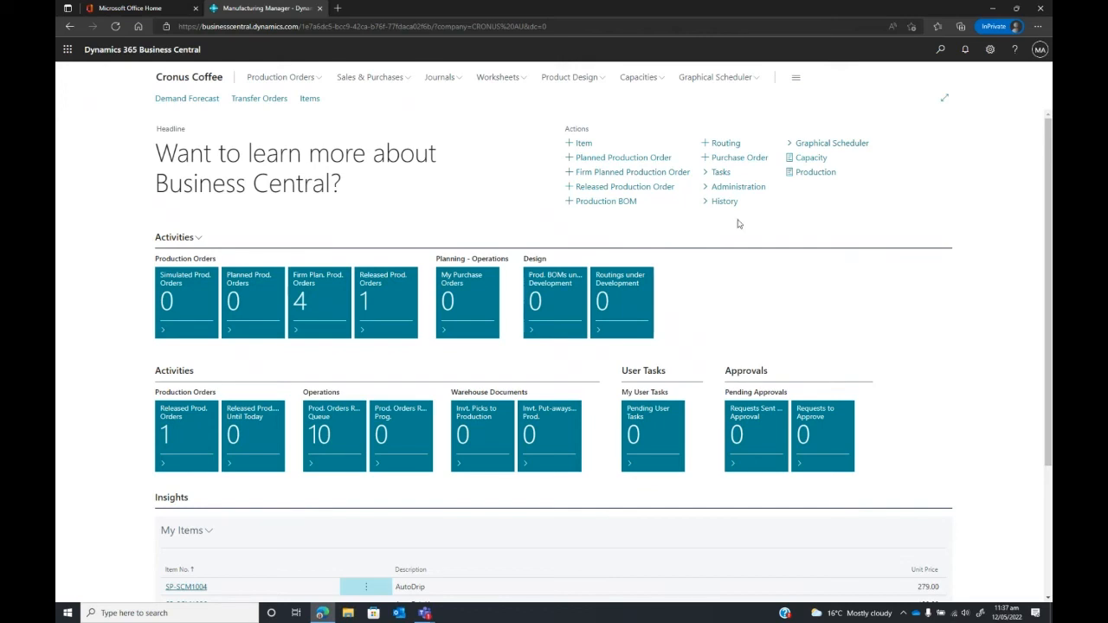
Open the Change Production Order Status task and filter it to Firm Planned orders in the expanded view.
{"action": "left_click", "coordinate": [724, 173]}
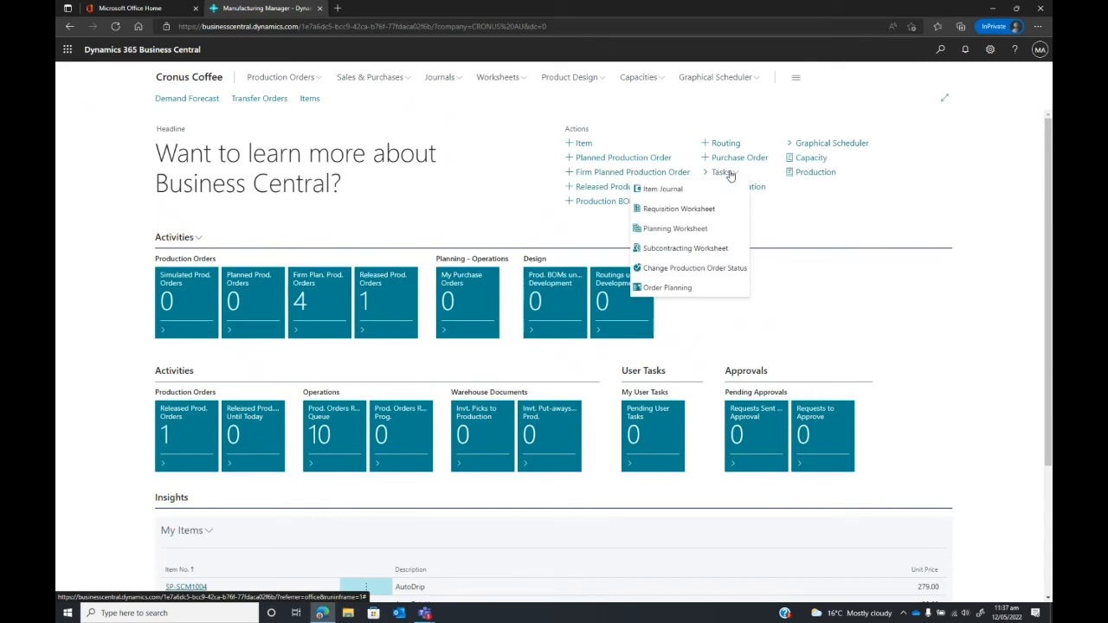
{"action": "left_click", "coordinate": [709, 268]}
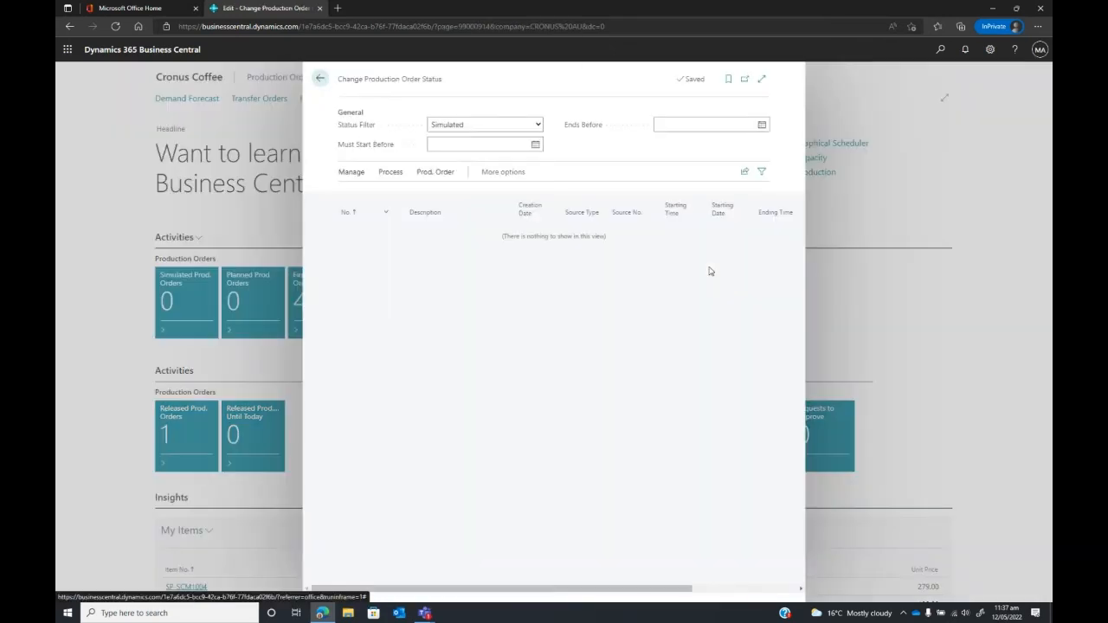
{"action": "left_click", "coordinate": [538, 125]}
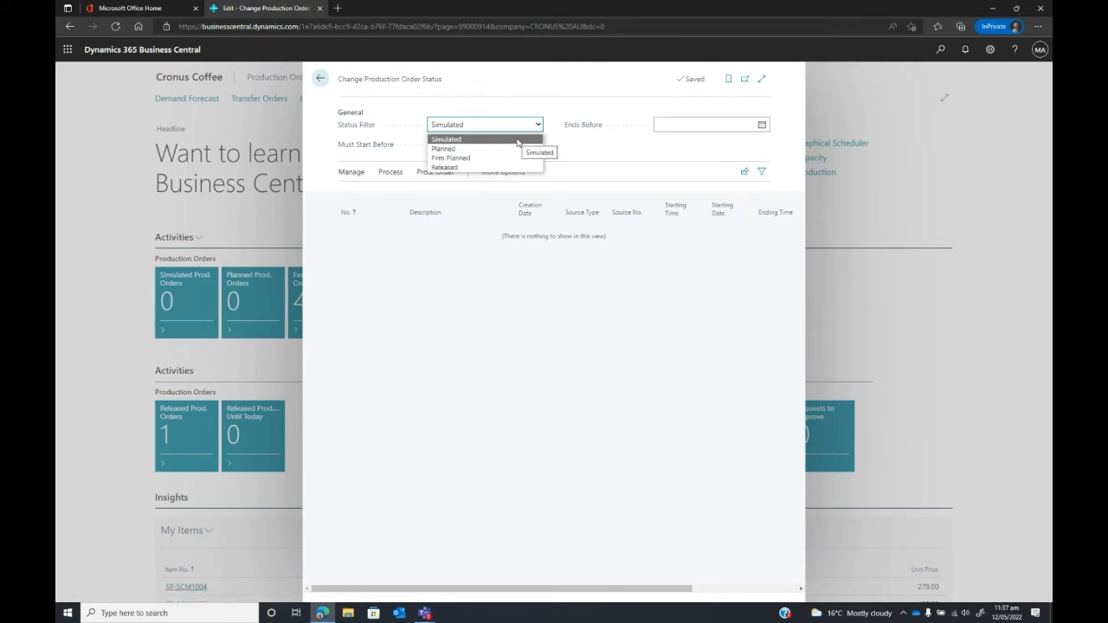
{"action": "left_click", "coordinate": [509, 157]}
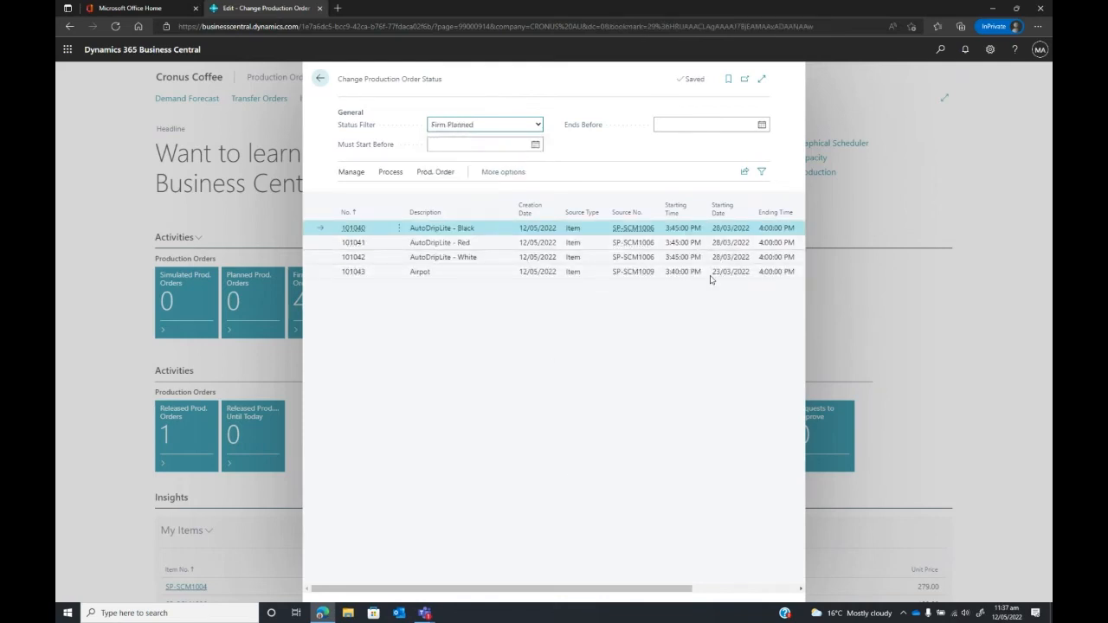
{"action": "left_click", "coordinate": [763, 80]}
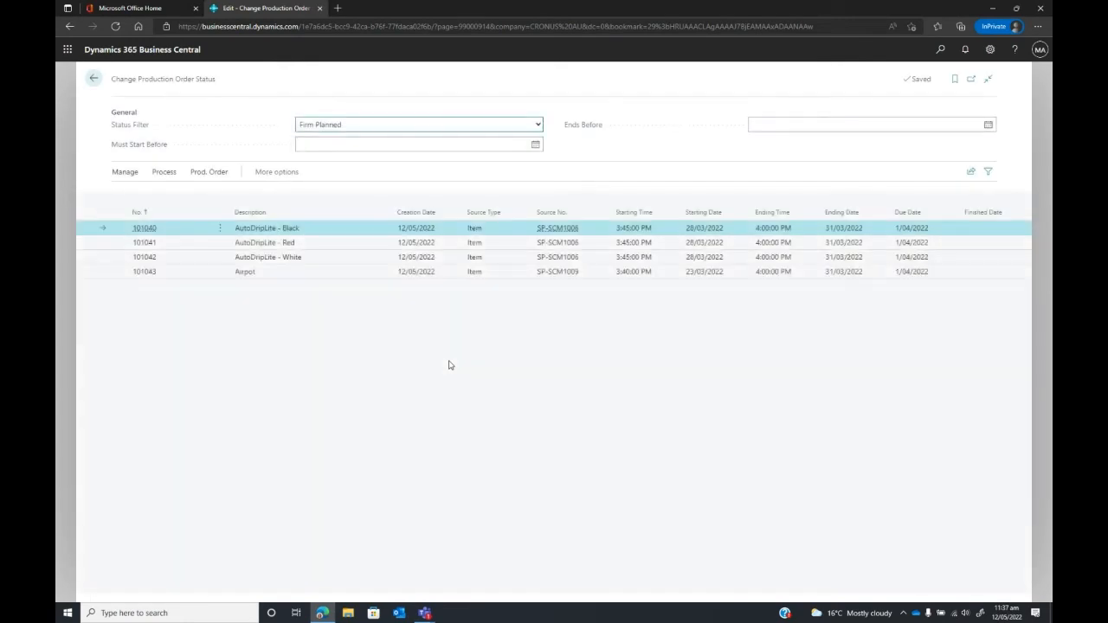
Change the status of the AutoDripLite Black, Red and White and Airpot orders together to Released, and return to the role centre.
{"action": "left_click", "coordinate": [221, 230]}
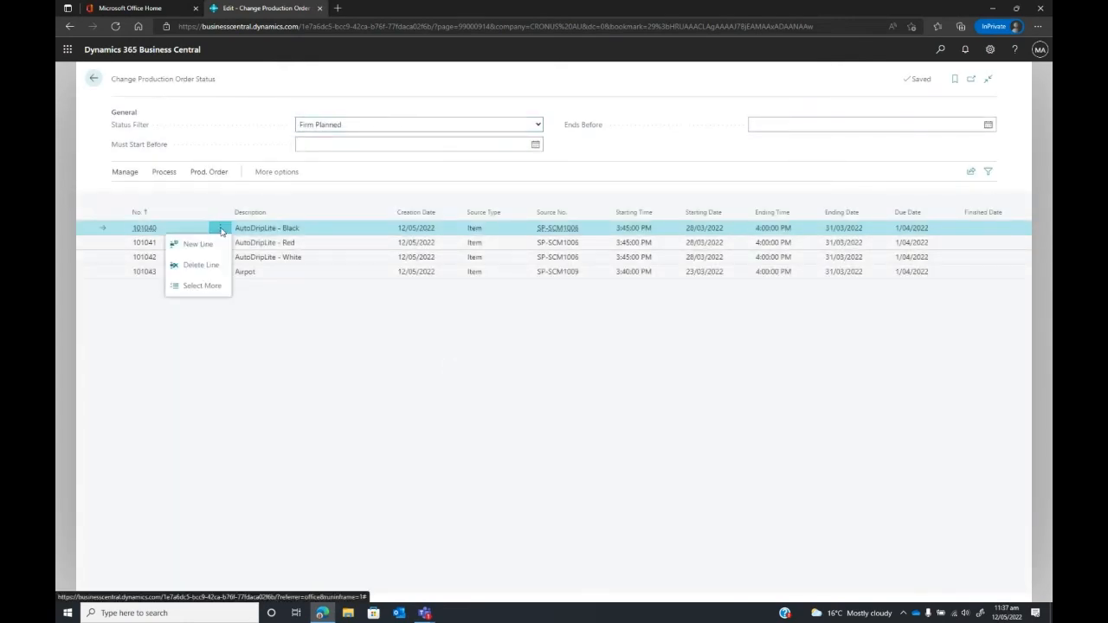
{"action": "left_click", "coordinate": [209, 285]}
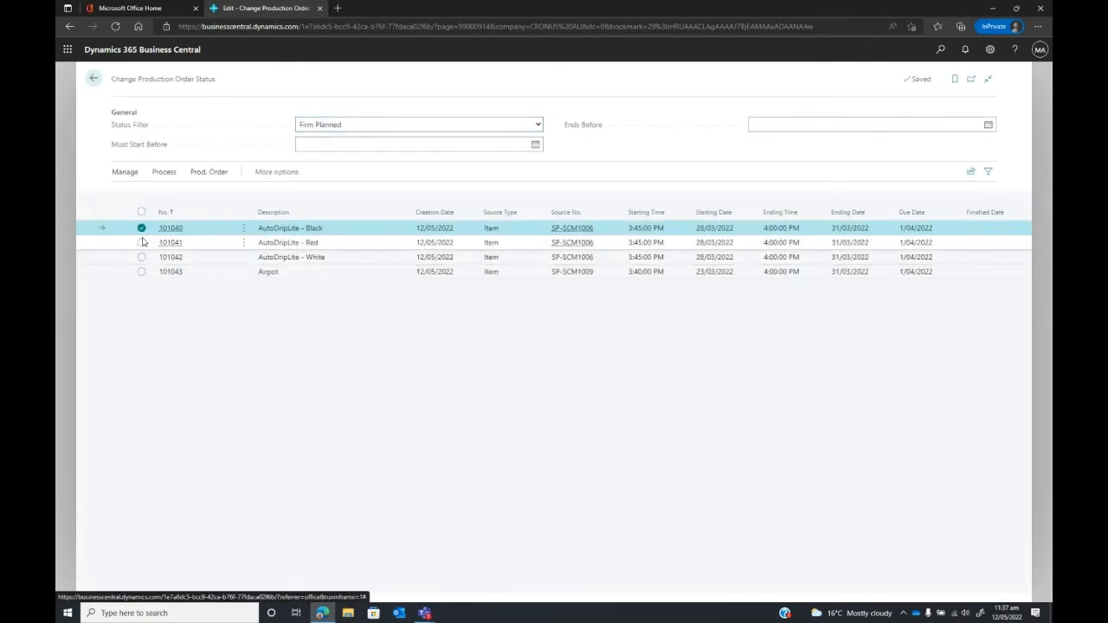
{"action": "left_click", "coordinate": [142, 242]}
{"action": "left_click", "coordinate": [141, 257]}
{"action": "left_click", "coordinate": [141, 273]}
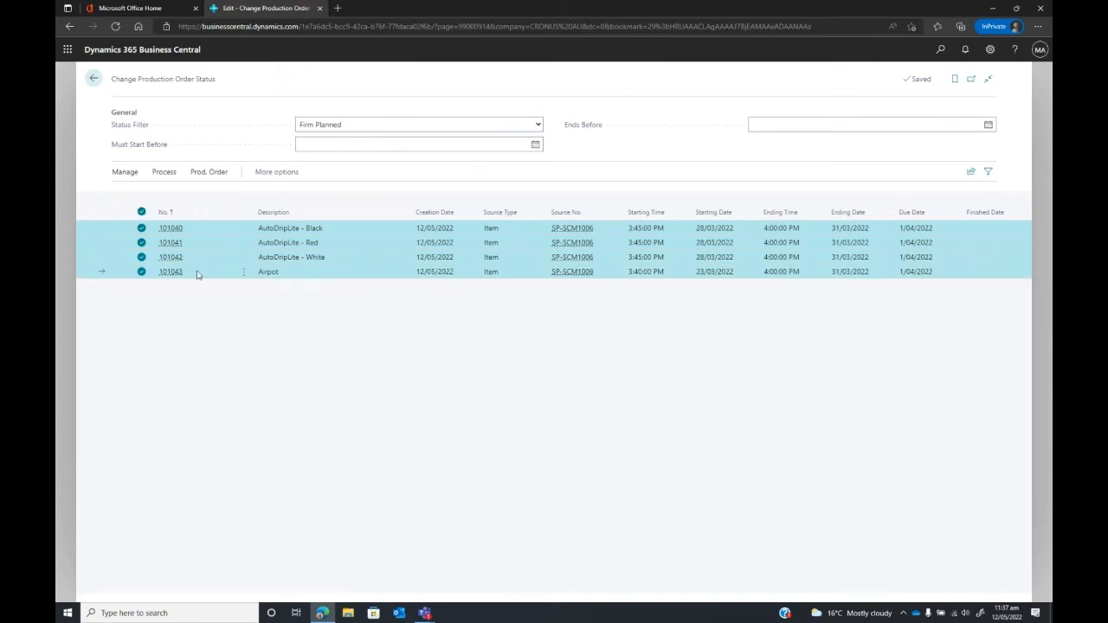
{"action": "left_click", "coordinate": [159, 173]}
{"action": "left_click", "coordinate": [159, 193]}
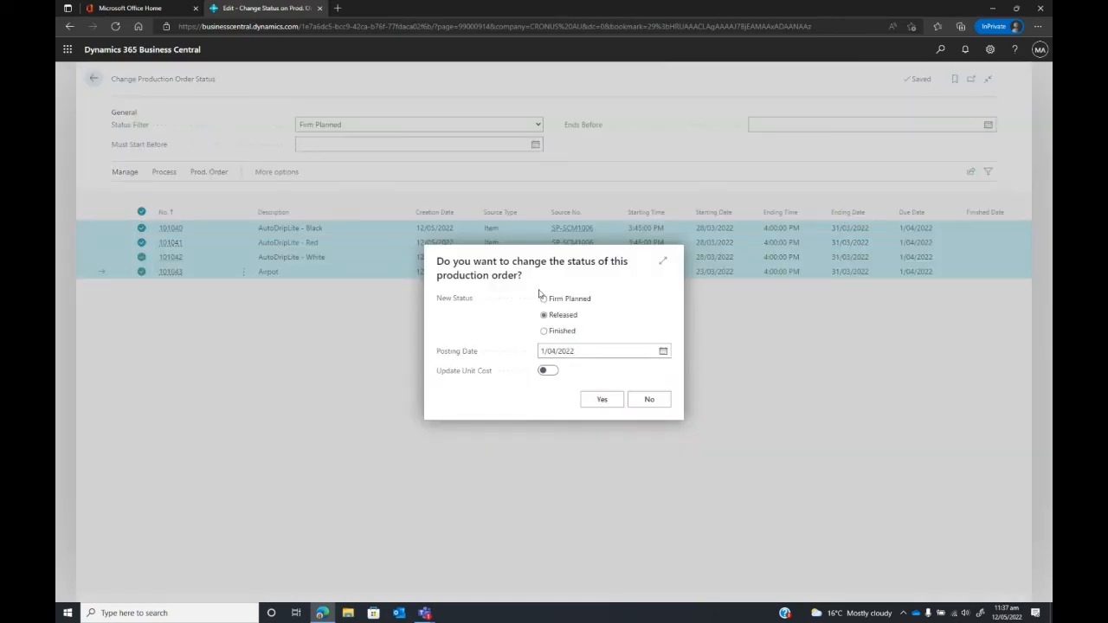
{"action": "left_click", "coordinate": [603, 402]}
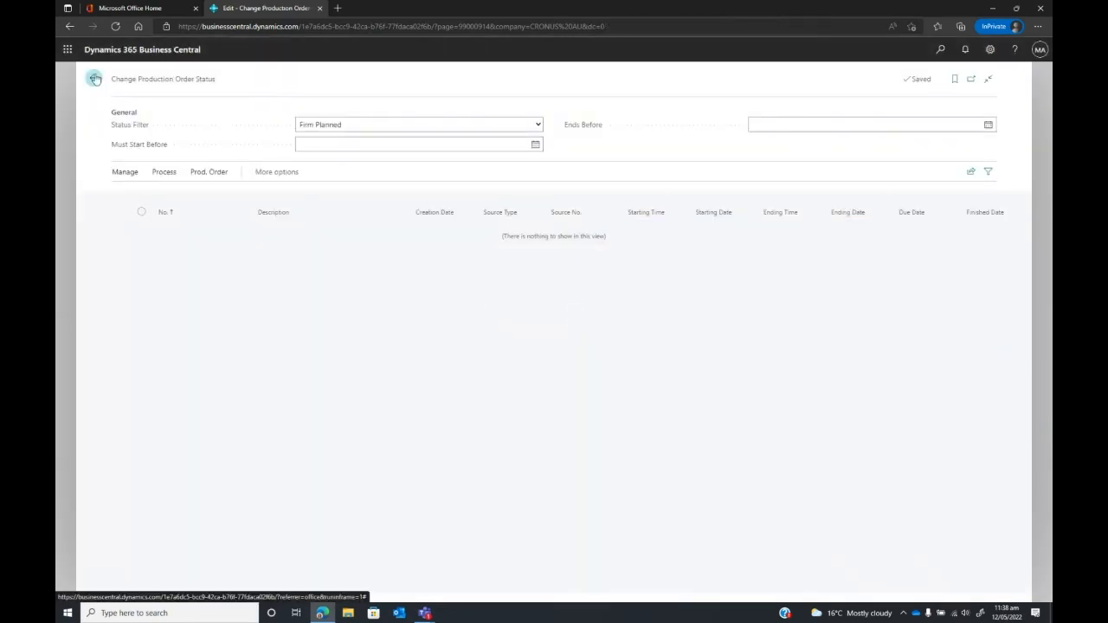
{"action": "left_click", "coordinate": [94, 79]}
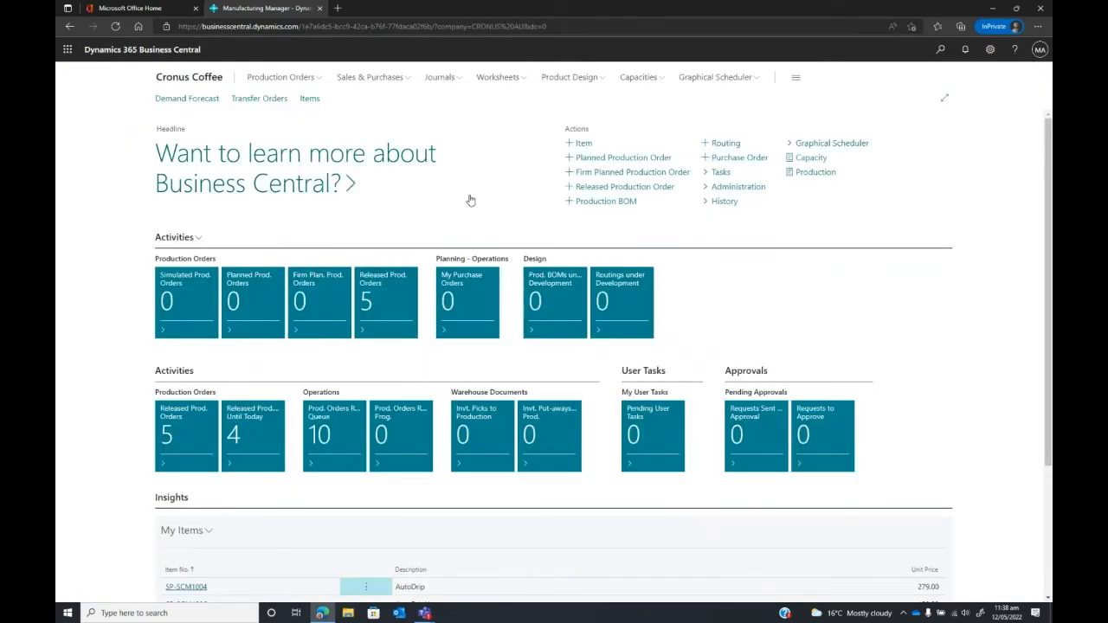
Open the released AutoDrip production order and display the production journal for its line in the expanded view.
{"action": "left_click", "coordinate": [391, 297]}
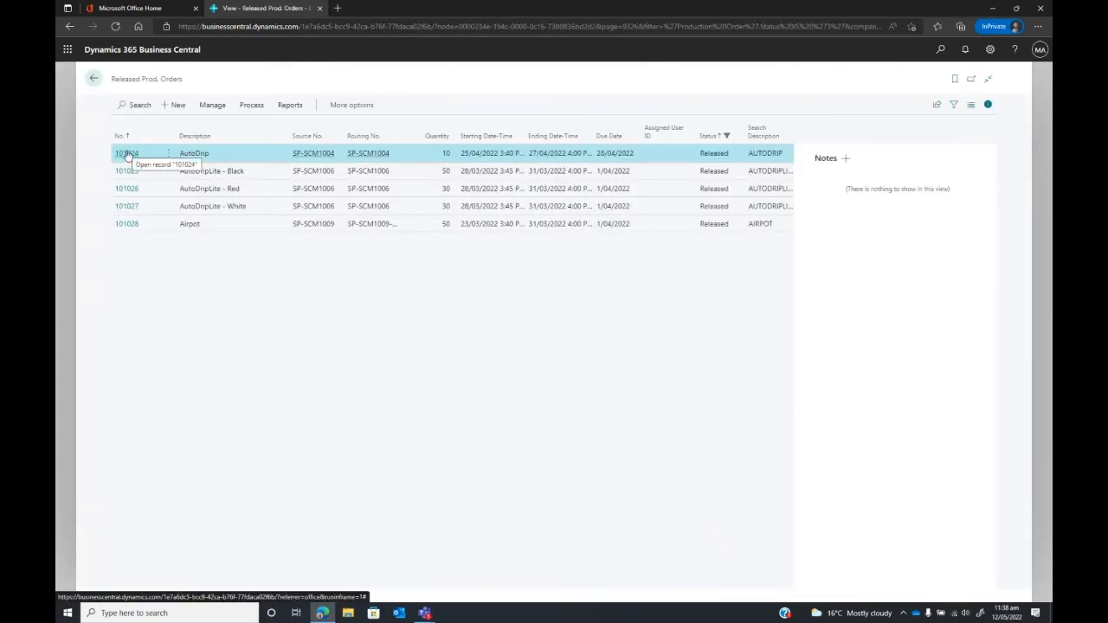
{"action": "left_click", "coordinate": [126, 153]}
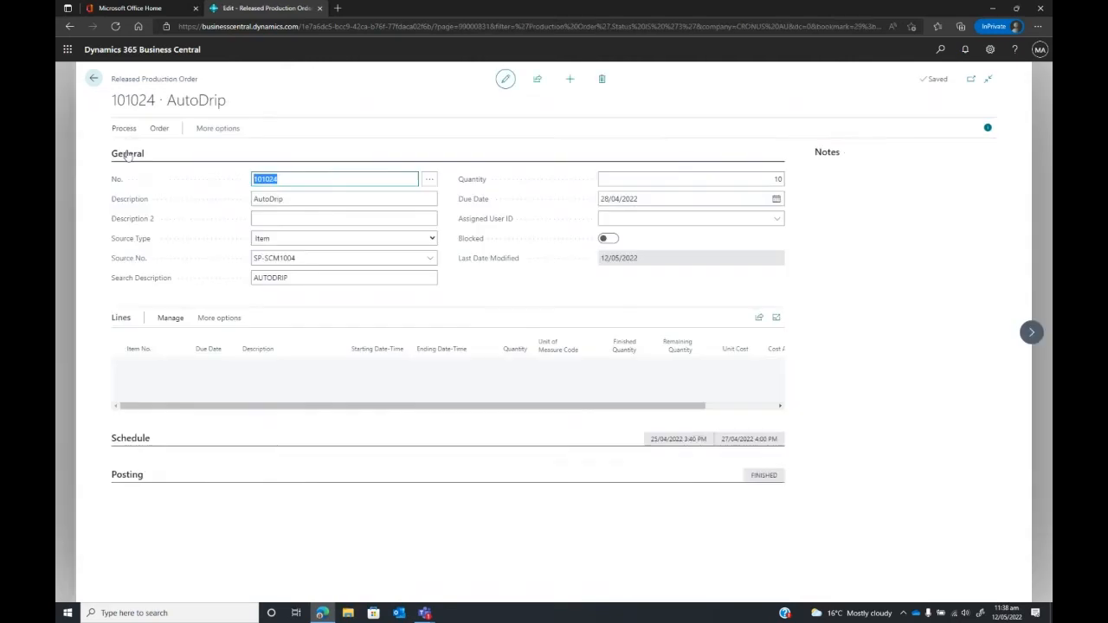
{"action": "left_click", "coordinate": [219, 318]}
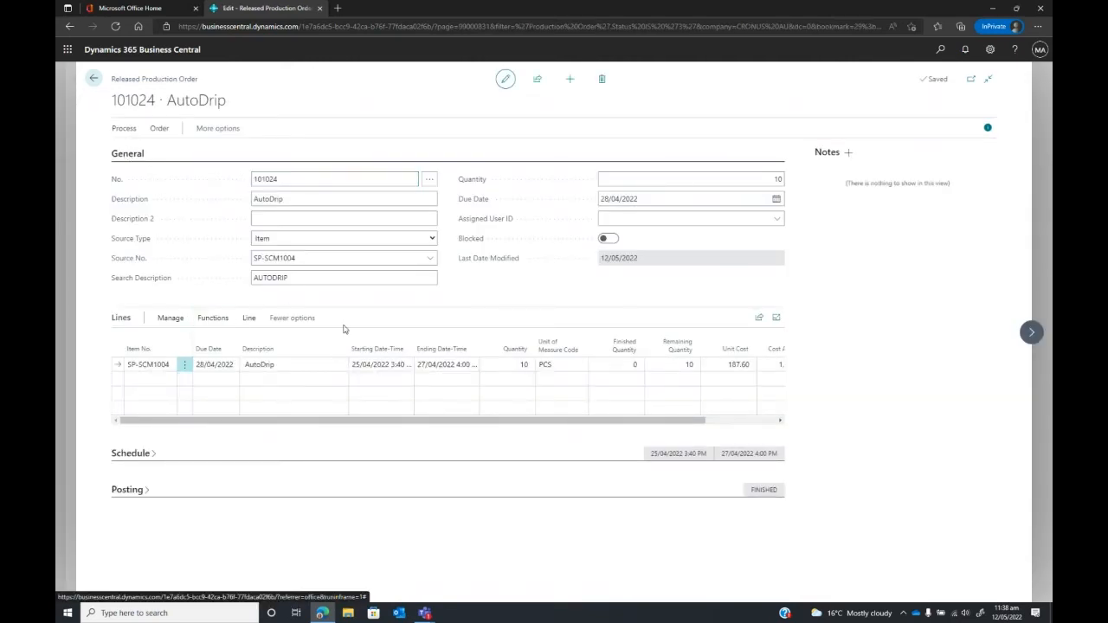
{"action": "left_click", "coordinate": [250, 320]}
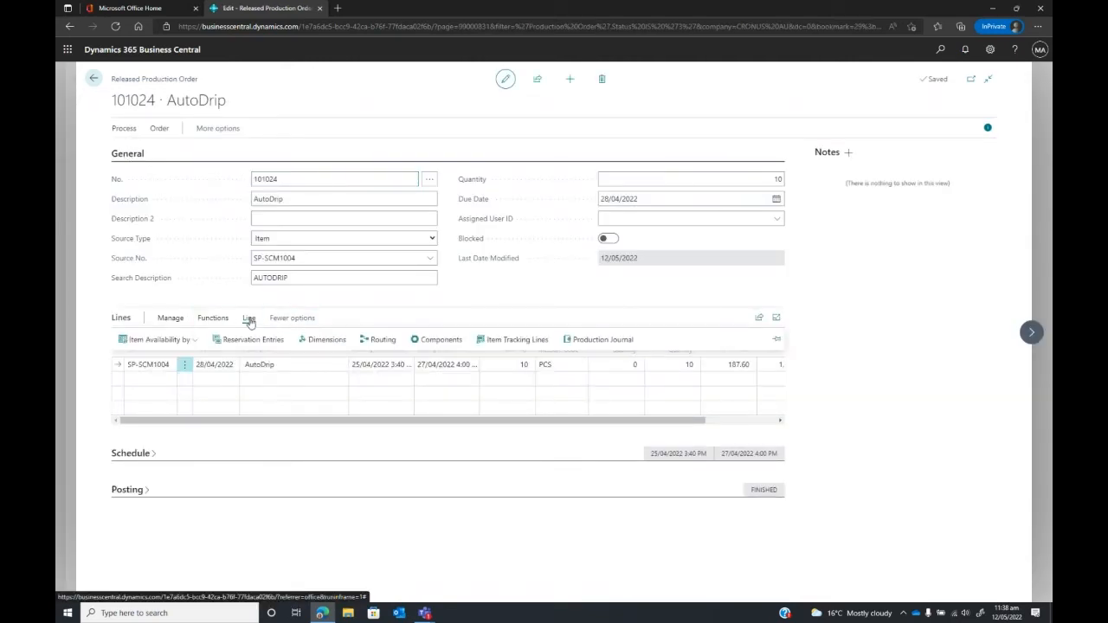
{"action": "left_click", "coordinate": [599, 341]}
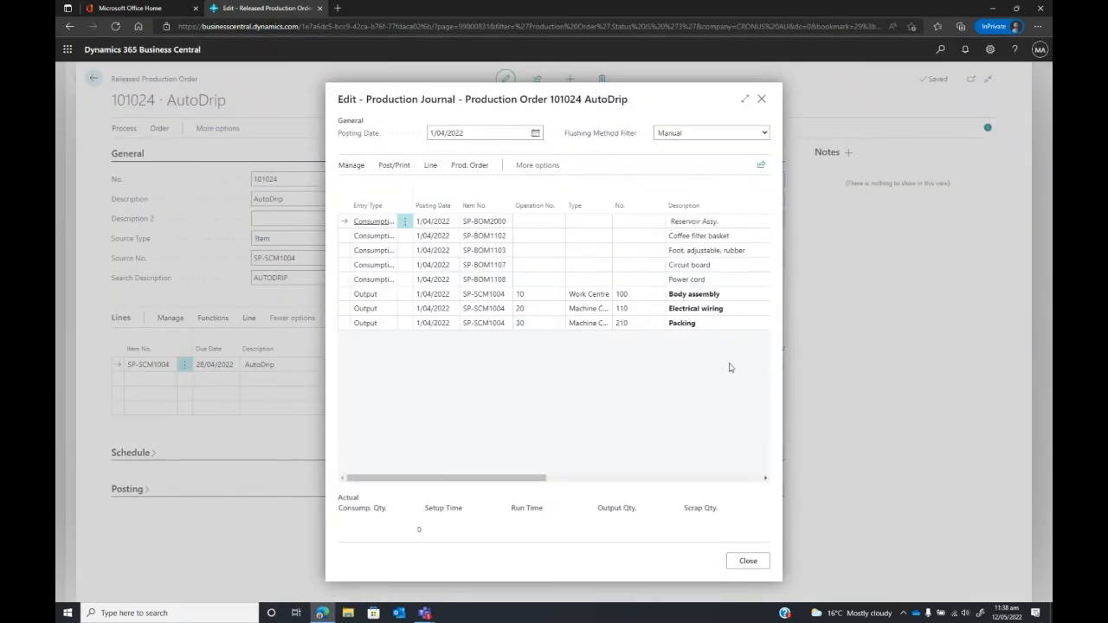
{"action": "left_click", "coordinate": [744, 100]}
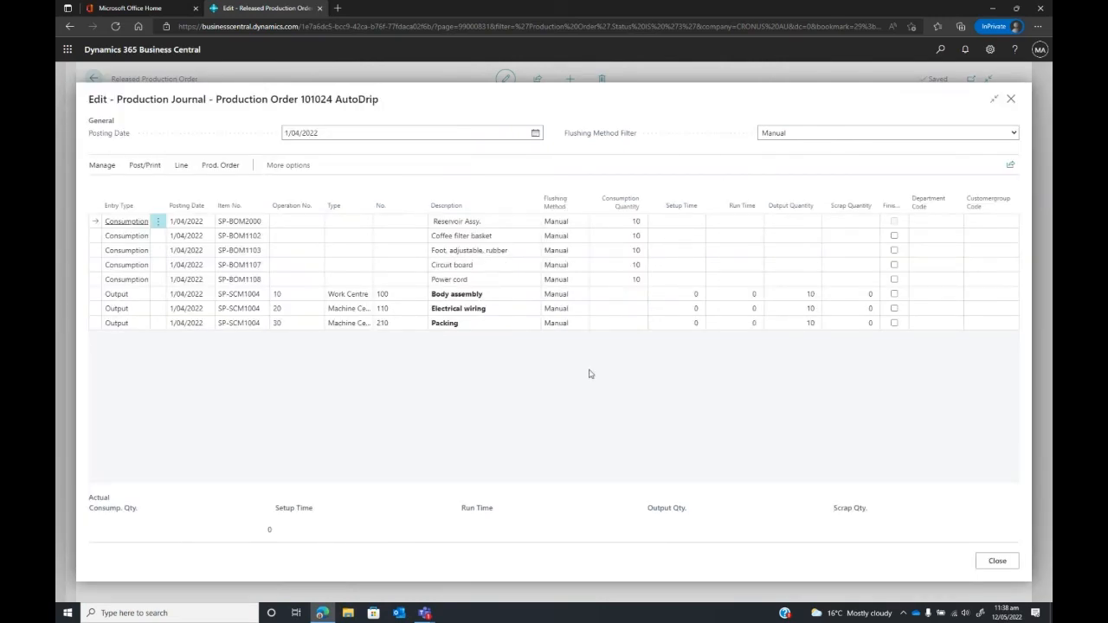
Review the production journal lines for All Methods of flushing and set the flushing method filter back to Manual.
{"action": "left_click", "coordinate": [1014, 135]}
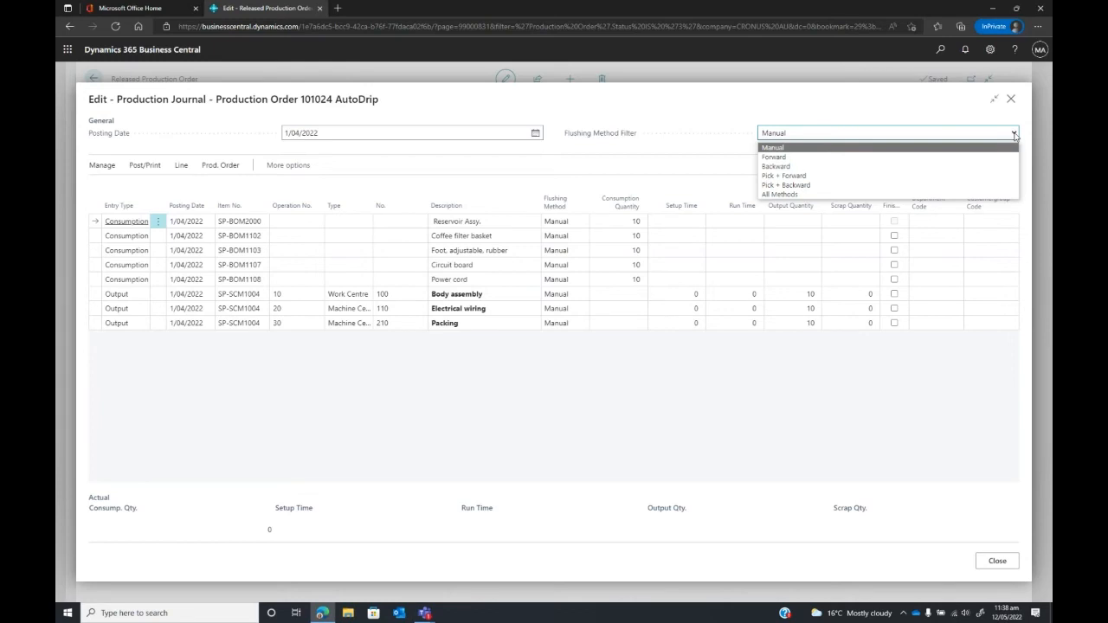
{"action": "left_click", "coordinate": [966, 194]}
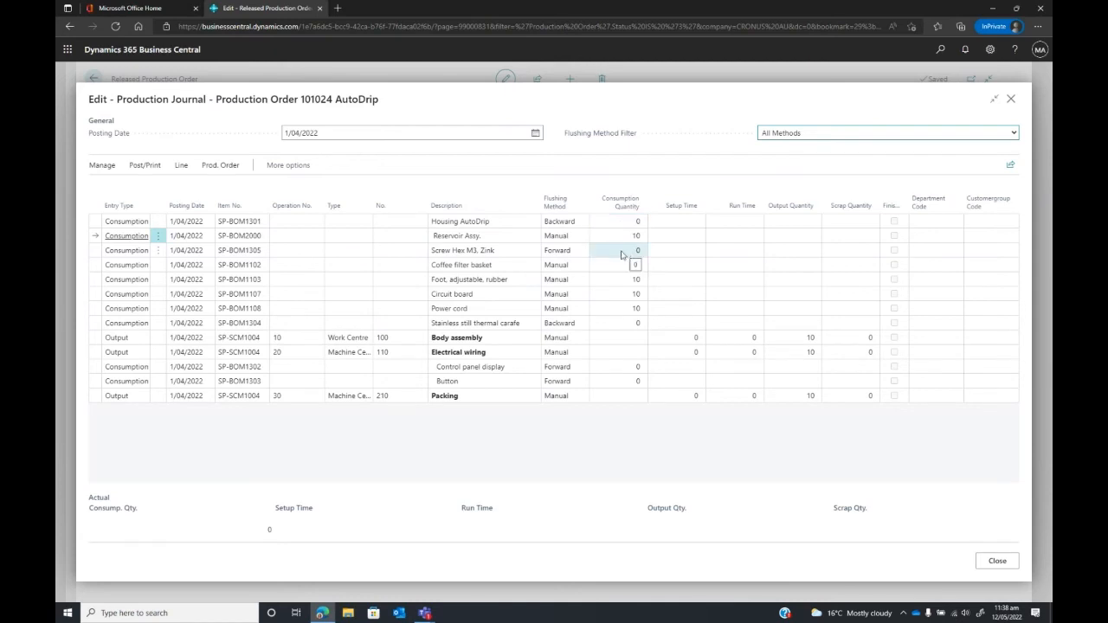
{"action": "left_click", "coordinate": [1013, 134]}
{"action": "left_click", "coordinate": [976, 147]}
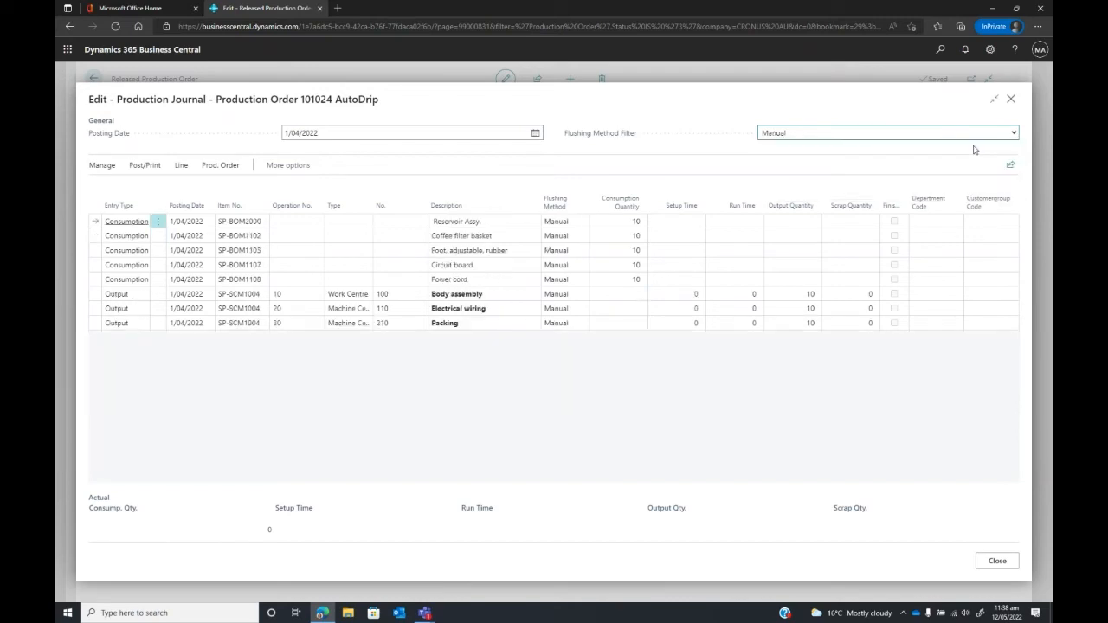
Enter a setup time of 20 and a run time of 150 for the Body assembly operation.
{"action": "left_click", "coordinate": [673, 294]}
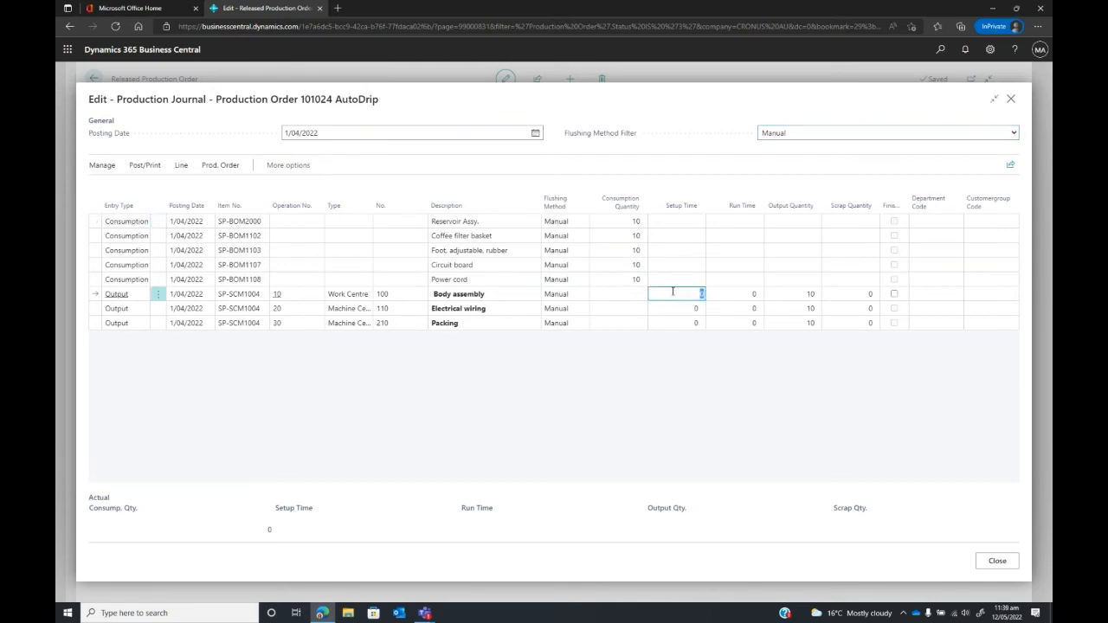
{"action": "type", "text": "20"}
{"action": "key", "text": "Tab"}
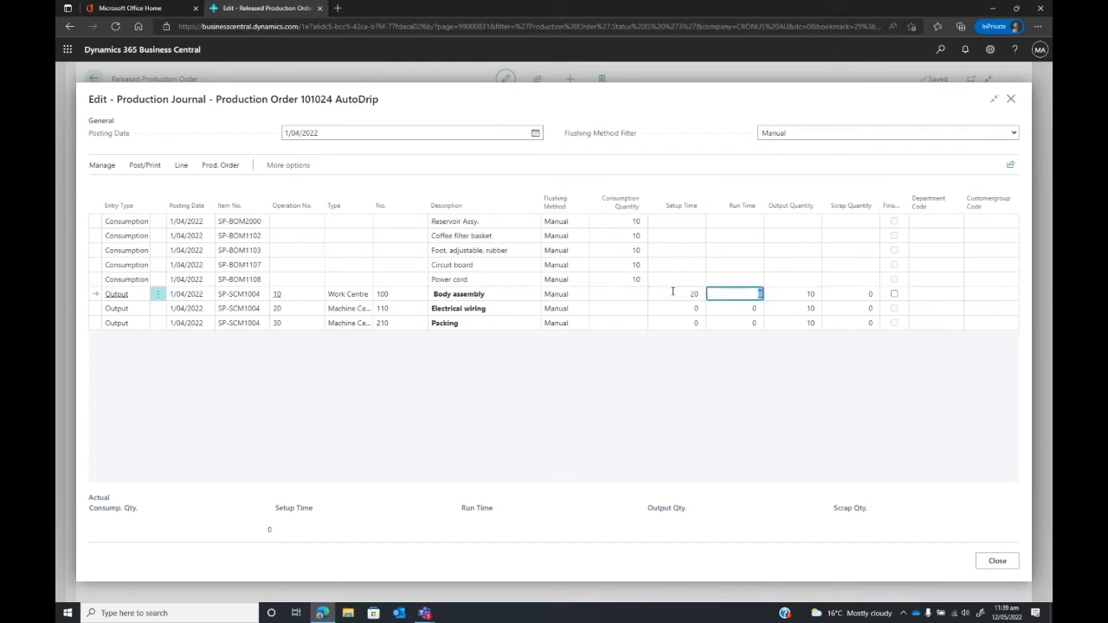
{"action": "type", "text": "150"}
Enter a setup time of 20 and a run time of 180 for the Electrical wiring operation.
{"action": "key", "text": "Down"}
{"action": "key", "text": "shift+Tab"}
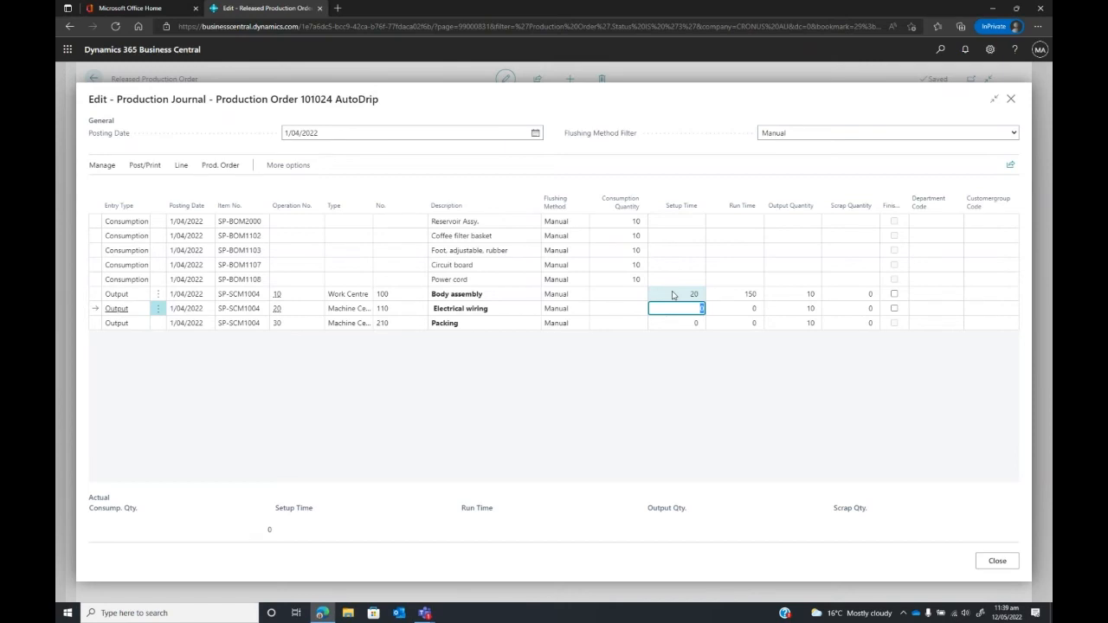
{"action": "type", "text": "20"}
{"action": "key", "text": "Tab"}
{"action": "type", "text": "180"}
{"action": "key", "text": "Tab"}
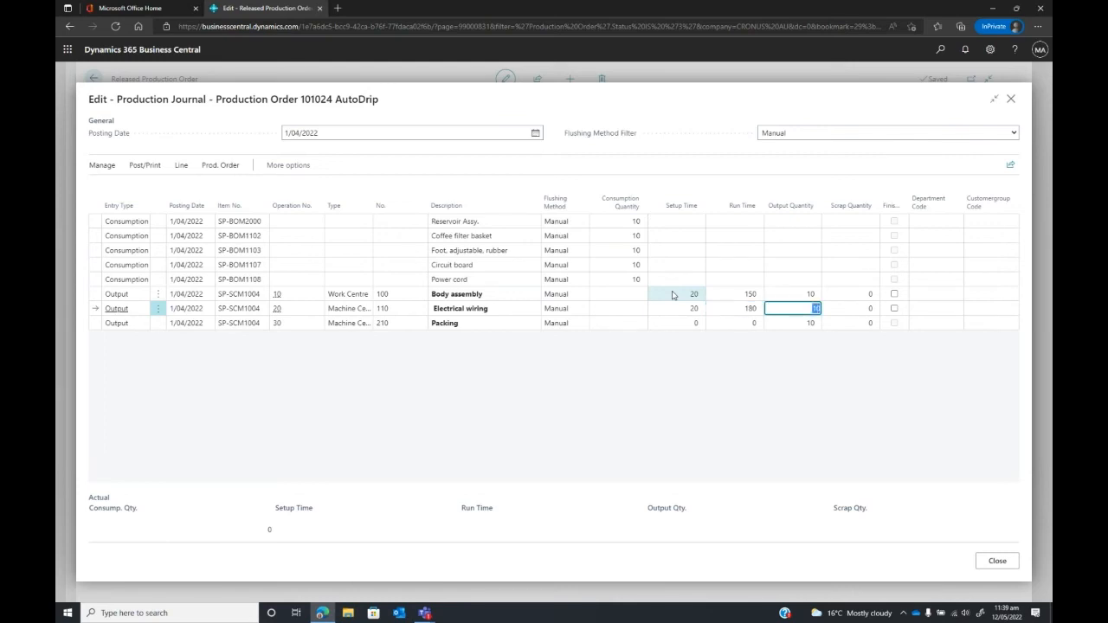
Enter a setup time of 10 and a run time of 80 for the Packing operation.
{"action": "key", "text": "Return"}
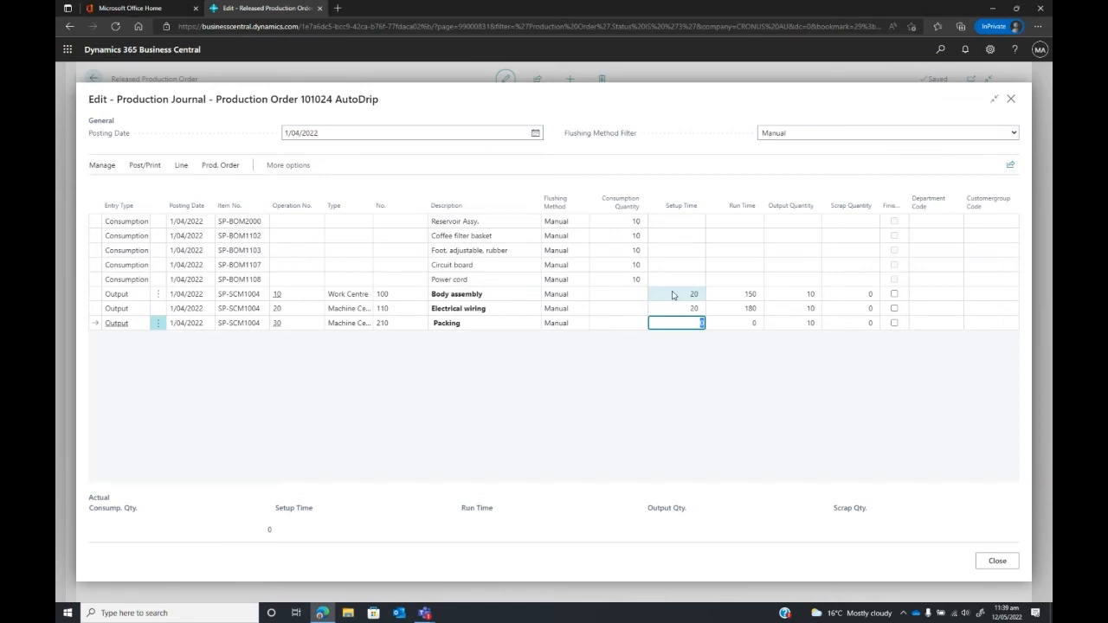
{"action": "type", "text": "10"}
{"action": "key", "text": "Tab"}
{"action": "type", "text": "8"}
{"action": "key", "text": "Tab"}
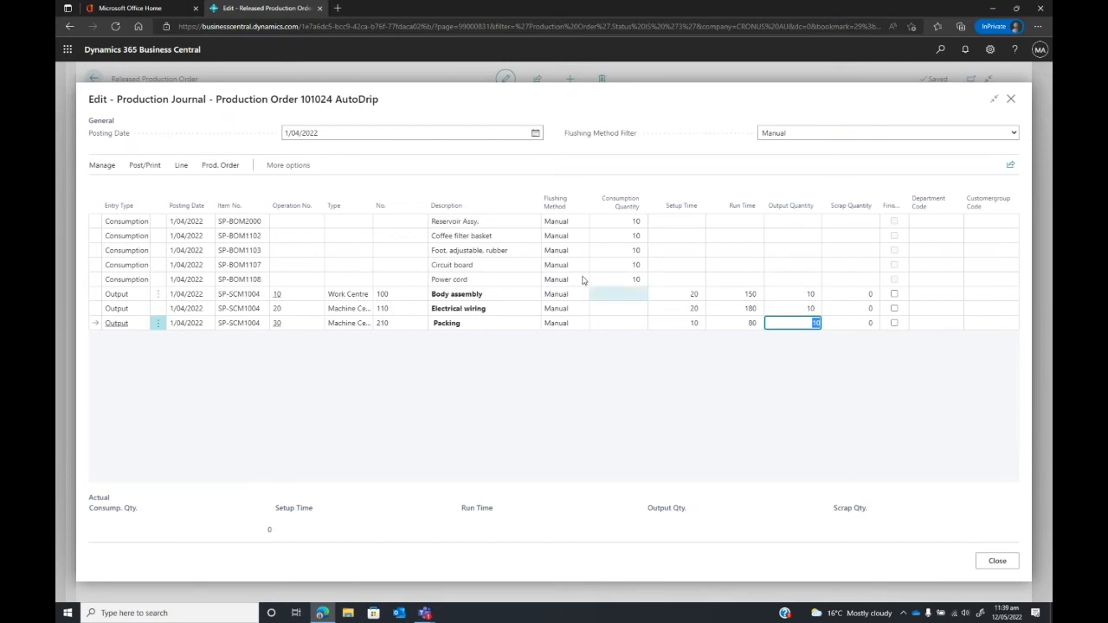
Post the AutoDrip order's production journal lines.
{"action": "left_click", "coordinate": [157, 168]}
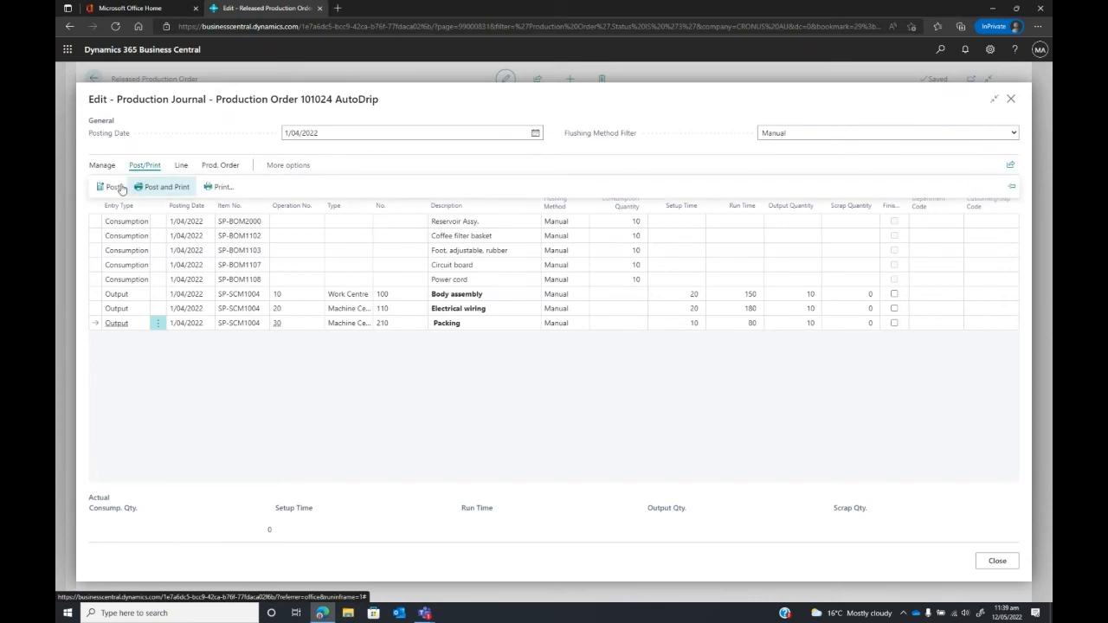
{"action": "left_click", "coordinate": [114, 188]}
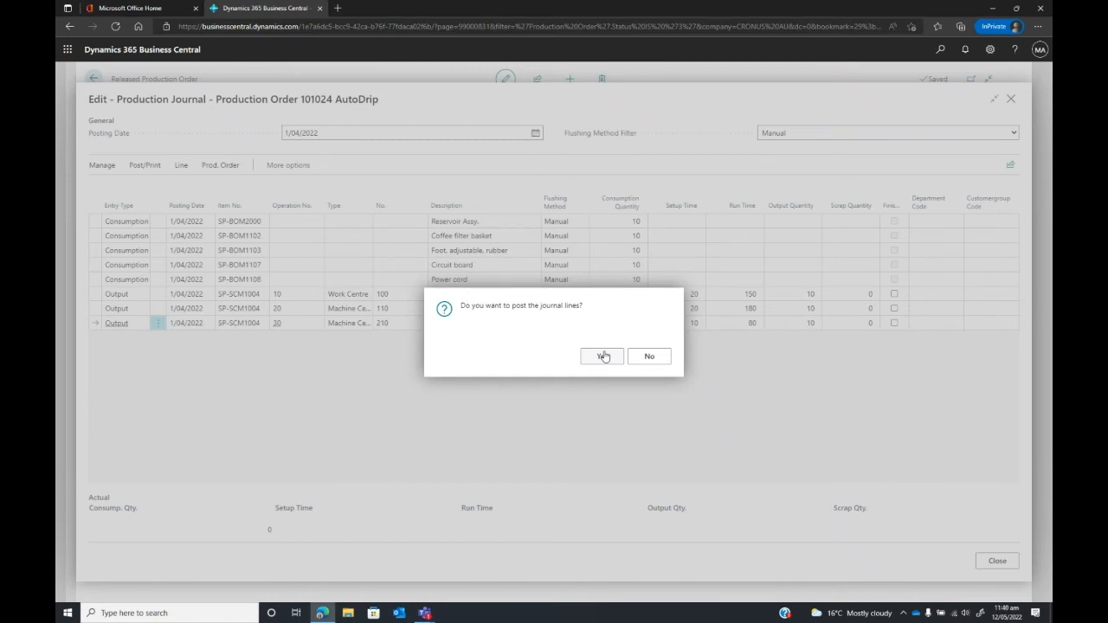
{"action": "left_click", "coordinate": [605, 357]}
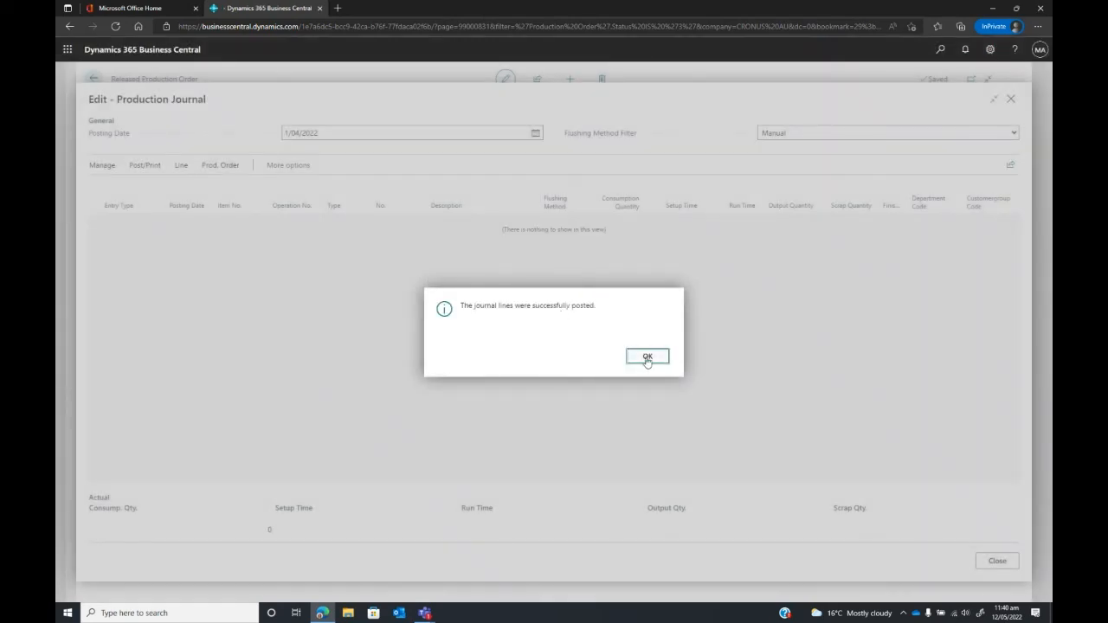
Leave the production journal and change the AutoDrip production order's status to Finished, with the unit cost update enabled.
{"action": "left_click", "coordinate": [648, 357]}
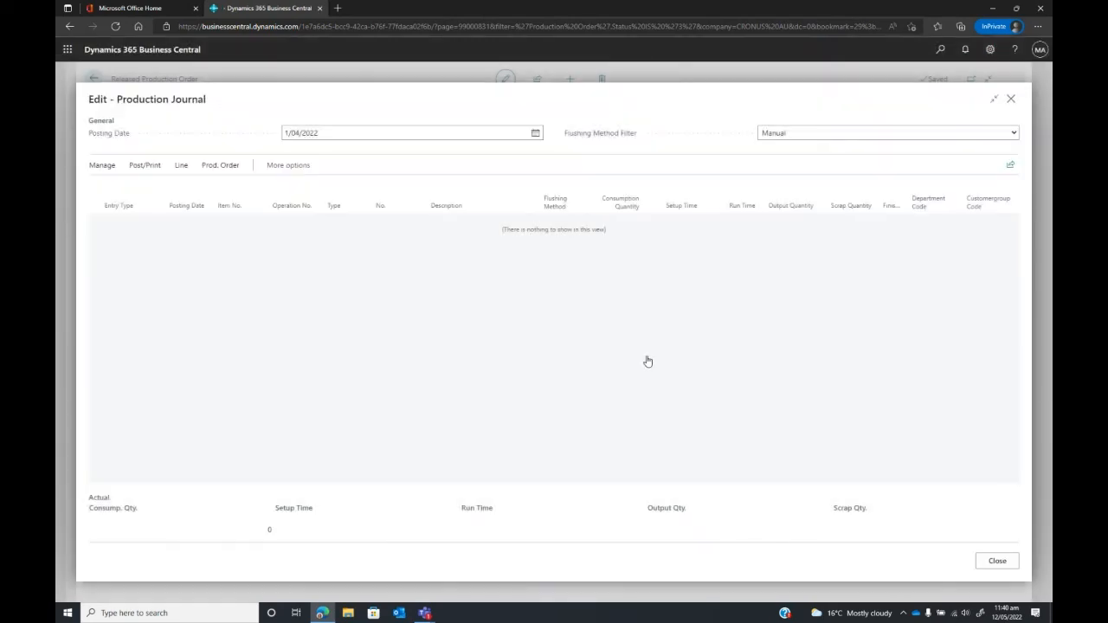
{"action": "left_click", "coordinate": [1012, 102]}
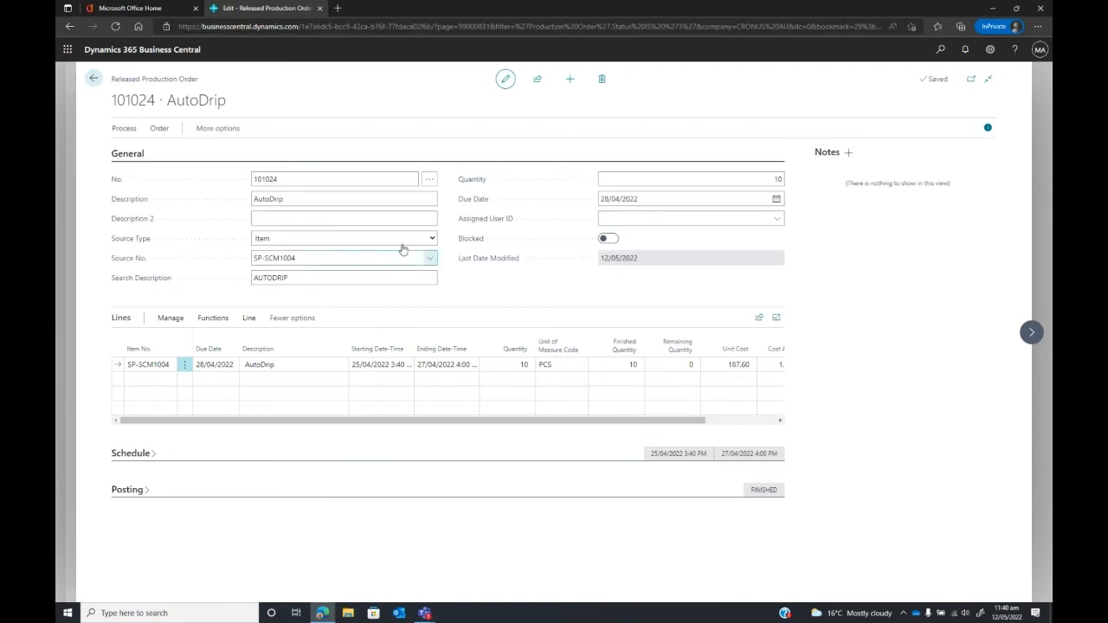
{"action": "left_click", "coordinate": [129, 130]}
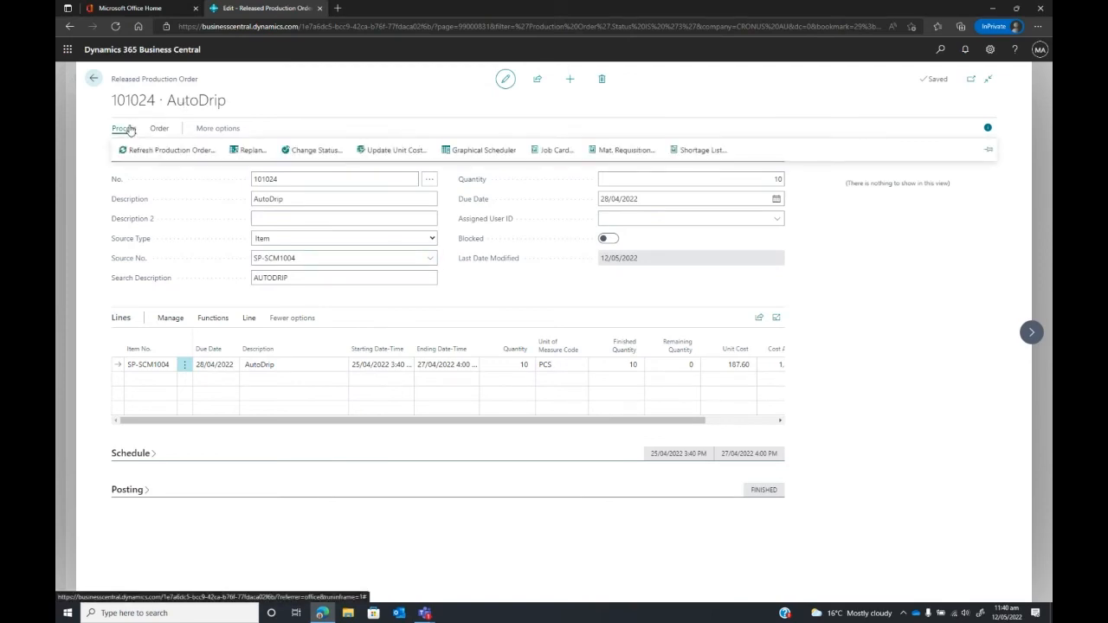
{"action": "left_click", "coordinate": [317, 149]}
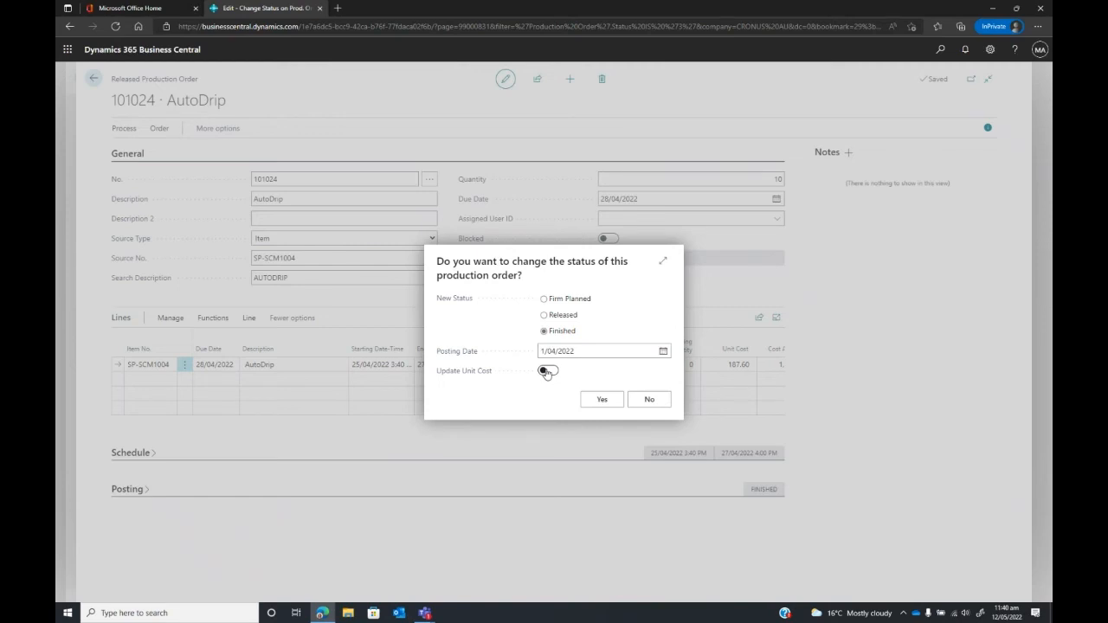
{"action": "left_click", "coordinate": [545, 371]}
{"action": "left_click", "coordinate": [602, 401]}
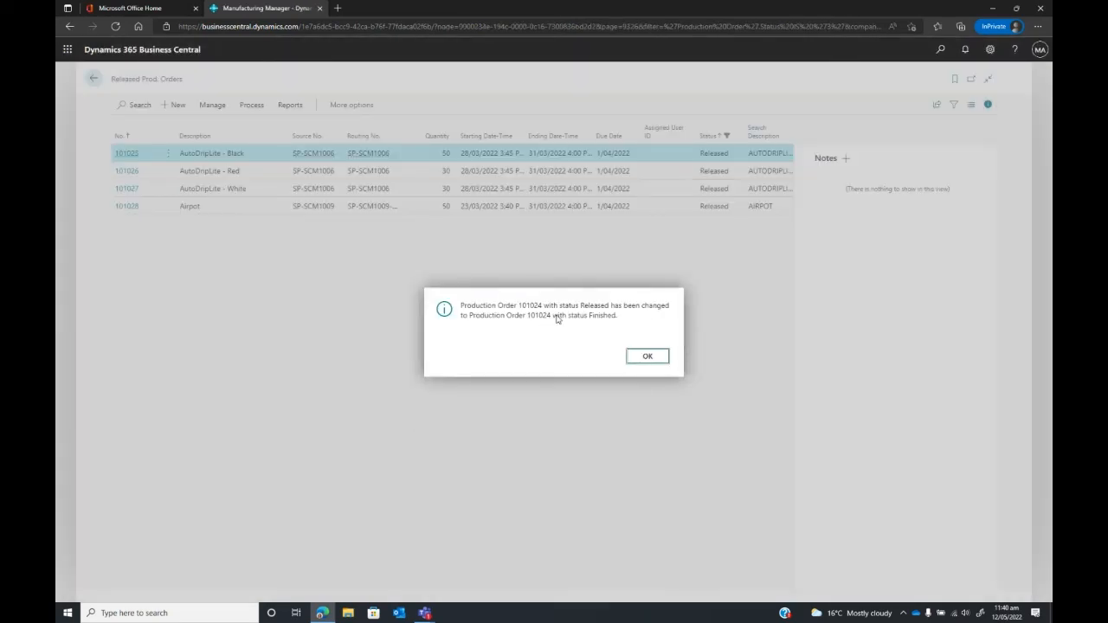
{"action": "left_click", "coordinate": [652, 356]}
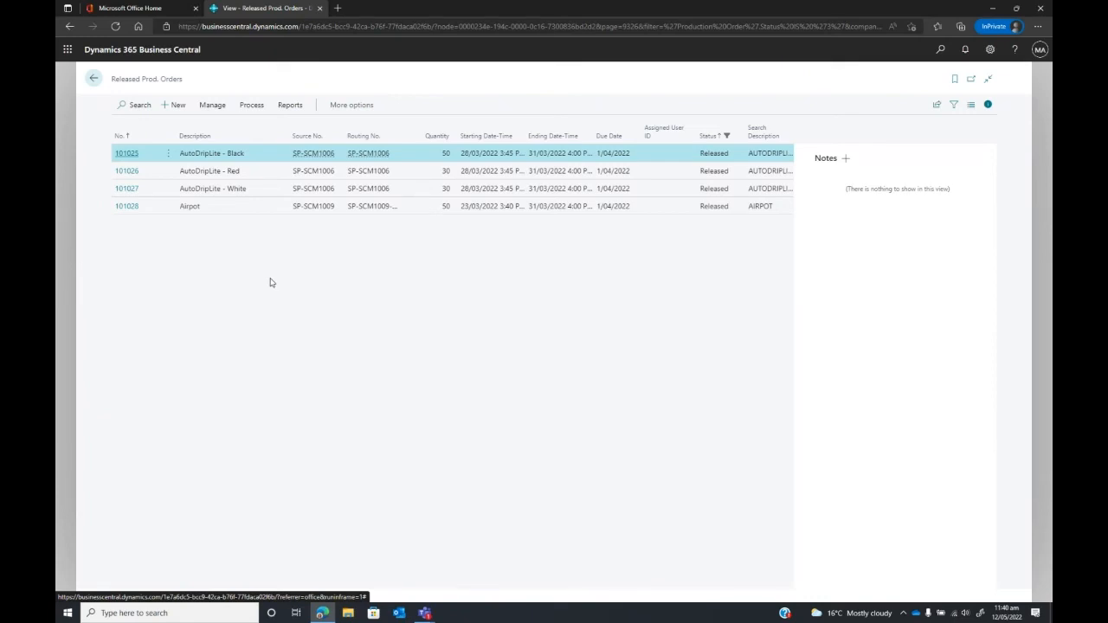
Open the finished AutoDrip production order for 10 pieces due 28/04/2022 from the list of finished production orders.
{"action": "left_click", "coordinate": [92, 79]}
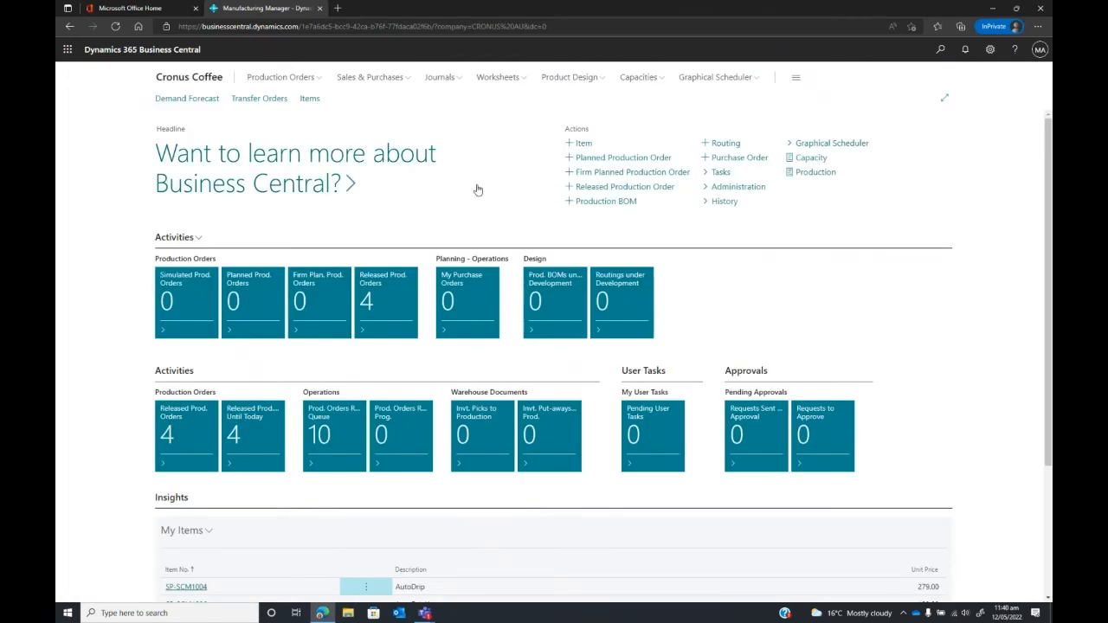
{"action": "left_click", "coordinate": [317, 78]}
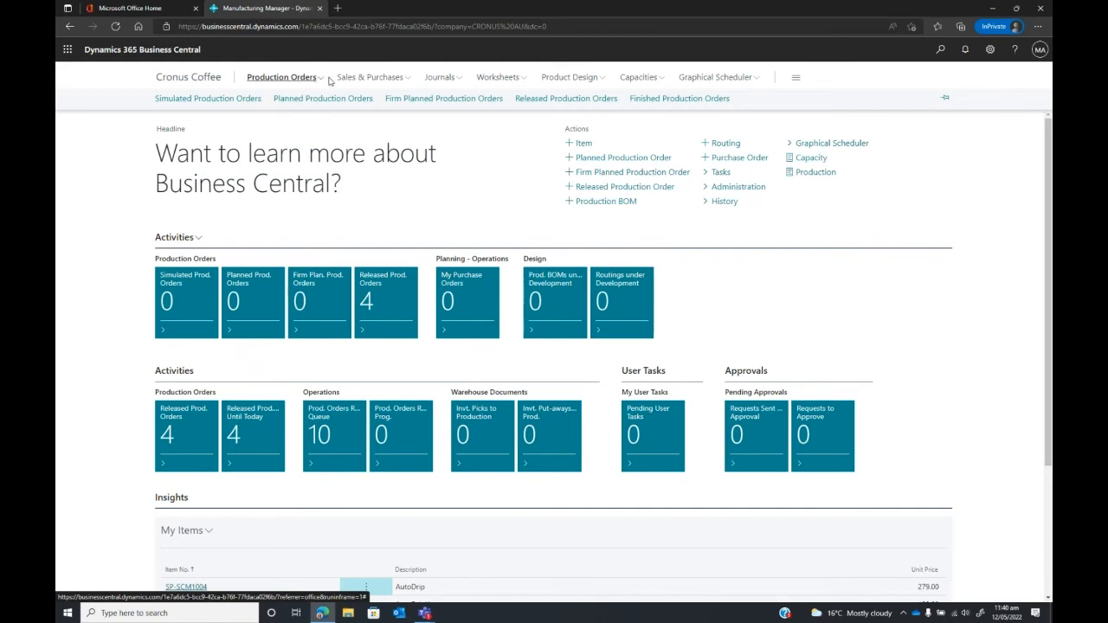
{"action": "left_click", "coordinate": [665, 98]}
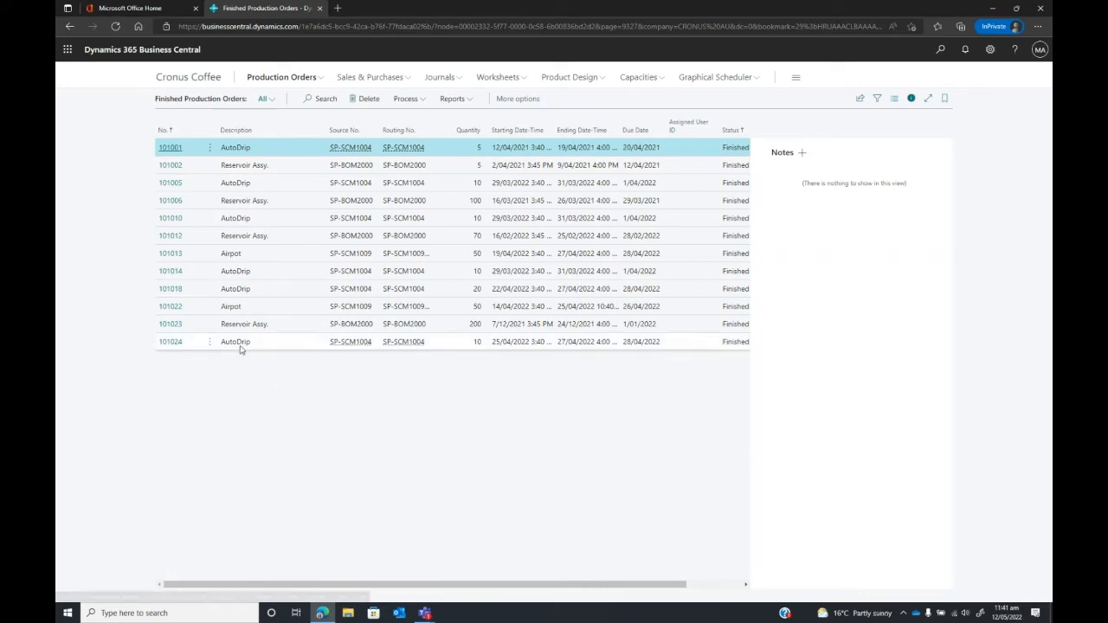
{"action": "left_click", "coordinate": [171, 342]}
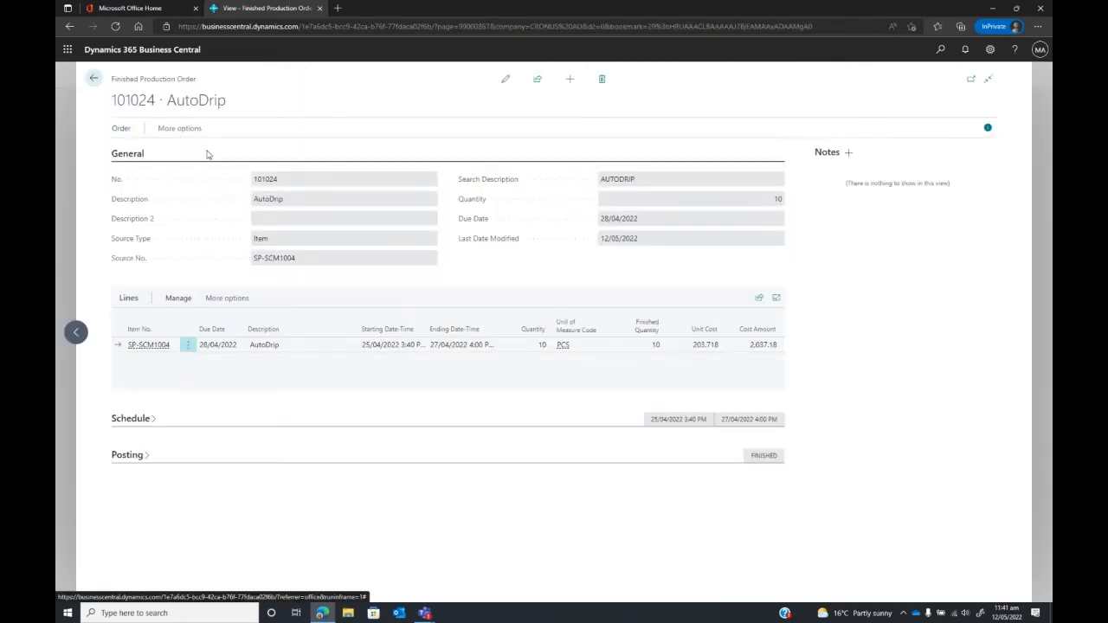
Review the finished AutoDrip order's cost statistics and the capacity ledger entries behind its actual capacity need.
{"action": "key", "text": "F7"}
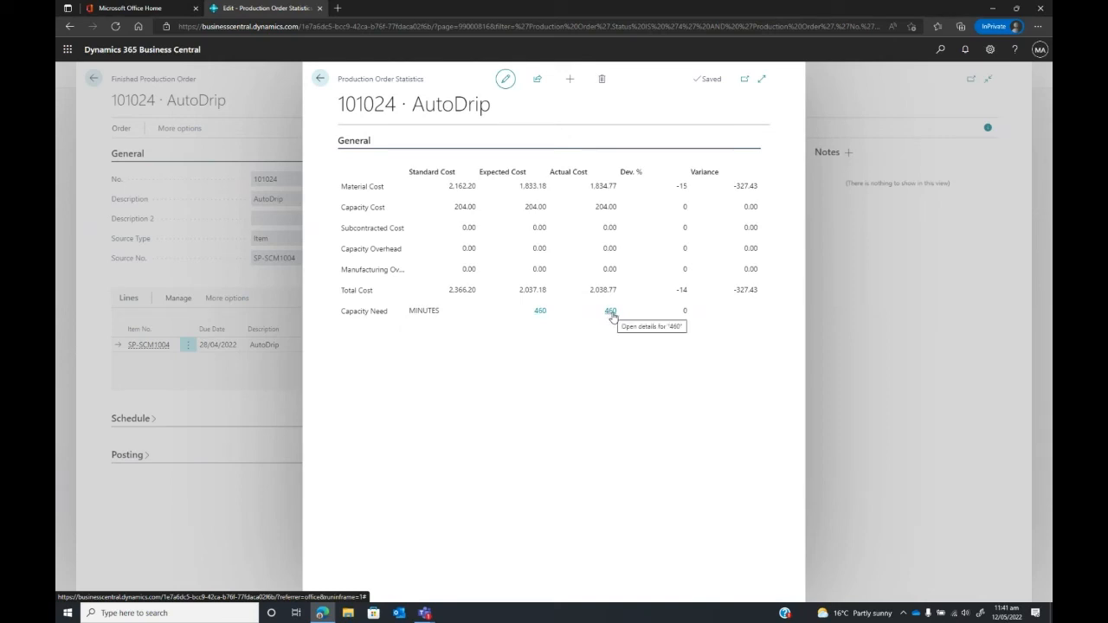
{"action": "left_click", "coordinate": [539, 312]}
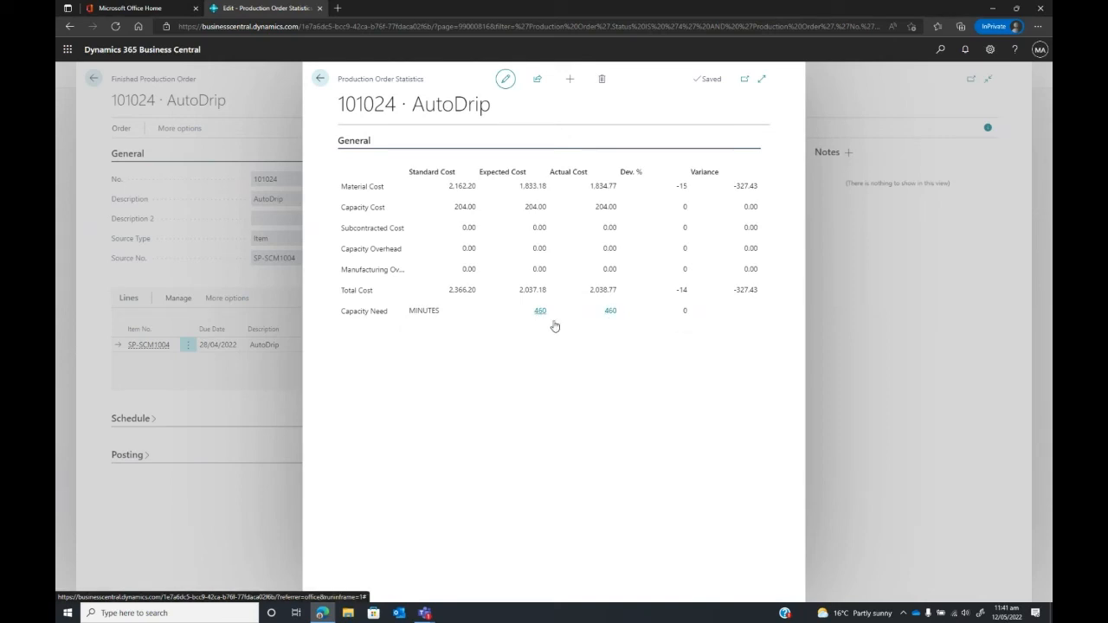
{"action": "left_click", "coordinate": [93, 78]}
{"action": "left_click", "coordinate": [610, 310]}
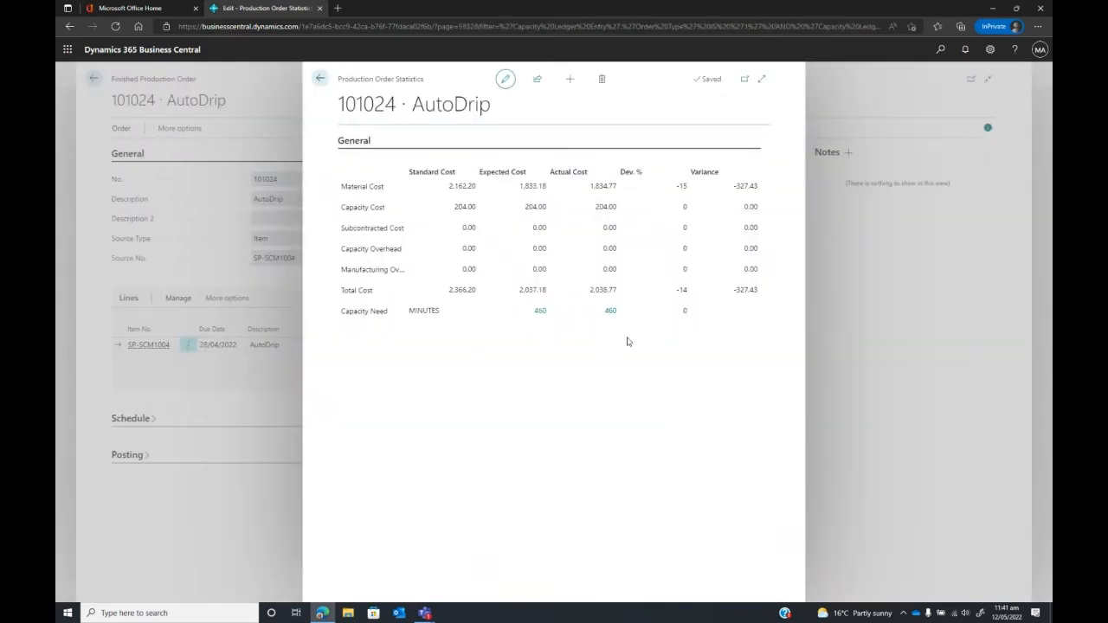
{"action": "left_click", "coordinate": [762, 78]}
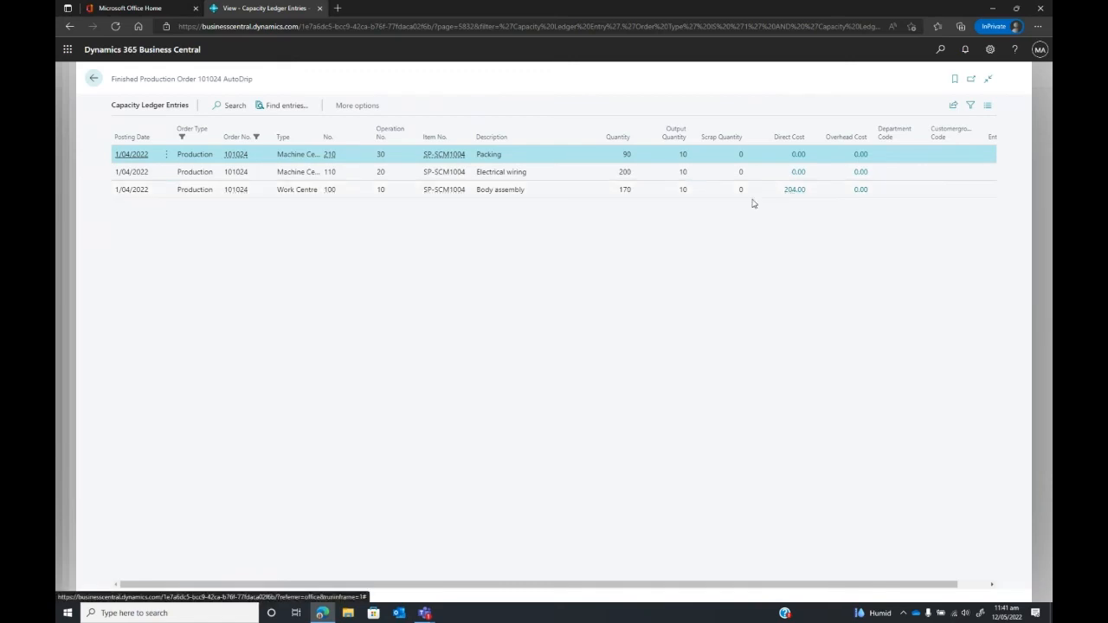
{"action": "left_click", "coordinate": [95, 79]}
{"action": "left_click", "coordinate": [318, 81]}
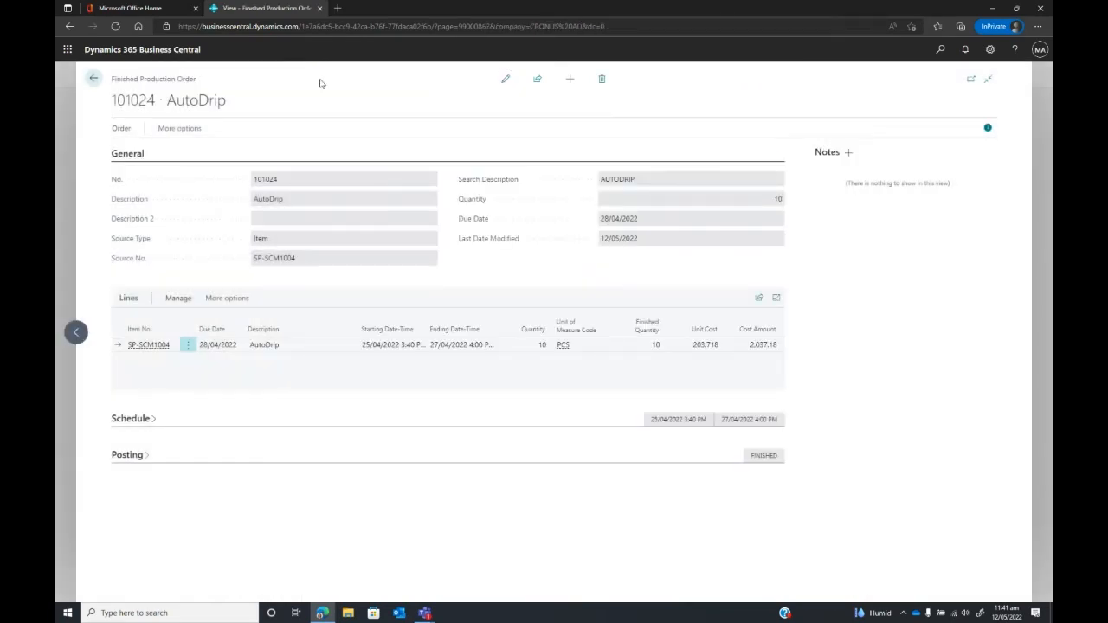
Show the finished AutoDrip order's item ledger entries in the expanded view to examine its consumption and output costs.
{"action": "left_click", "coordinate": [195, 128]}
{"action": "left_click", "coordinate": [168, 128]}
{"action": "left_click", "coordinate": [159, 153]}
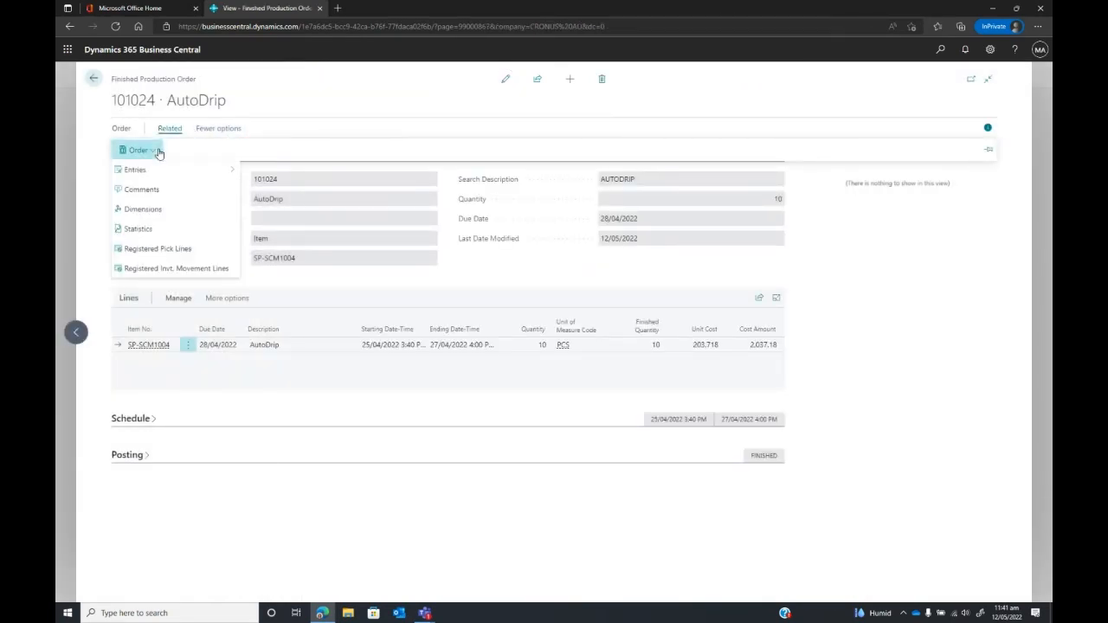
{"action": "mouse_move", "coordinate": [169, 176]}
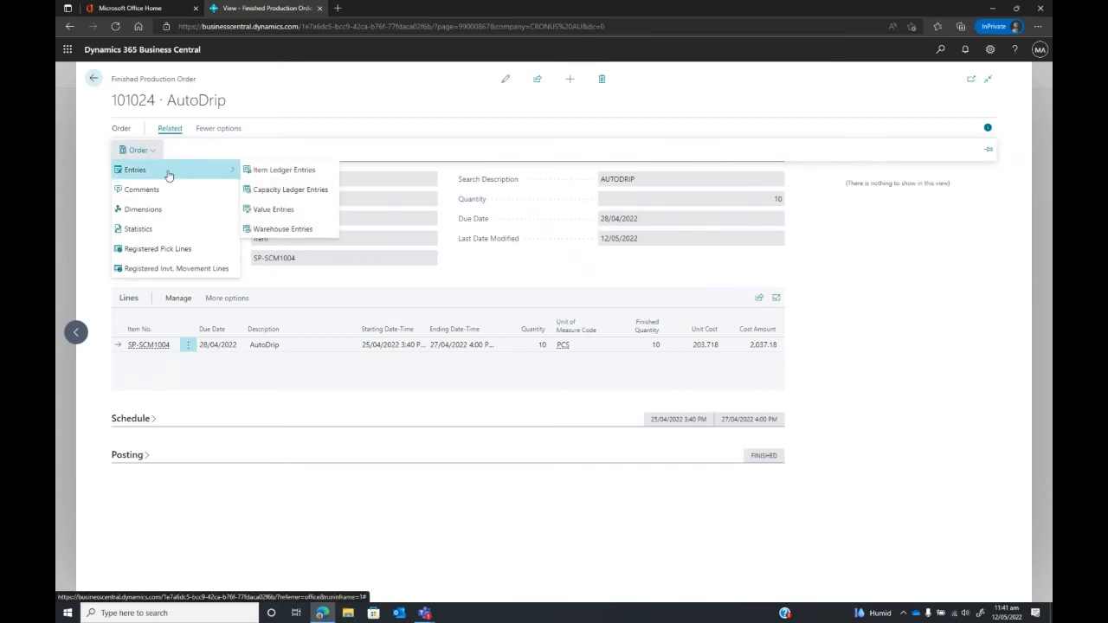
{"action": "left_click", "coordinate": [313, 171]}
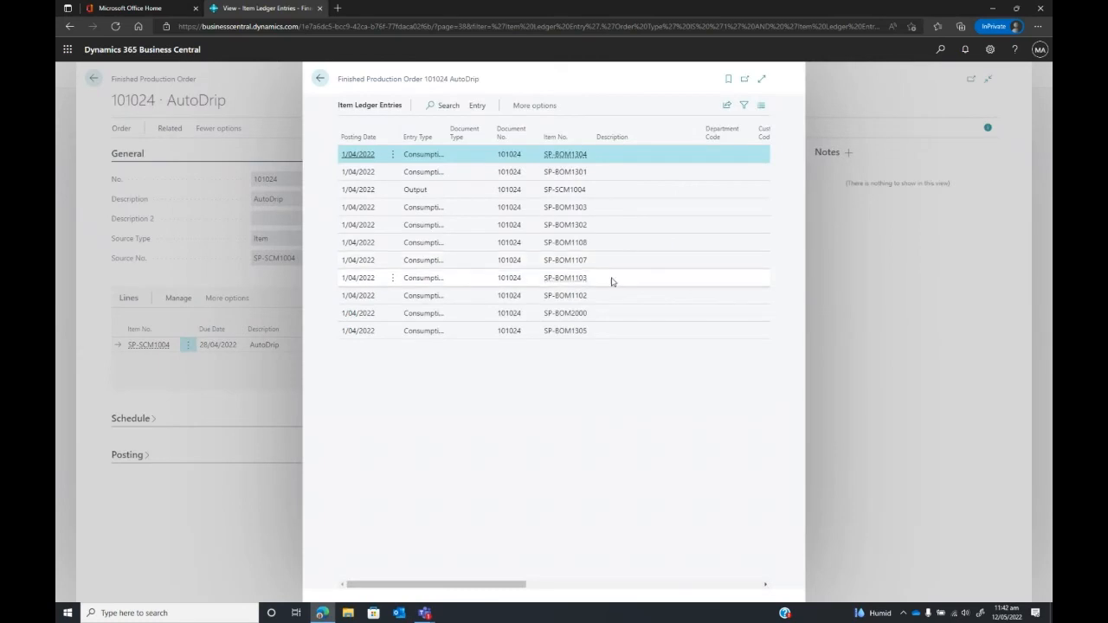
{"action": "left_click", "coordinate": [762, 78]}
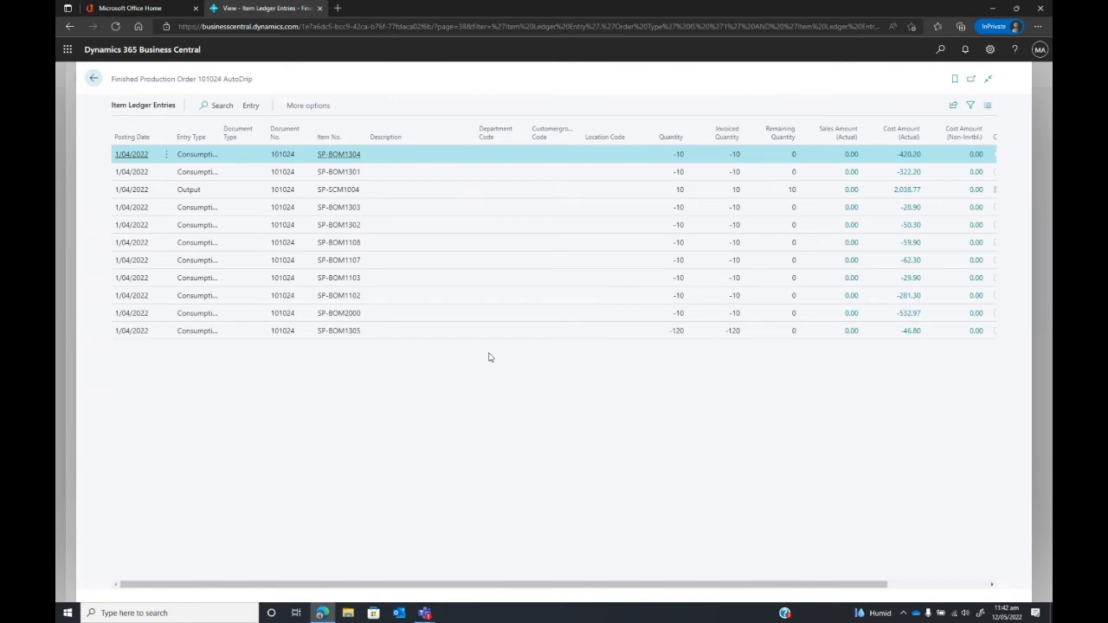
Find the entries related to the AutoDrip order's posting and examine its general ledger and capacity ledger entries.
{"action": "left_click", "coordinate": [251, 107]}
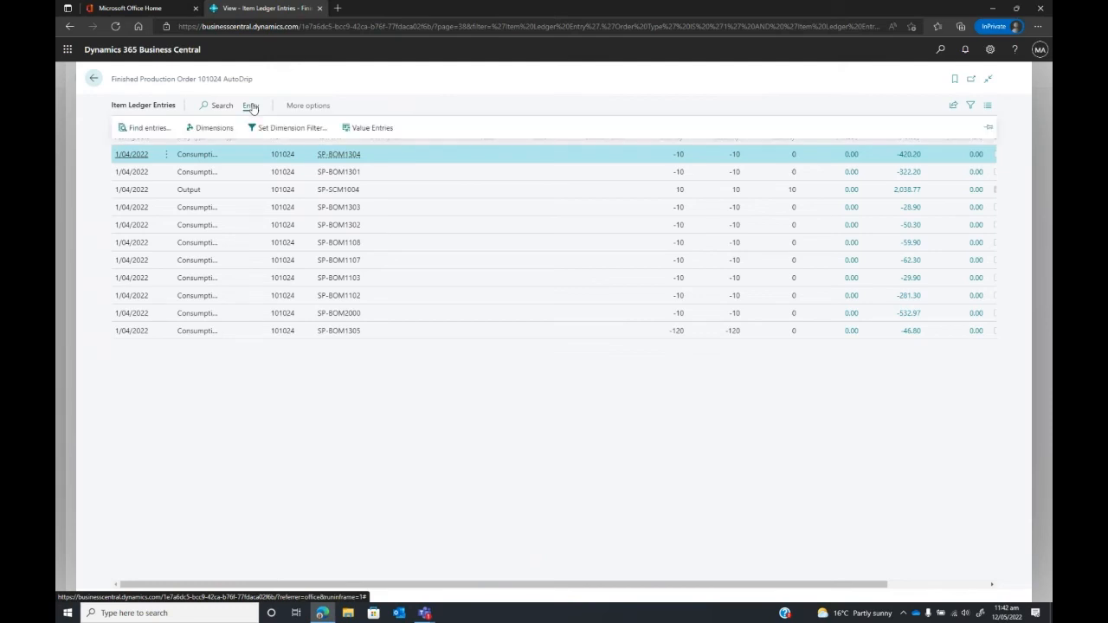
{"action": "left_click", "coordinate": [149, 129]}
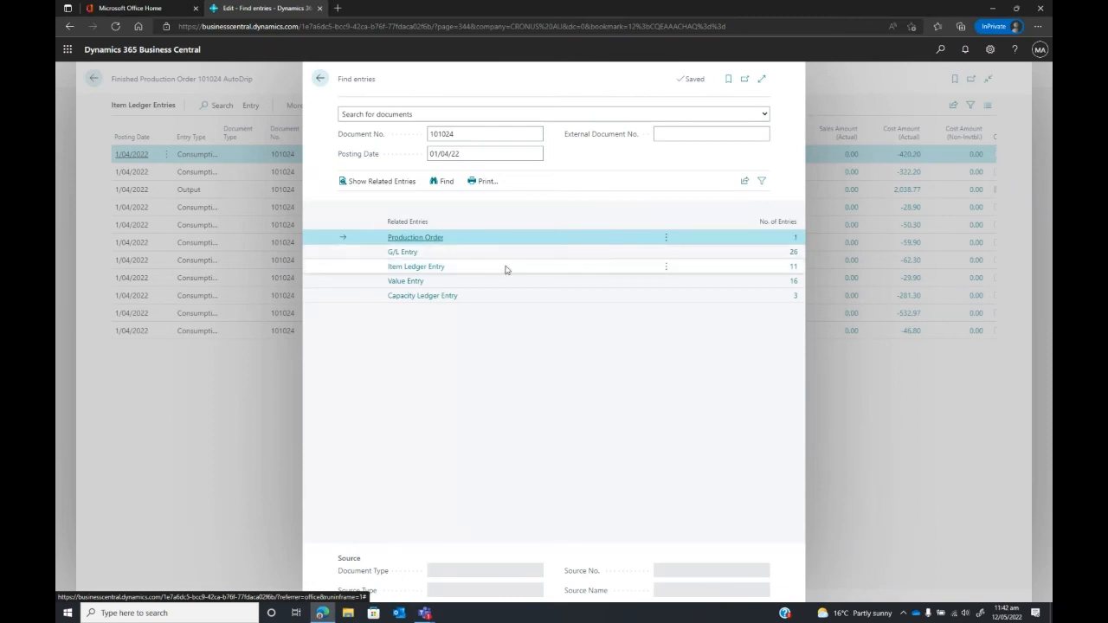
{"action": "left_click", "coordinate": [794, 254]}
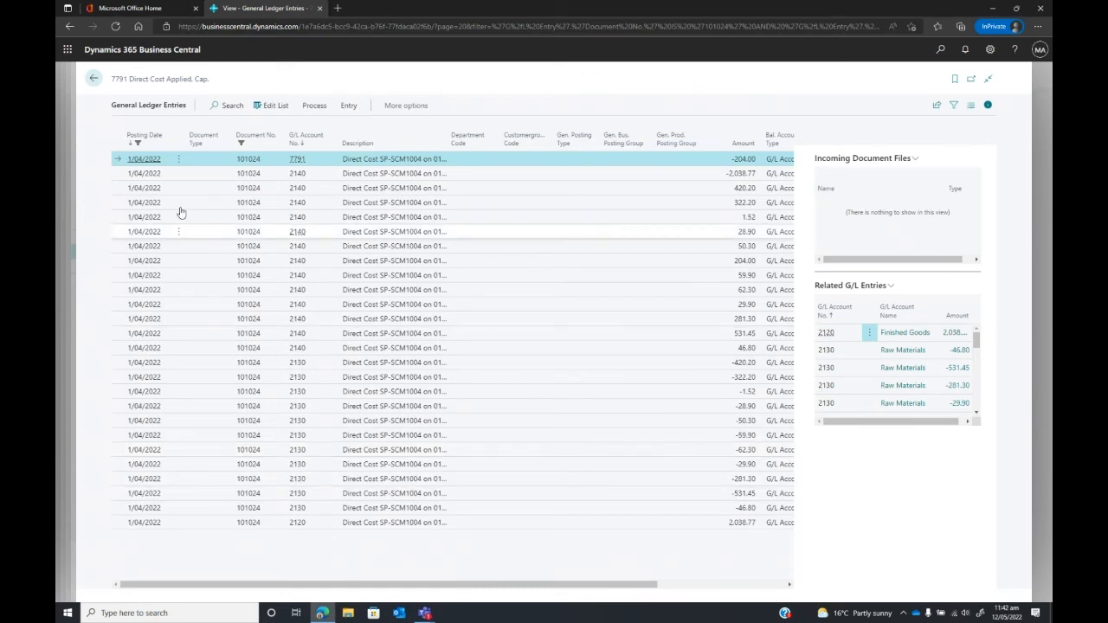
{"action": "left_click", "coordinate": [94, 78]}
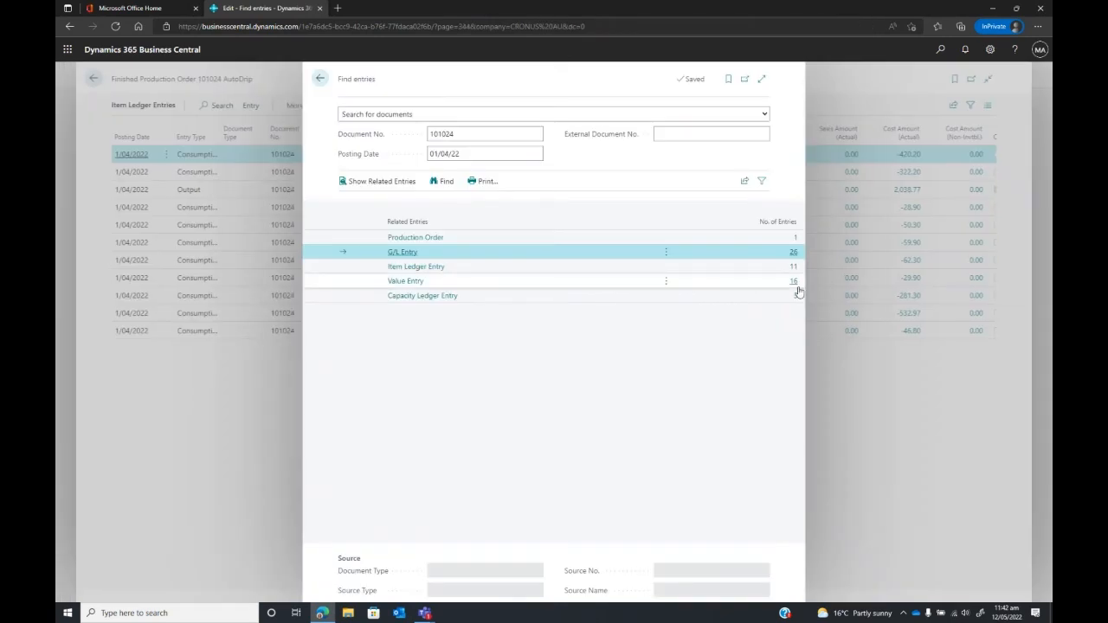
{"action": "left_click", "coordinate": [795, 295]}
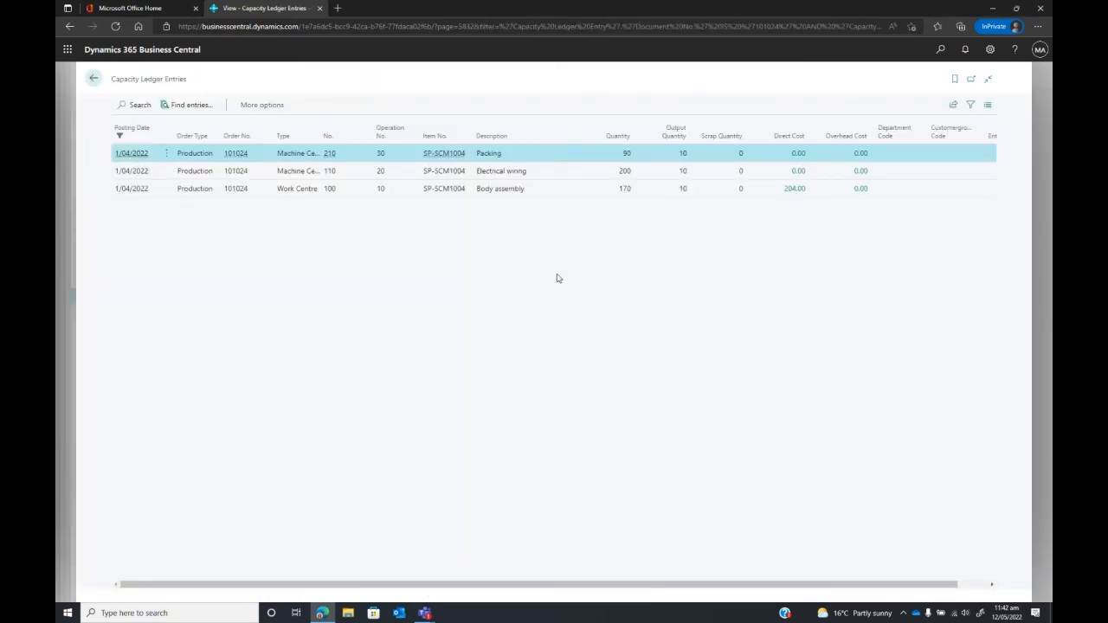
{"action": "left_click", "coordinate": [94, 80]}
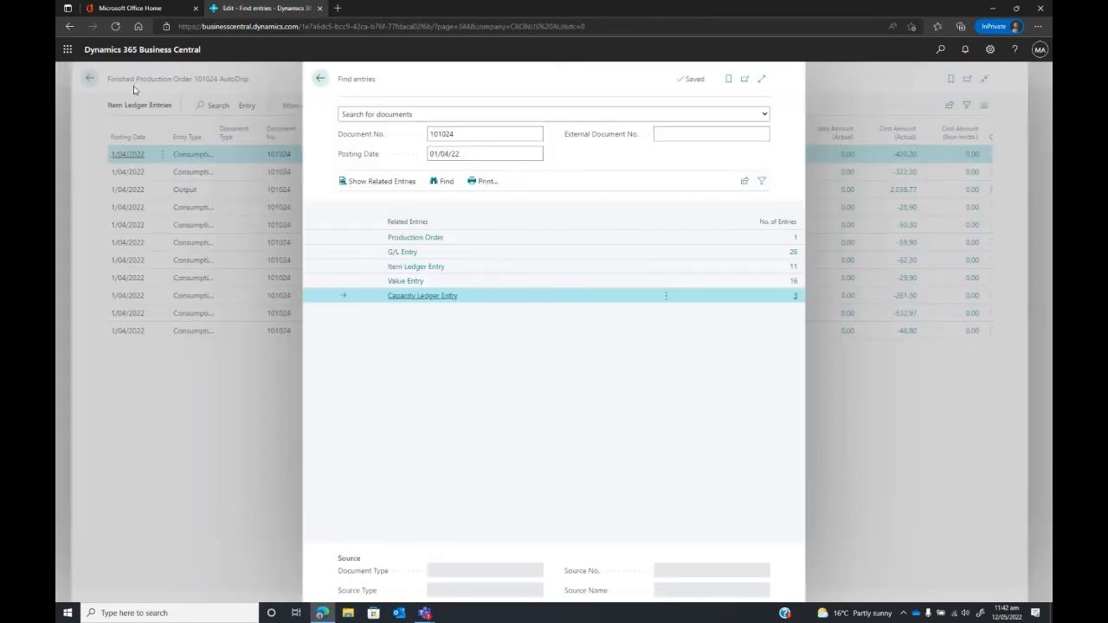
{"action": "left_click", "coordinate": [321, 80]}
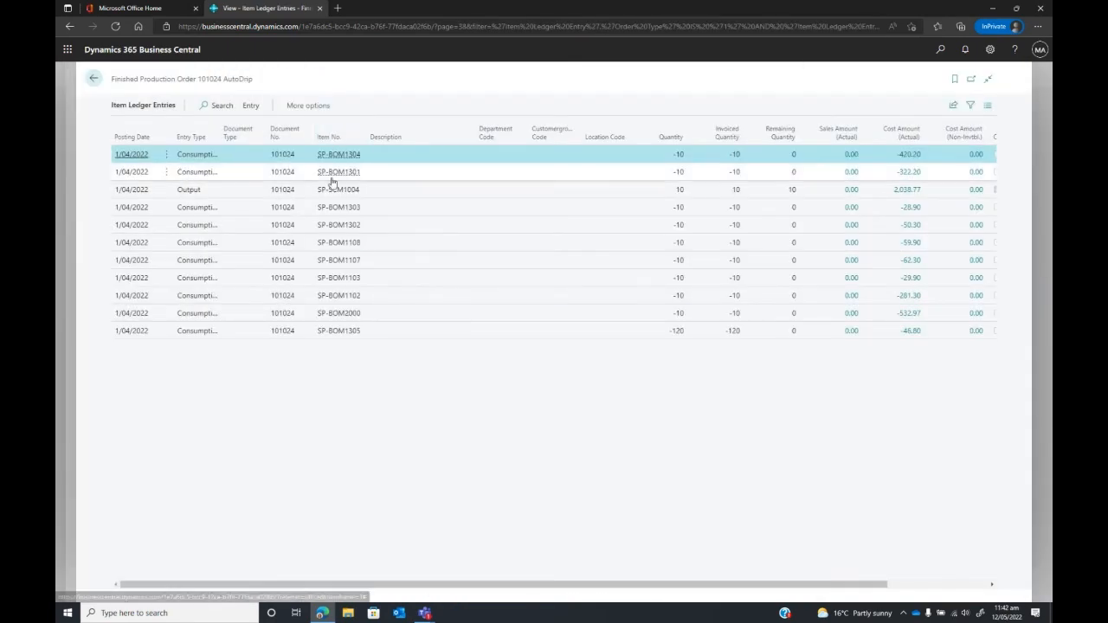
Leave the item ledger entries and the finished order, and return to the Cronus Coffee home page.
{"action": "left_click", "coordinate": [94, 79]}
{"action": "left_click", "coordinate": [95, 80]}
{"action": "left_click", "coordinate": [179, 80]}
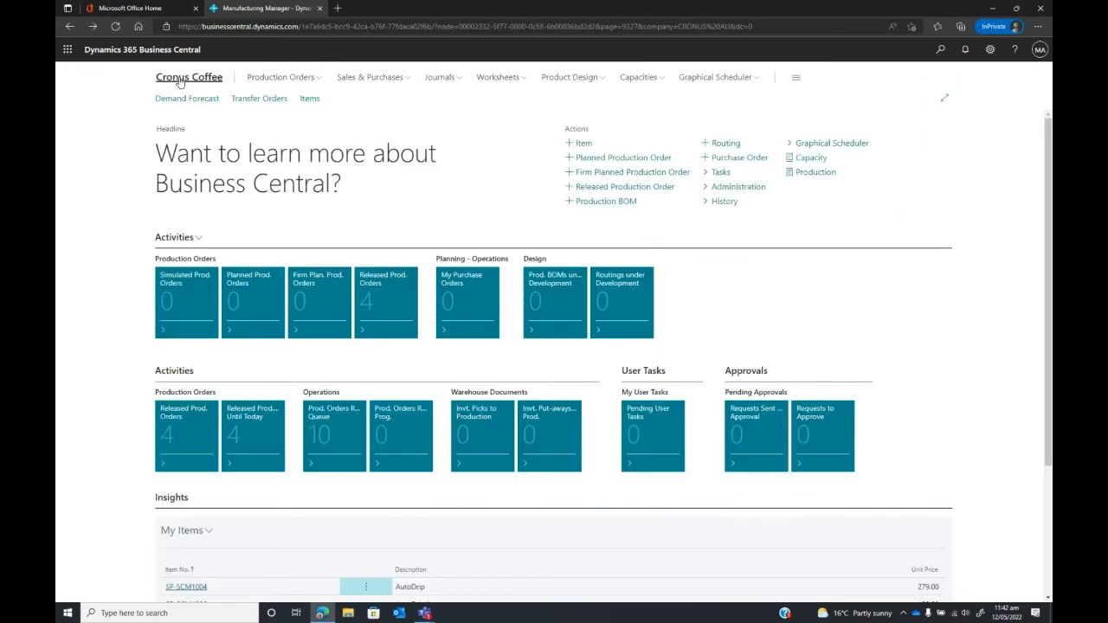